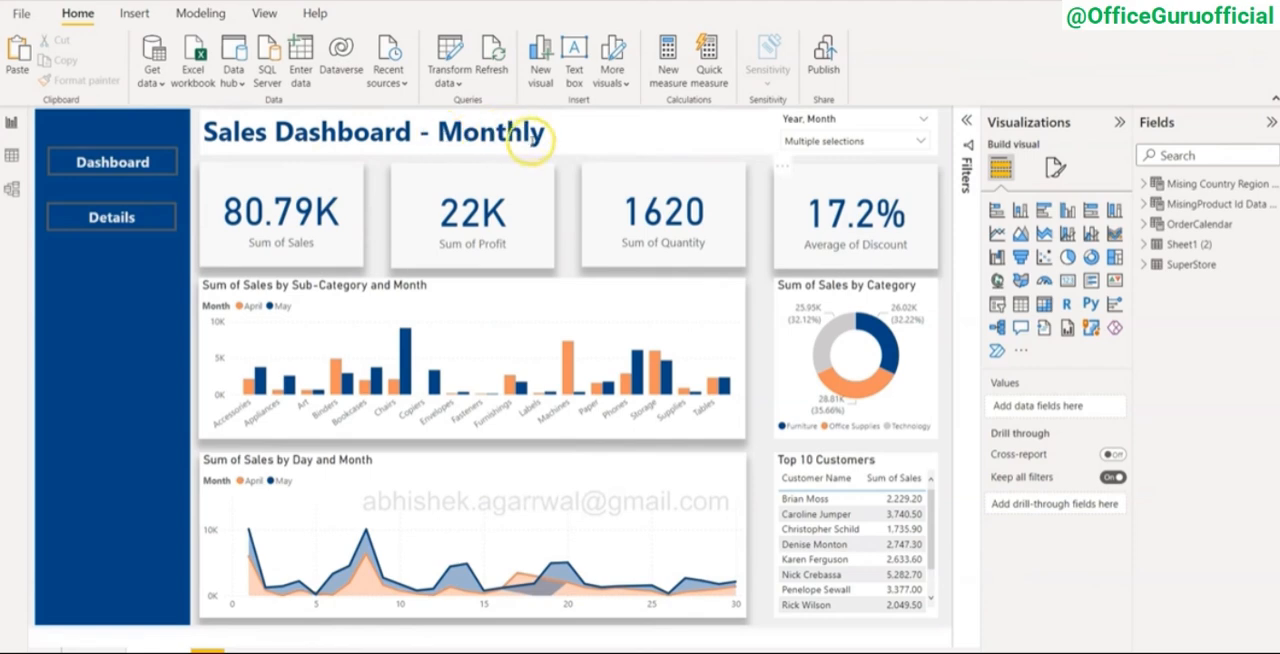
Step: Check which 2020 months are selected in the Year, Month slicer and inspect the sales by day and month chart
click(818, 140)
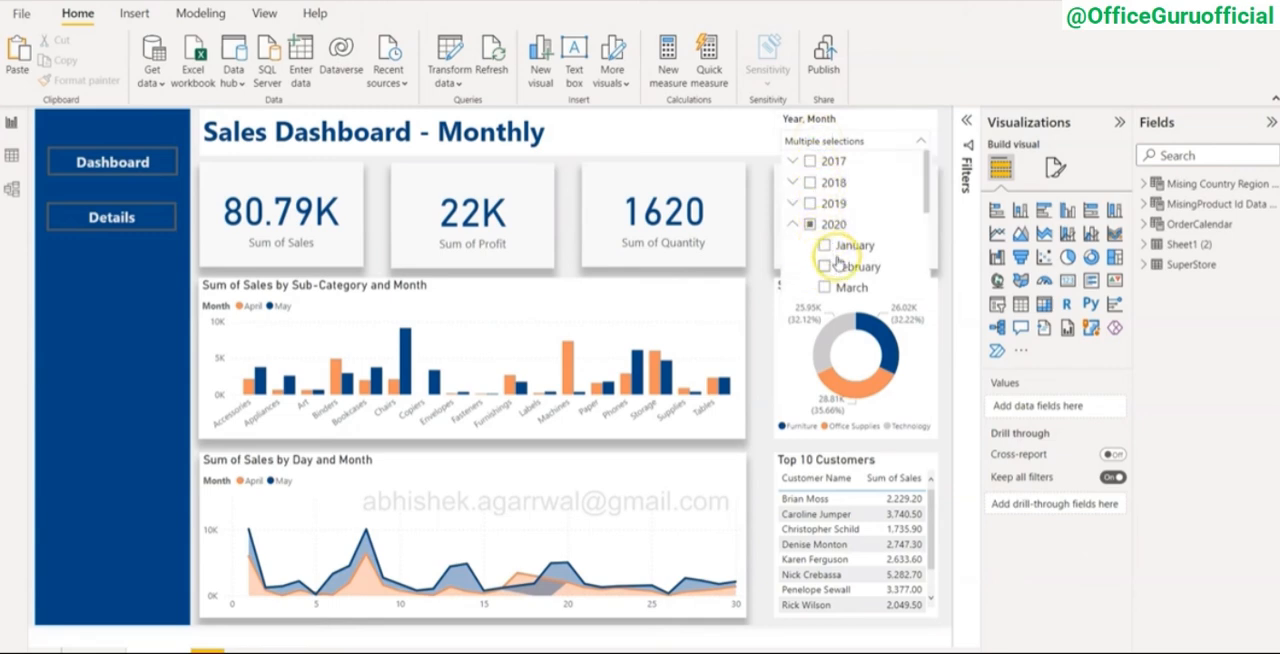
scroll(838, 262, down, 2)
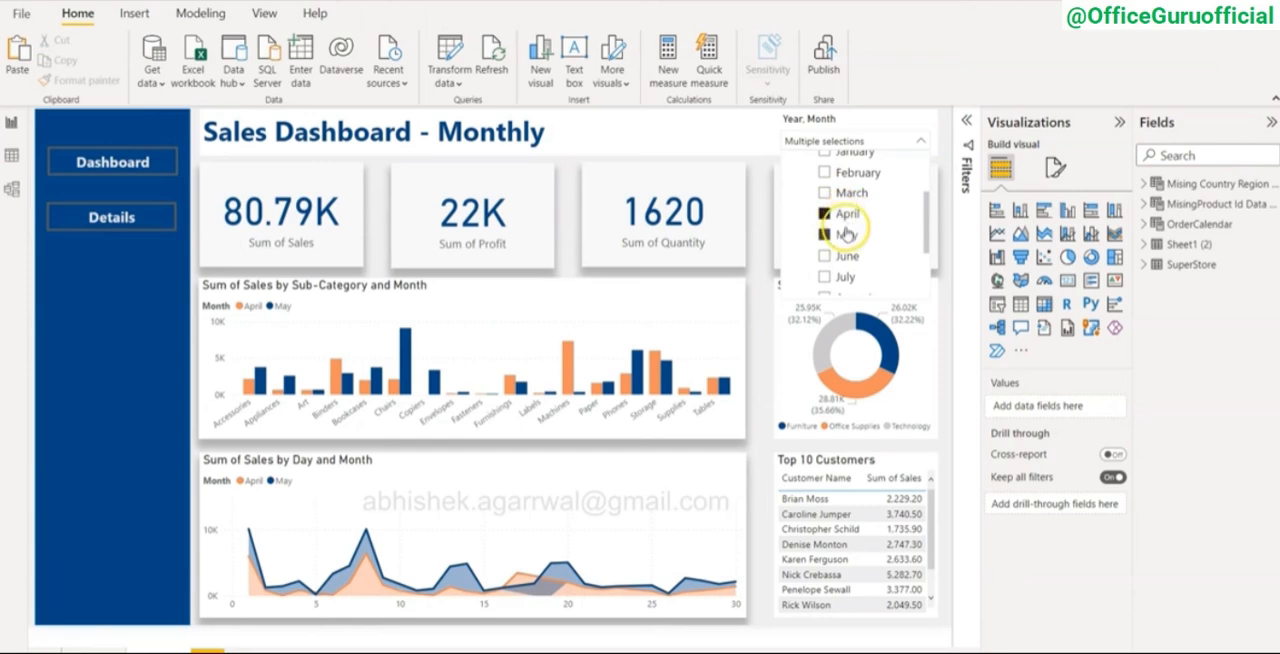
click(760, 240)
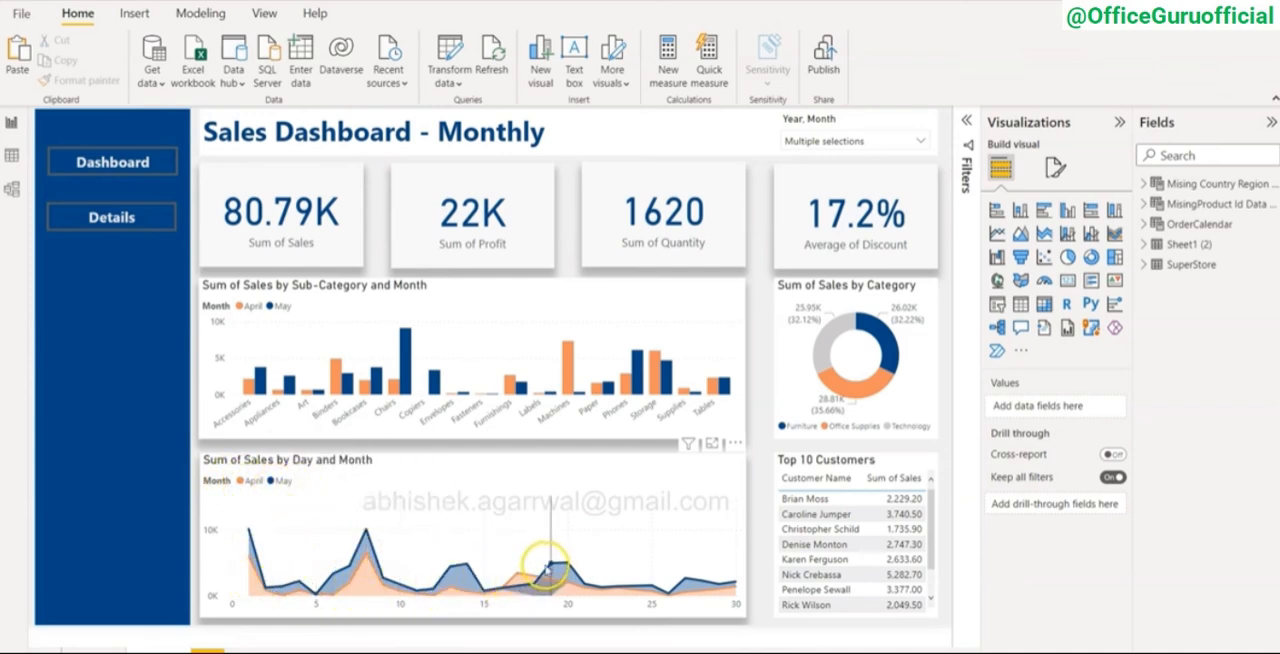
mouse_move(578, 574)
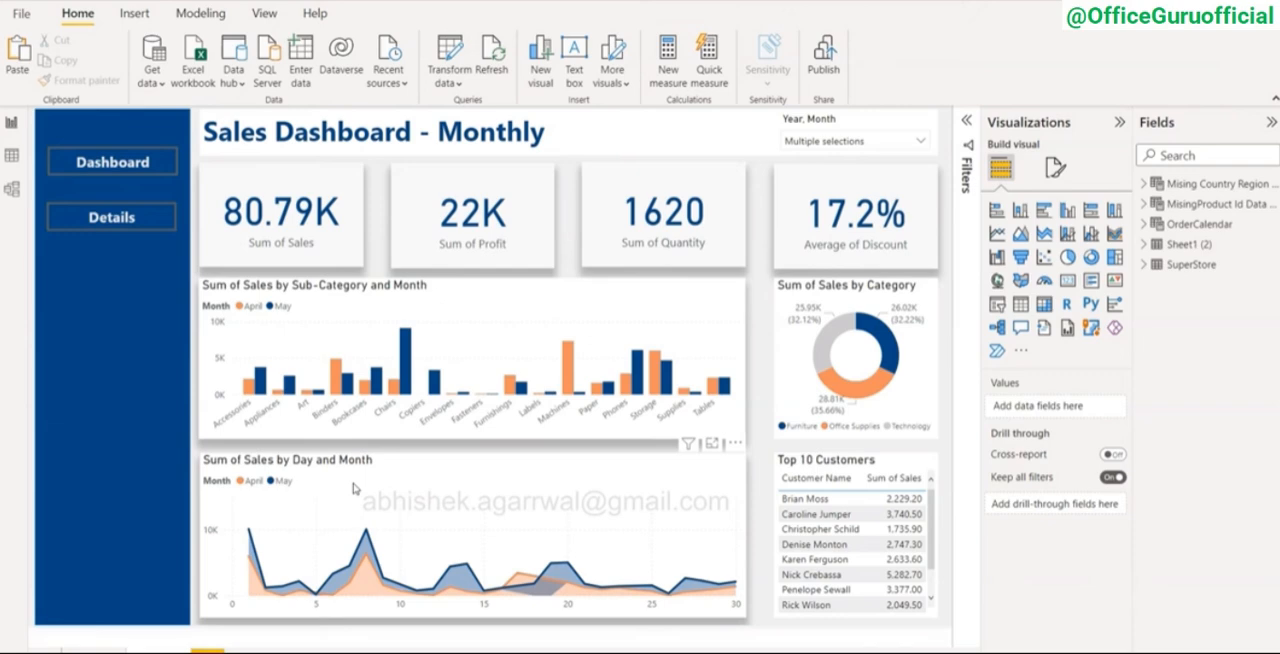
Step: Filter the monthly sales dashboard to April, May and June 2020 with the Year, Month slicer
click(856, 142)
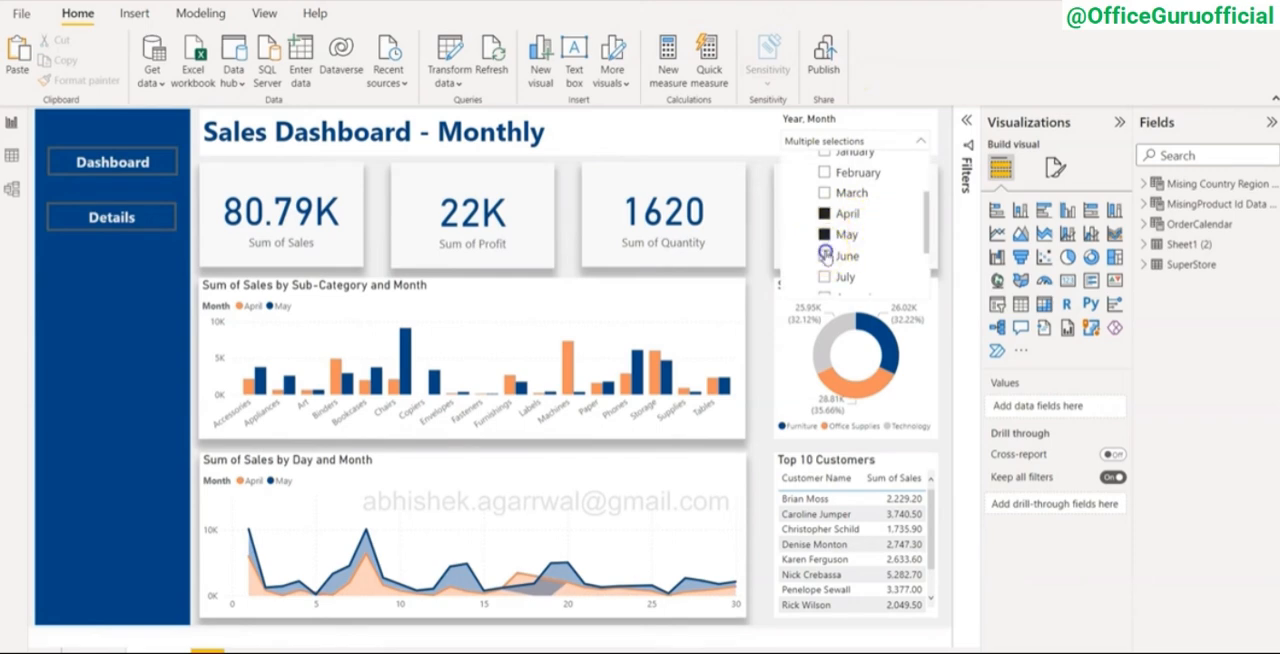
click(825, 255)
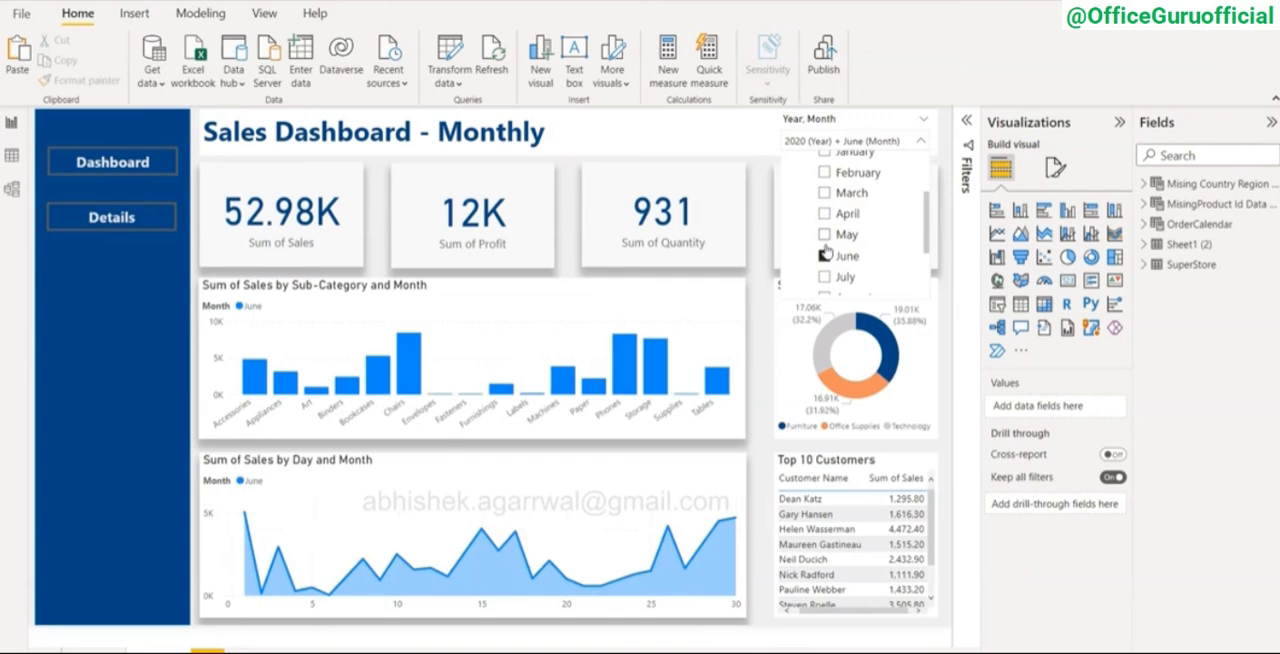
ctrl+click(824, 235)
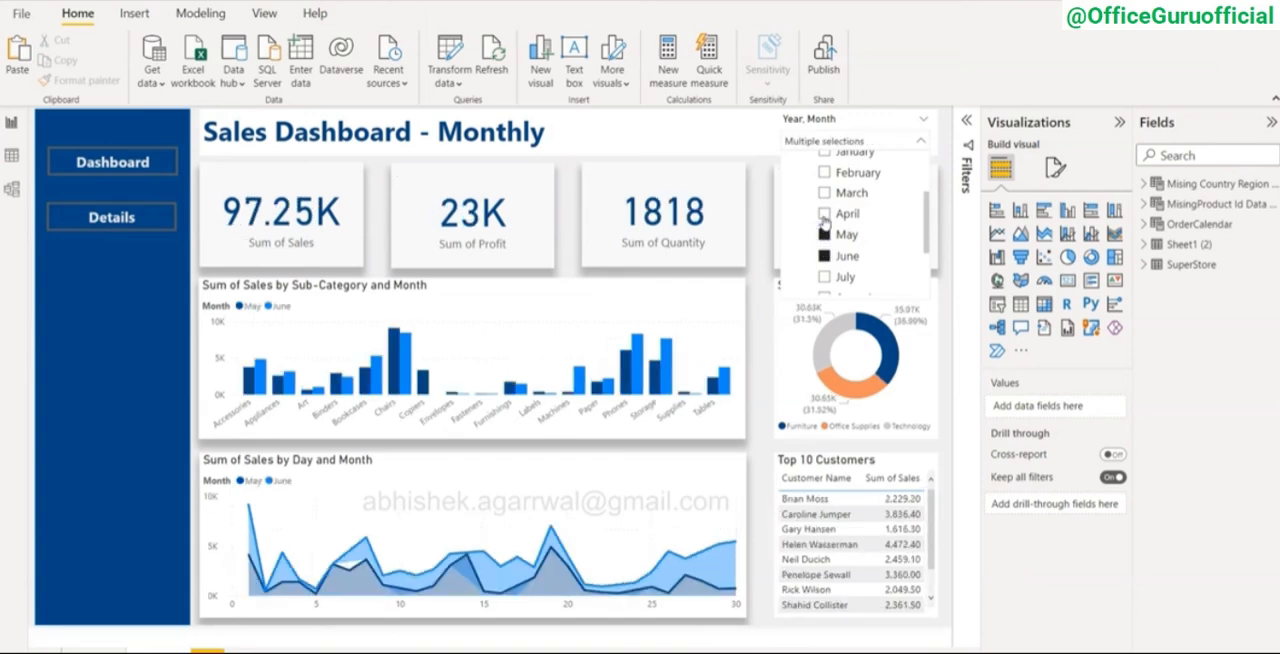
ctrl+click(823, 214)
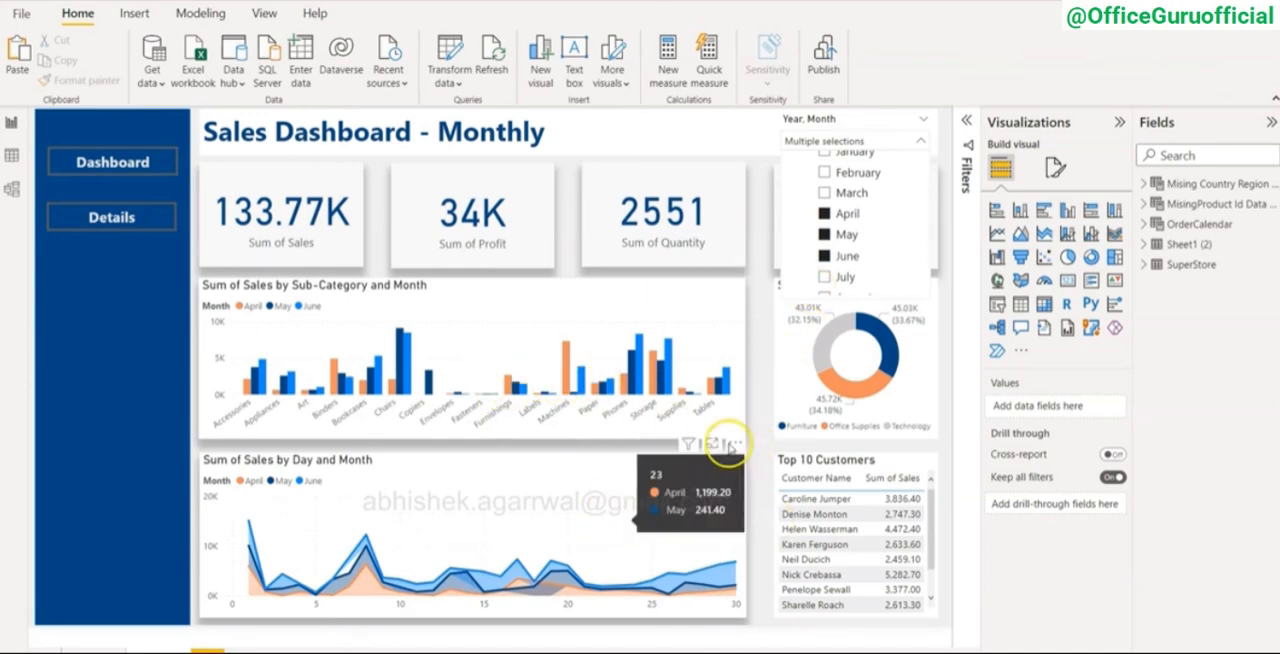
click(770, 530)
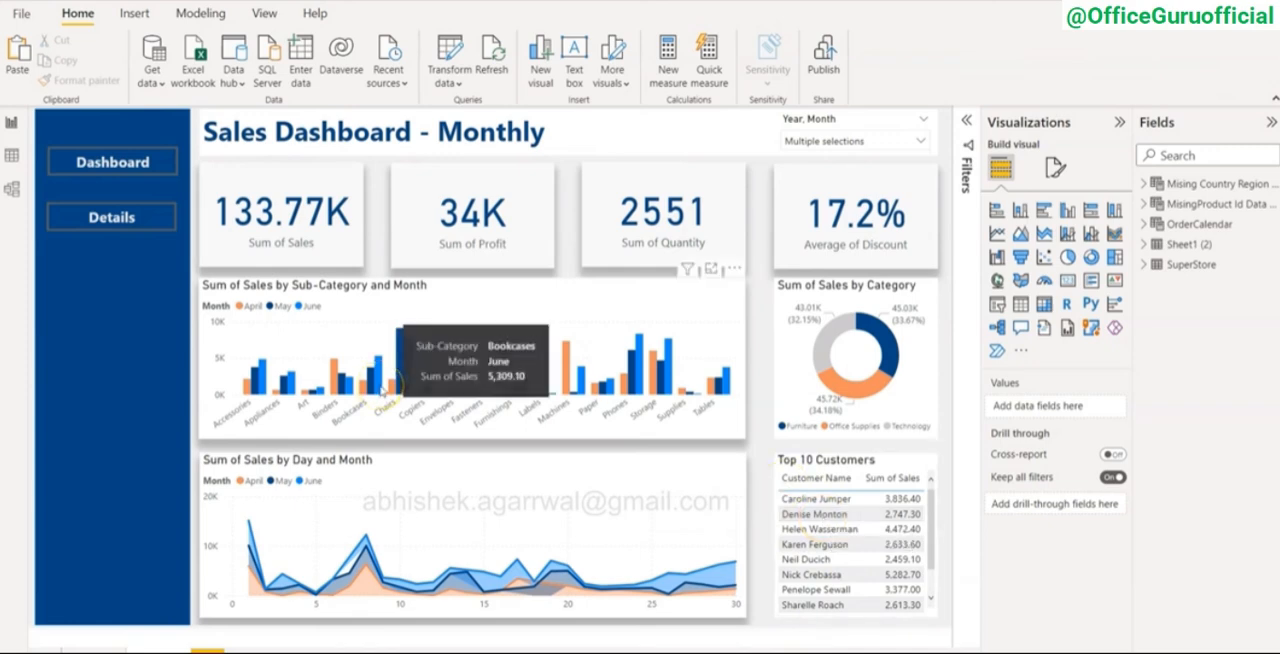
Step: Follow the Details link, look across the order table's columns, and return to the Dashboard page
ctrl+click(121, 220)
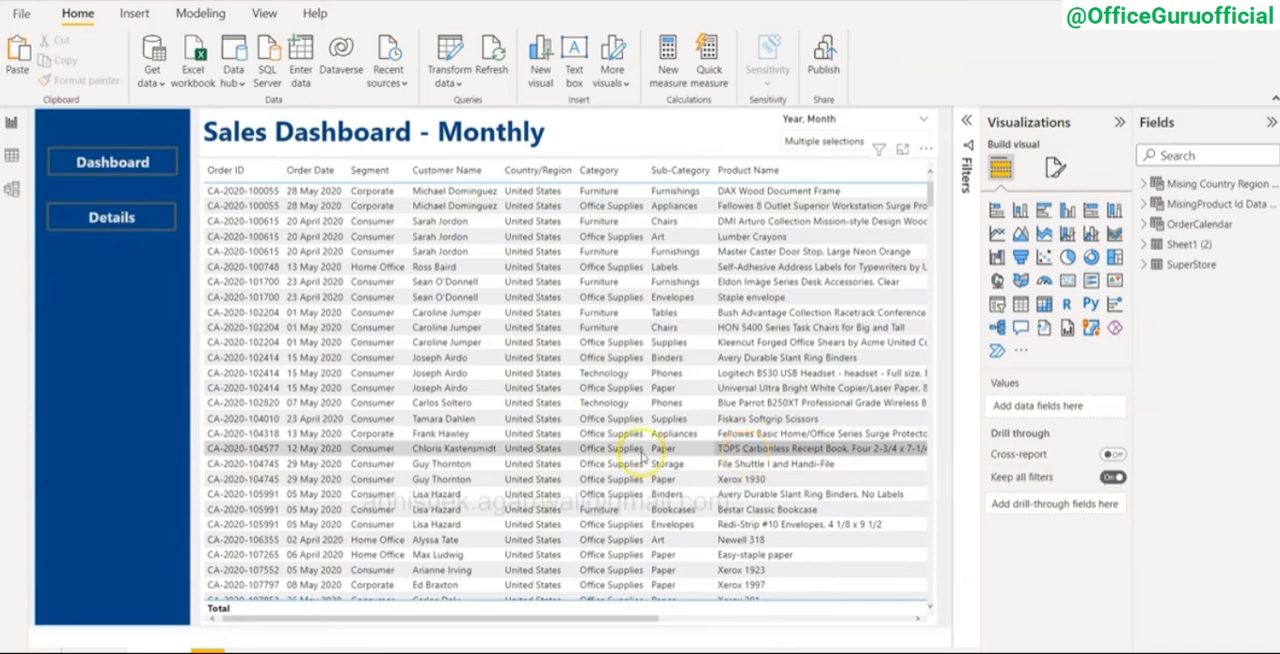
scroll(438, 372, right, 3)
scroll(438, 372, left, 5)
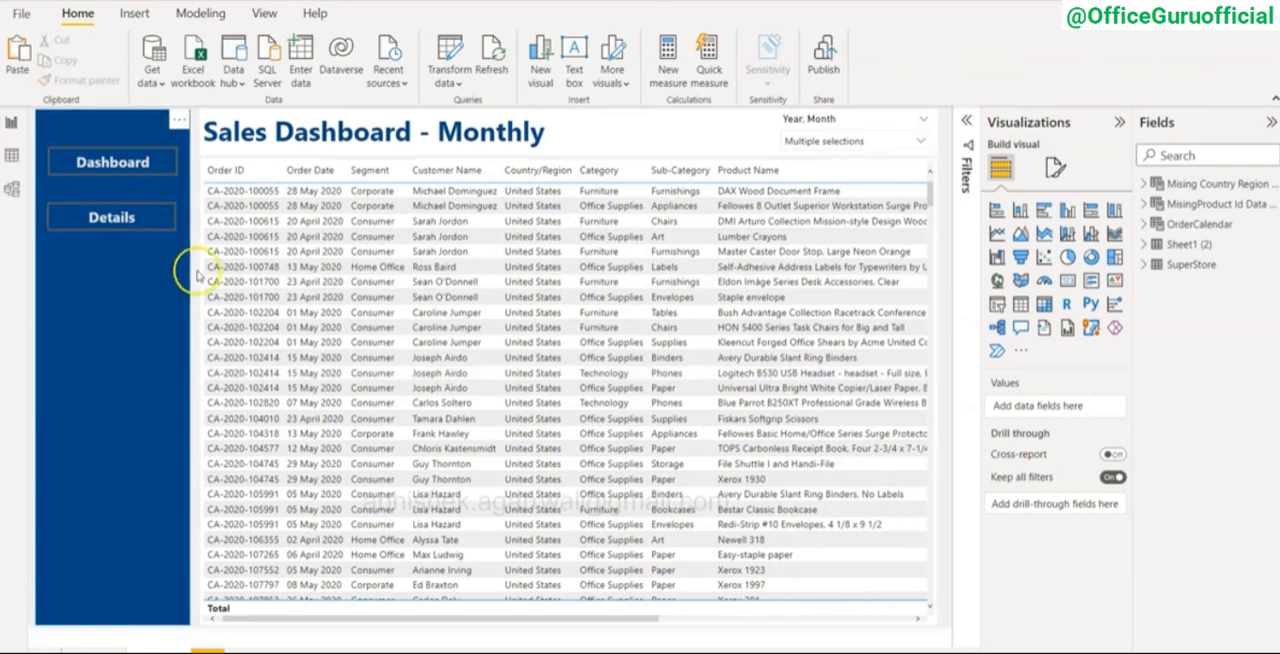
ctrl+click(133, 170)
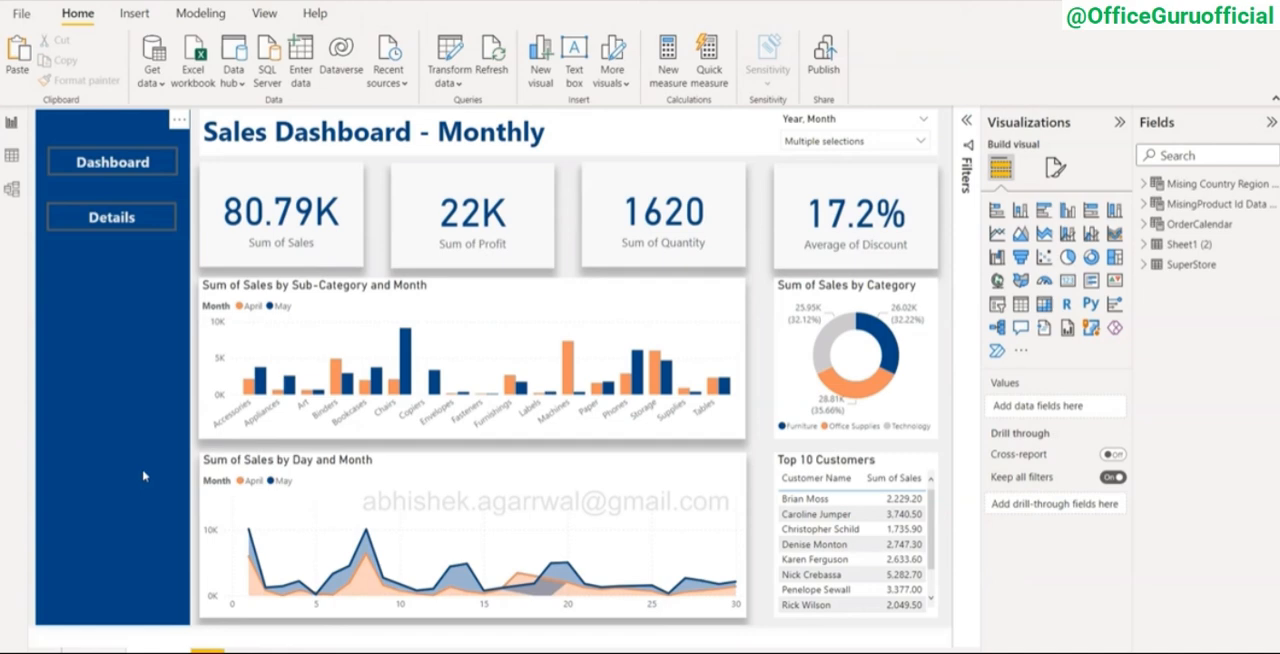
Step: Switch to the Power BI Video Tutorials spreadsheet in Google Sheets and go to the end of the video title list
click(111, 531)
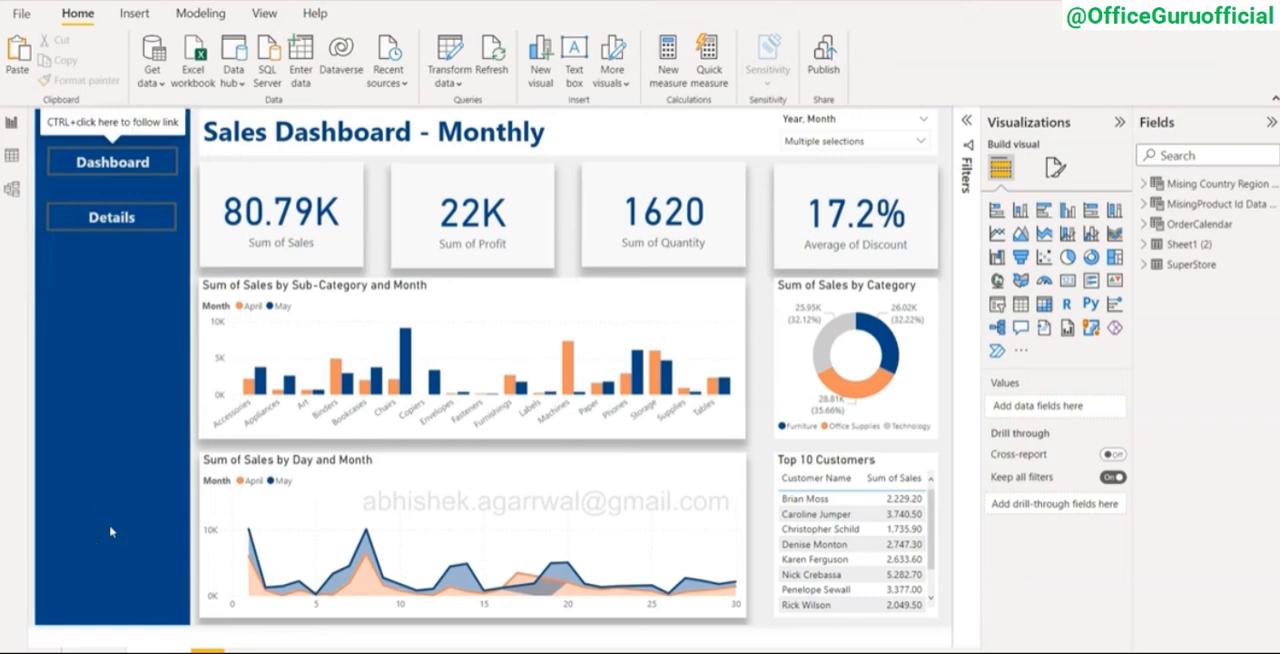
key(alt+Tab)
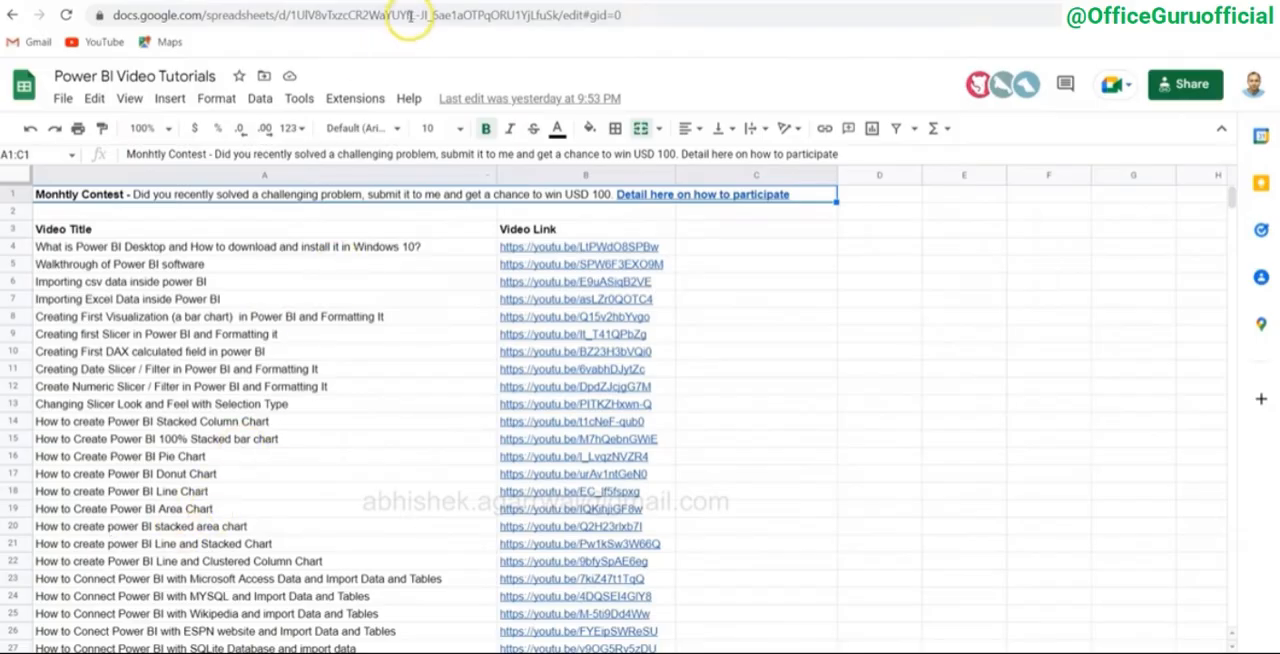
click(372, 317)
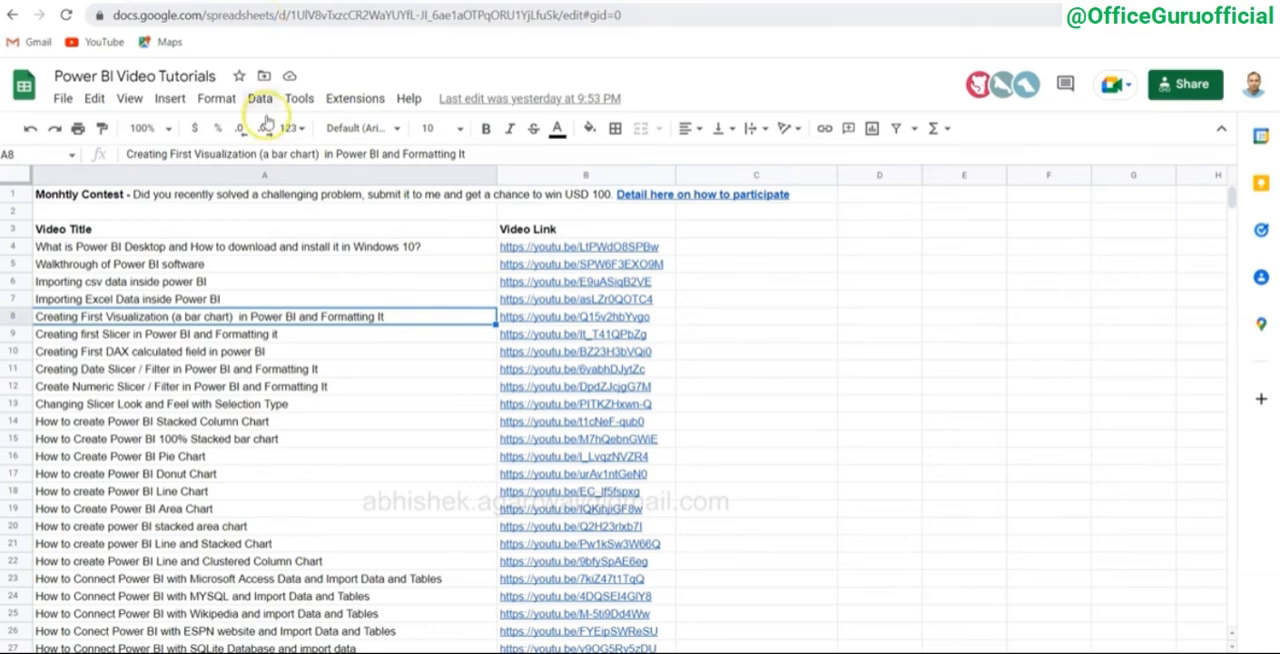
key(ctrl+Down)
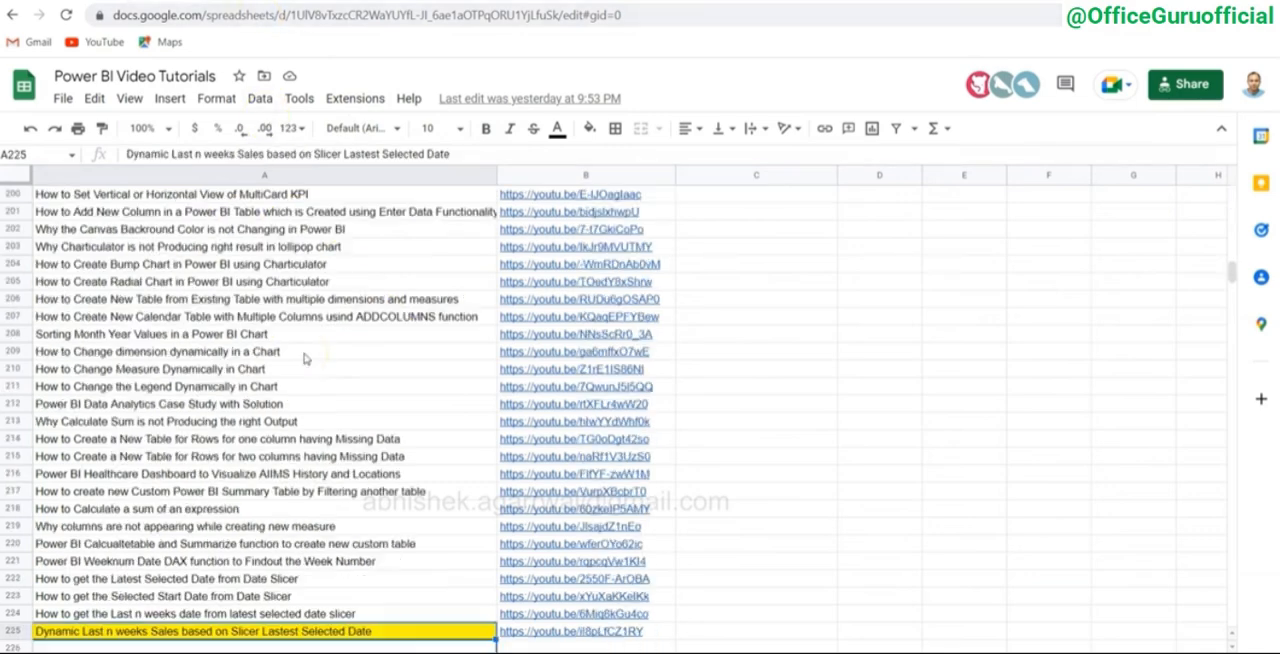
Step: Enter "Sales Dashboard Monhtly" as a new video title in cell A226, the first empty row of the list
key(Down)
key(Up)
key(Up)
key(Down)
key(Down)
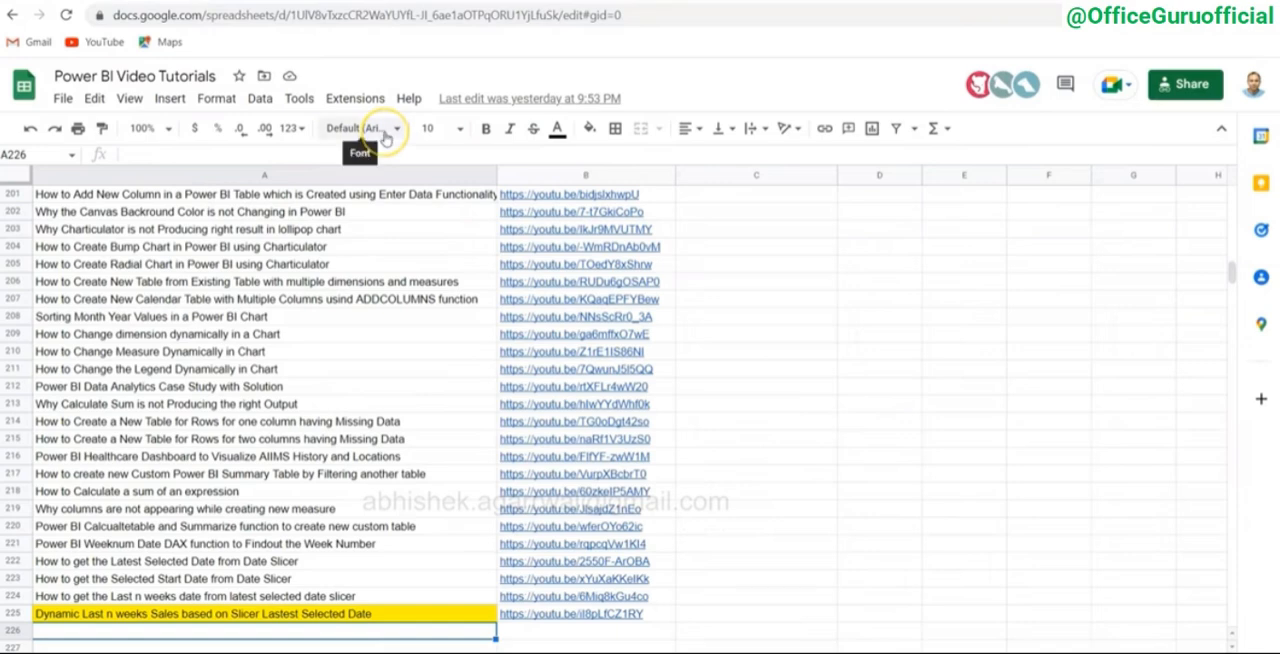
text(Sales)
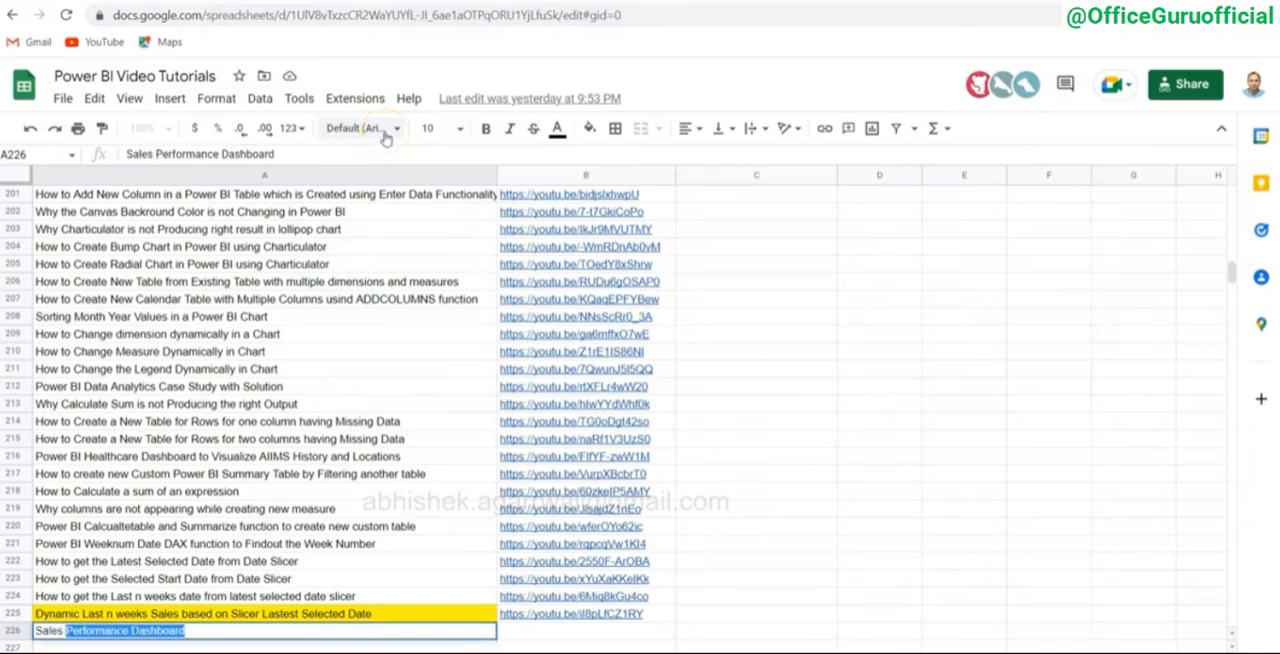
text( Dashboard Monhtly)
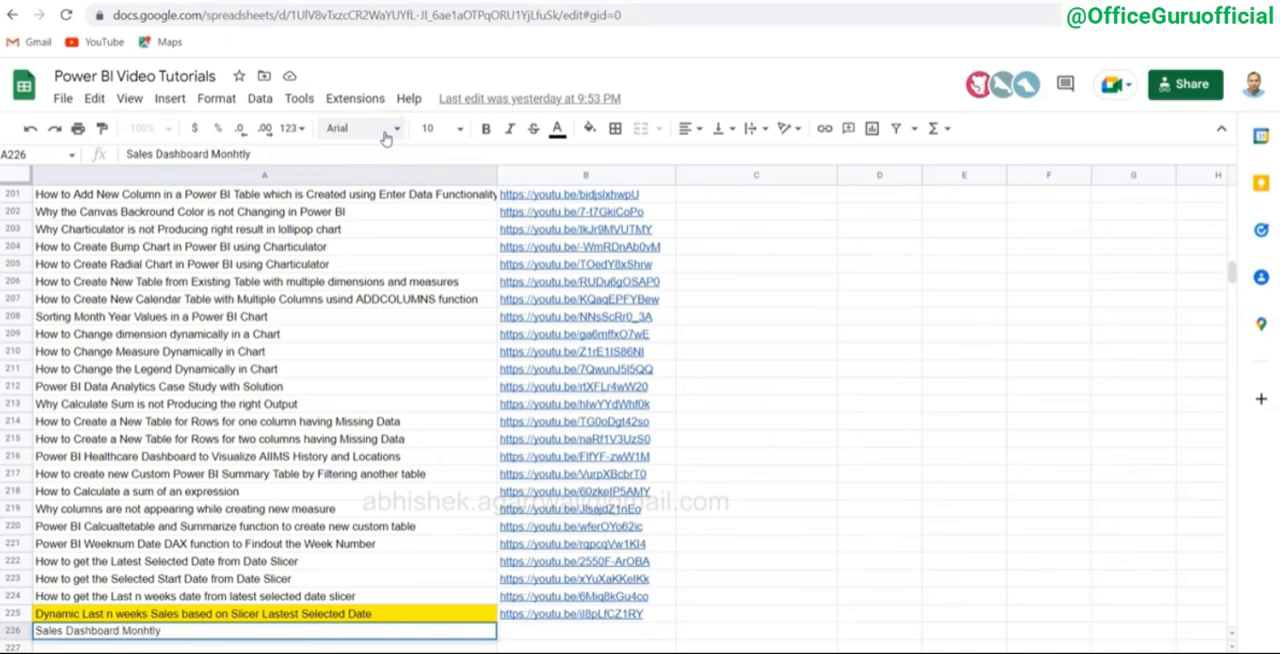
key(Return)
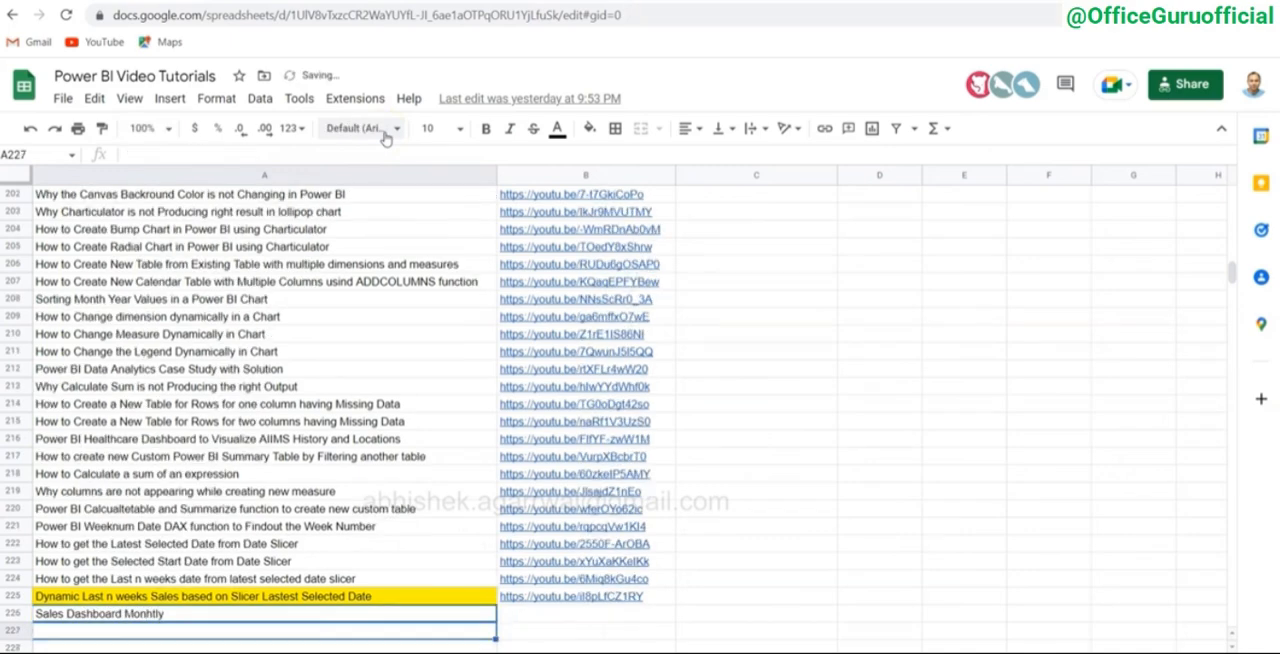
key(Up)
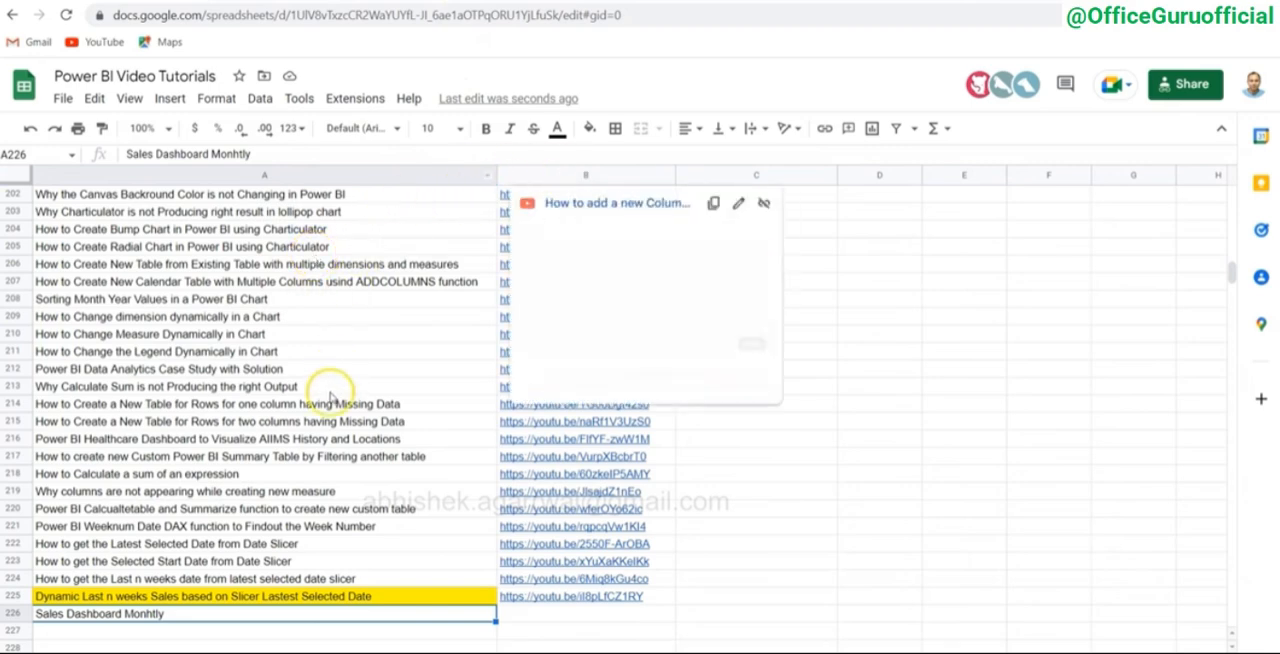
Step: View the sheet with the Workout Wednesday exercise links, and return to the end of the video title list
click(264, 652)
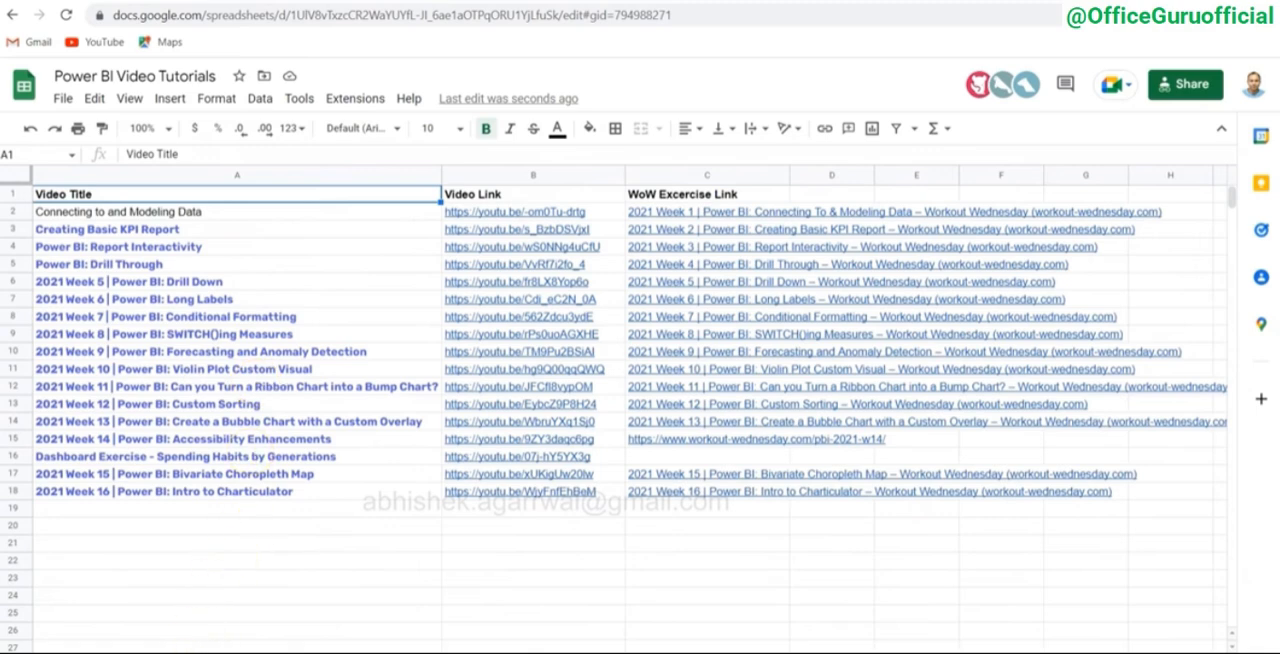
click(262, 652)
scroll(266, 470, down, 2)
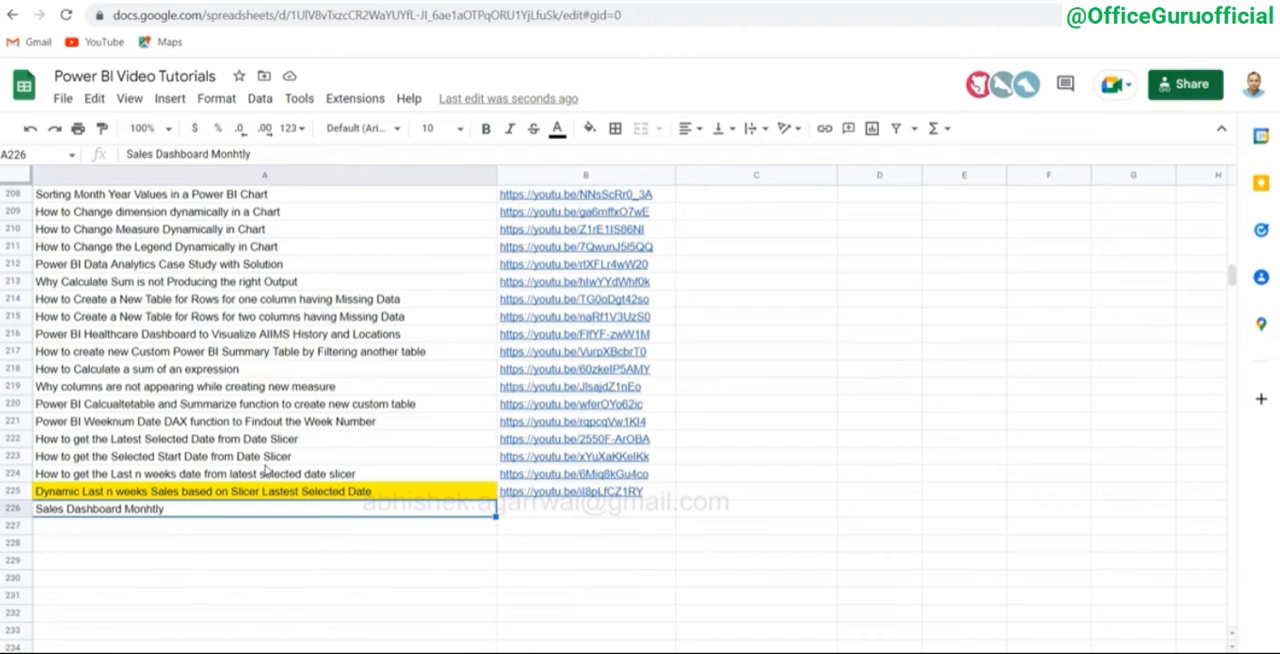
Step: Switch back to Power BI and look at the blank report page alongside the finished sales dashboard page
key(alt+Tab)
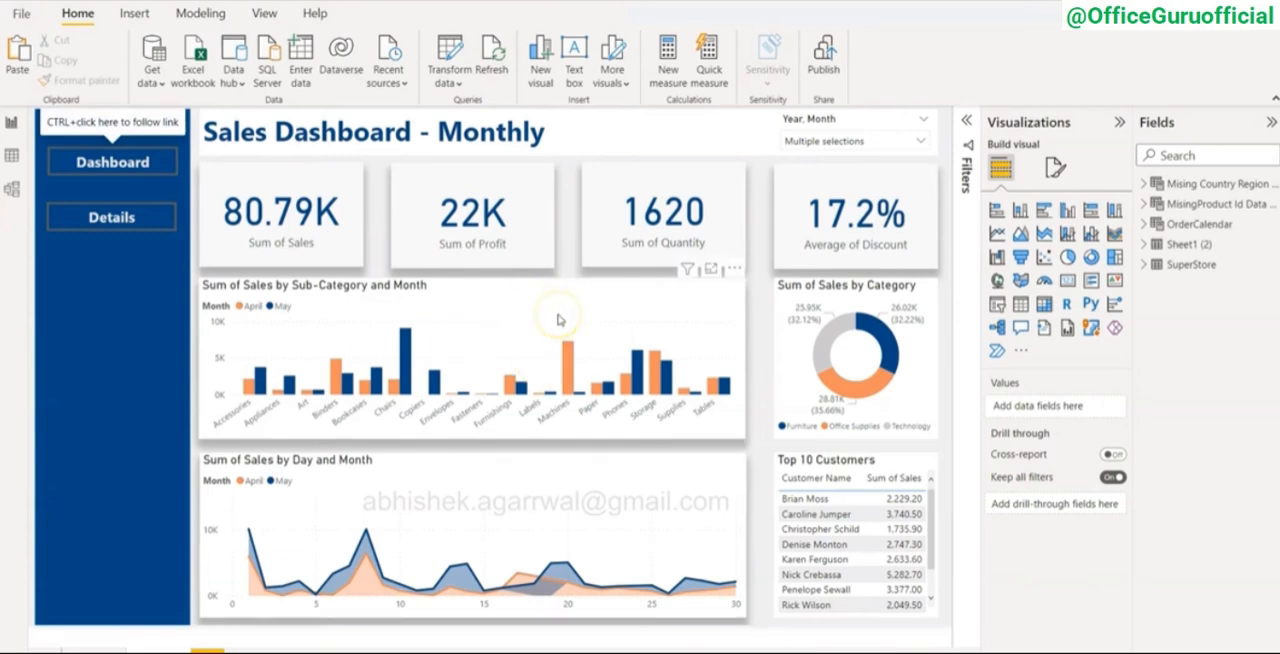
mouse_move(432, 522)
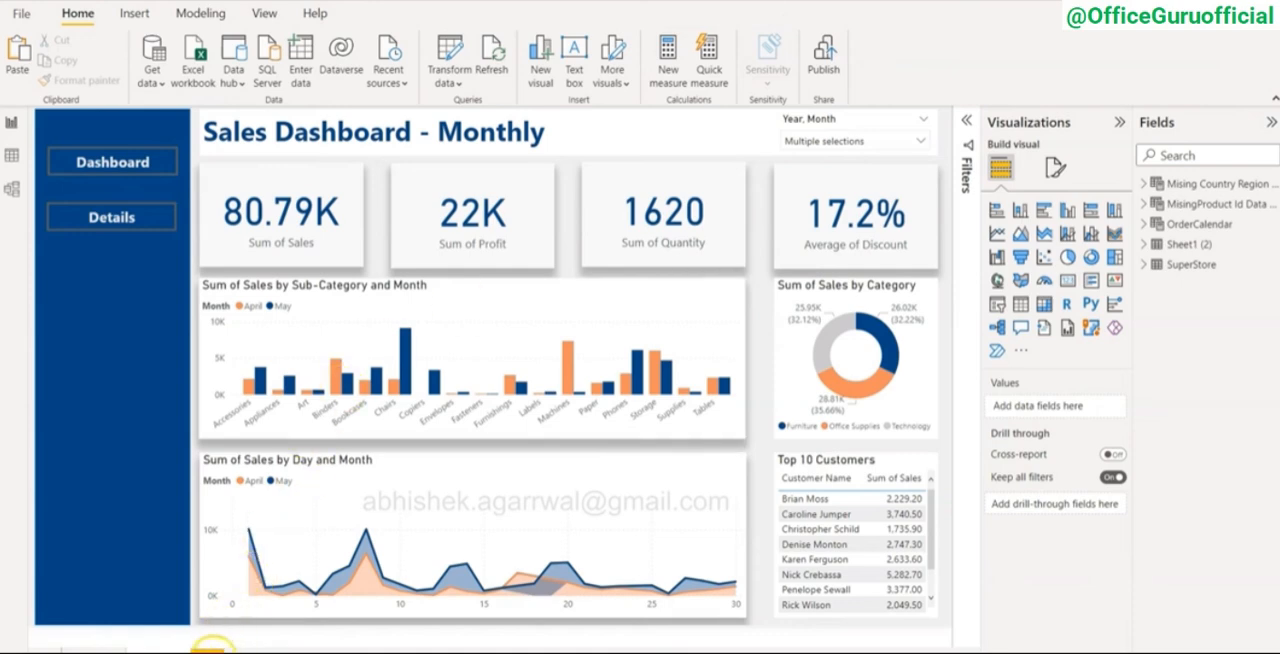
click(200, 647)
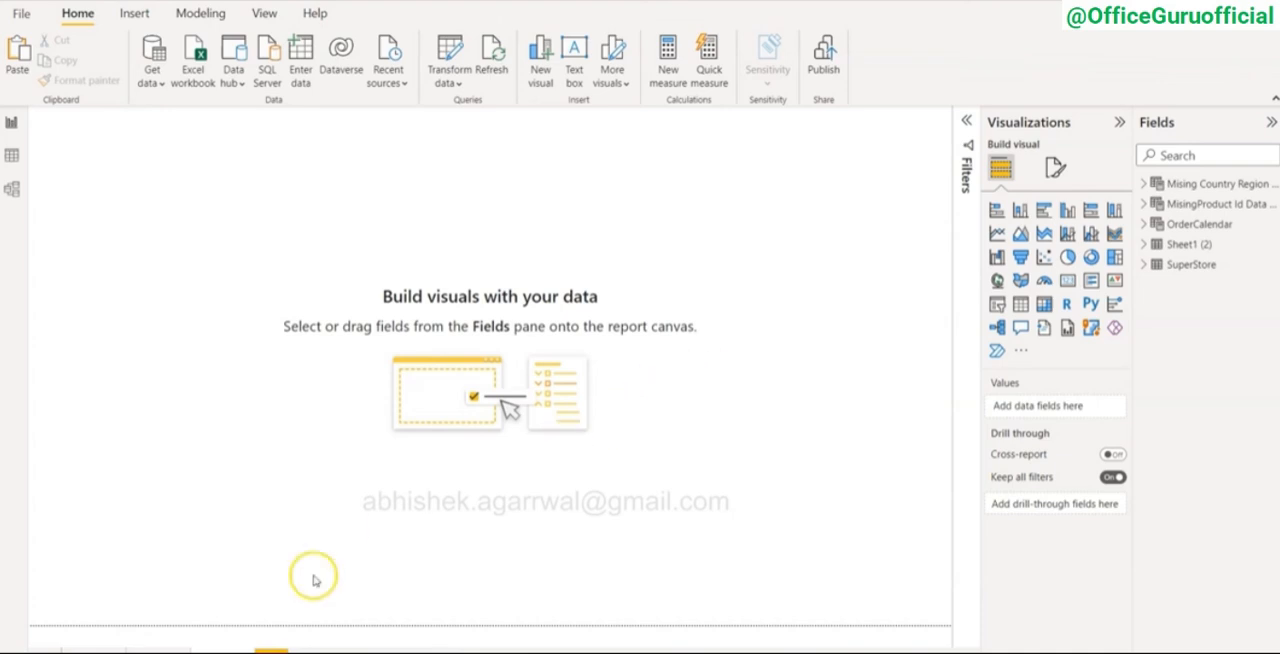
click(166, 651)
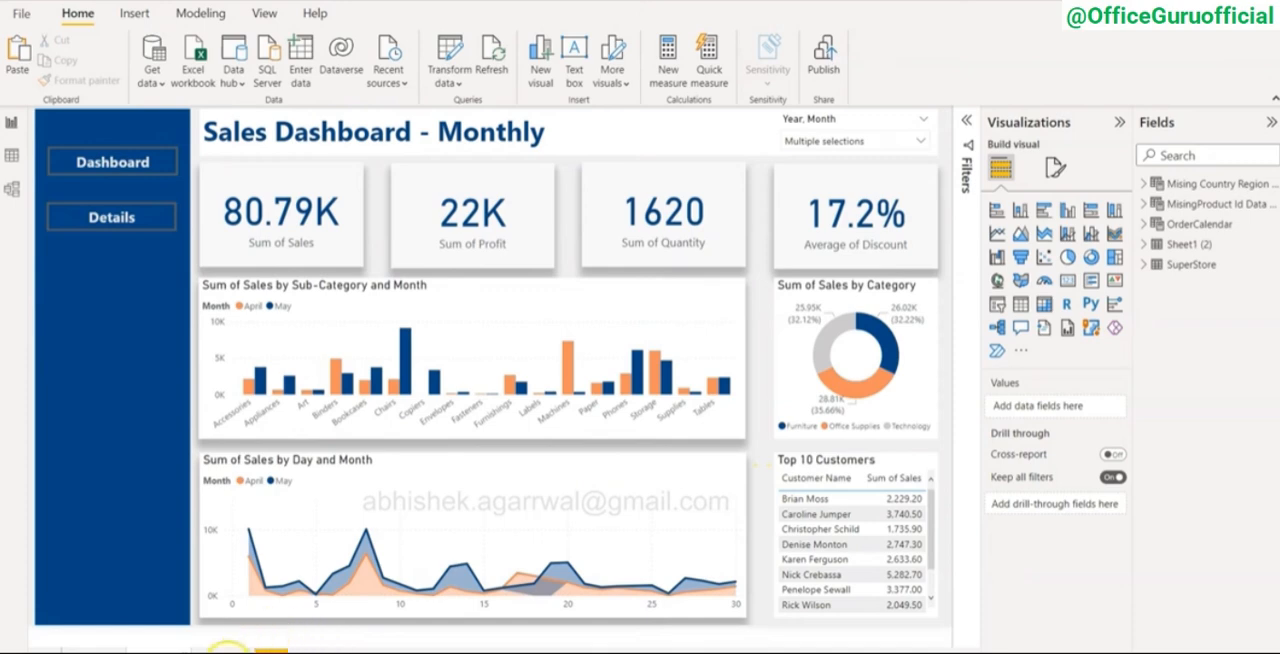
click(226, 648)
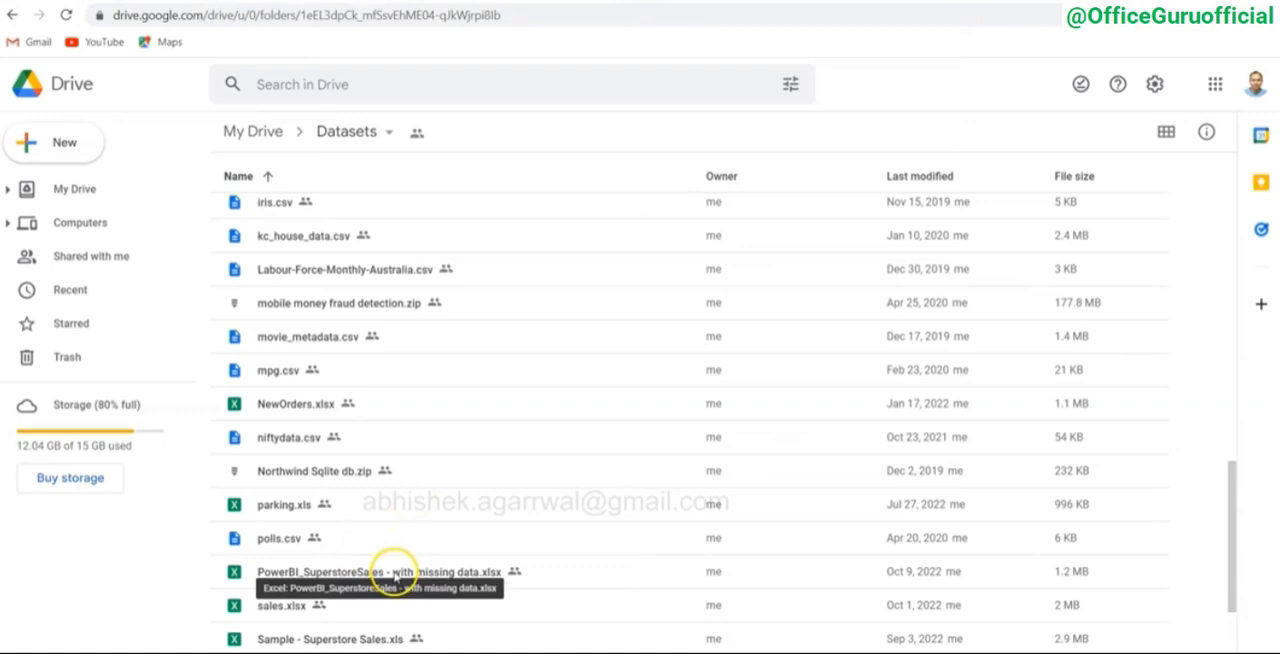
Step: Browse the Datasets folder in Google Drive for the Superstore sales files, selecting PowerBI_SuperstoreSales - with missing data.xlsx
scroll(362, 612, down, 2)
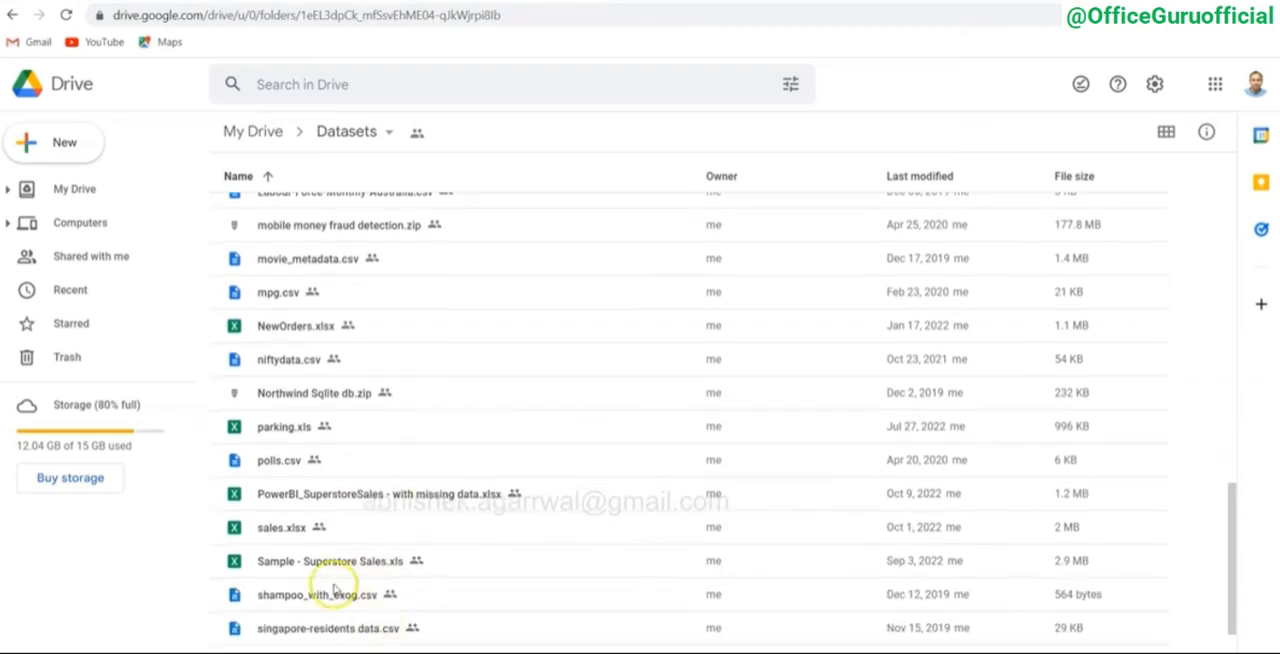
scroll(368, 568, down, 3)
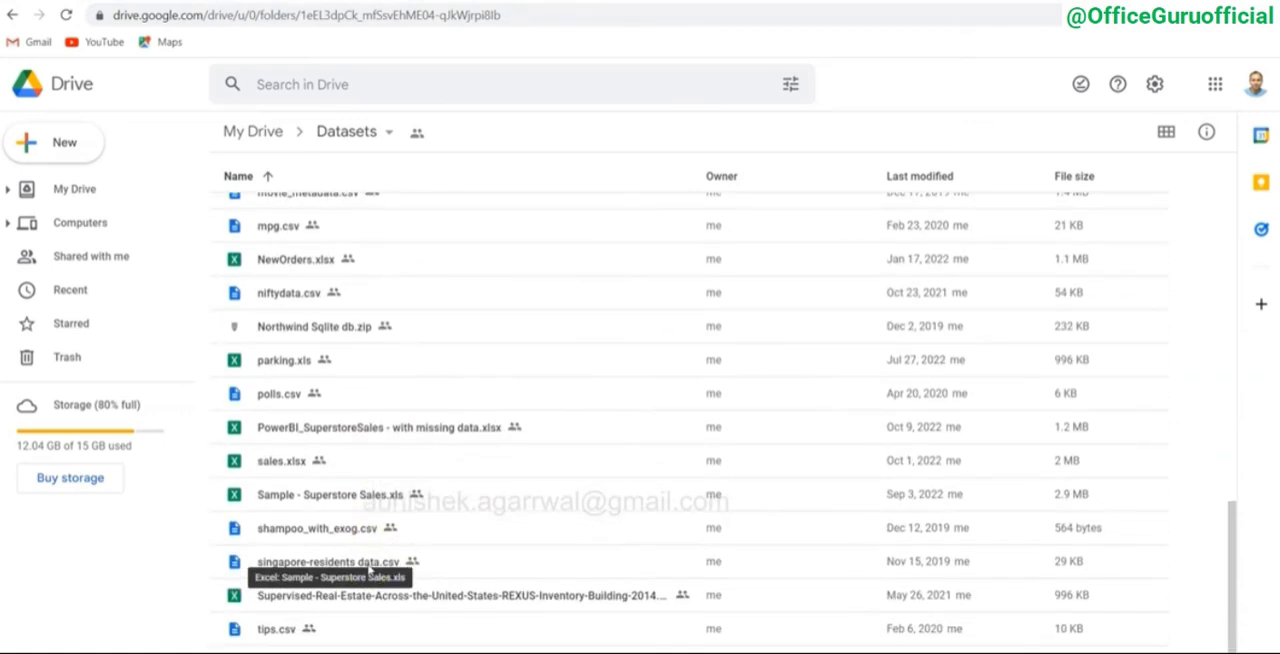
scroll(368, 568, down, 1)
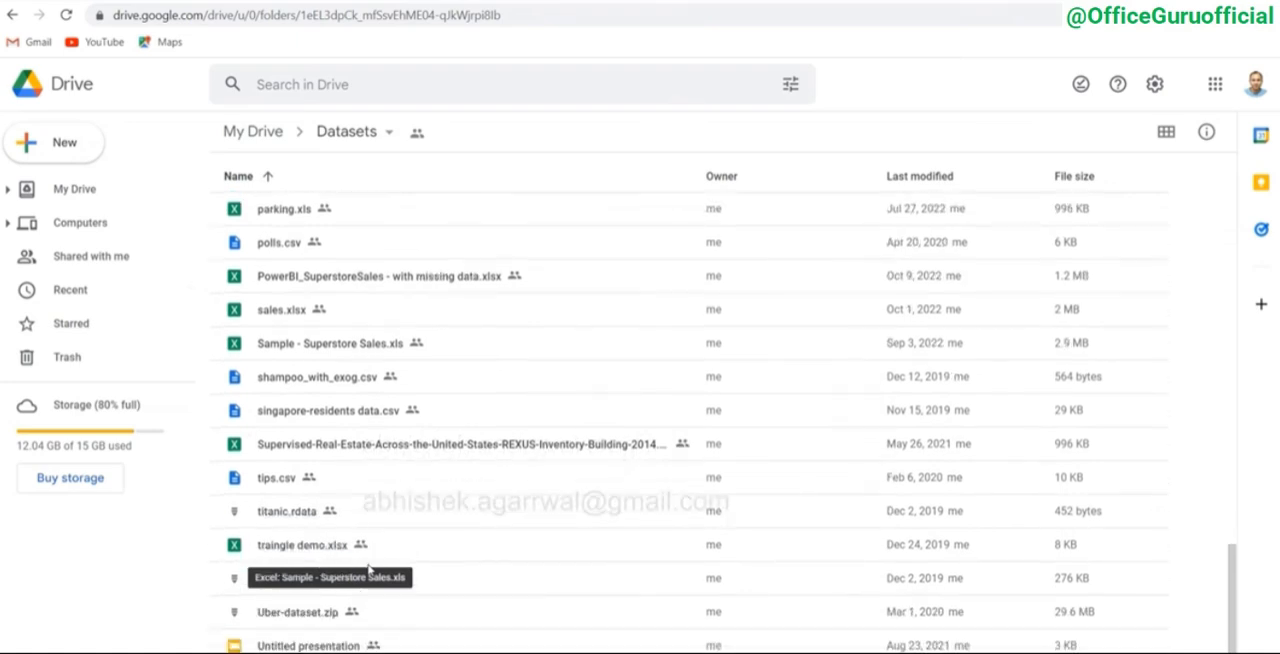
scroll(368, 568, up, 4)
right_click(368, 570)
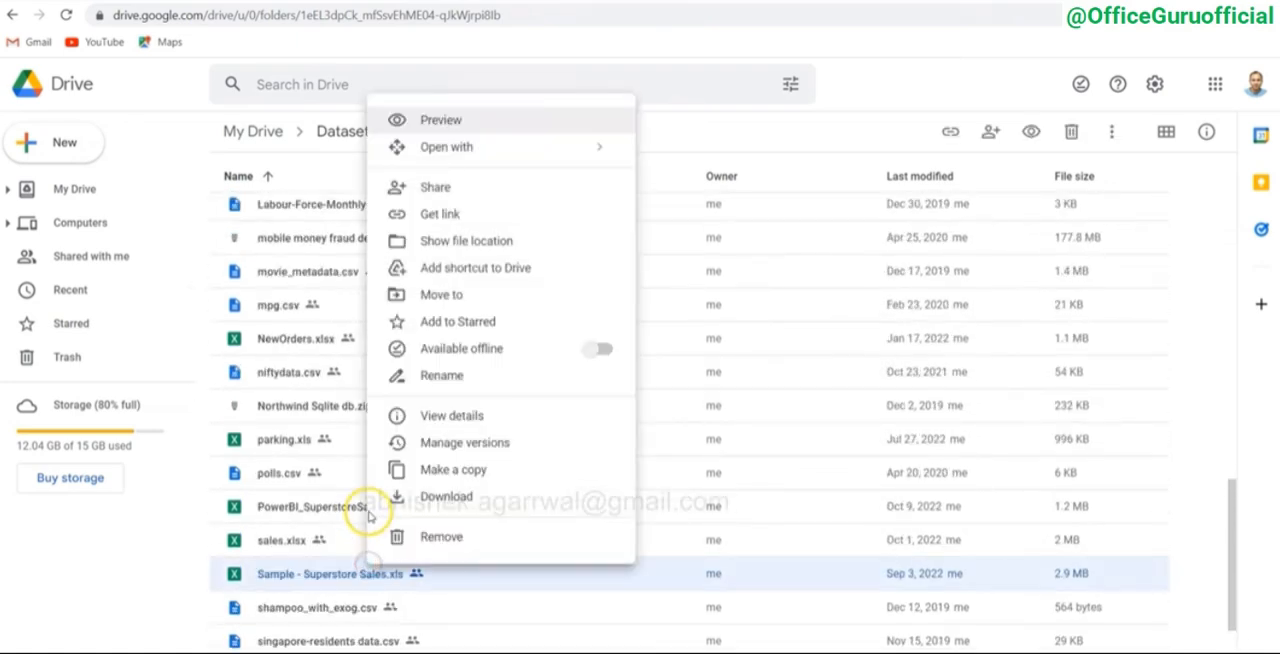
click(326, 510)
scroll(323, 510, up, 1)
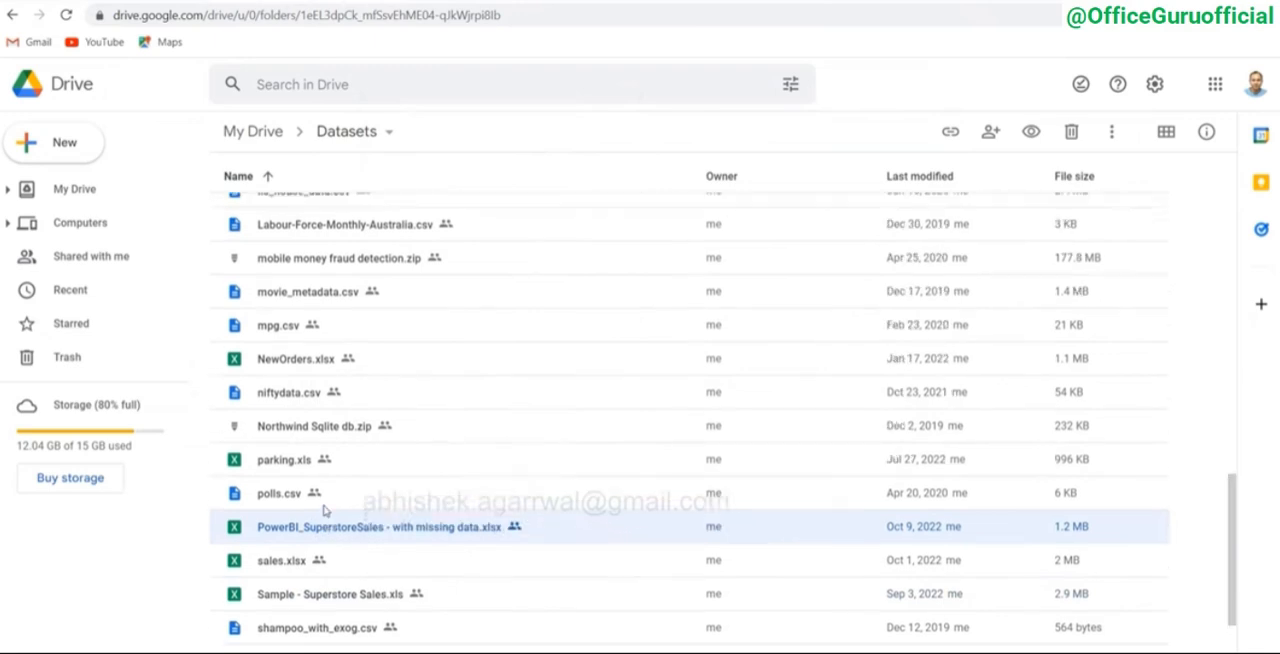
scroll(323, 510, up, 4)
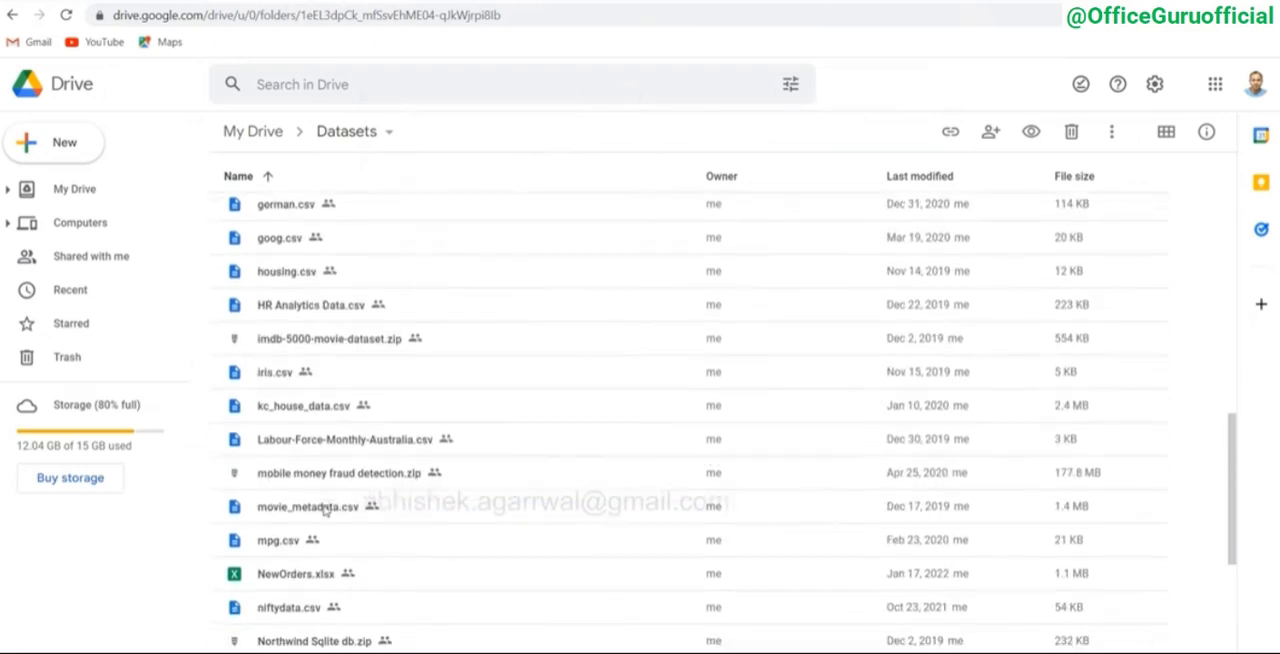
scroll(323, 510, up, 3)
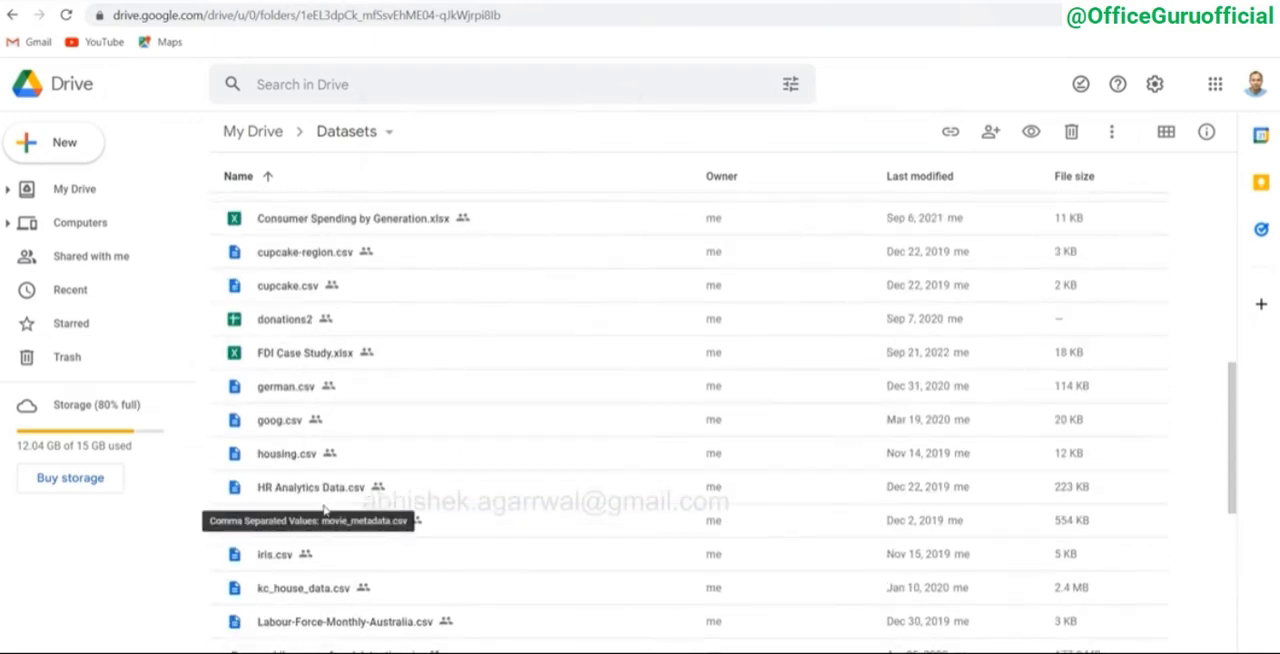
Step: Locate the Superstore sales files in the Datasets folder, and switch to Power BI to compare the finished dashboard with the blank page
scroll(323, 510, down, 6)
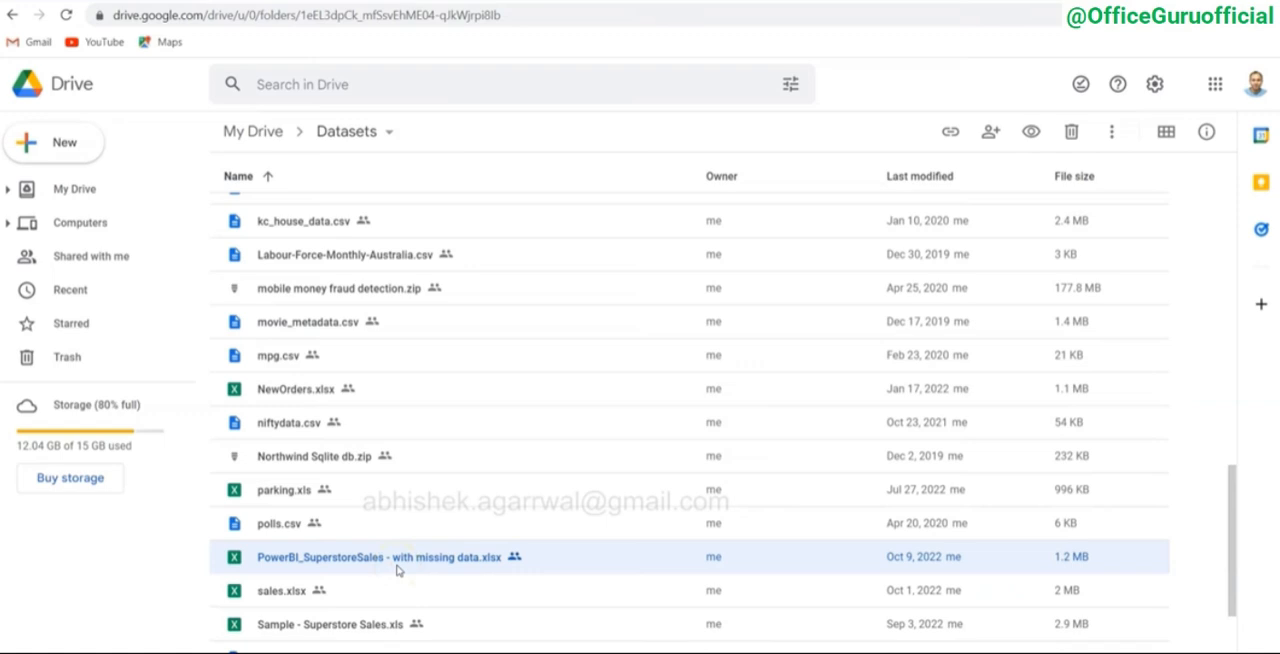
key(alt+Tab)
key(alt+Tab)
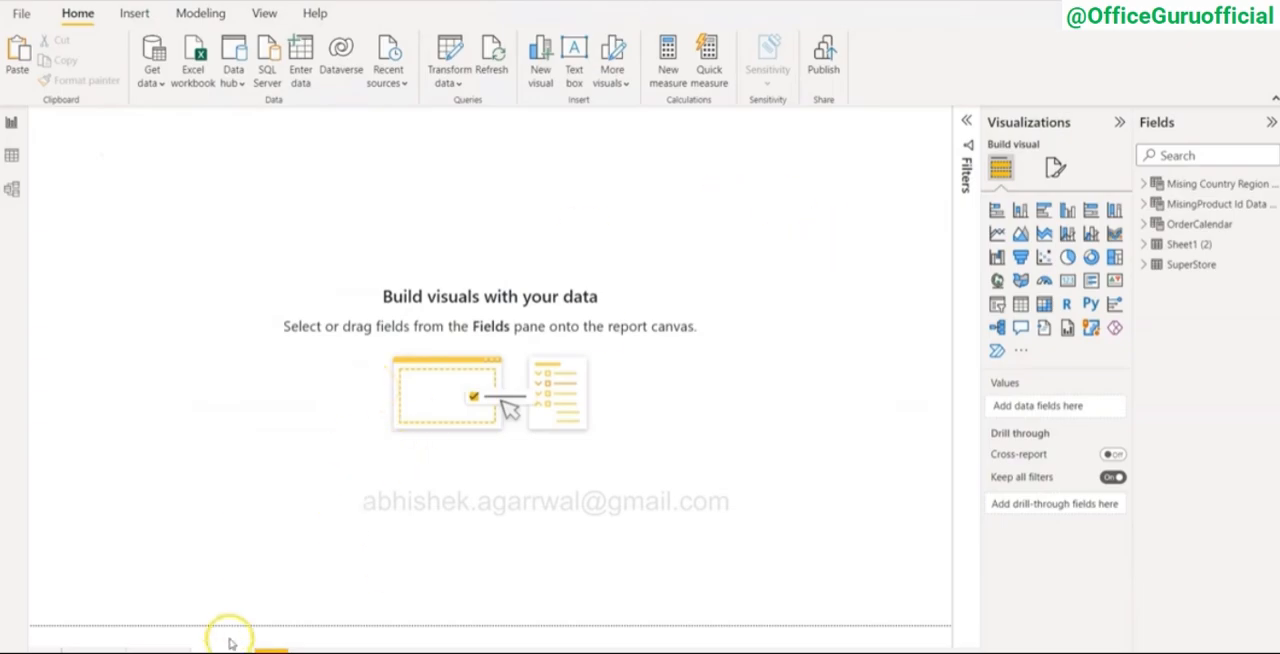
click(160, 652)
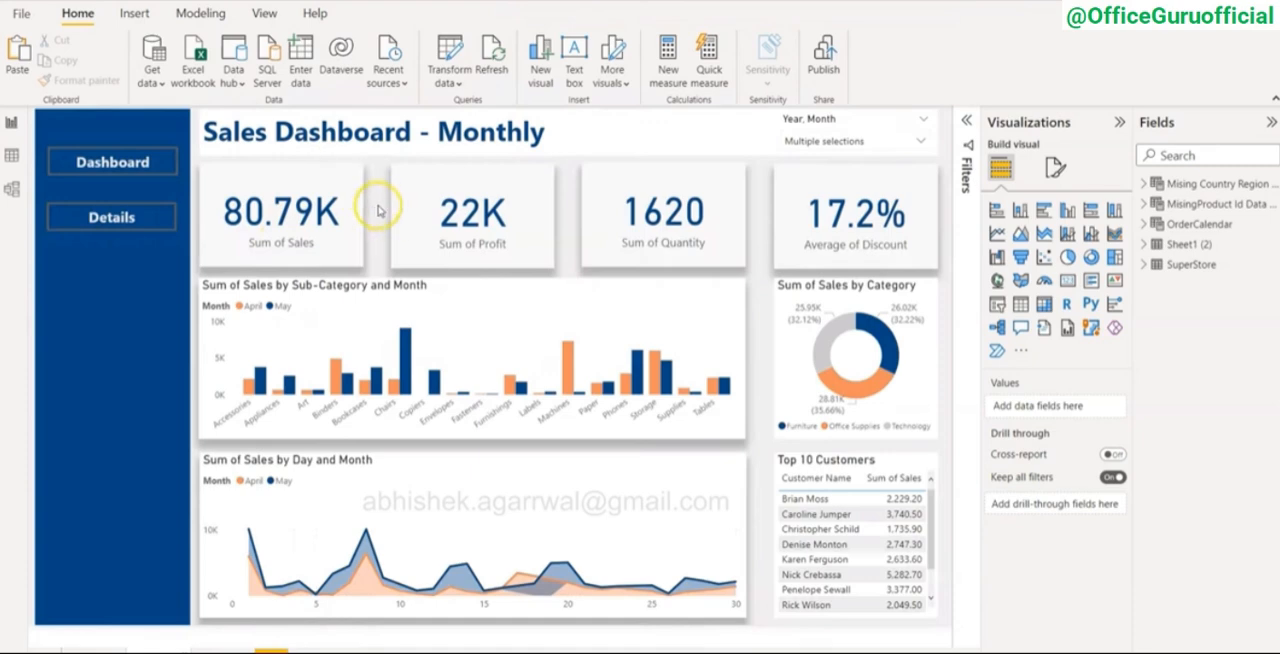
click(210, 648)
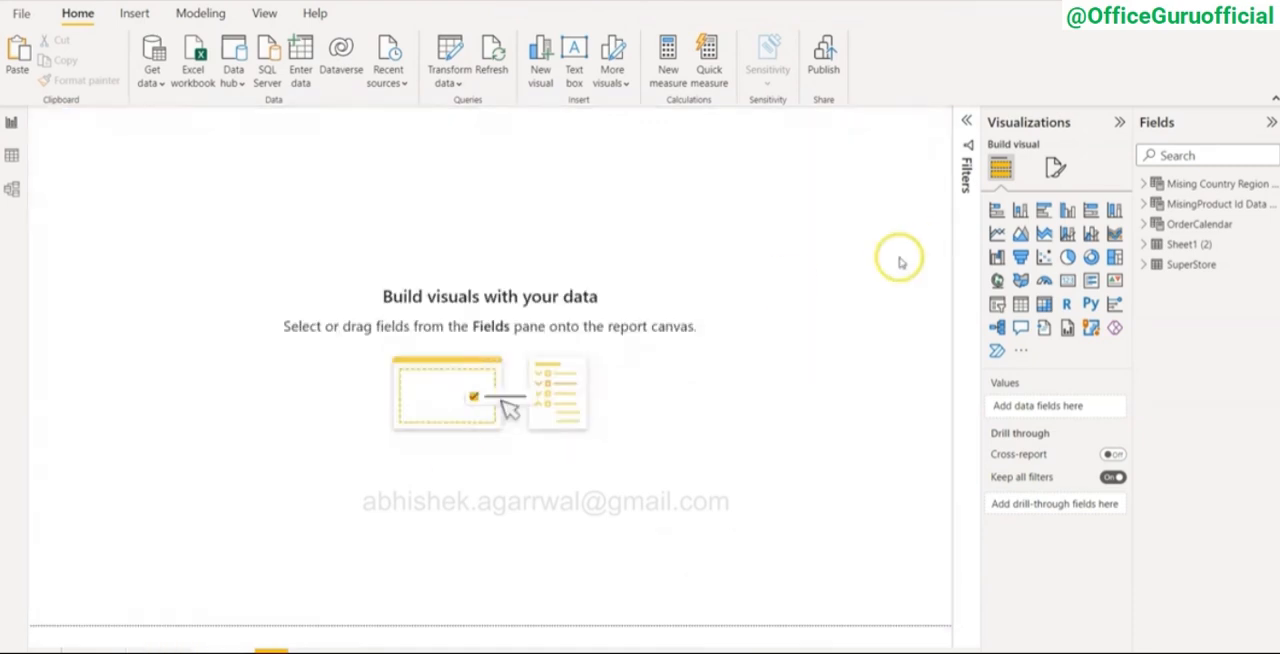
Step: Set the blank report page's canvas background to light gray with 0% transparency
click(1055, 167)
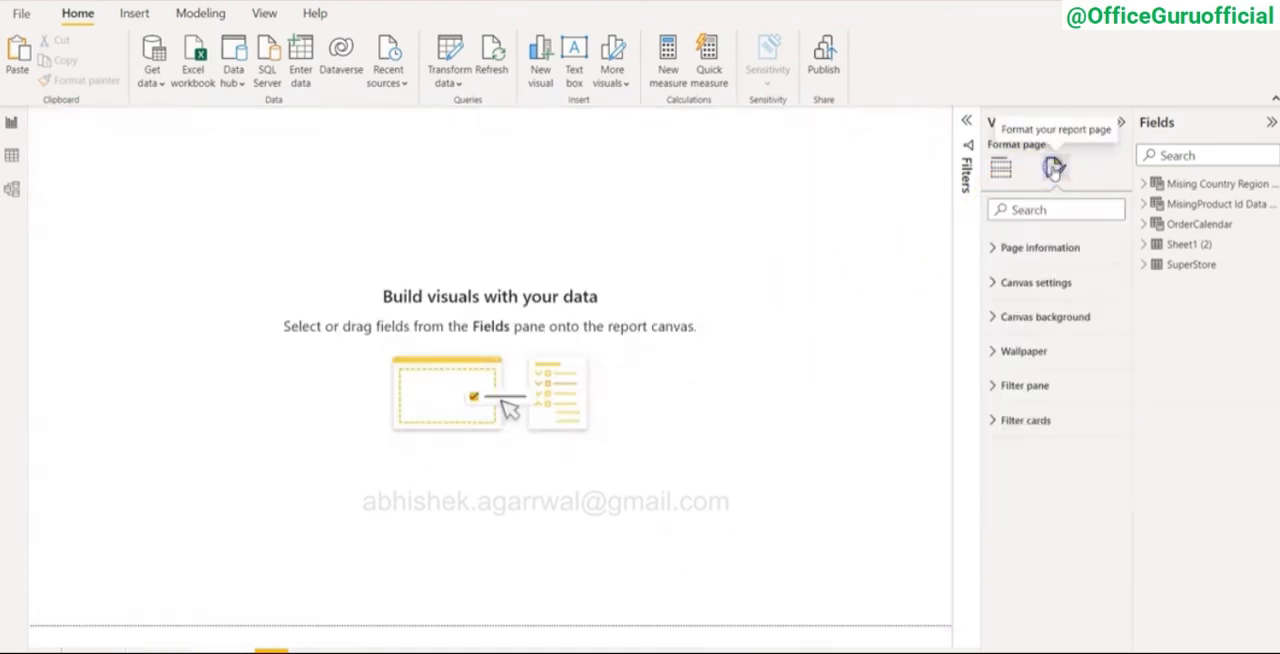
click(1000, 316)
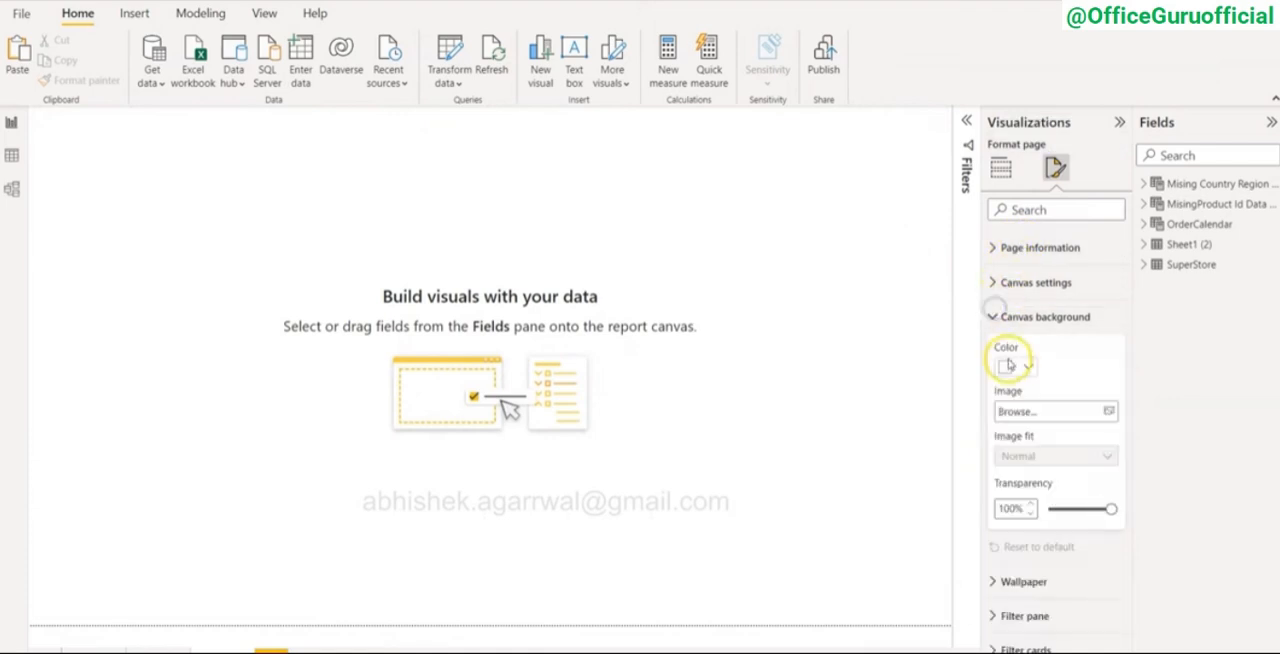
click(1008, 366)
click(1016, 425)
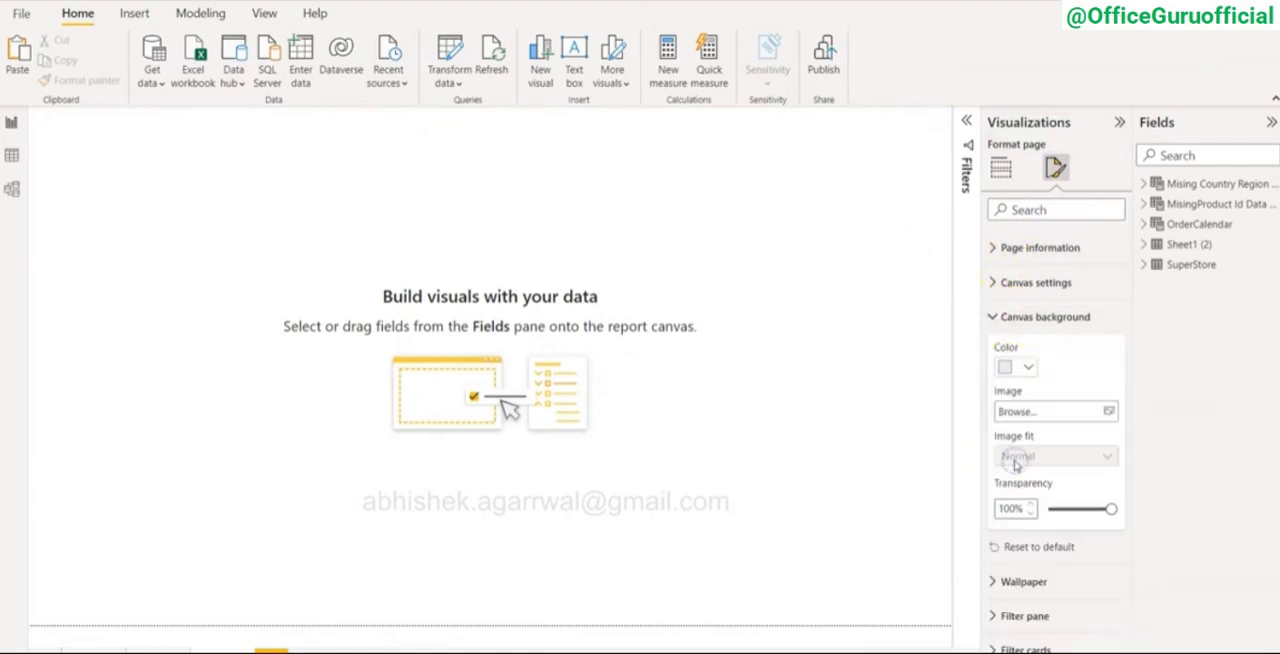
drag(1108, 510, 1047, 517)
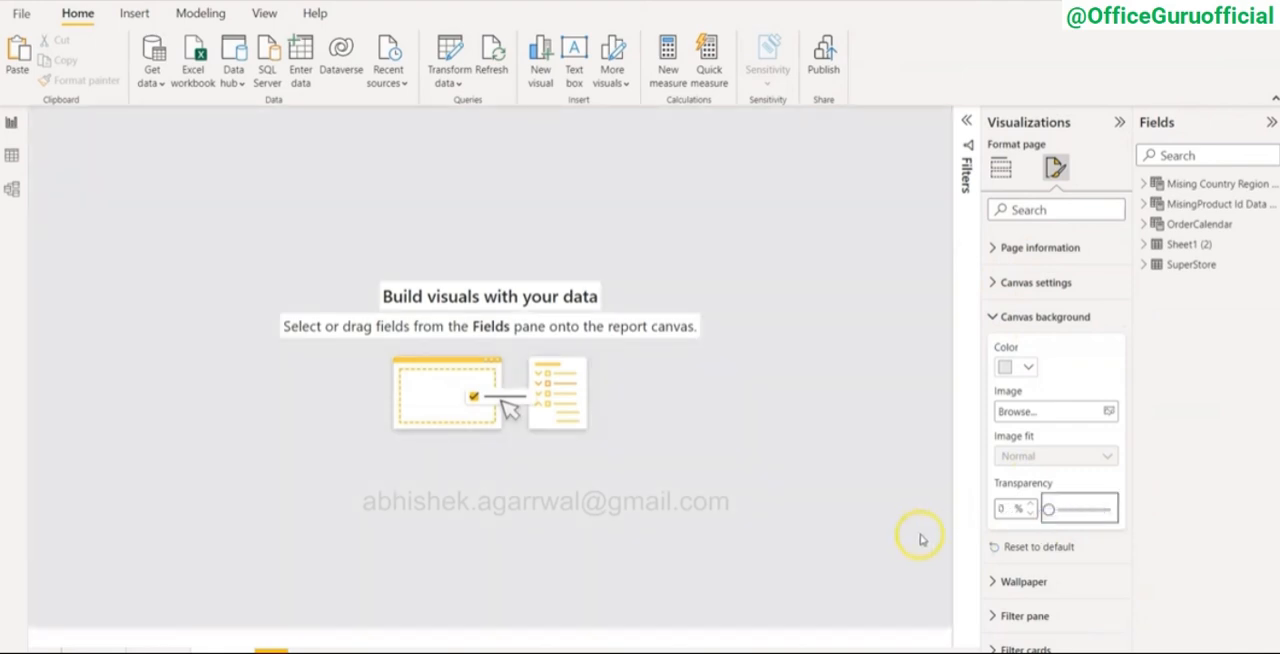
click(1010, 509)
click(1004, 367)
click(1010, 512)
click(998, 512)
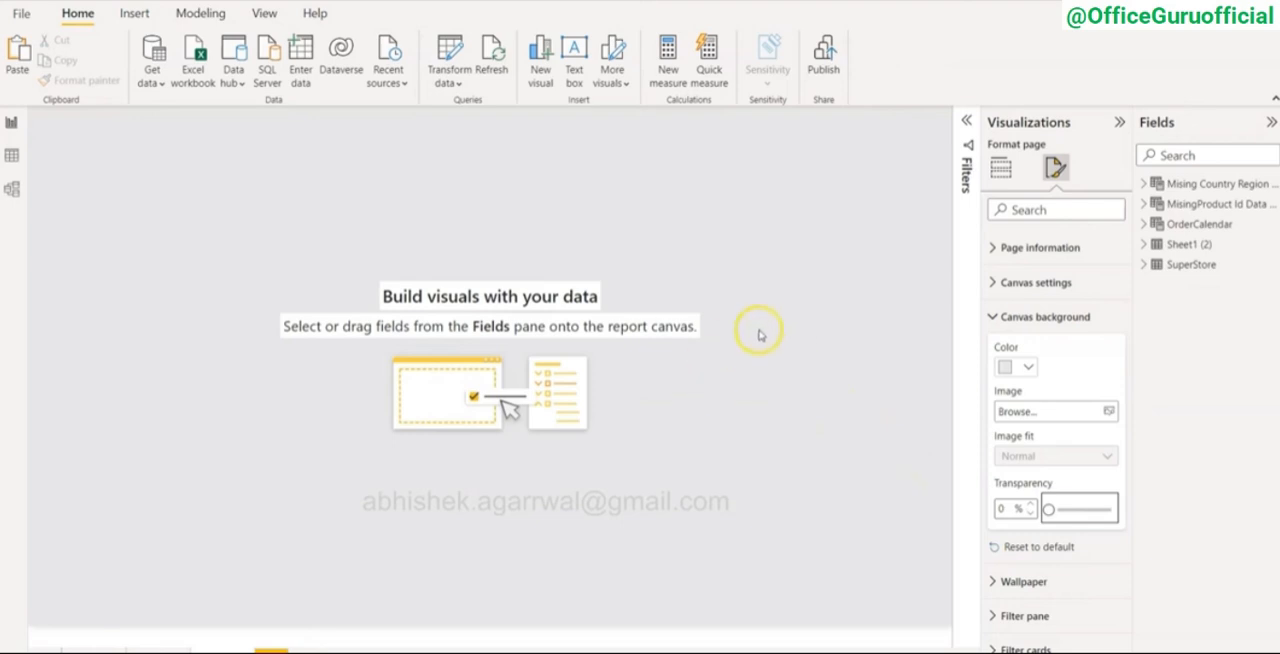
click(421, 236)
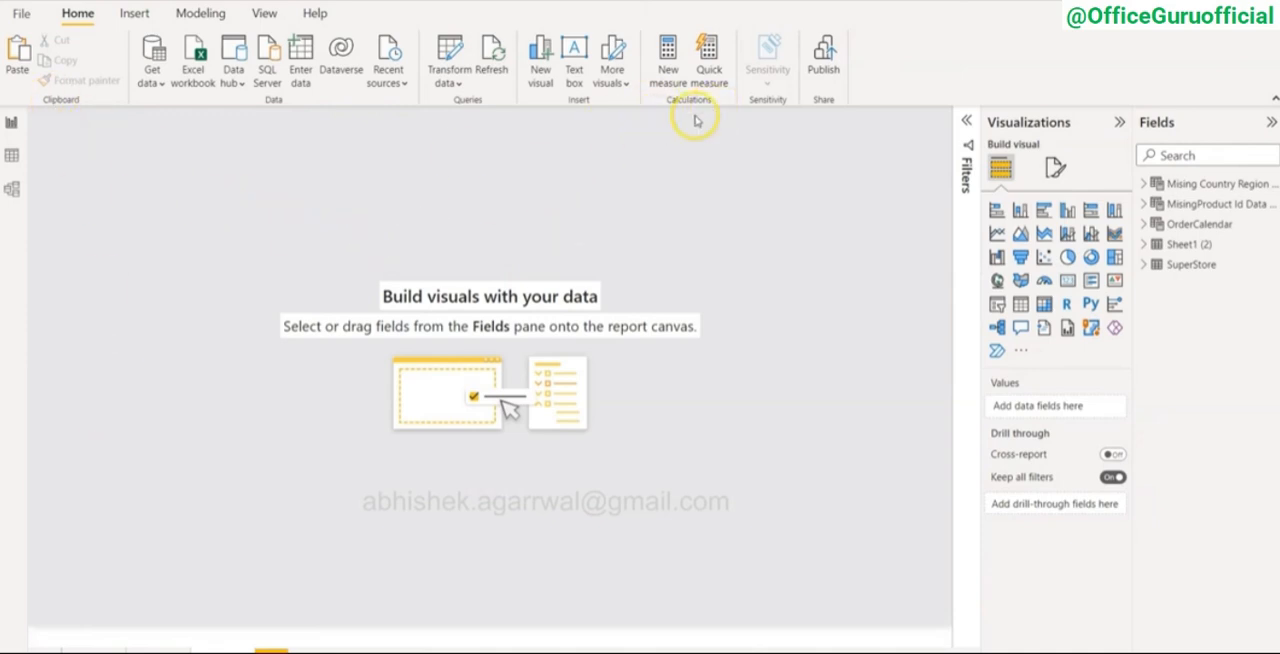
Step: Insert a rectangle shape and resize it into a narrow sidebar spanning nearly the full height of the canvas's left edge
click(140, 14)
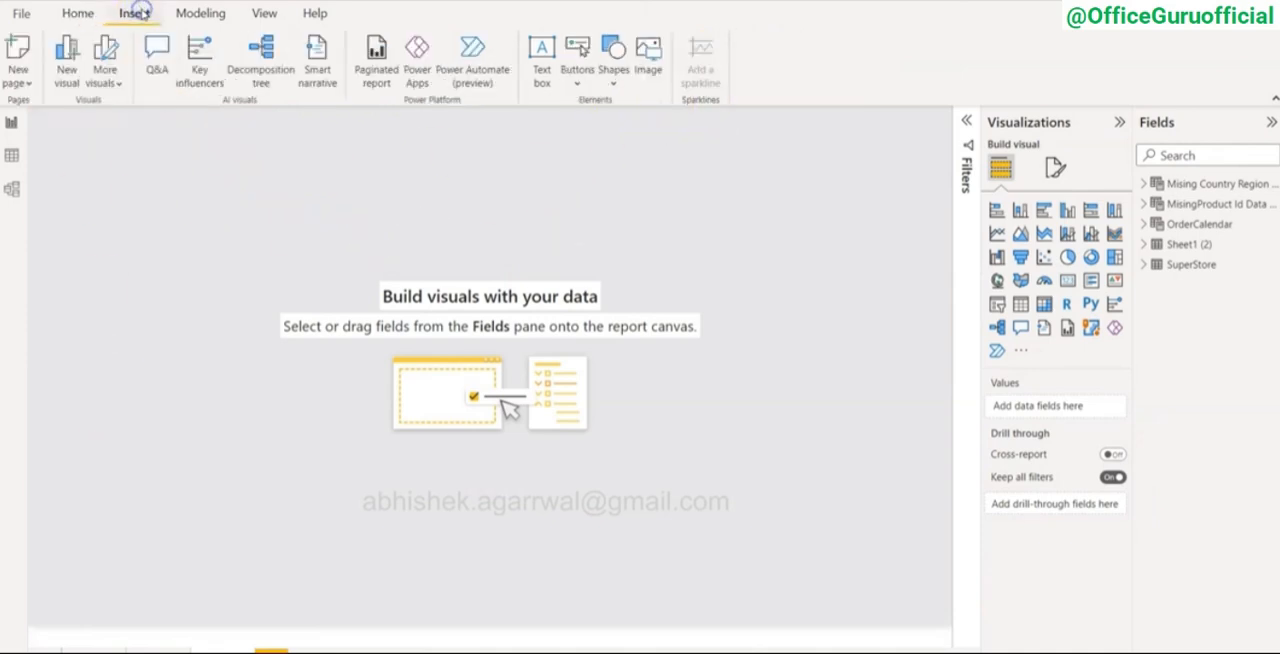
click(613, 72)
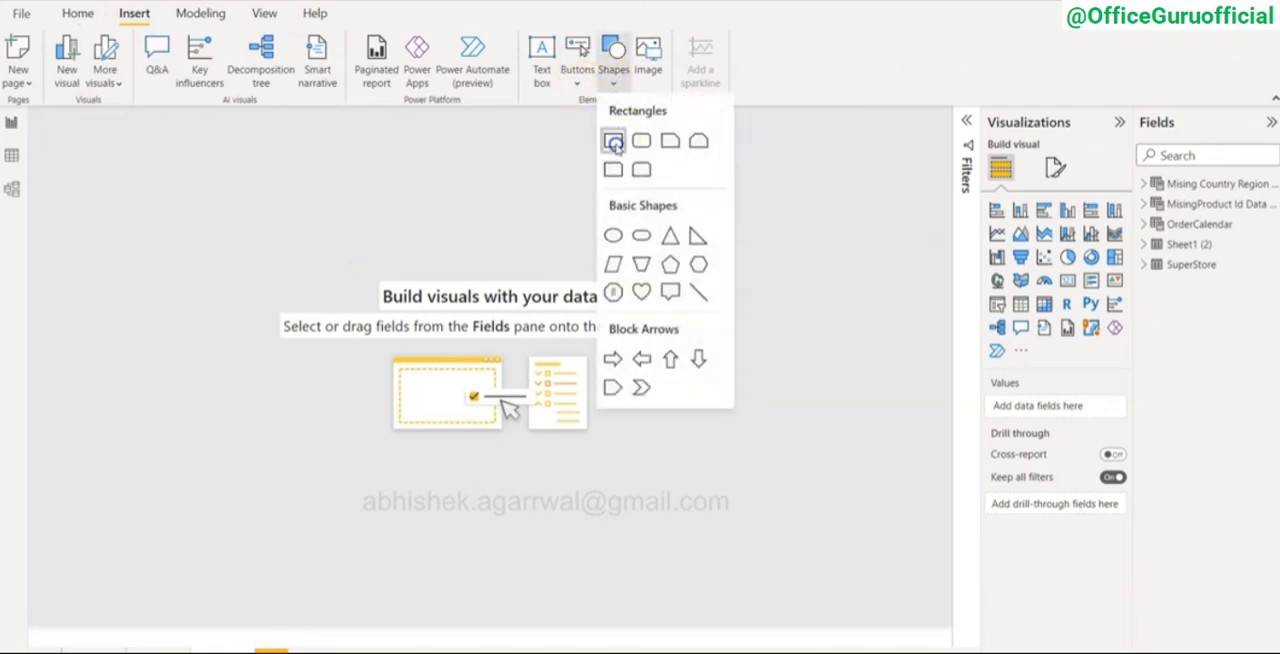
click(611, 137)
drag(137, 305, 150, 617)
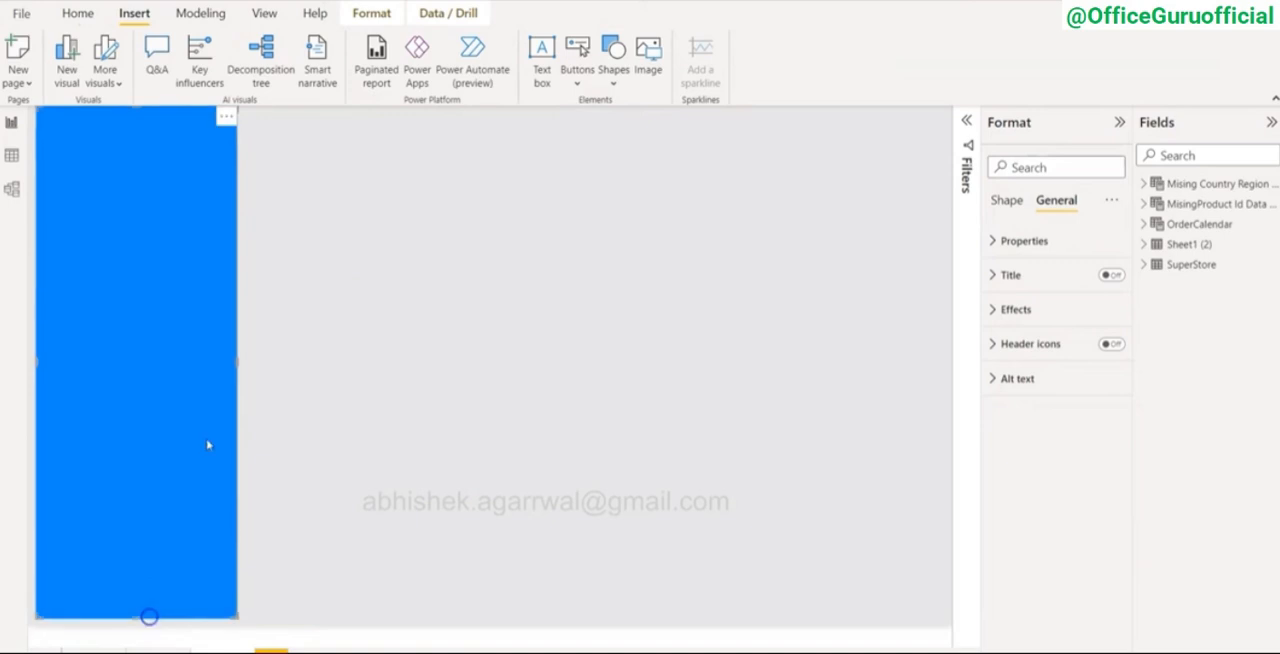
drag(238, 361, 171, 360)
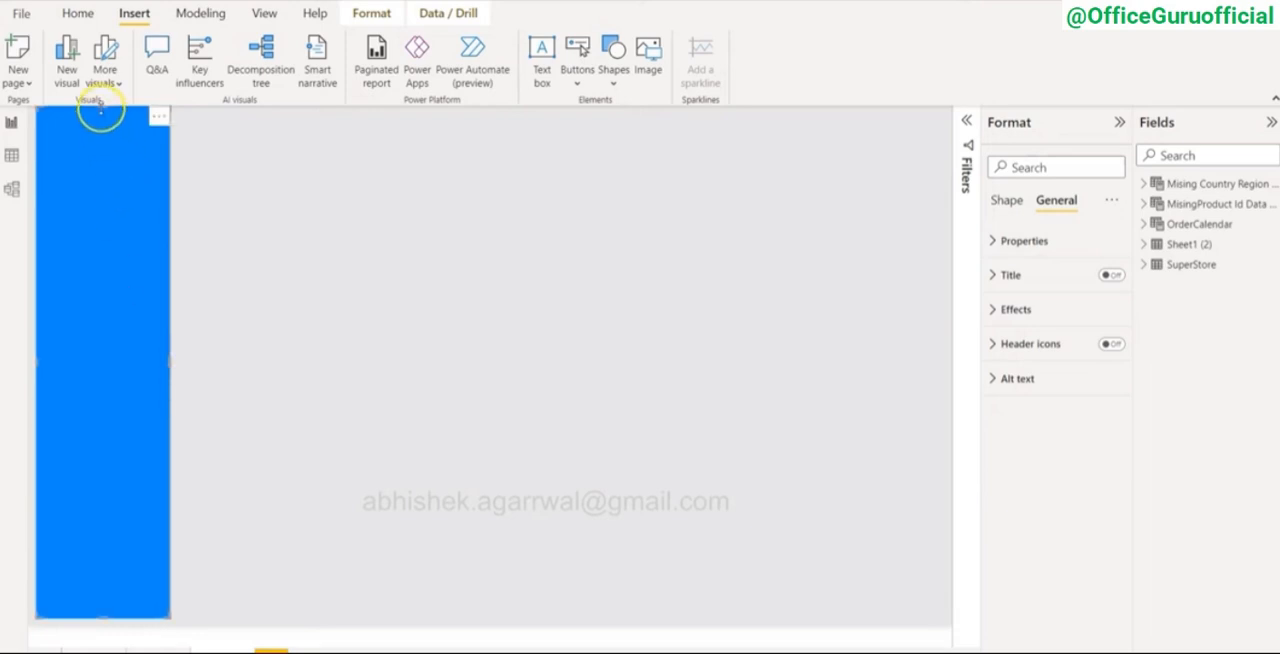
drag(102, 108, 101, 118)
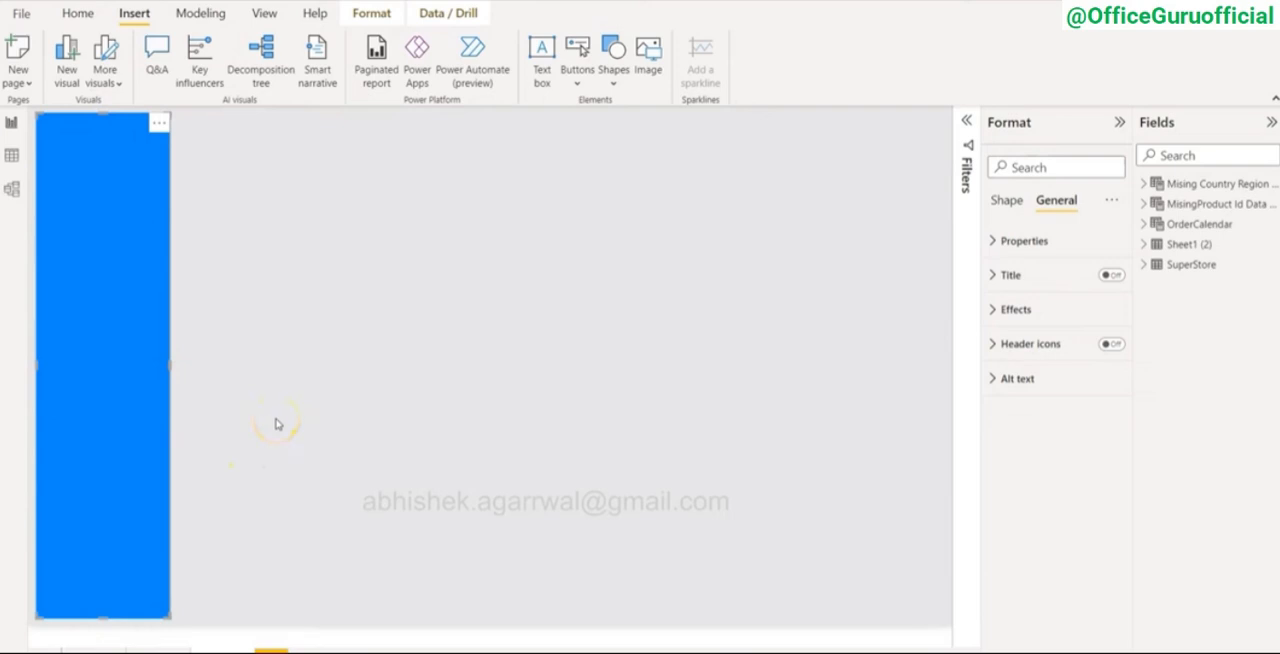
Step: Fill the sidebar rectangle with the darkest shade of the theme's light blue
click(992, 311)
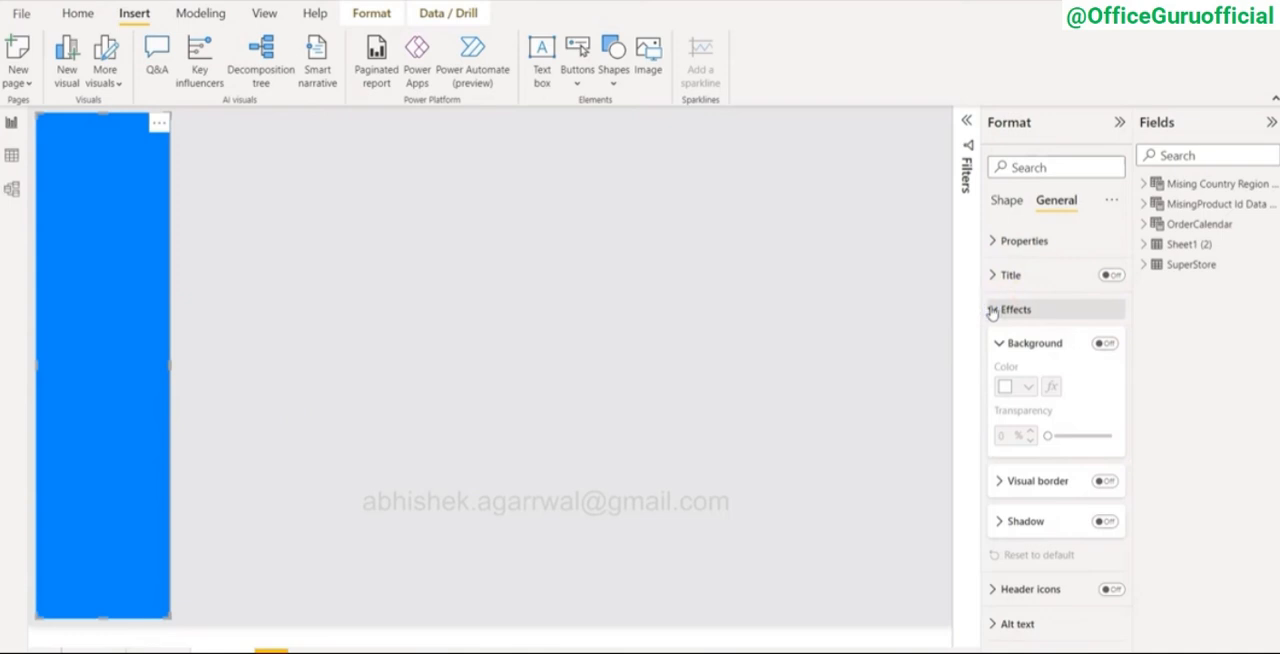
click(992, 311)
click(1006, 200)
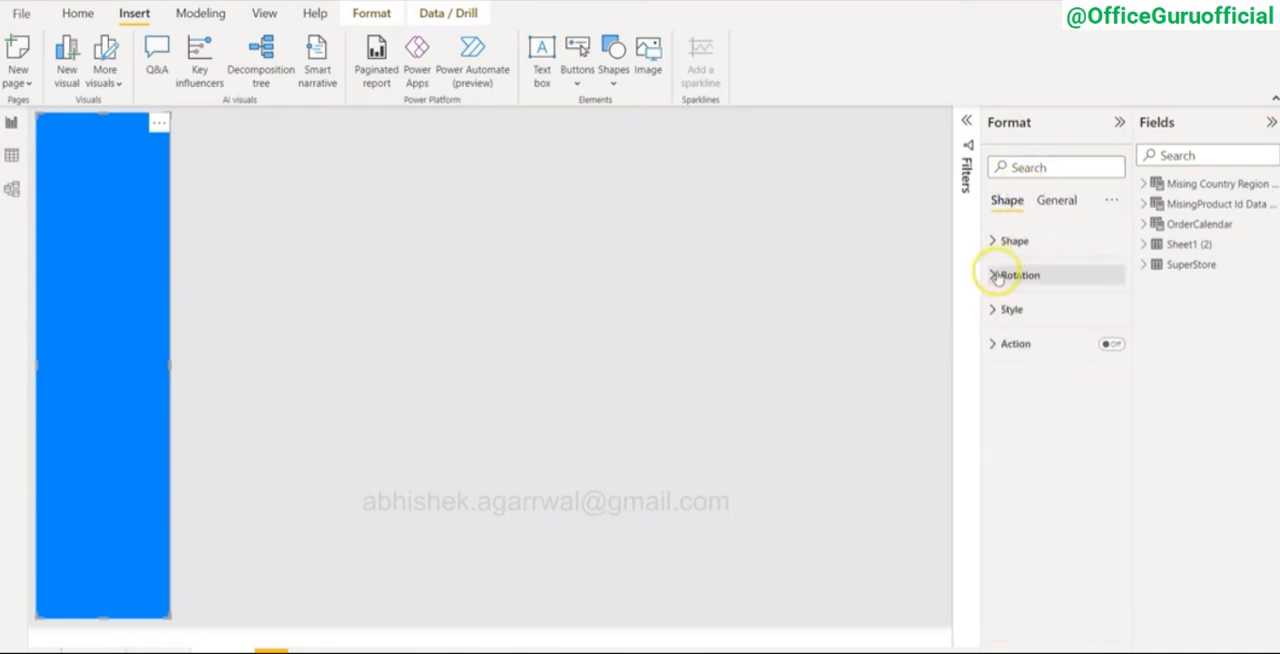
click(993, 310)
click(1016, 394)
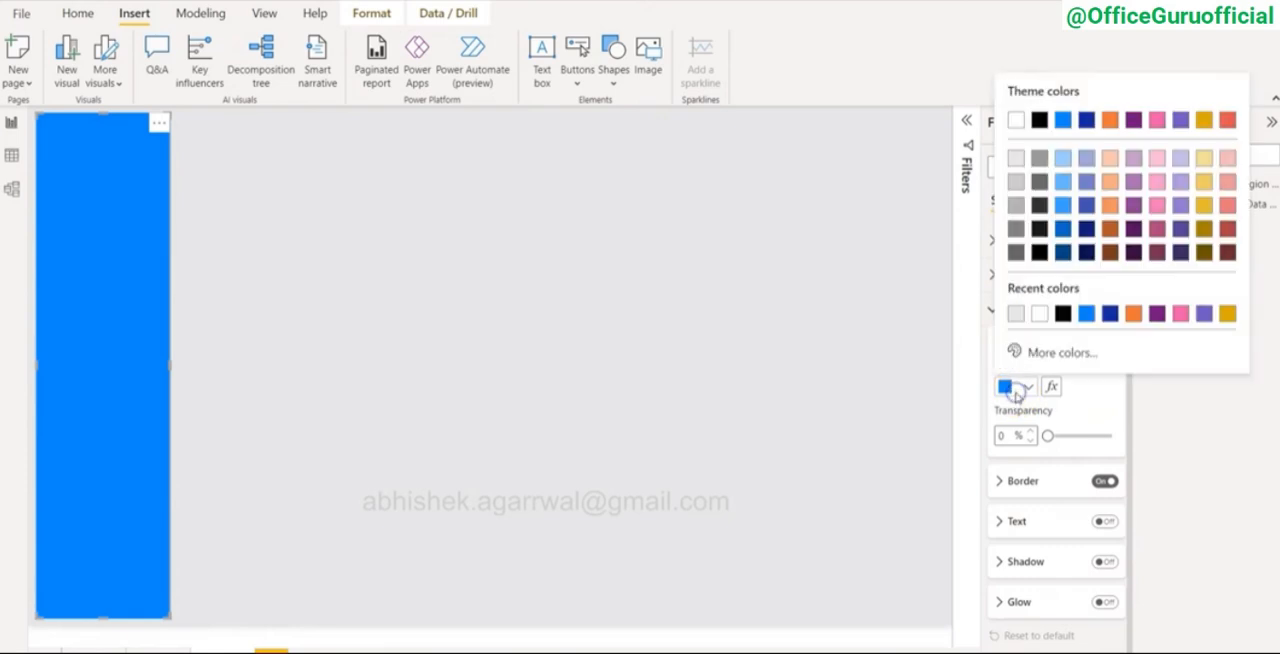
click(1064, 253)
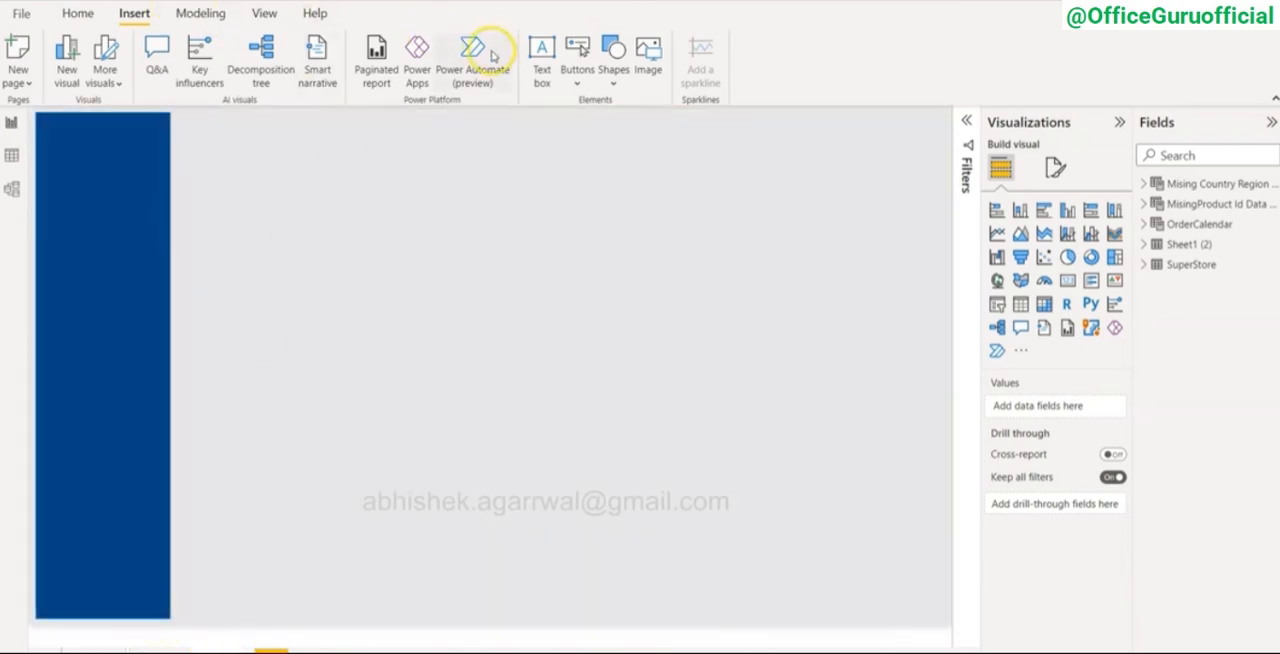
Step: Add a blank button near the top of the sidebar and place a duplicate of it just below
click(577, 75)
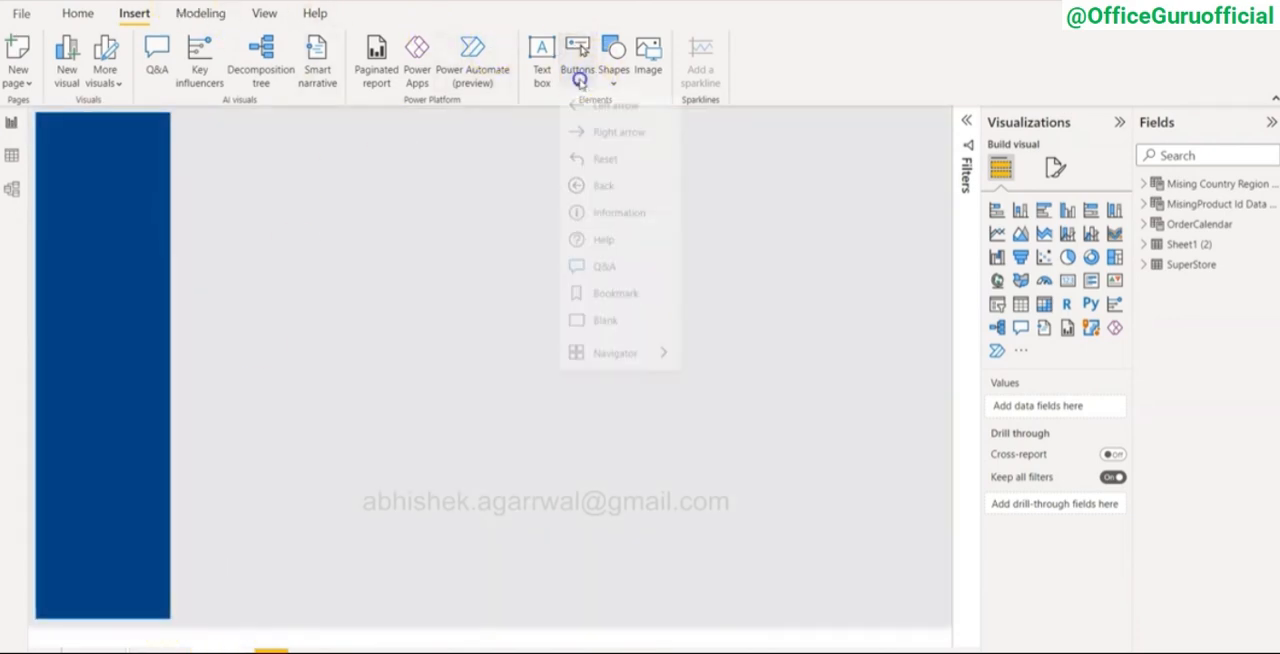
click(606, 328)
drag(83, 127, 128, 205)
key(ctrl+v)
Step: Label the upper sidebar button "Dashboard" in bold, light gray text at size 12
click(124, 165)
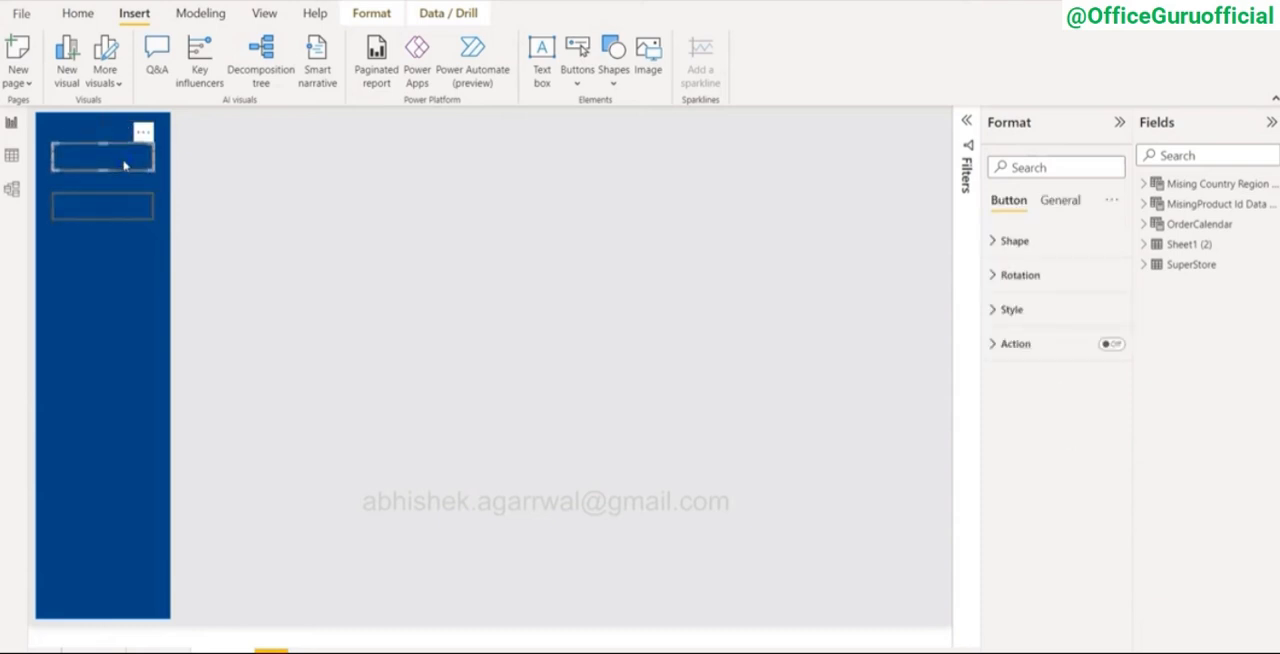
click(995, 309)
click(1104, 427)
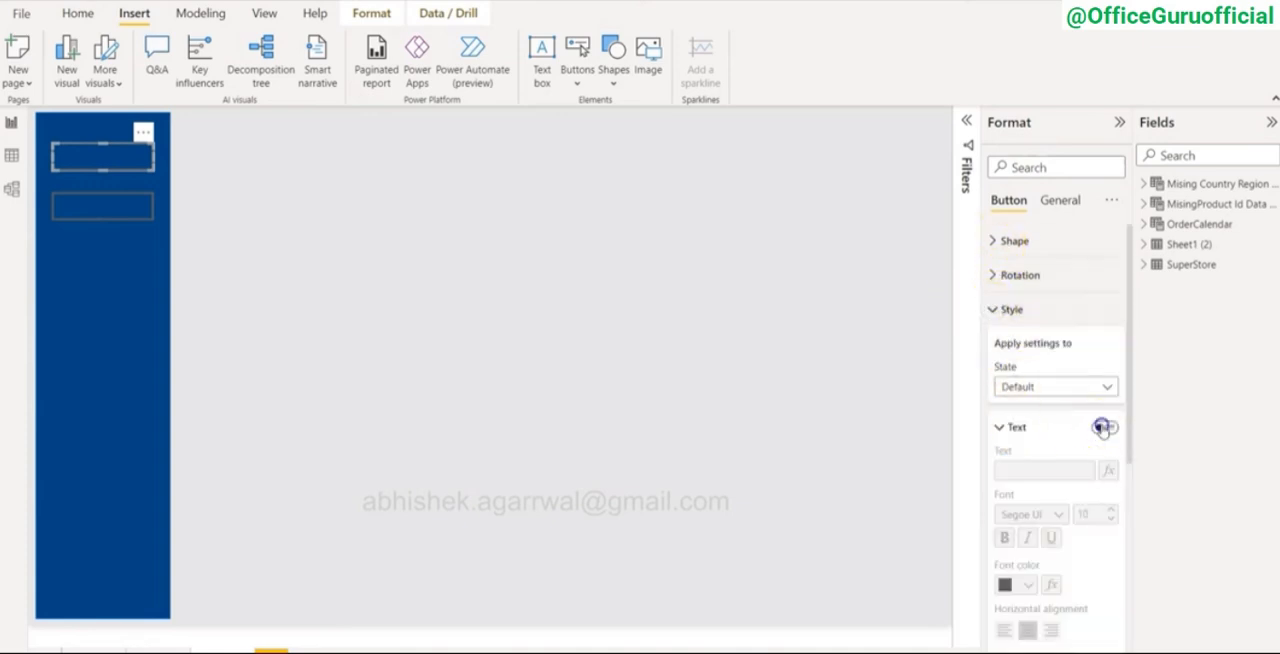
click(1038, 472)
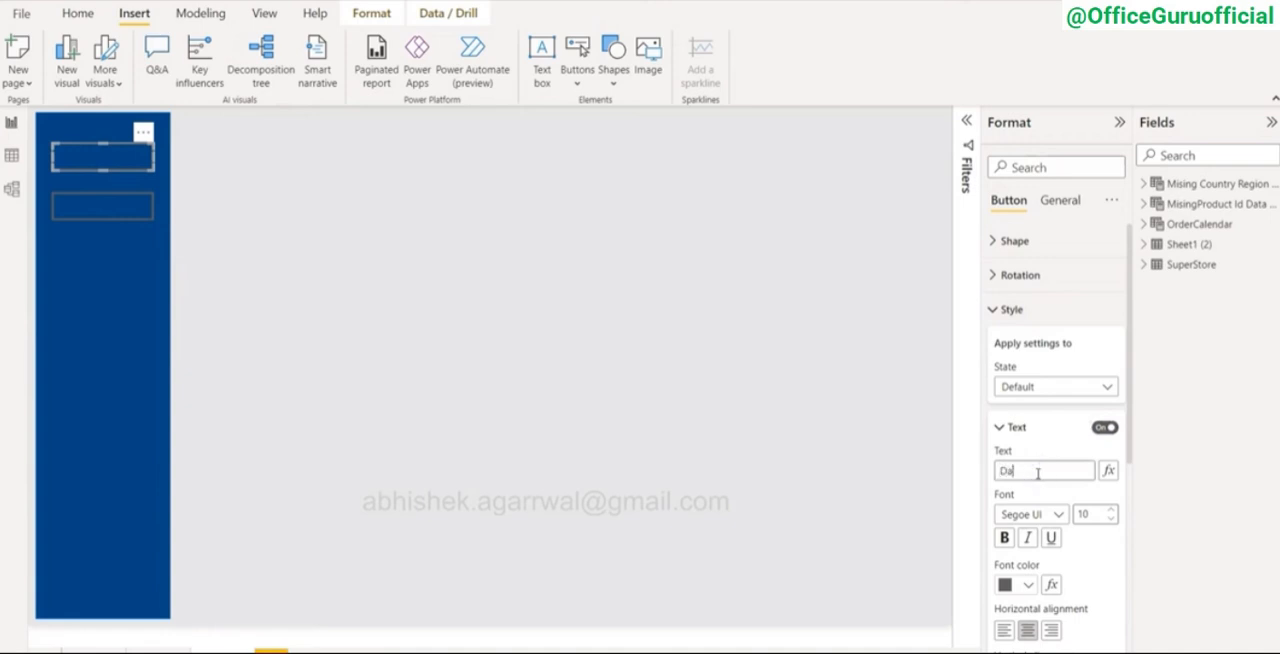
click(1005, 540)
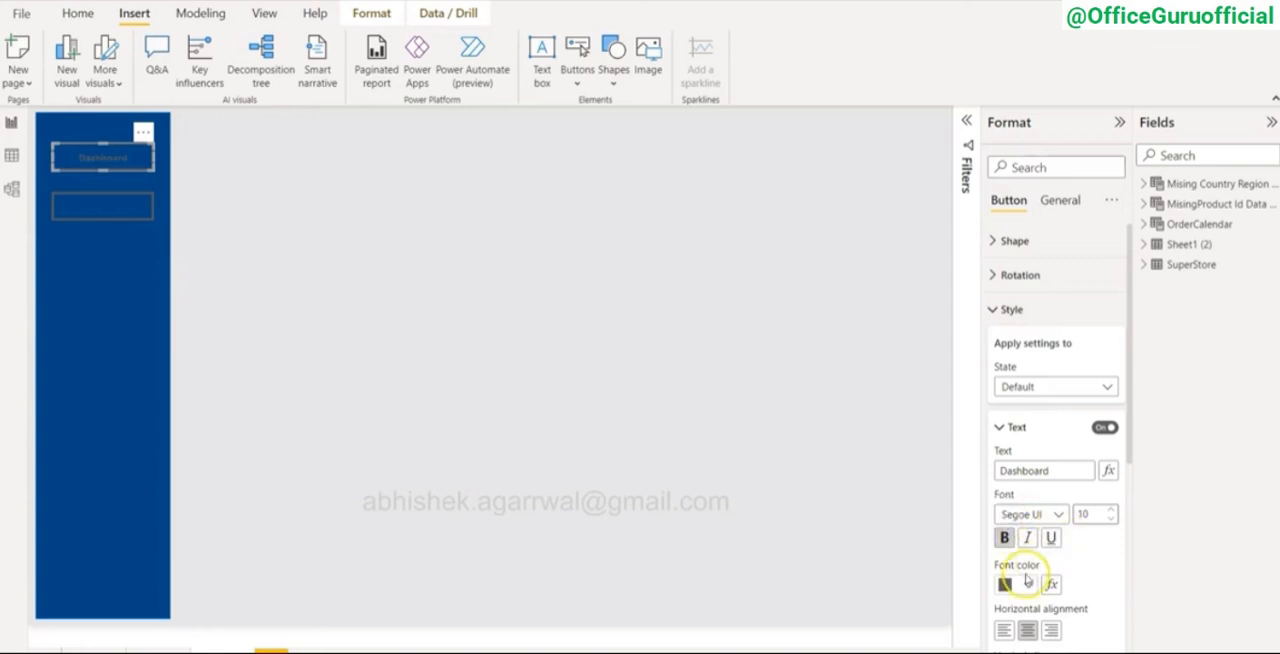
click(1027, 584)
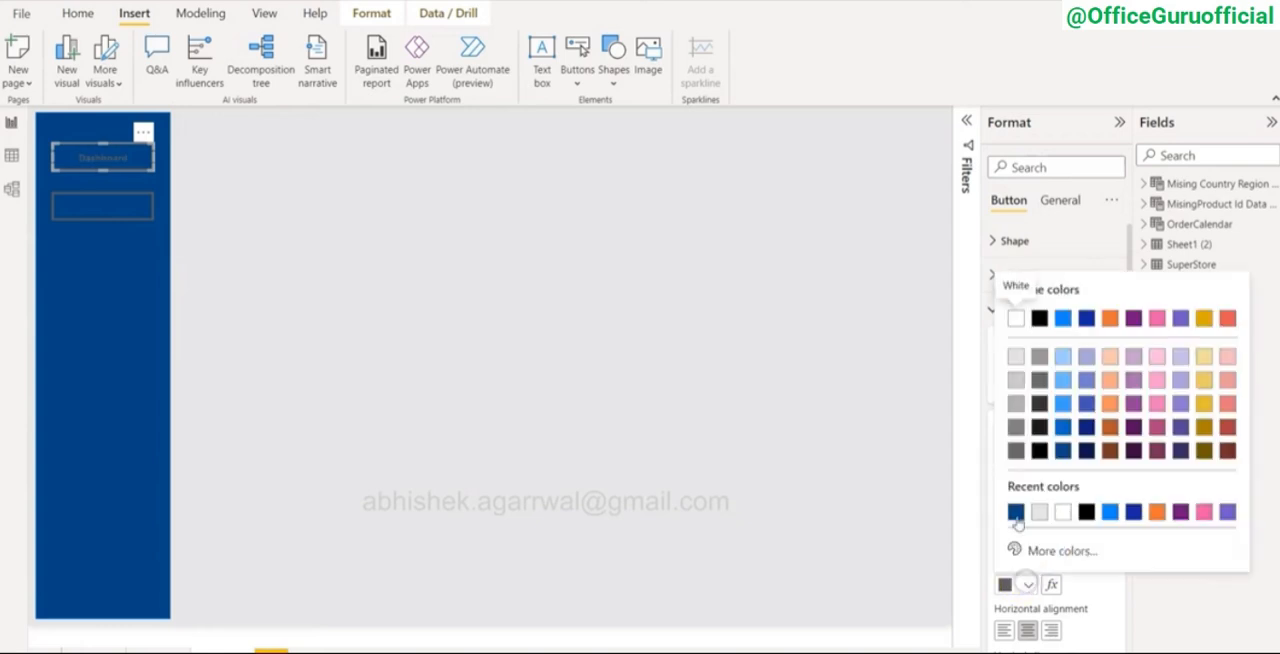
click(1015, 357)
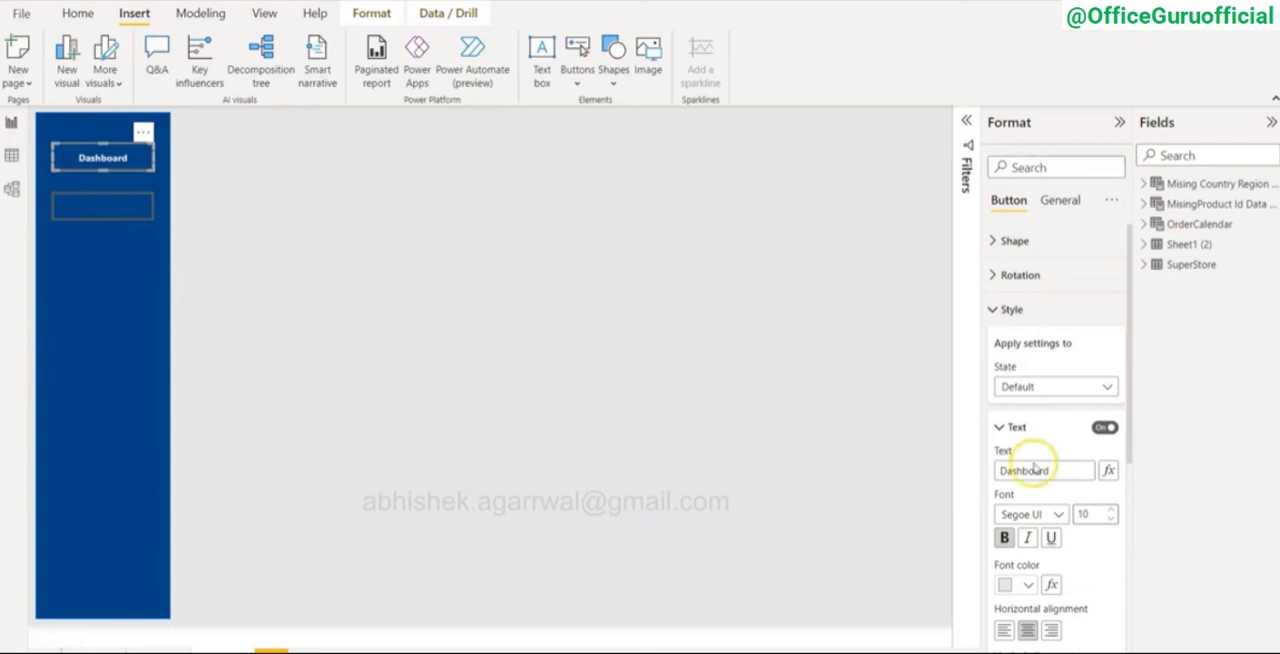
click(1111, 509)
click(1112, 509)
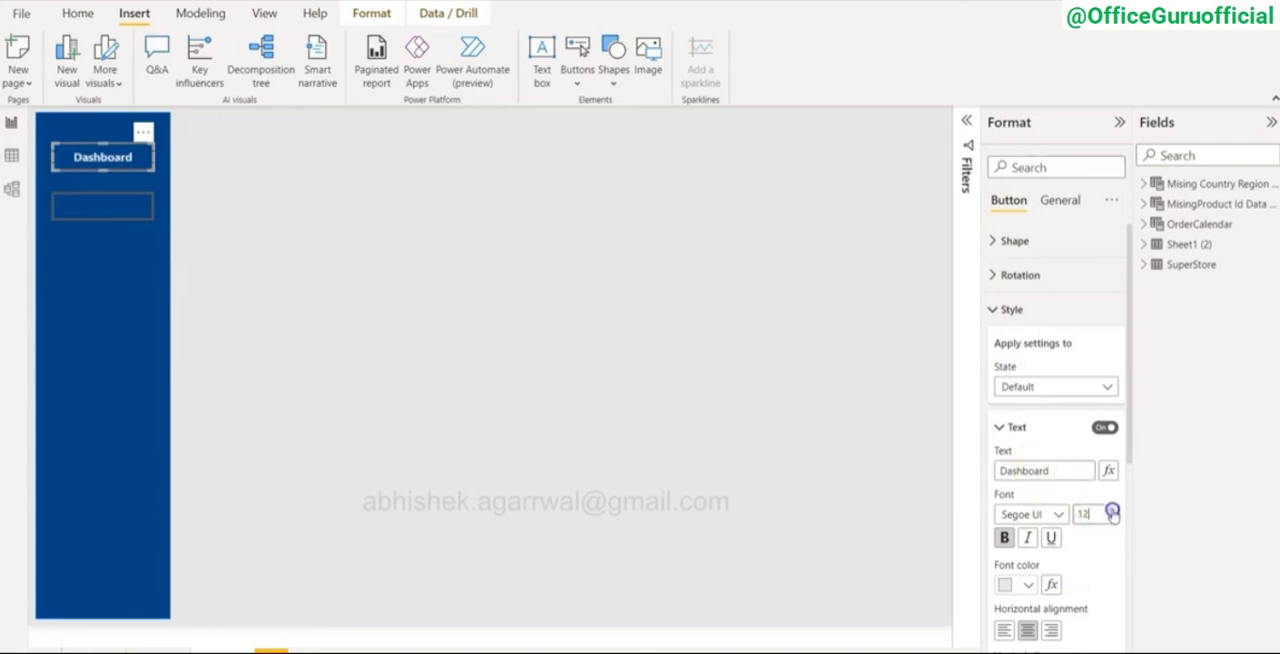
Step: Label the lower sidebar button "Details" in bold, light gray text at size 14
click(109, 208)
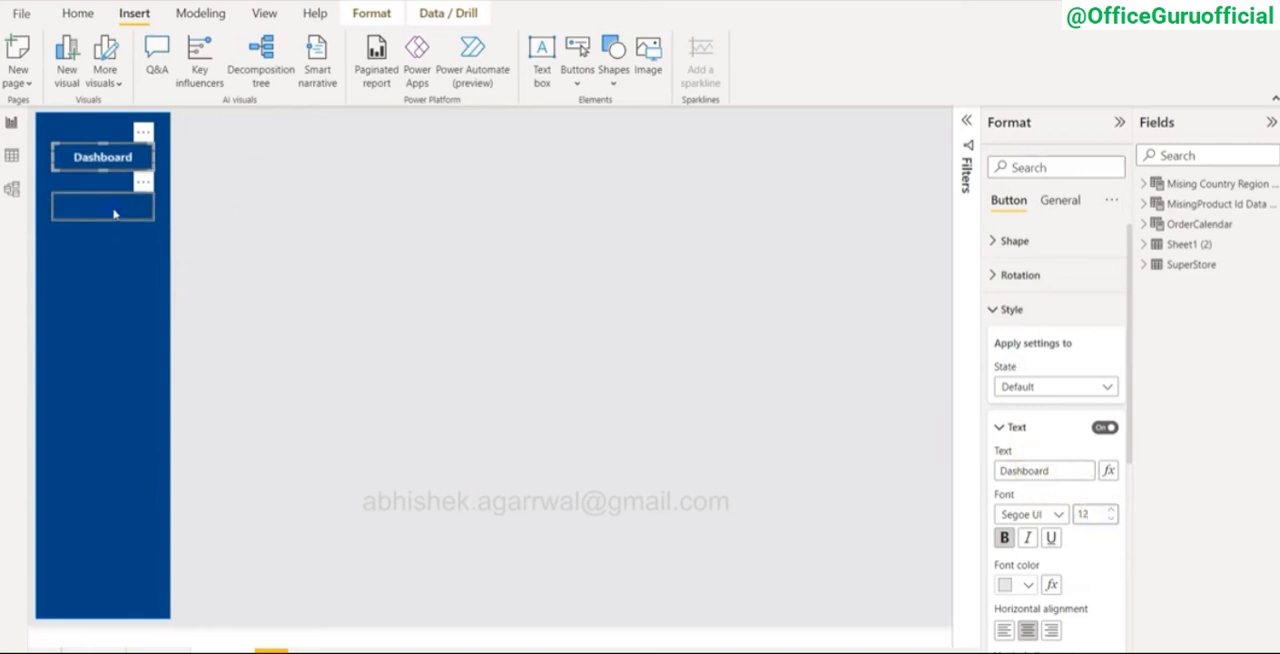
click(1104, 428)
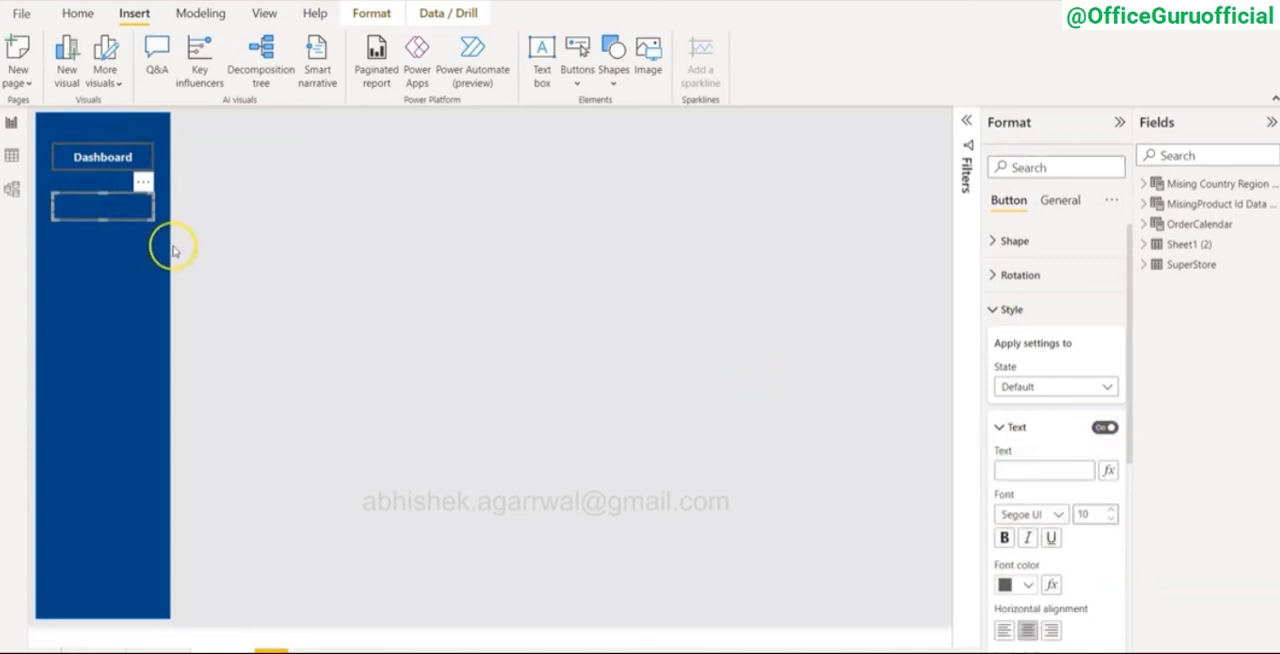
click(1048, 469)
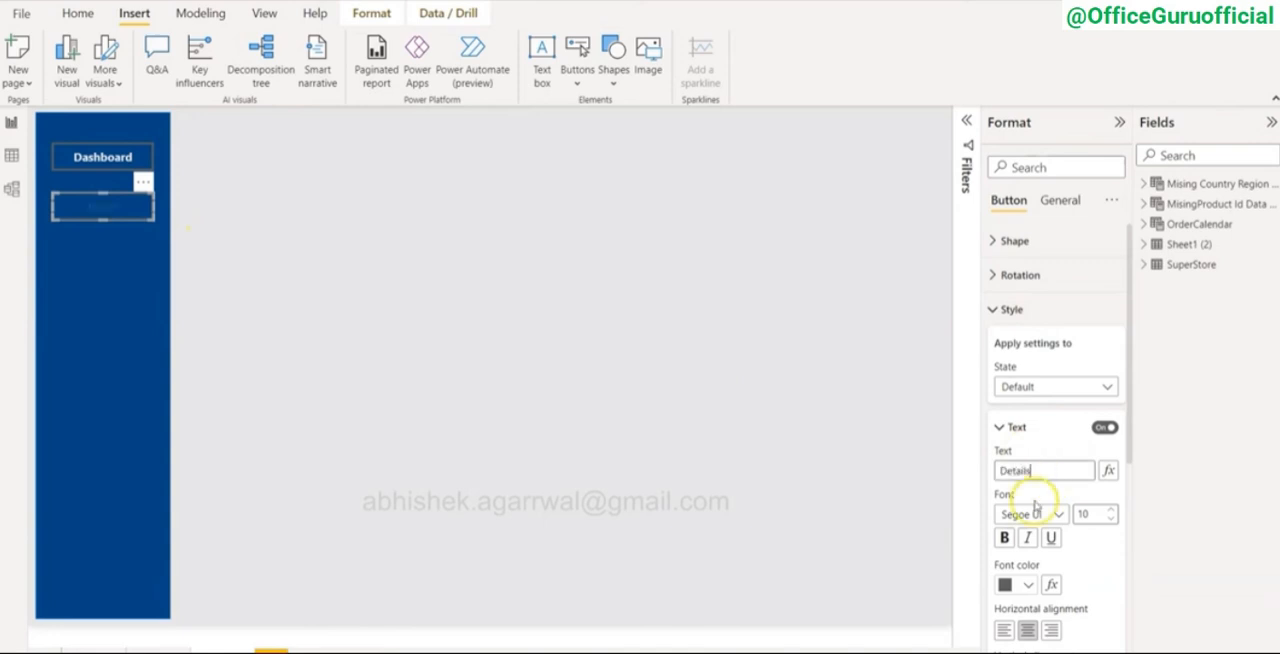
text(Details)
click(1022, 584)
click(1012, 350)
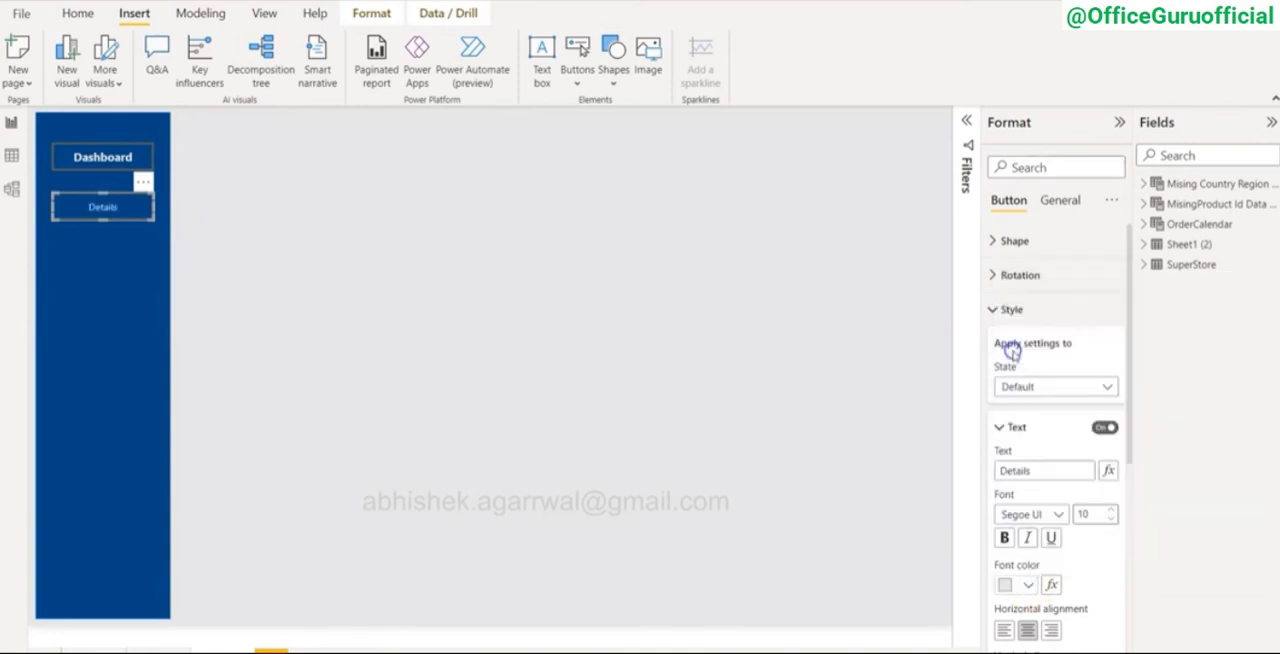
click(1110, 509)
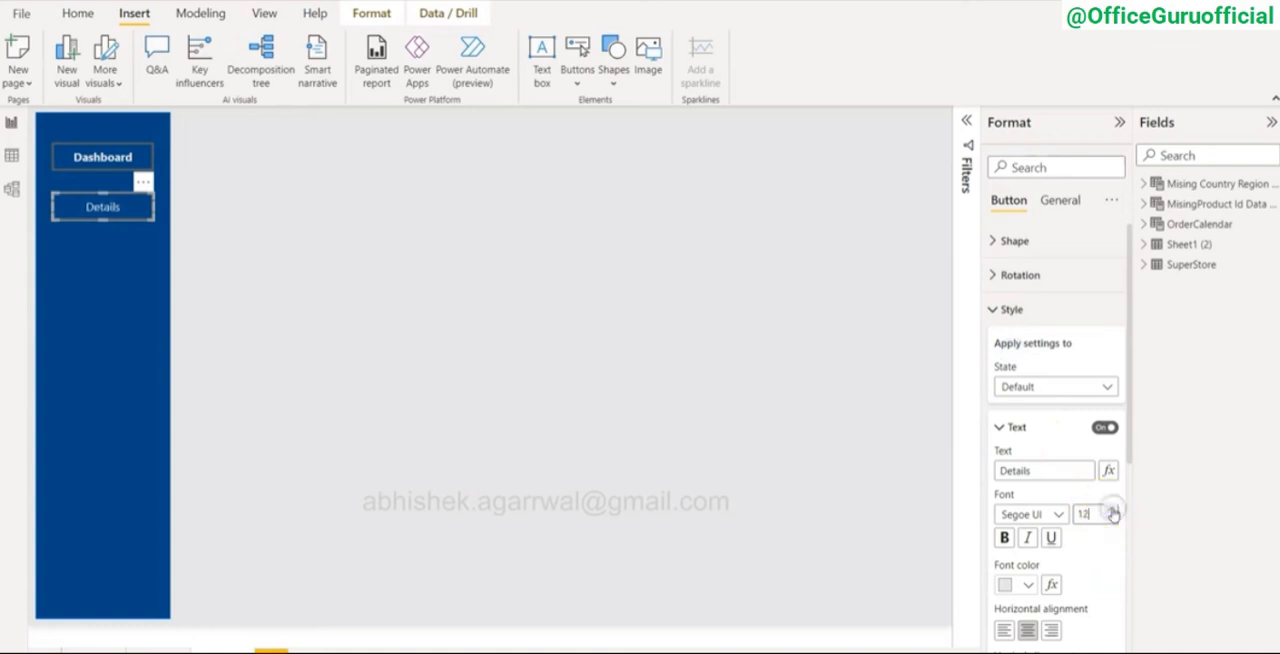
click(1111, 510)
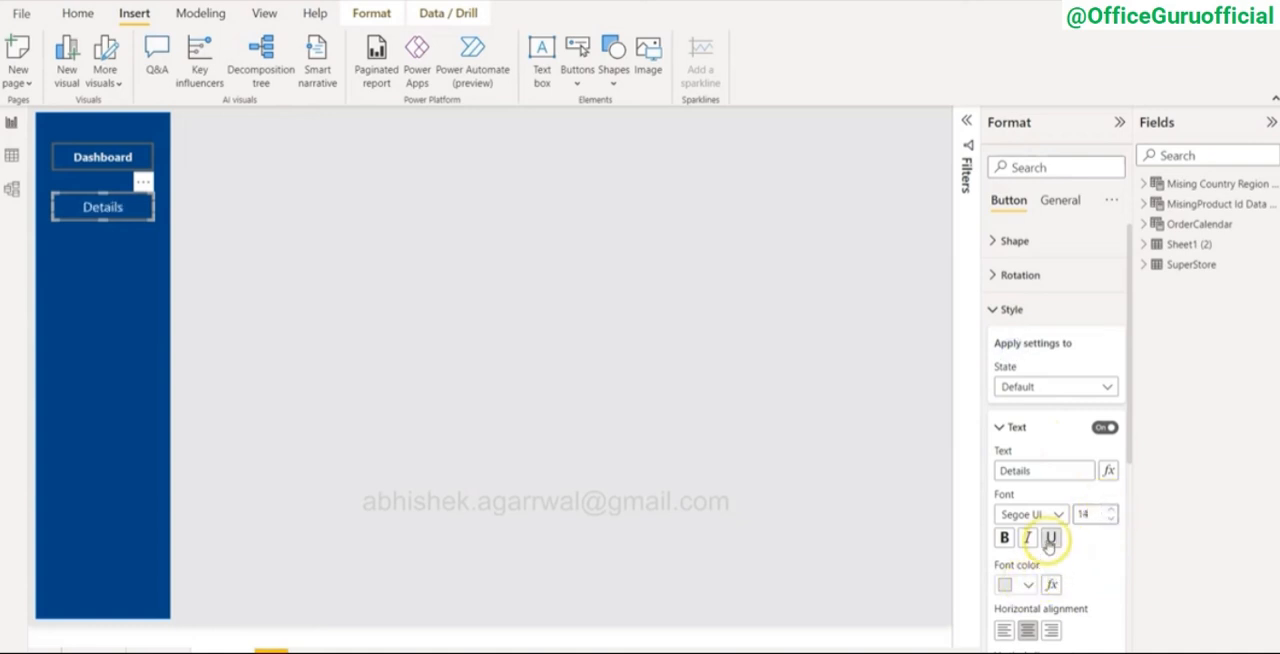
click(1005, 538)
click(113, 158)
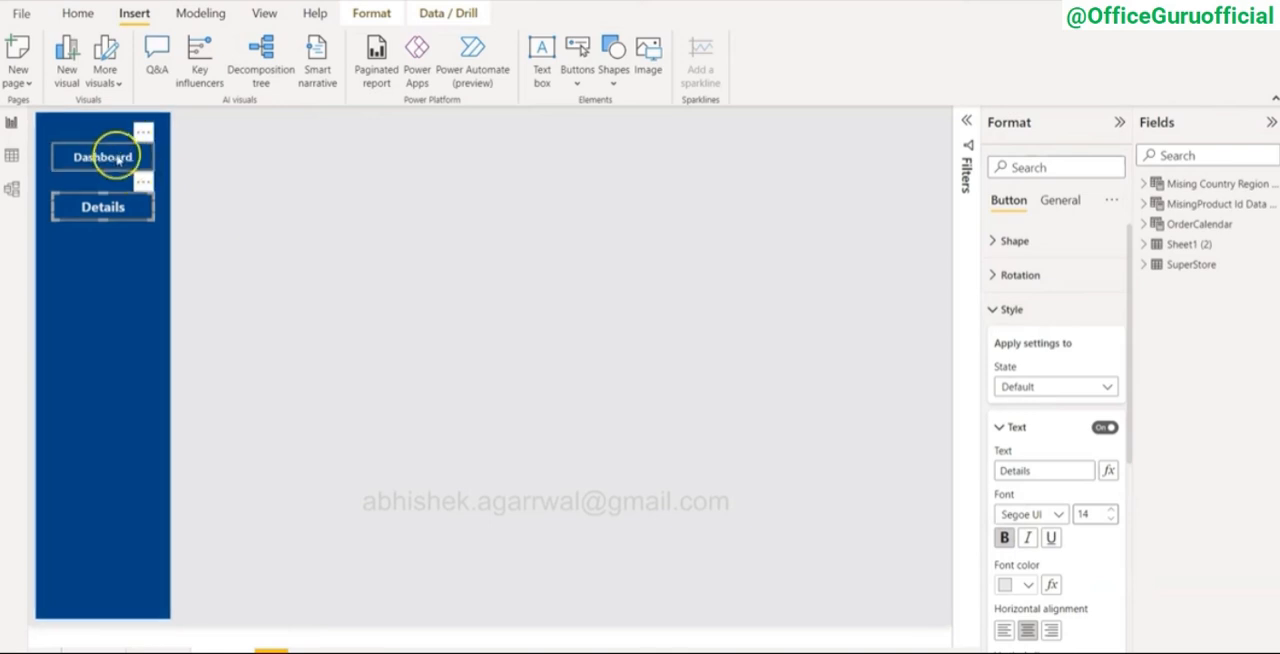
click(108, 206)
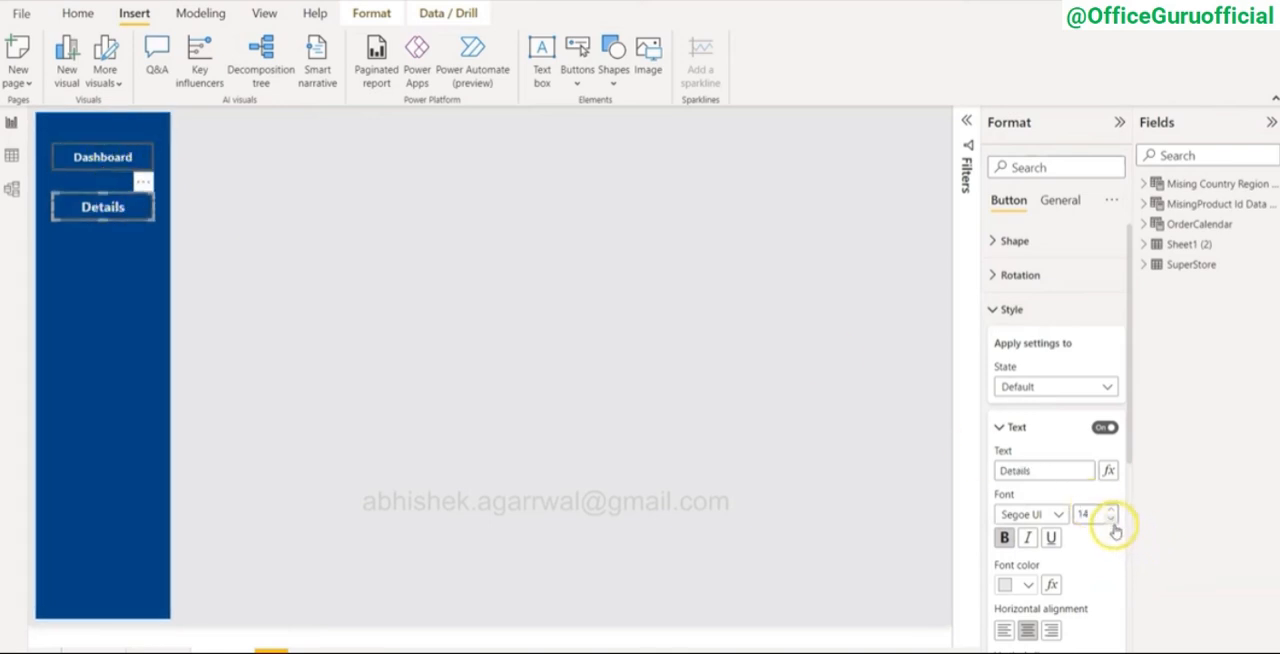
Step: Reduce the "Details" button label to the same text size as the "Dashboard" label
click(736, 457)
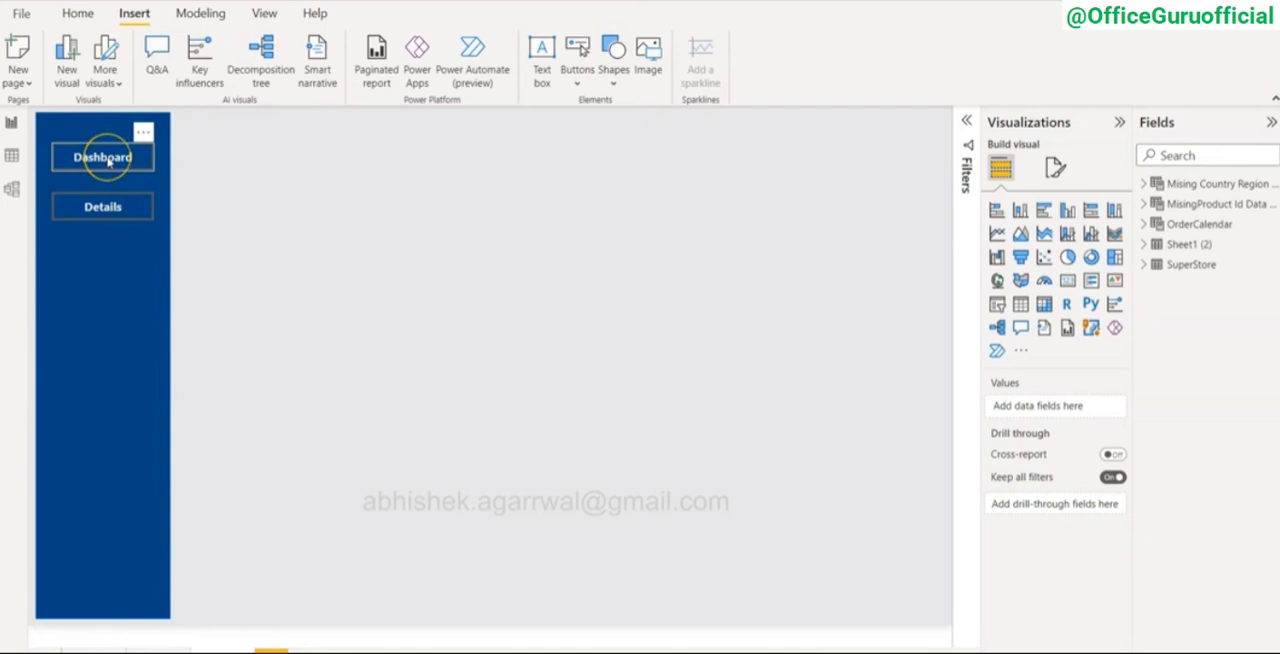
click(285, 262)
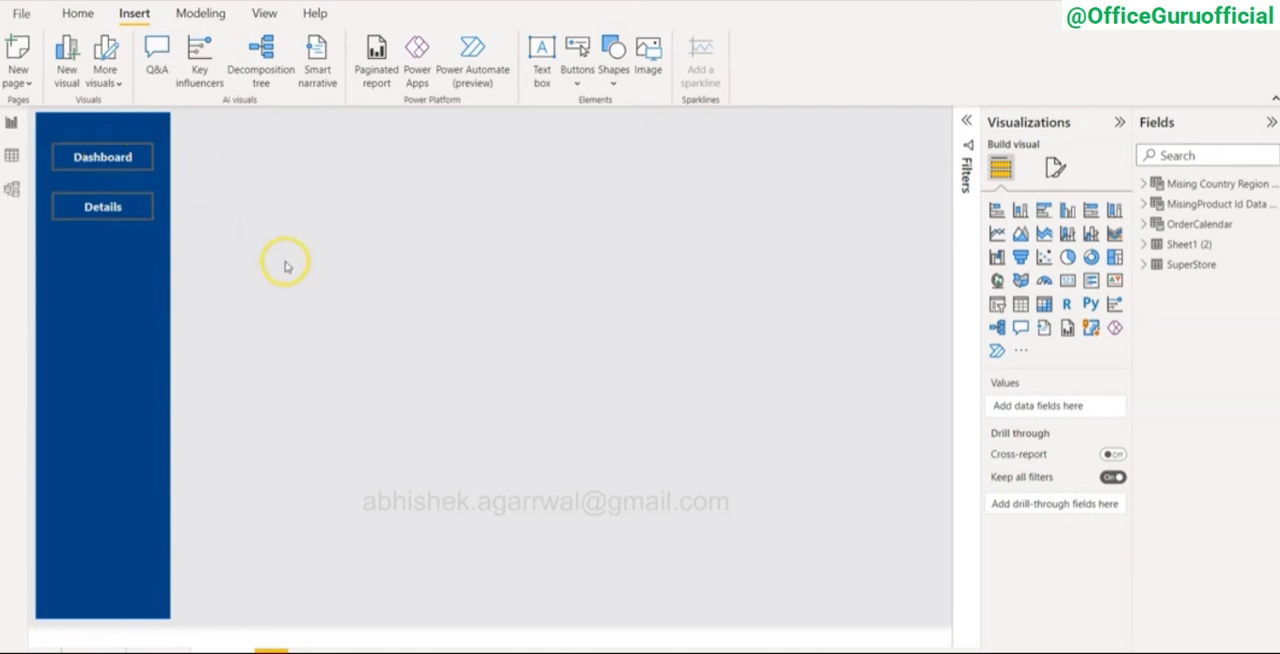
Step: Add a text box spanning the top of the canvas beside the sidebar and enter "Sales Dashboard - Monthly" in it
click(156, 648)
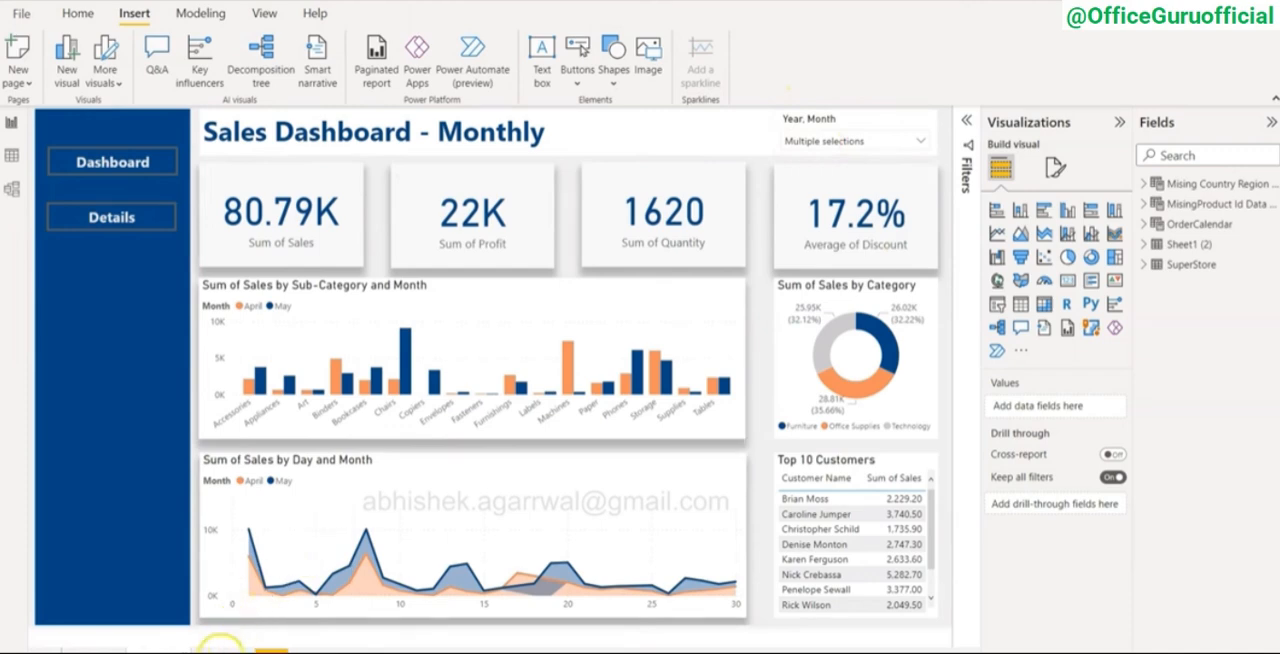
click(222, 643)
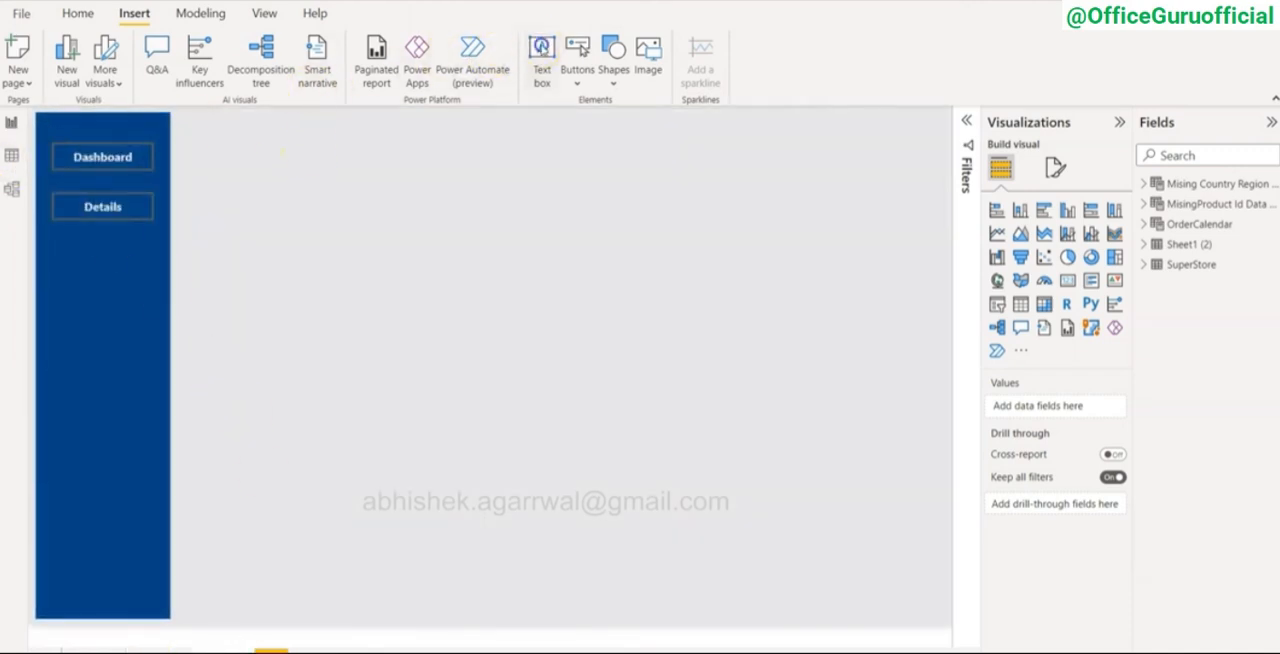
click(472, 55)
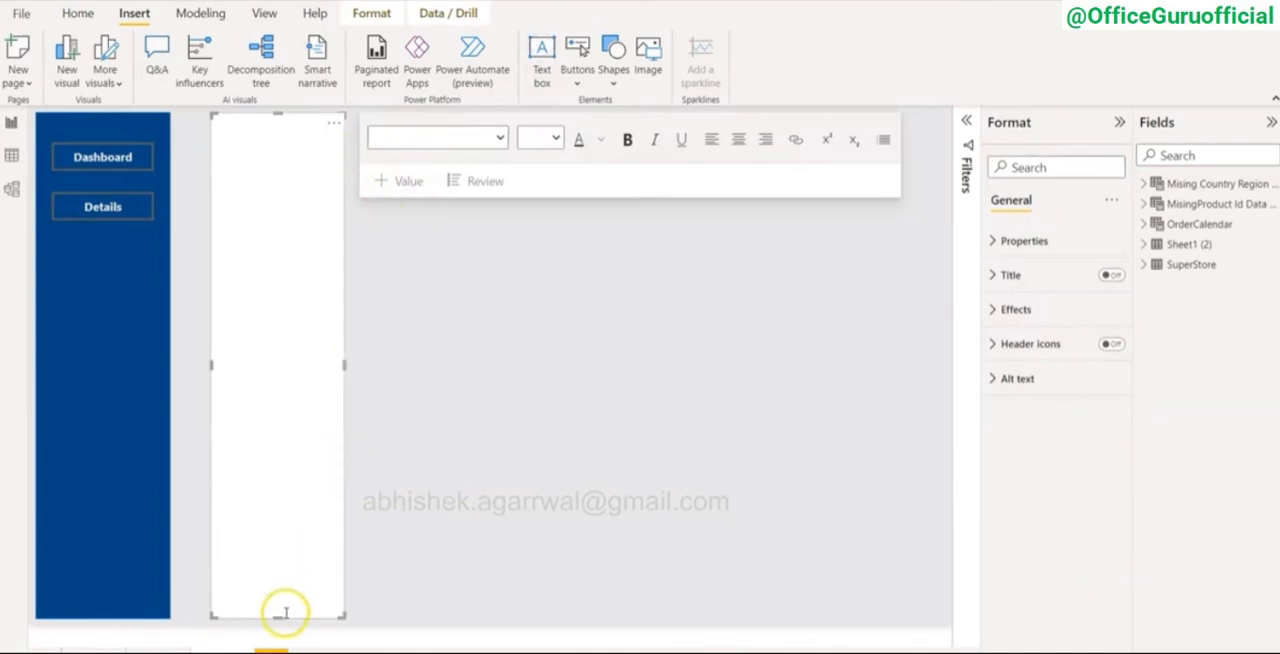
drag(274, 616, 290, 157)
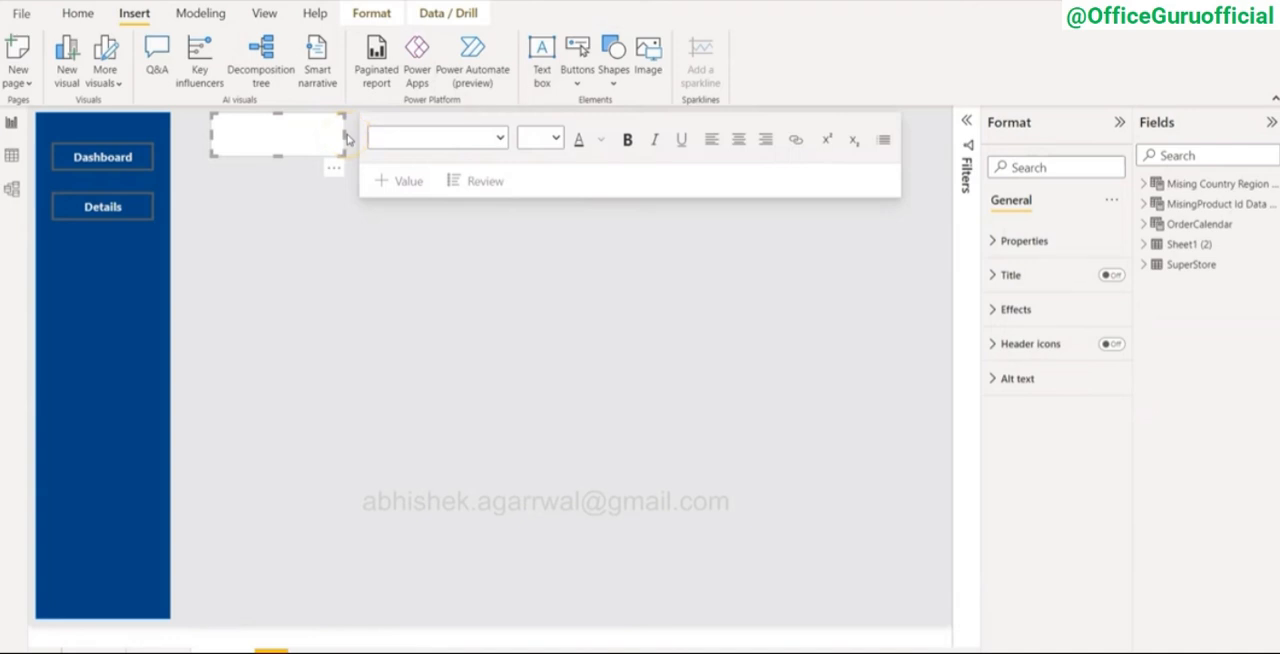
drag(328, 116, 944, 140)
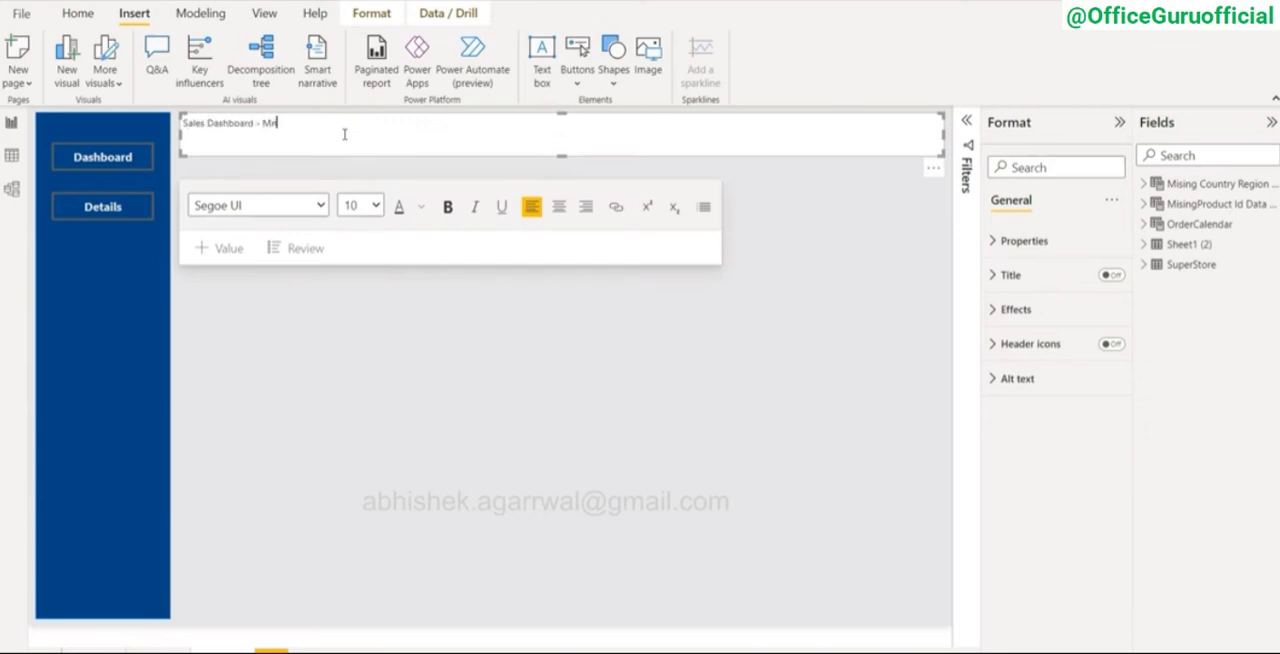
Step: Format the "Sales Dashboard - Monthly" title as bold at size 28
key(ctrl+a)
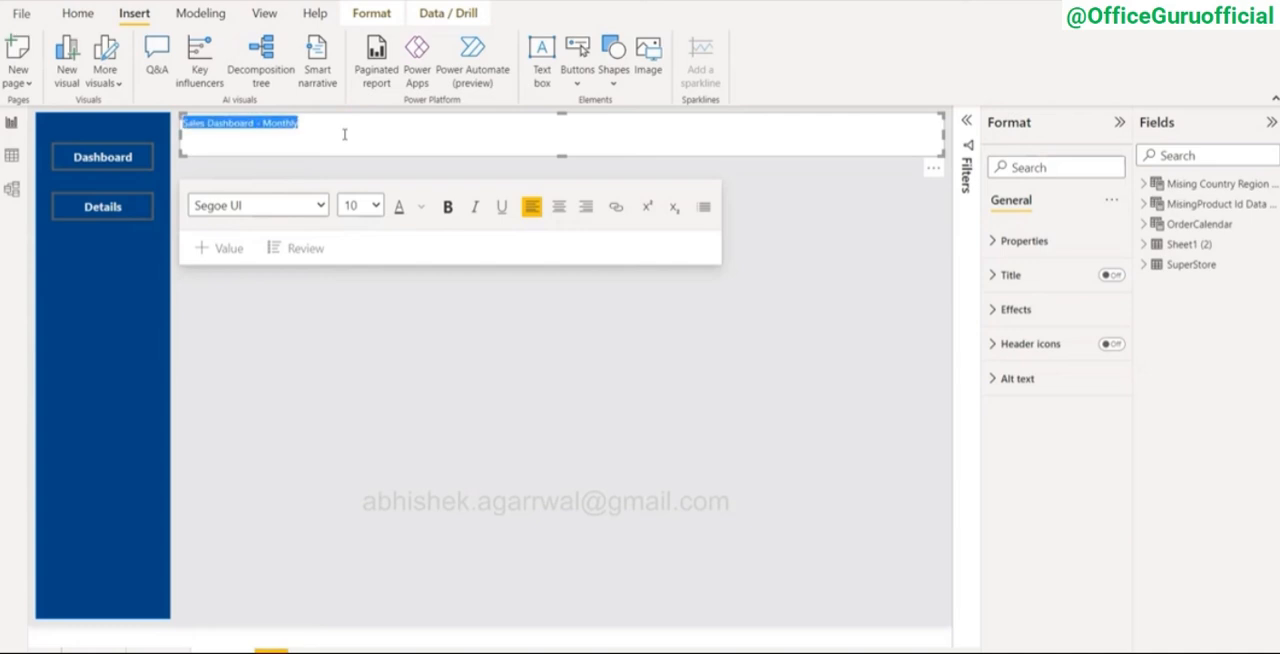
click(375, 206)
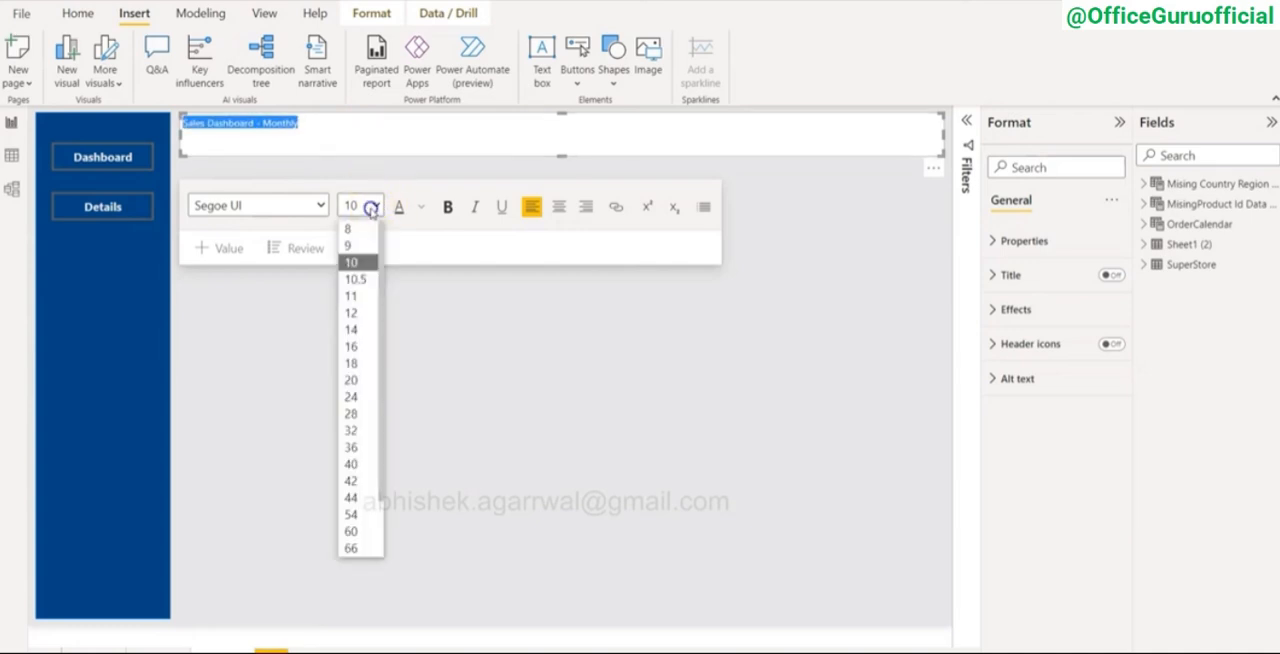
click(351, 415)
click(448, 203)
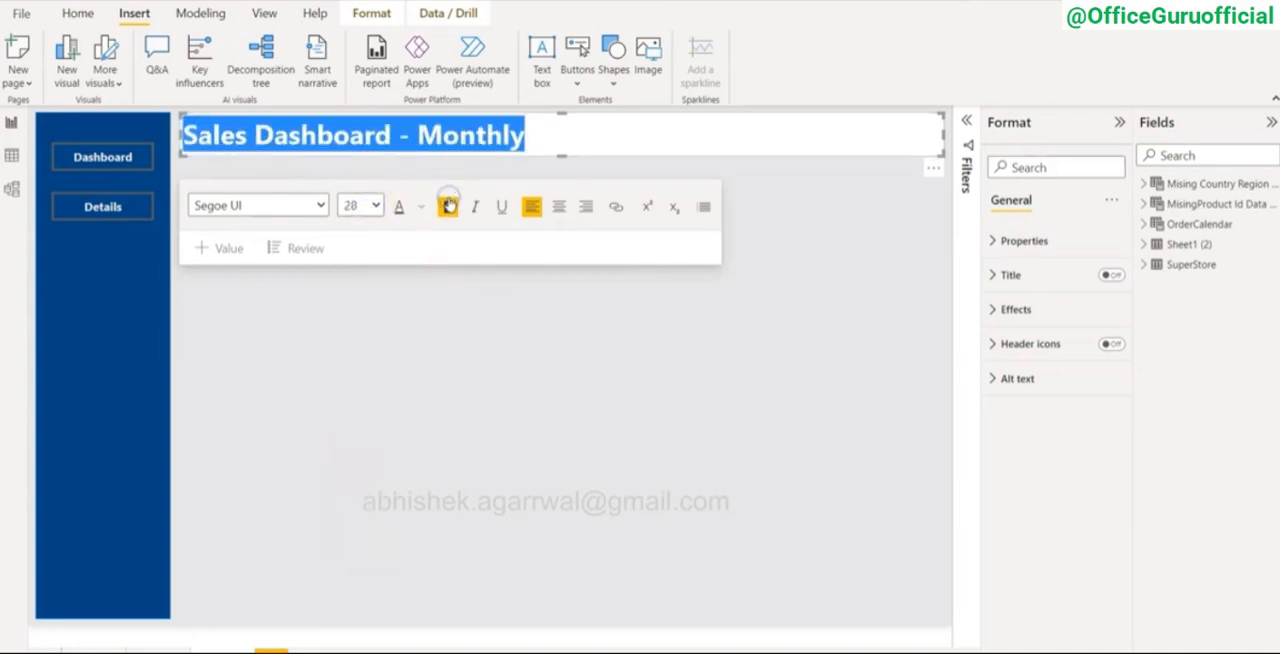
click(559, 133)
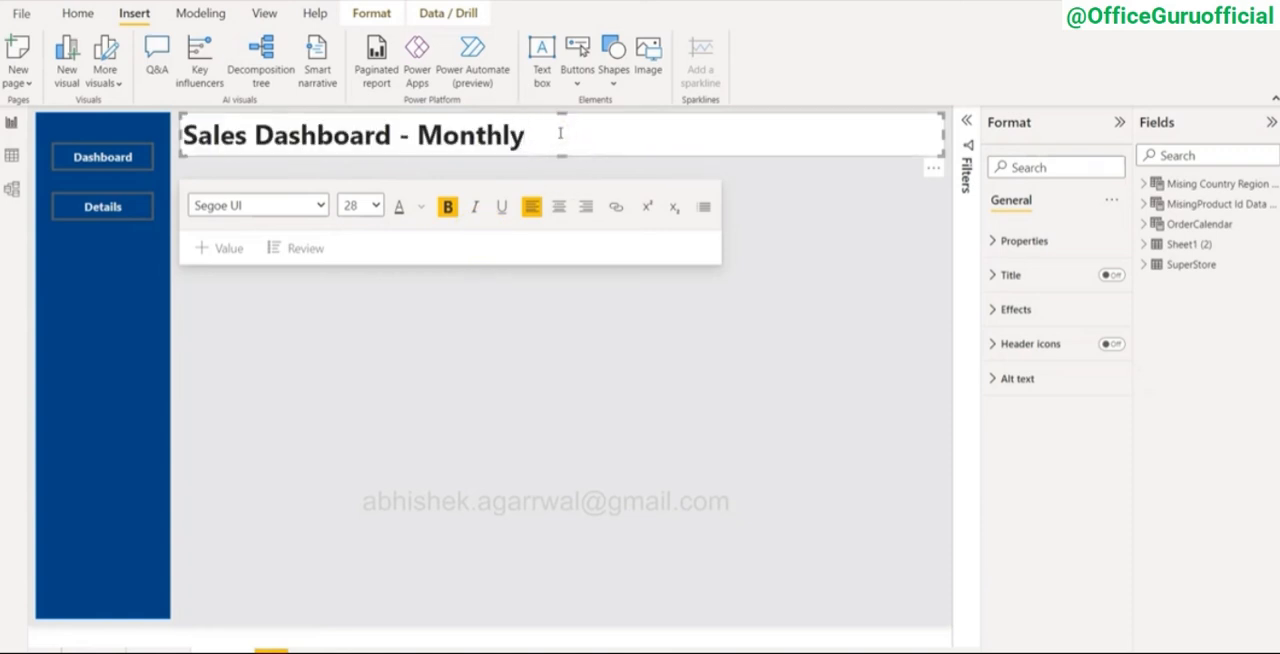
click(551, 340)
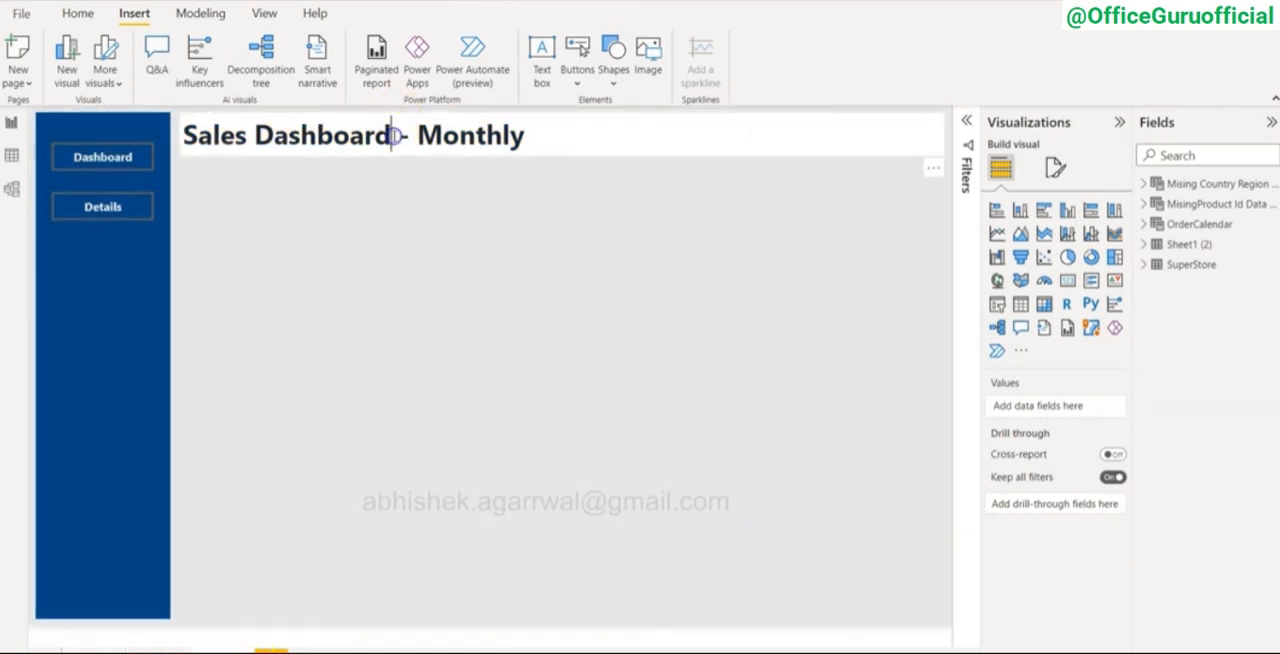
Step: Color the dashboard title text with the darkest shade of the theme's light blue
triple_click(395, 135)
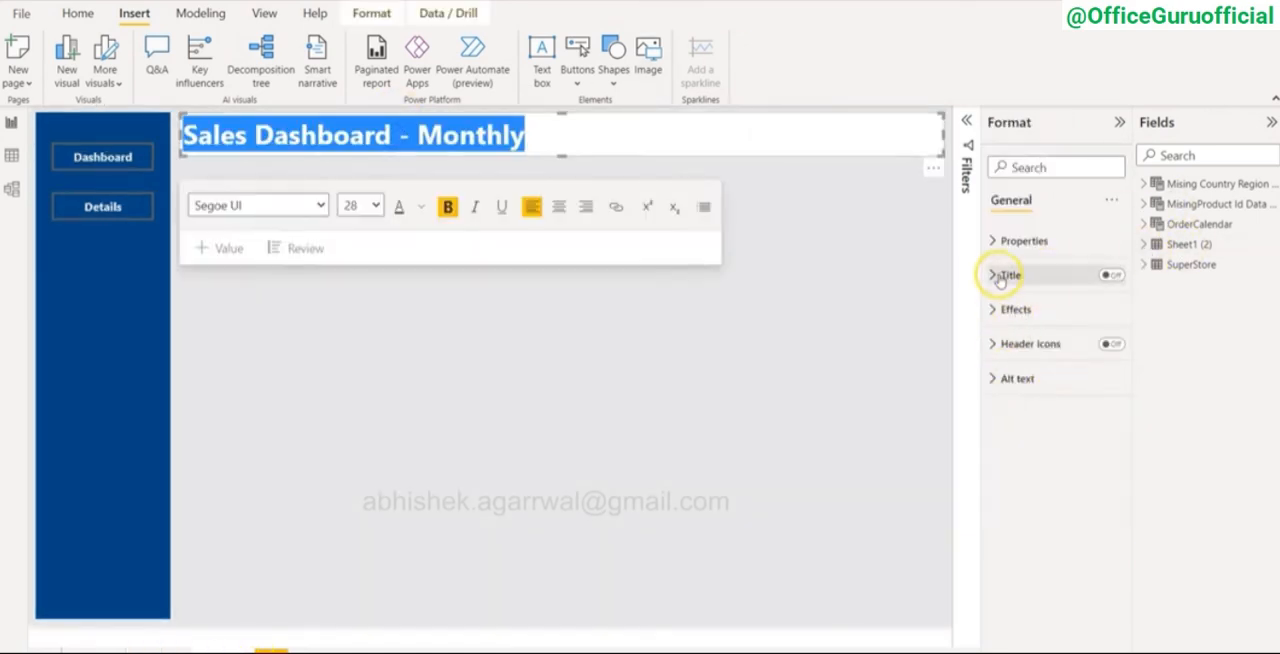
click(420, 207)
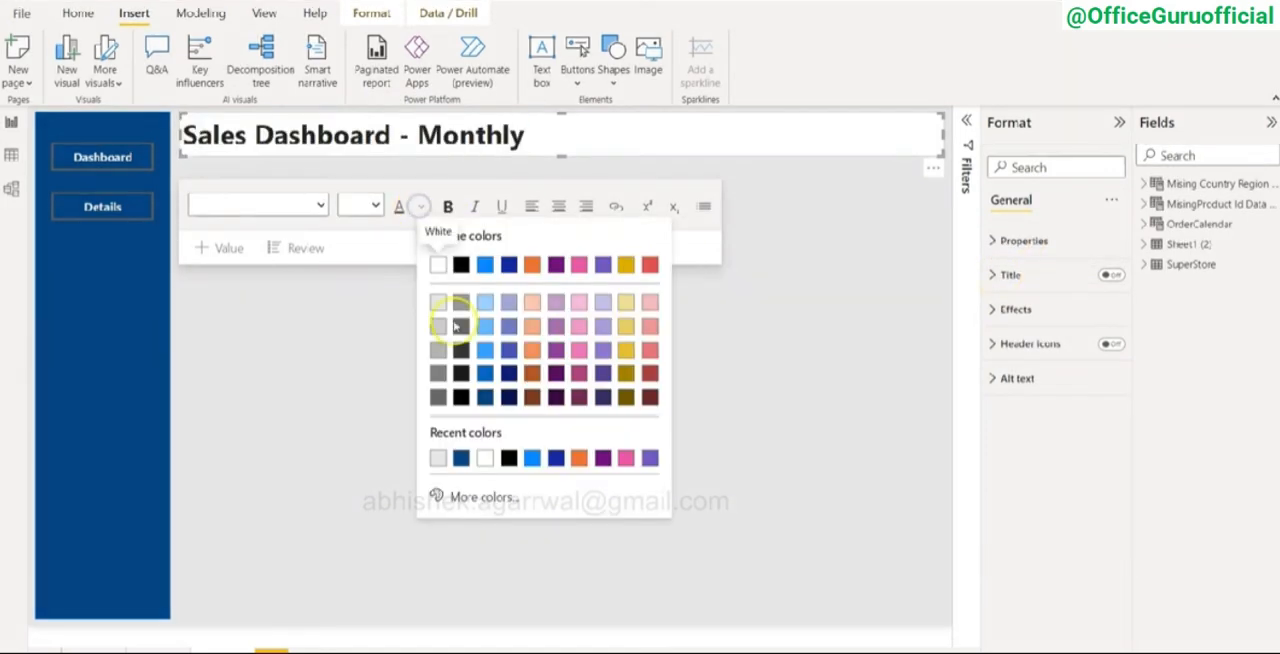
click(463, 398)
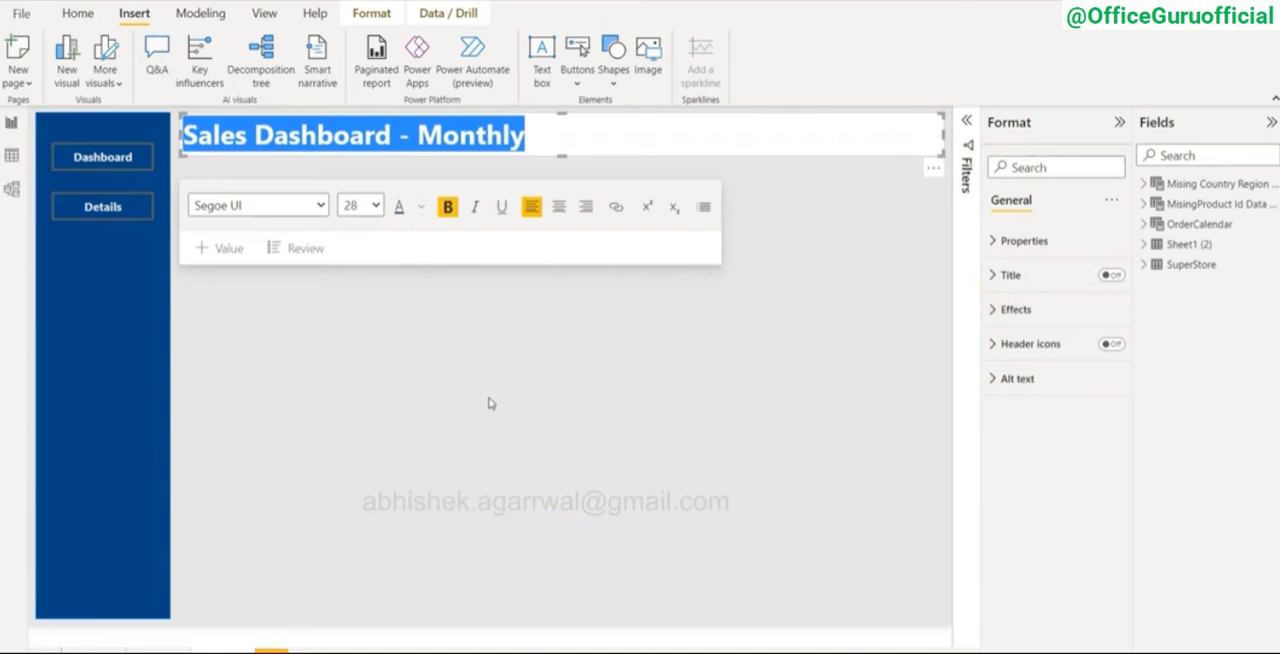
click(488, 399)
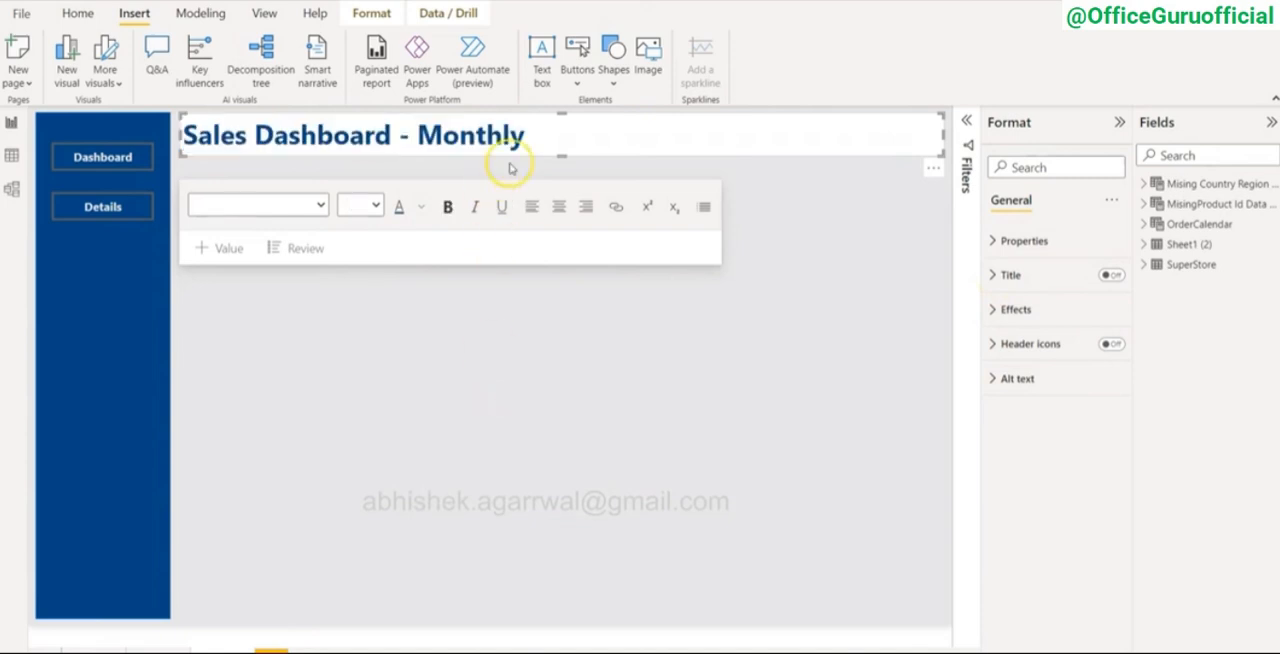
click(749, 444)
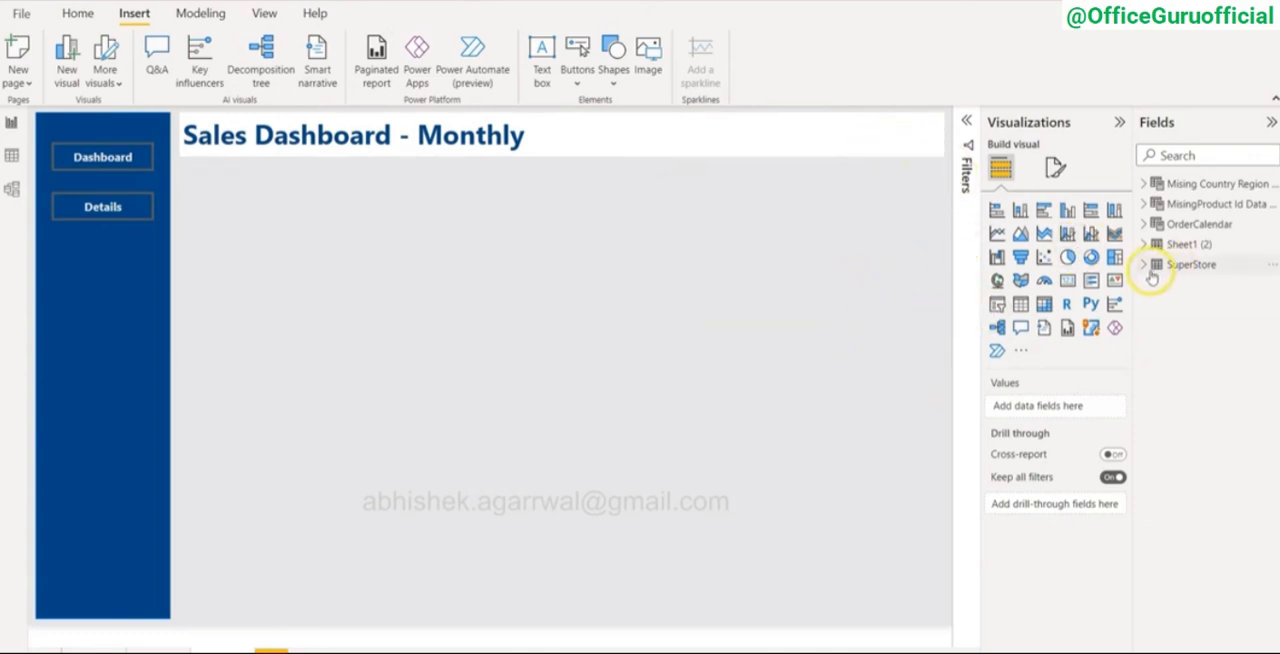
Step: Expand the SuperStore table's fields and its Order Month column, and display the SuperStore rows in Data view
click(1152, 265)
scroll(1198, 458, down, 1)
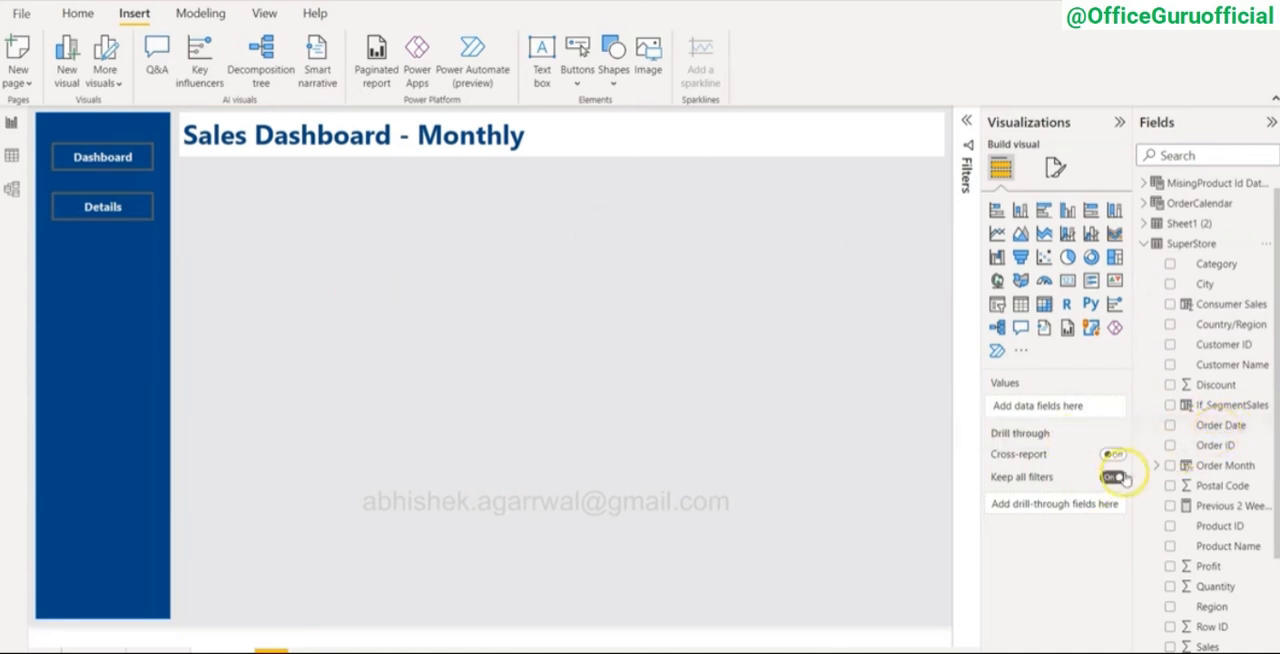
click(1157, 467)
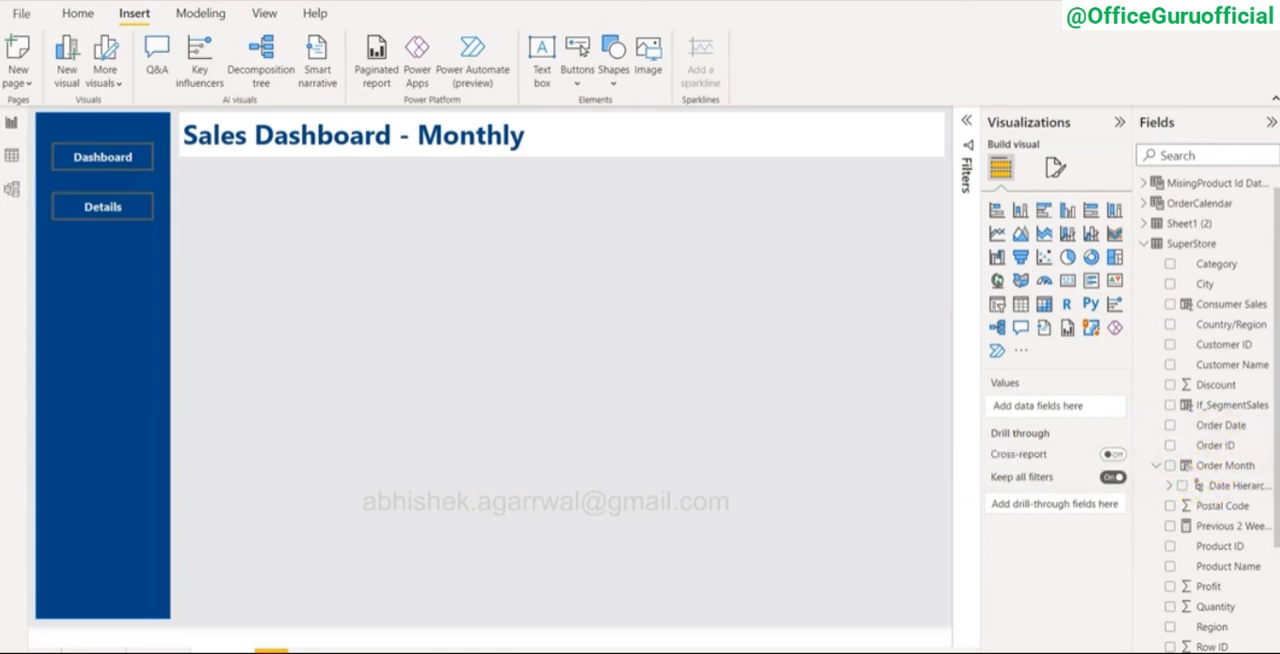
click(11, 156)
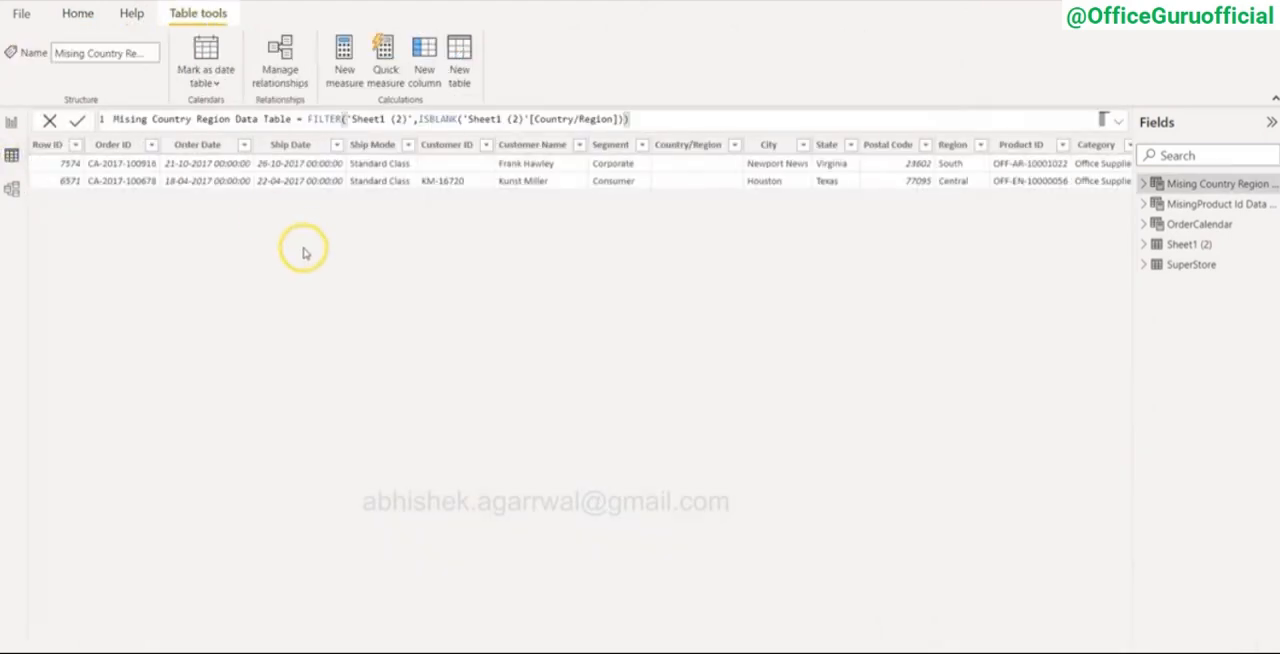
click(1190, 264)
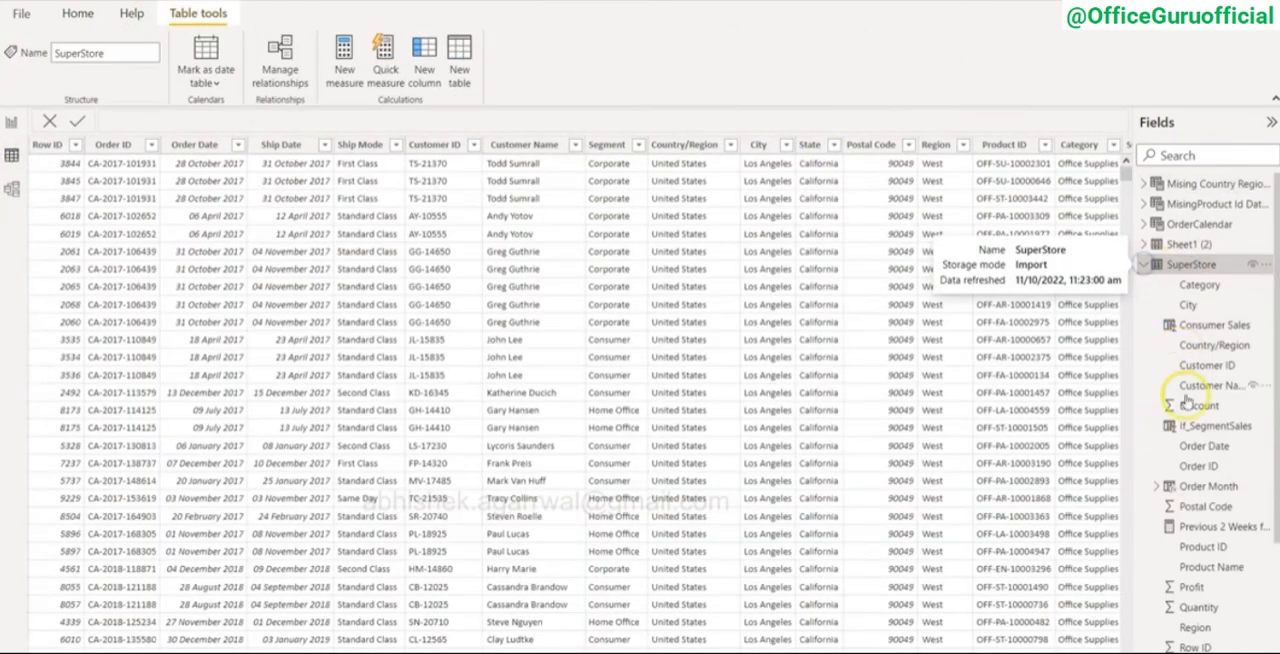
Step: Apply the *14 March 2001 (Long Date) format to the SuperStore table's Order Date column
click(1203, 446)
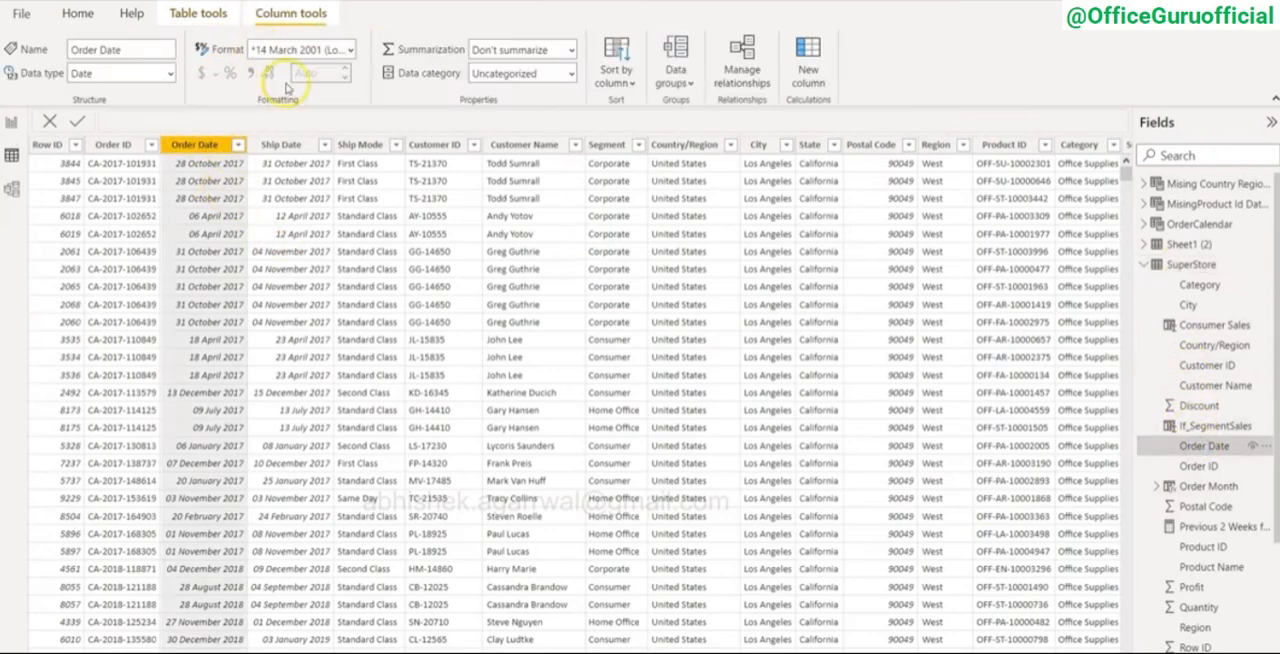
click(338, 49)
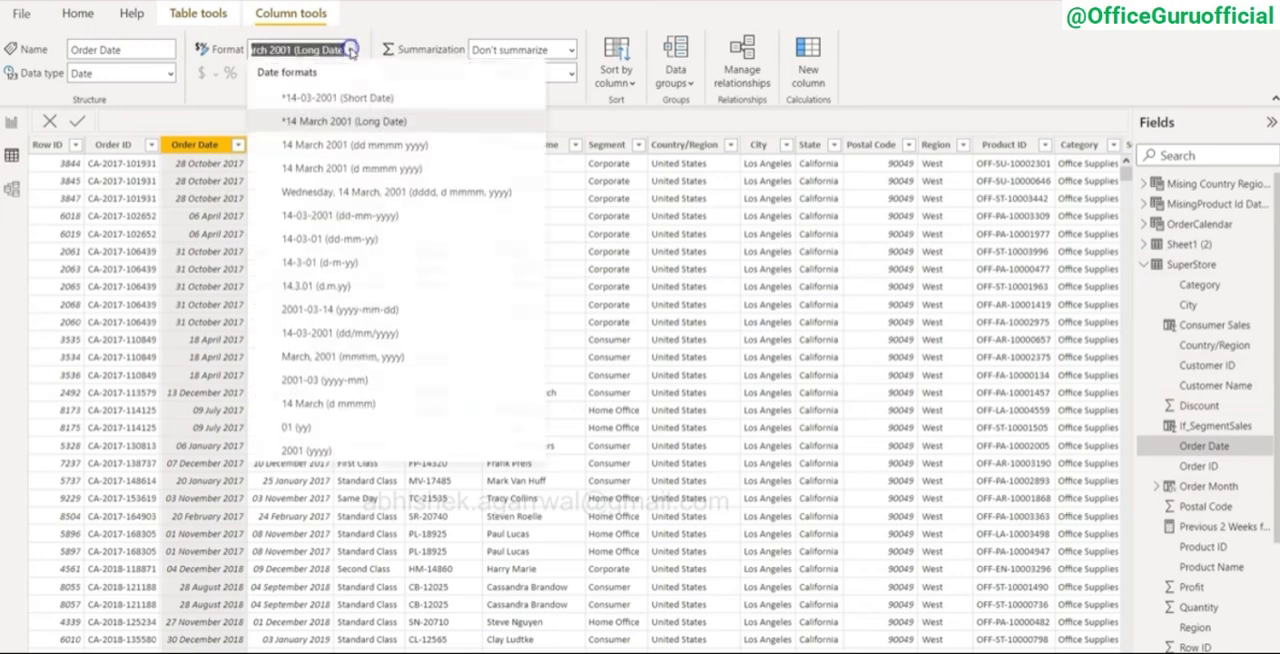
click(344, 121)
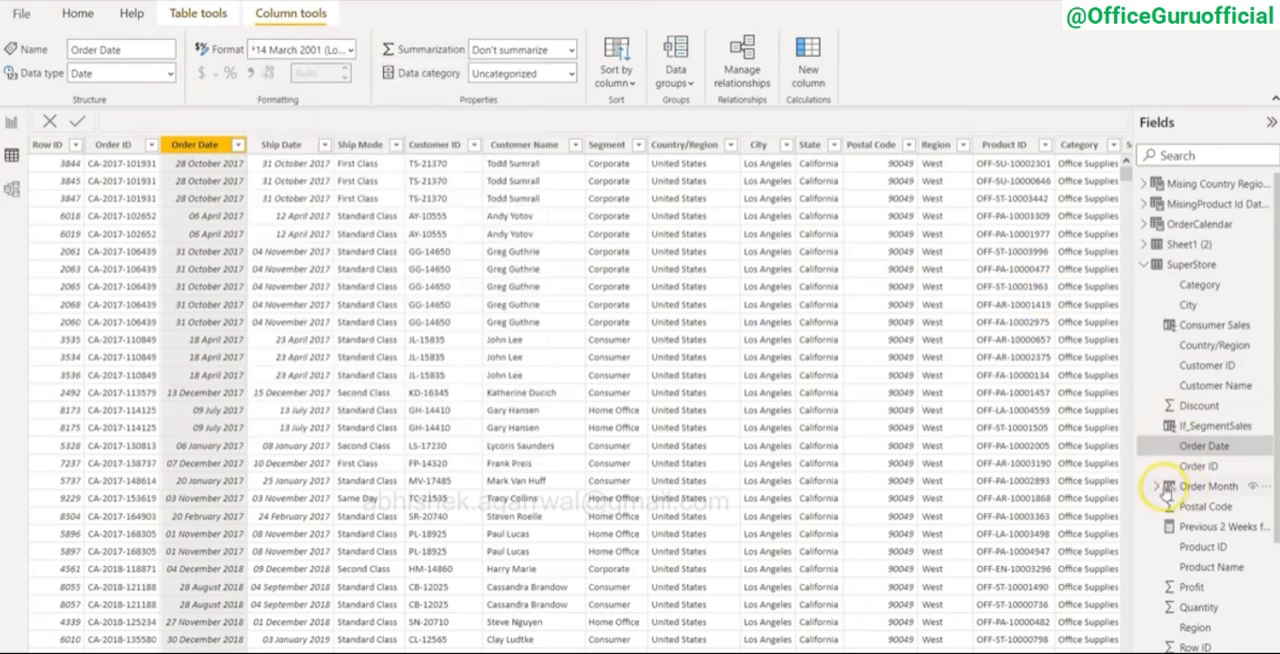
Step: Apply the 2001-03 (yyyy-mm) date format to the SuperStore table's Order Month column
click(1158, 487)
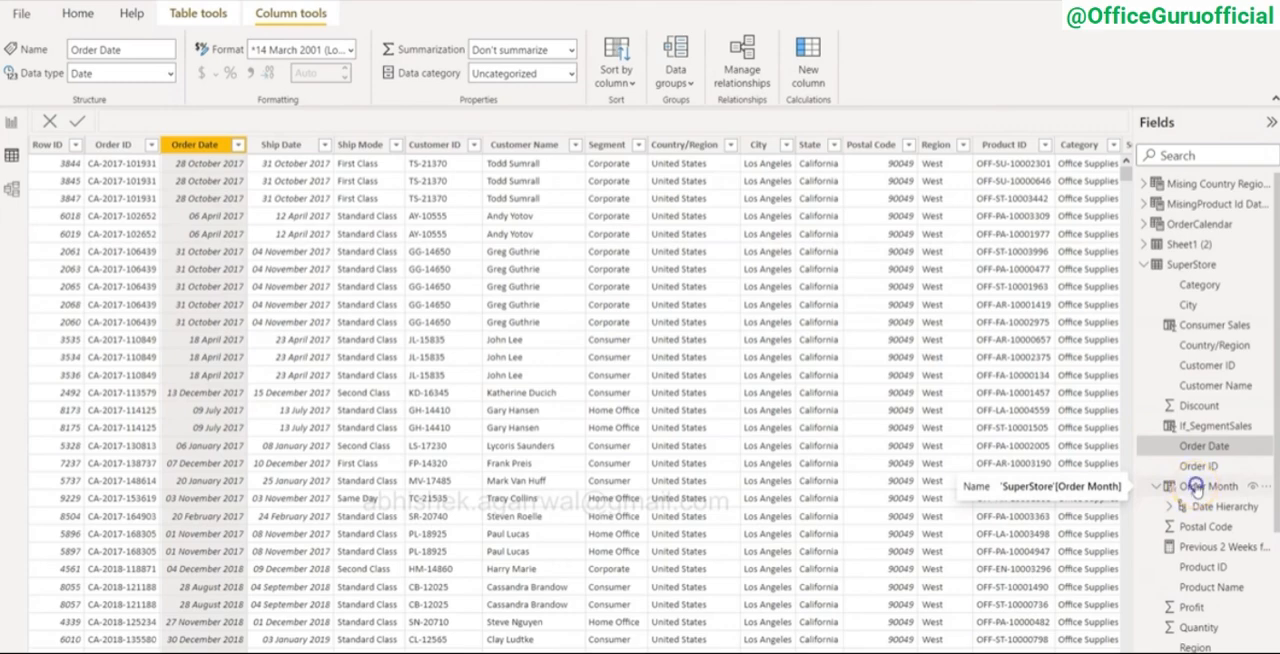
click(1196, 487)
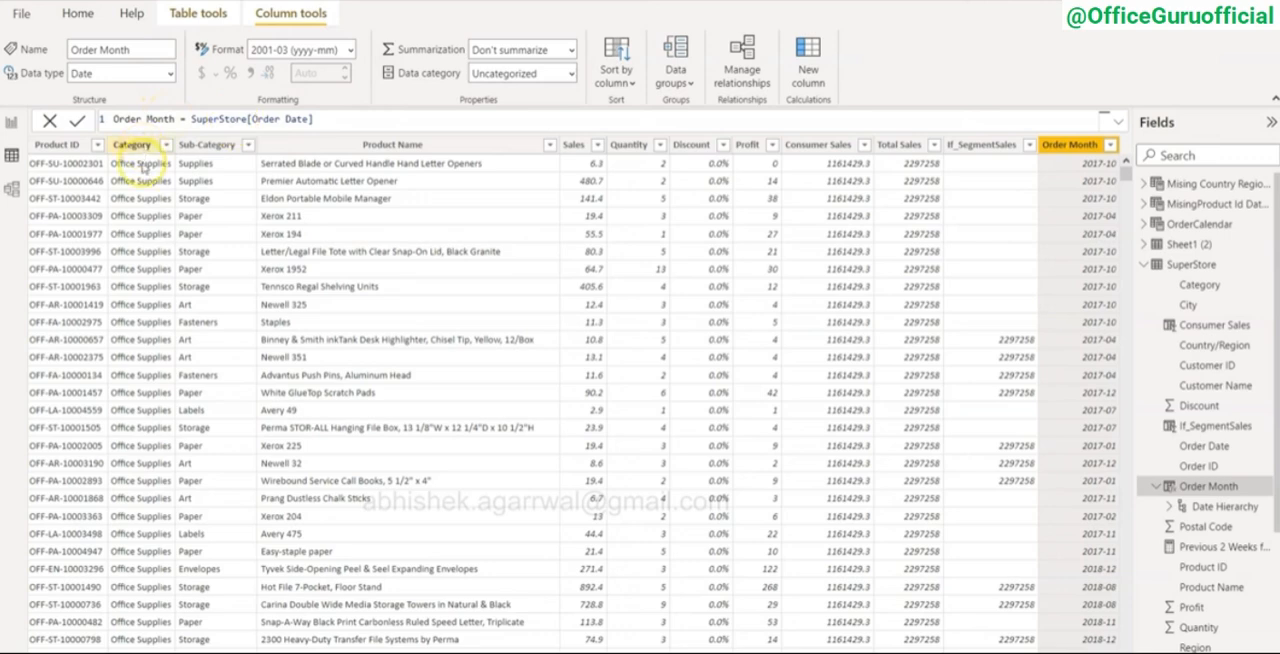
click(350, 50)
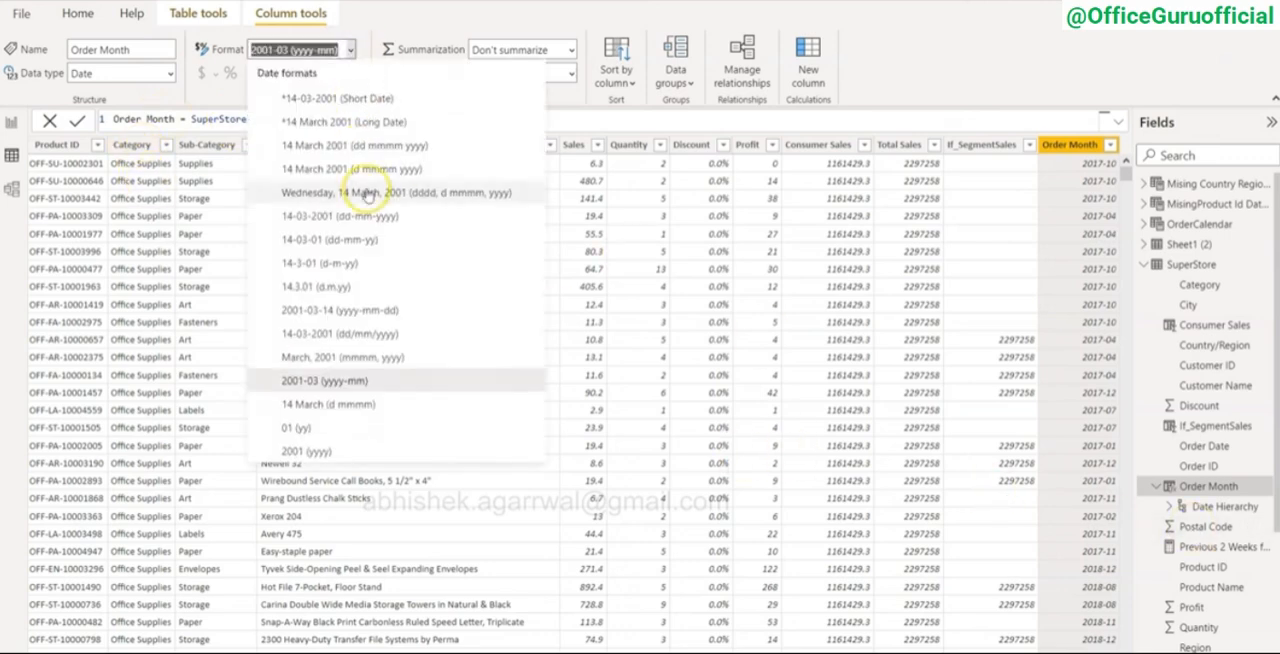
click(349, 385)
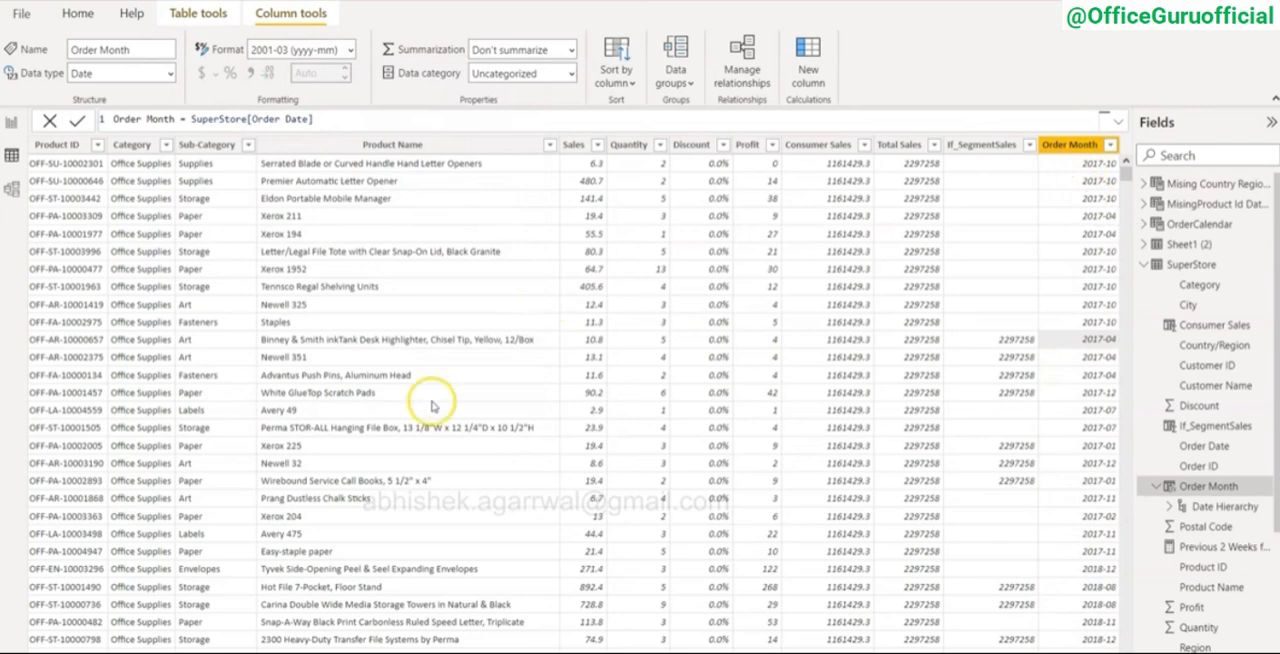
Step: Return to the report page, expand Order Month's Date Hierarchy, and add a slicer using the Order Month field
click(11, 122)
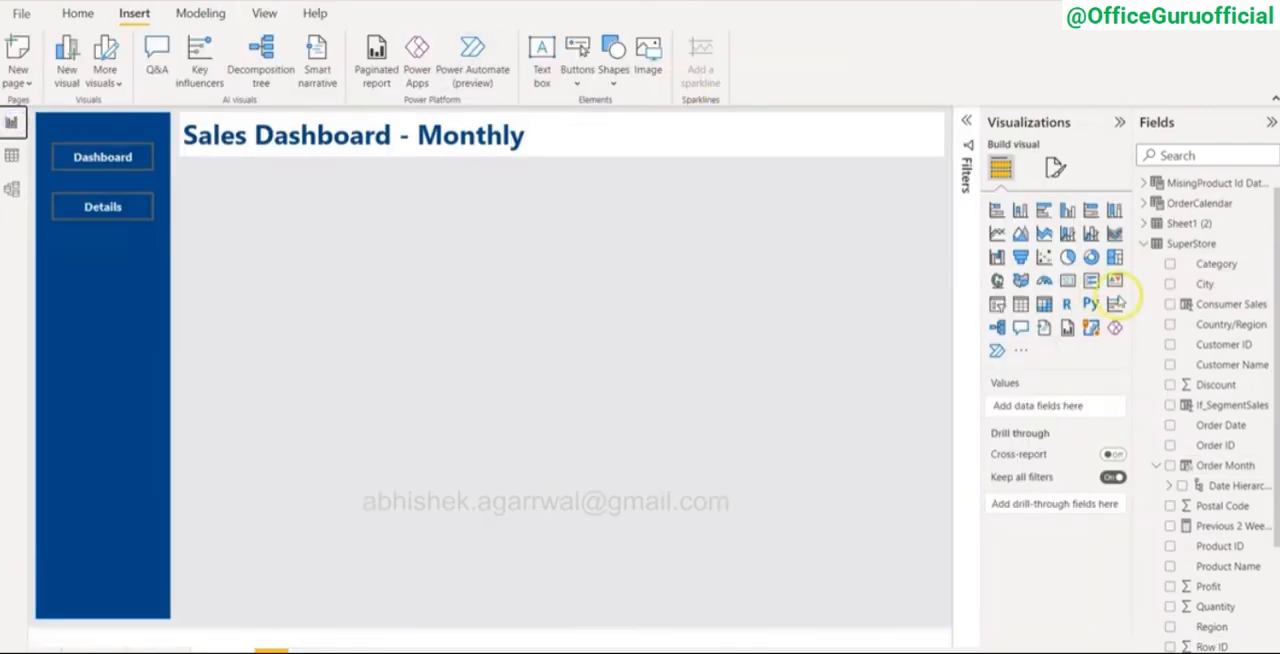
click(1167, 485)
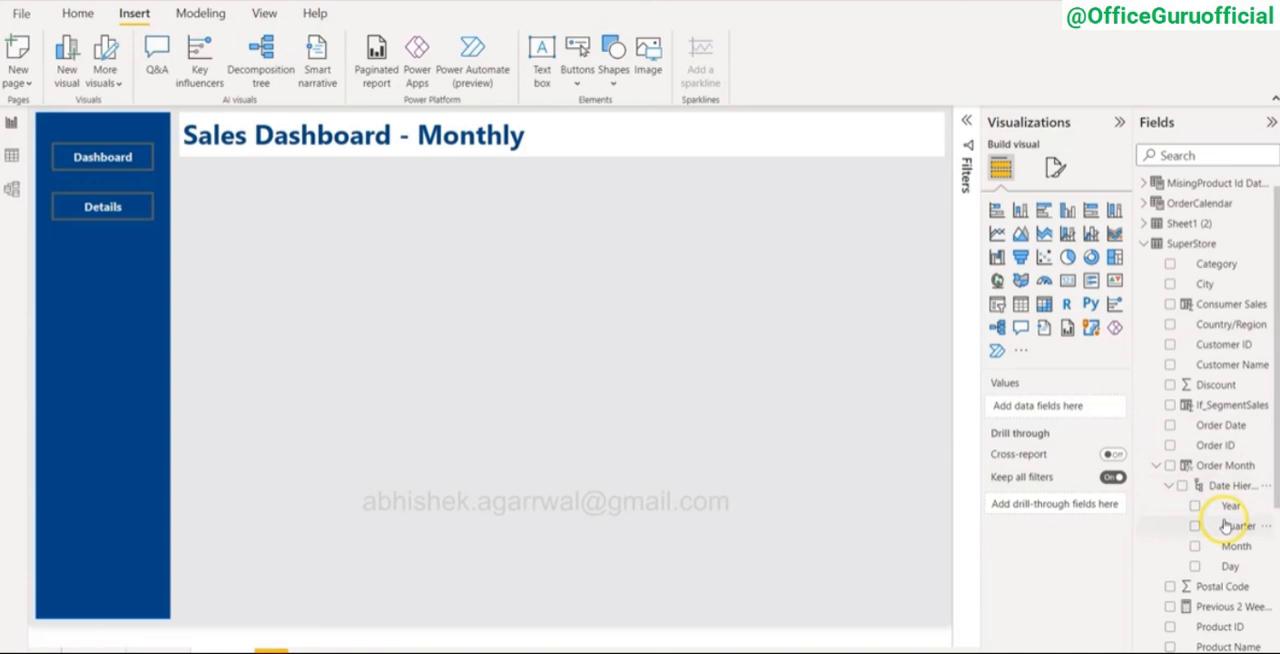
click(997, 304)
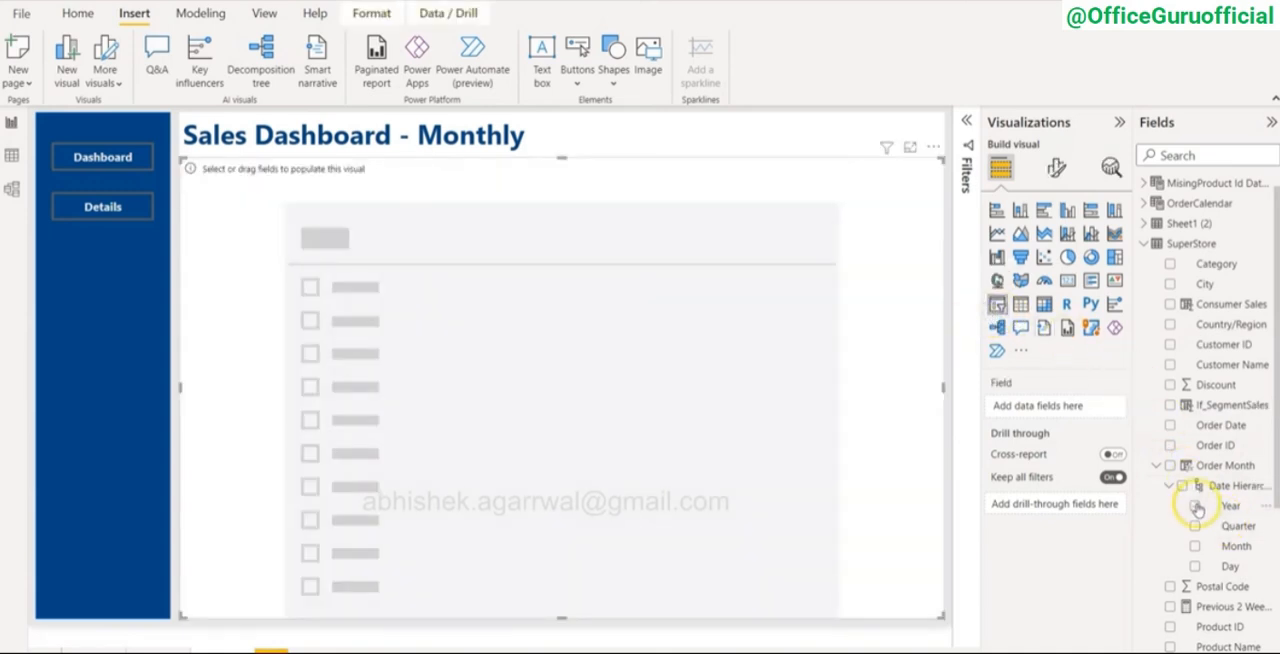
drag(1224, 466, 1063, 404)
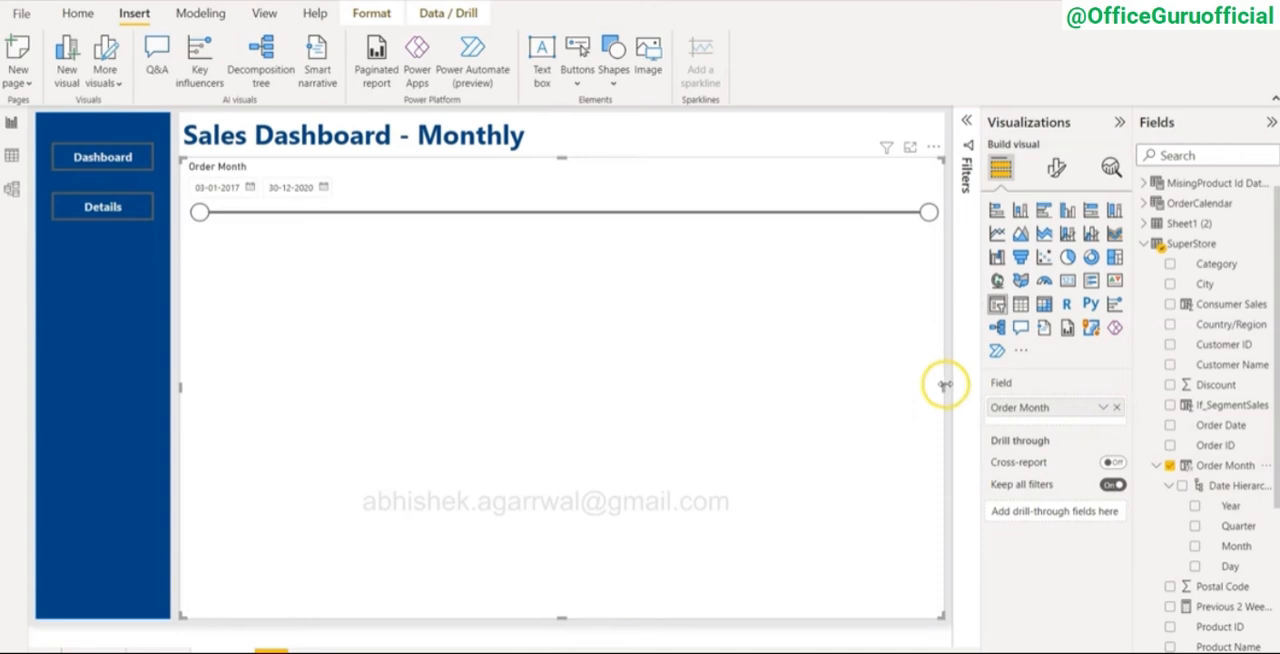
Step: Shrink the Order Month slicer to a small box just below the title, next to the sidebar
drag(945, 385, 340, 363)
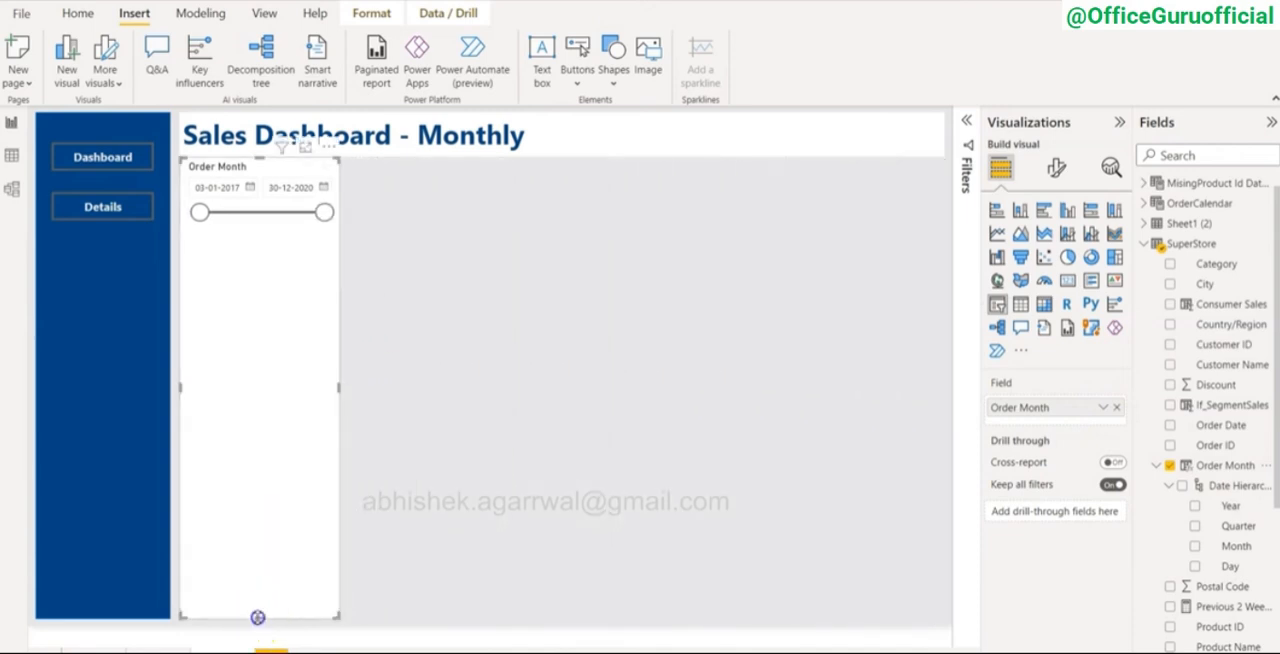
drag(257, 617, 242, 237)
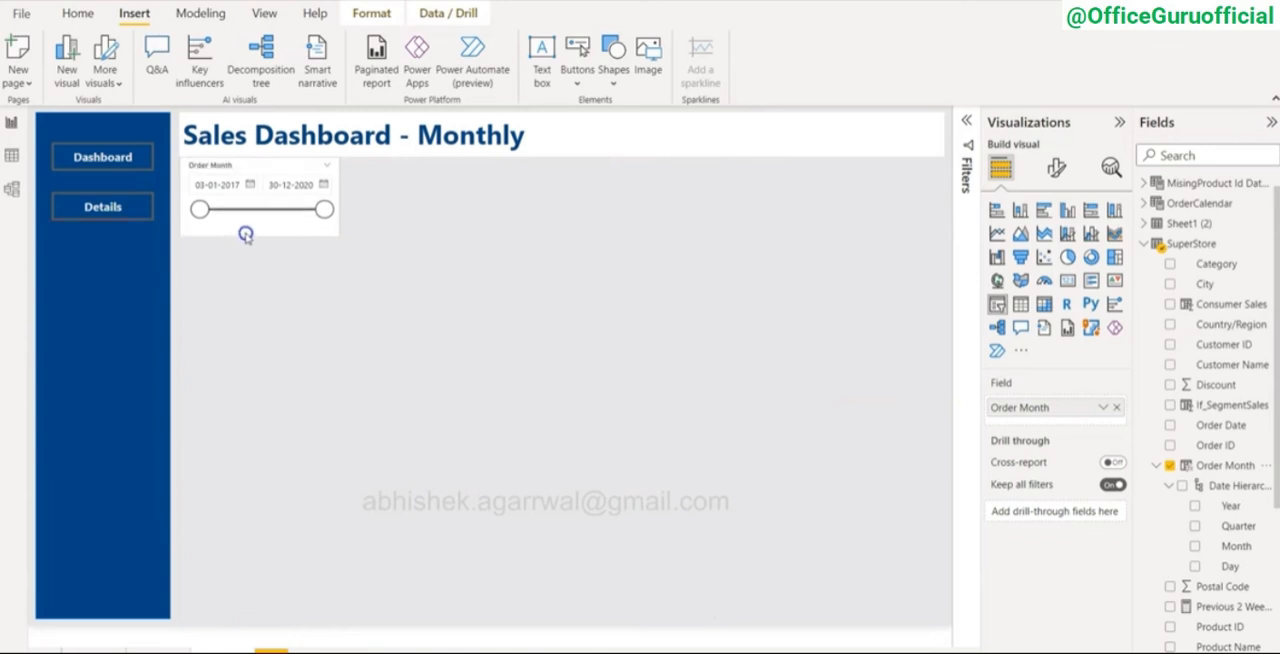
click(283, 176)
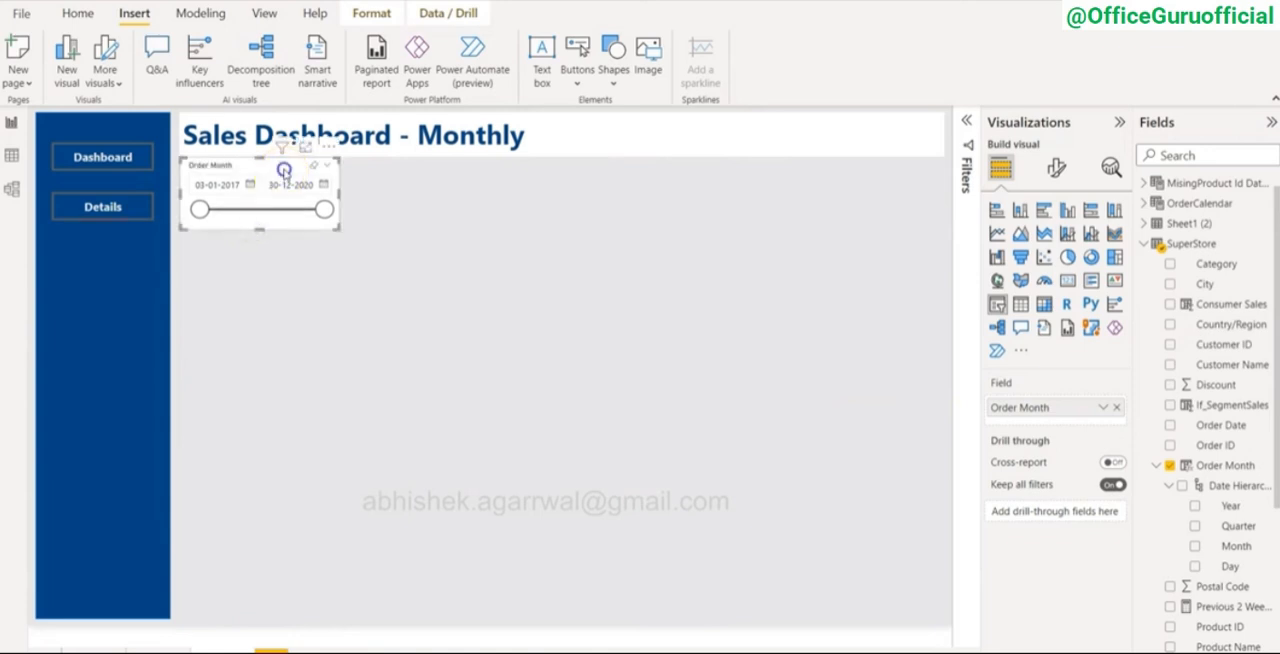
Step: Move the Order Month slicer to the far end of the title bar, change it to a Dropdown slicer, and reduce its height
drag(284, 170, 860, 128)
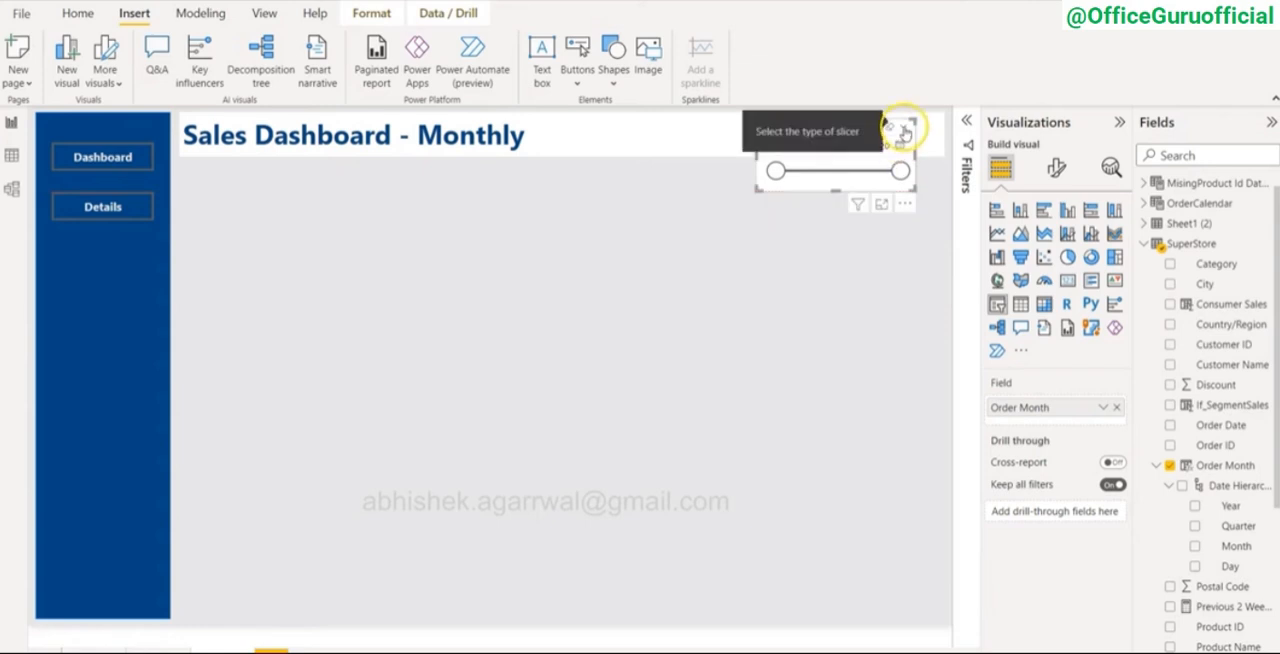
click(903, 132)
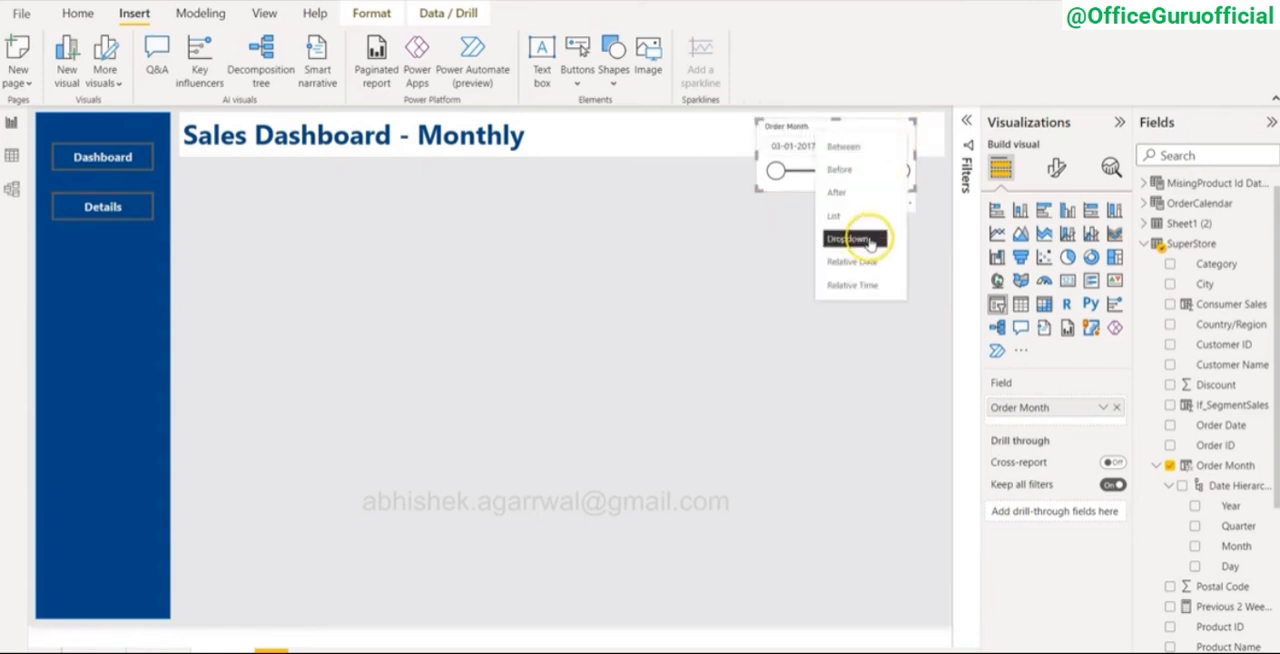
click(869, 241)
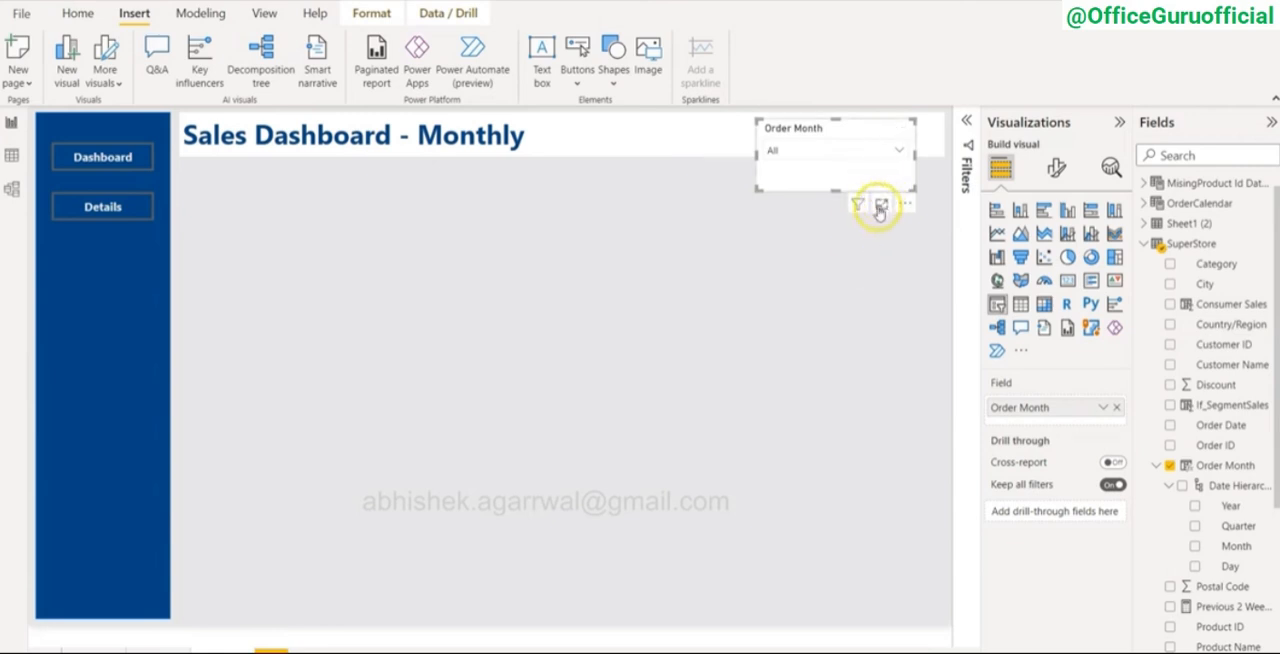
drag(835, 191, 844, 127)
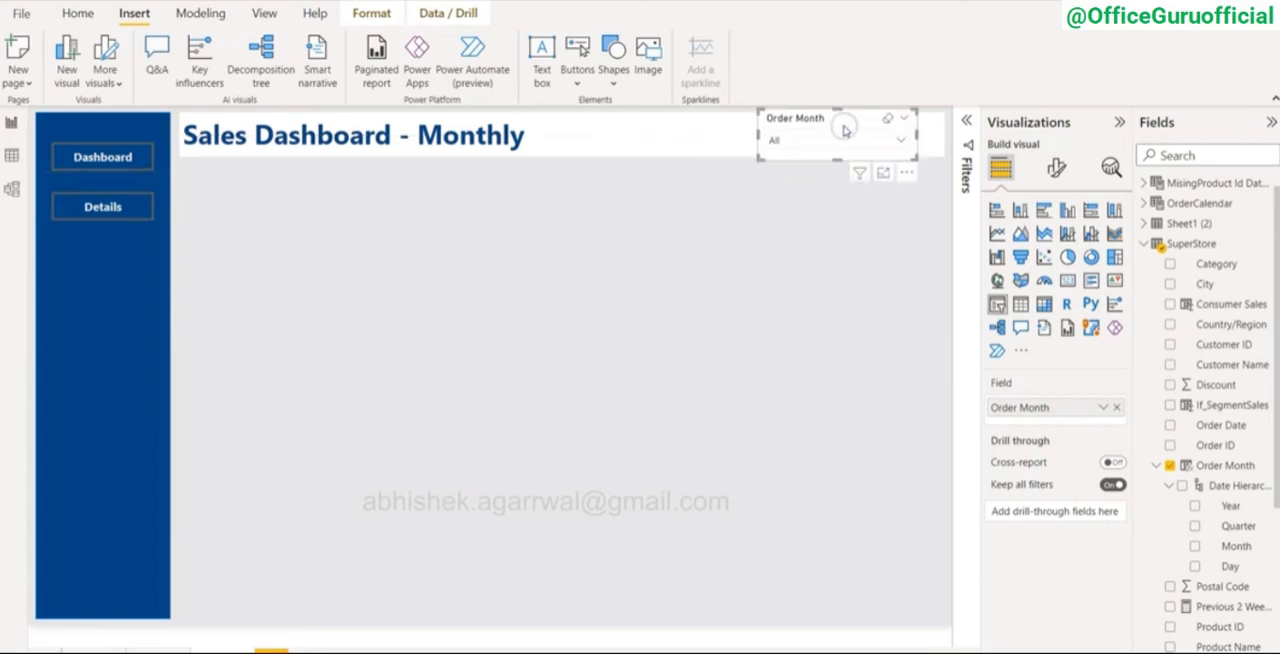
Step: Make the Sales Dashboard - Monthly text box slightly taller and shift it down a little to fit the page's upper edge
click(717, 135)
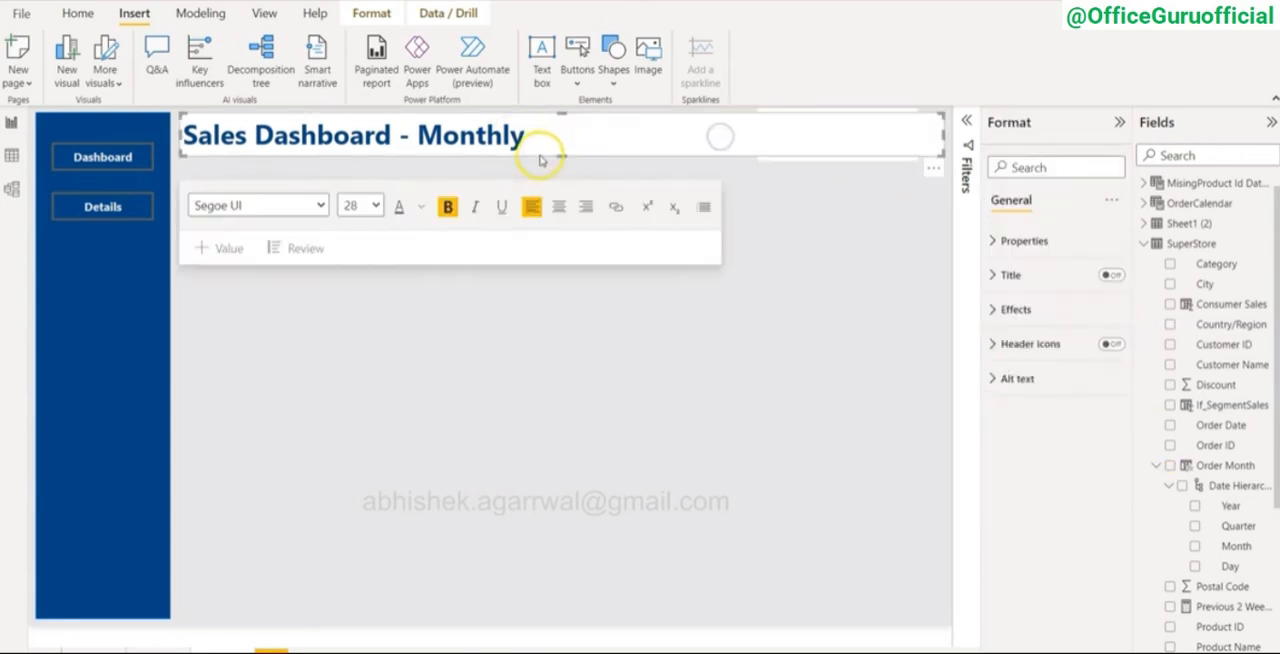
drag(562, 155, 562, 160)
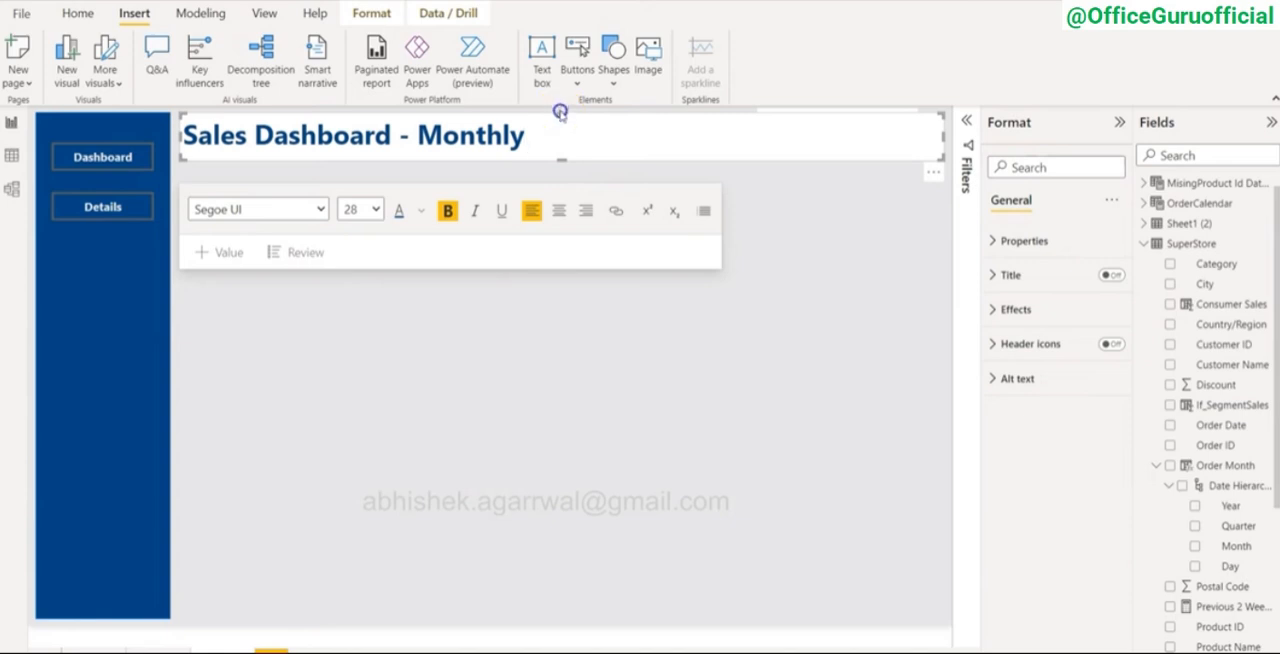
drag(560, 113, 560, 108)
click(765, 313)
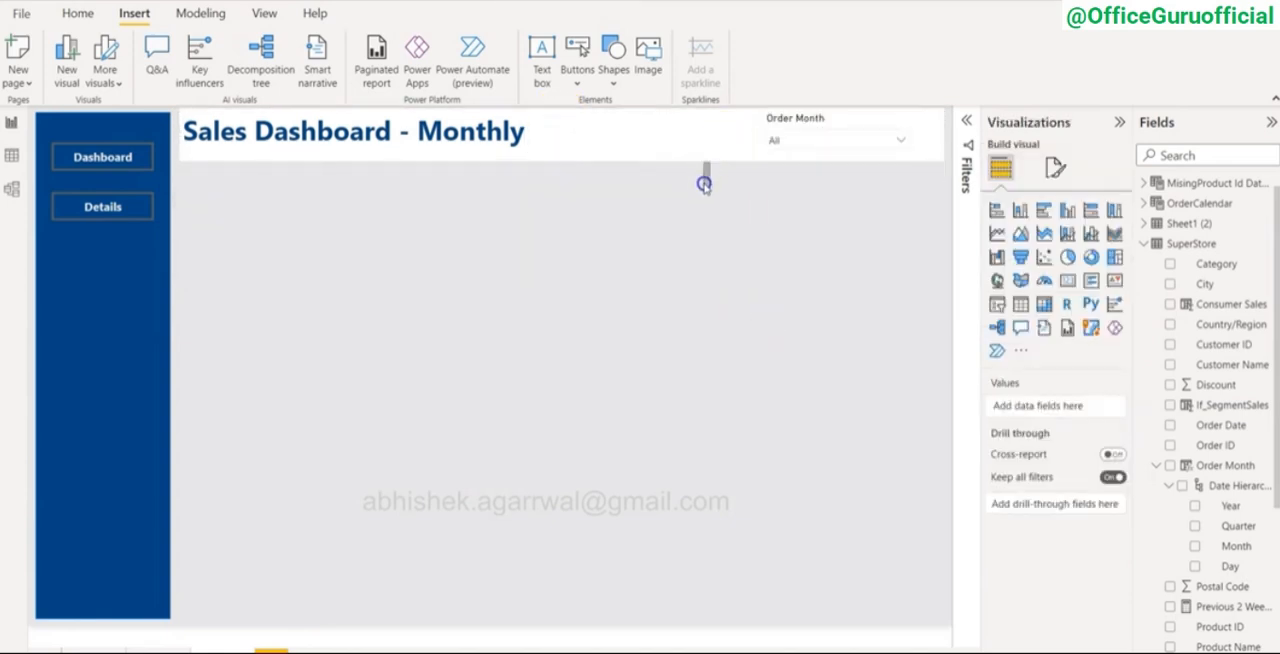
click(611, 127)
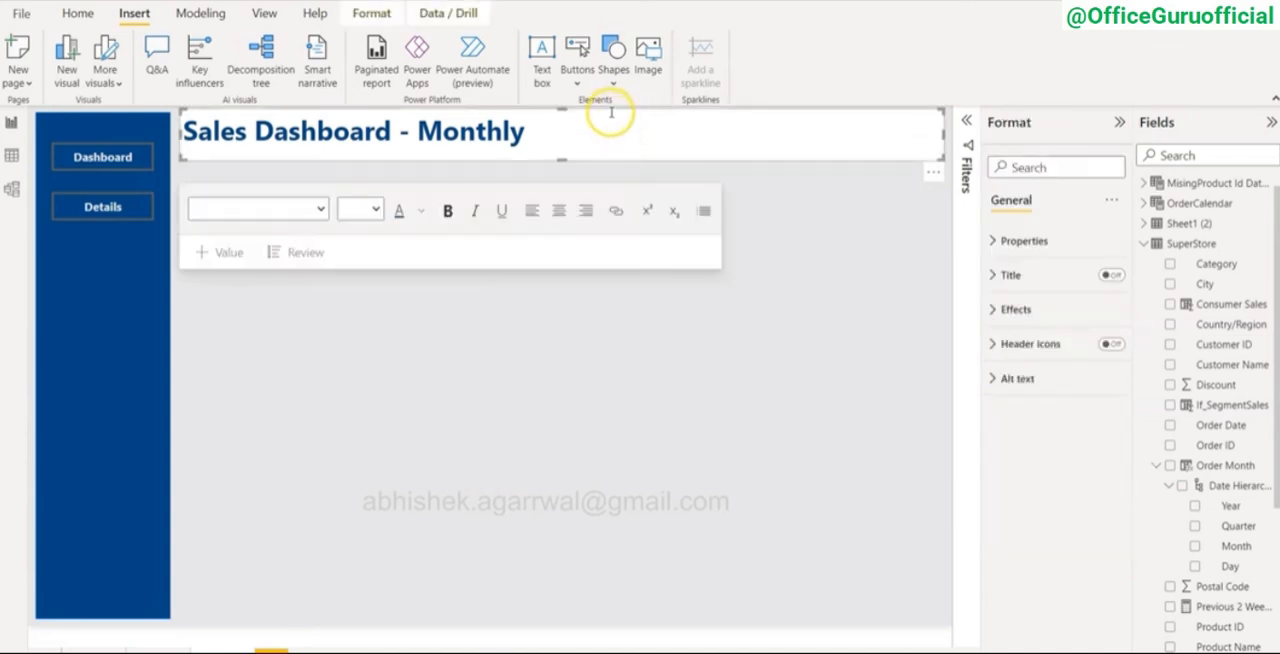
drag(611, 113, 607, 120)
click(819, 245)
Step: Nudge the Order Month slicer down so it sits within the title bar
click(904, 133)
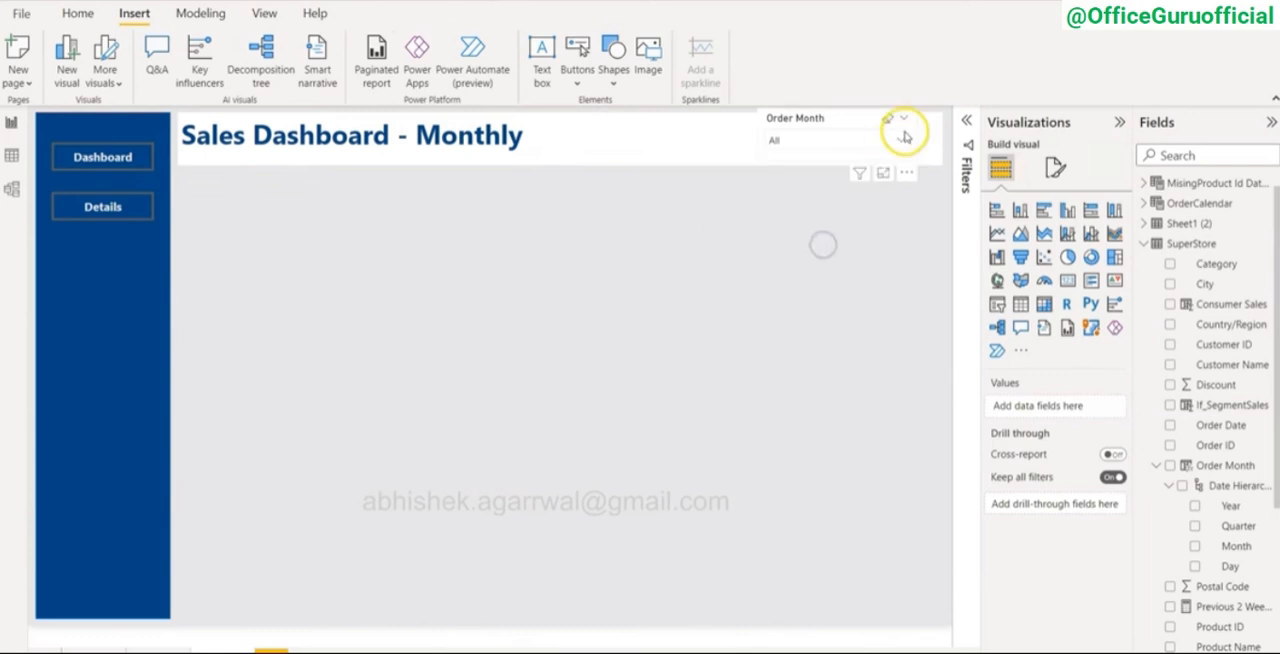
drag(849, 121, 846, 120)
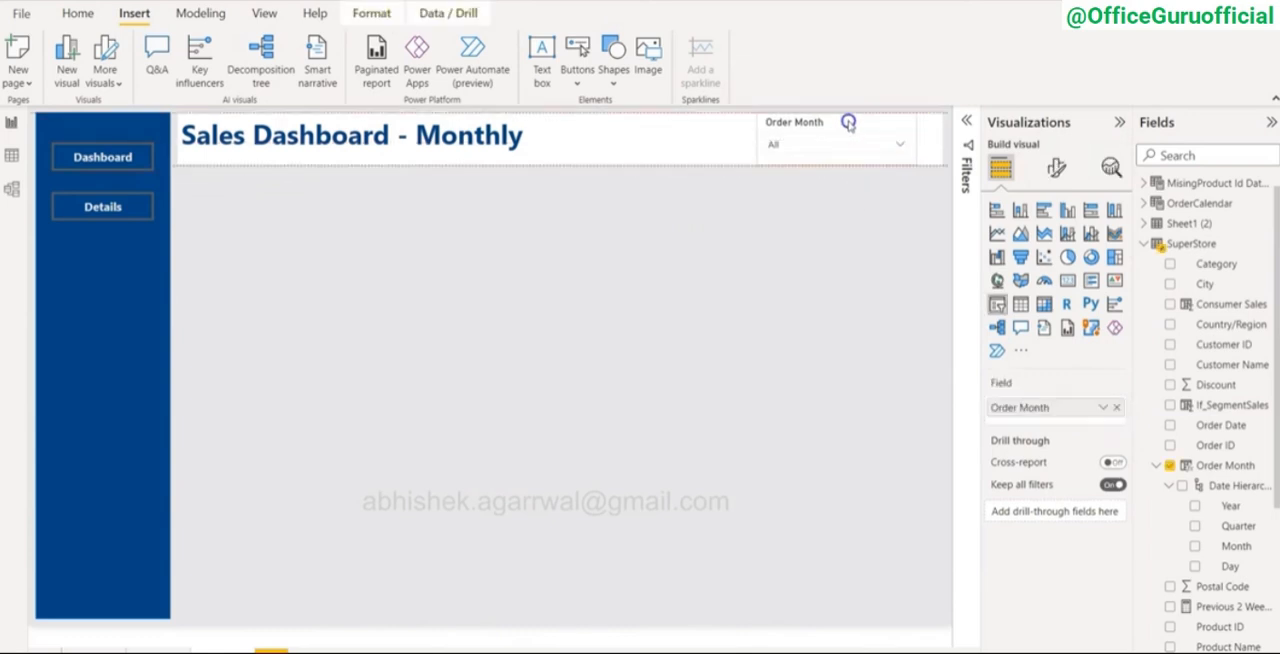
click(855, 240)
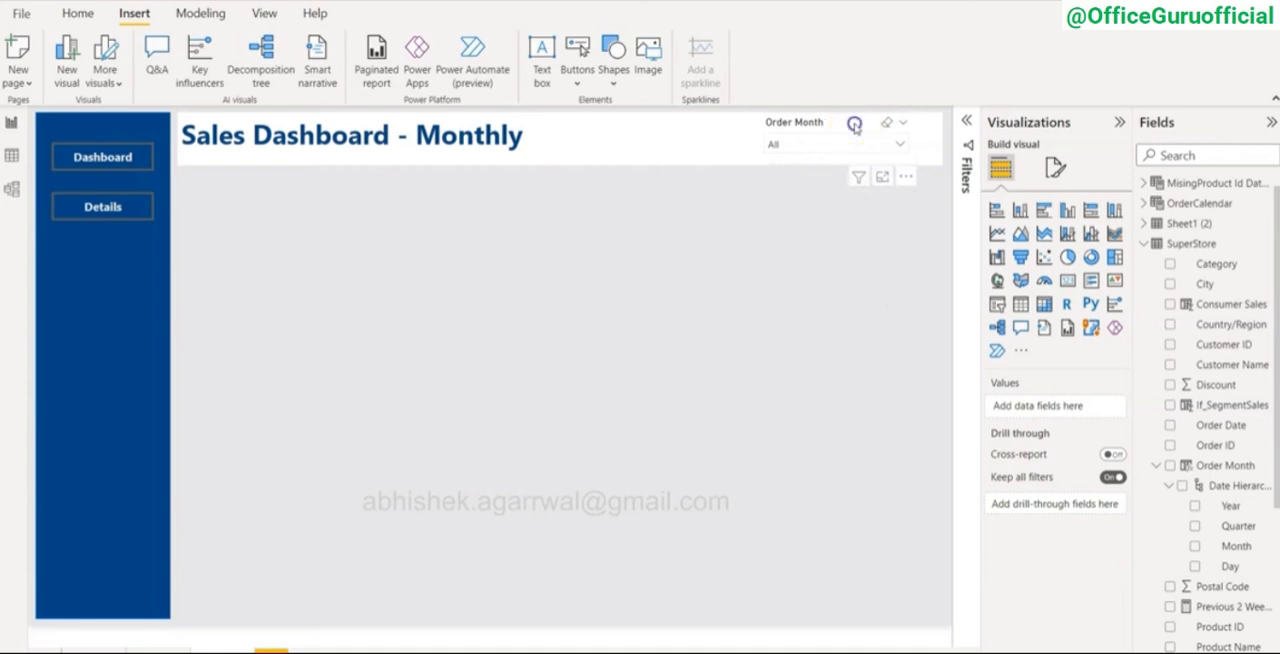
Step: Check the slicer's month list, then replace its Order Month field with the Year and Month levels of the Date Hierarchy
click(855, 124)
click(1098, 401)
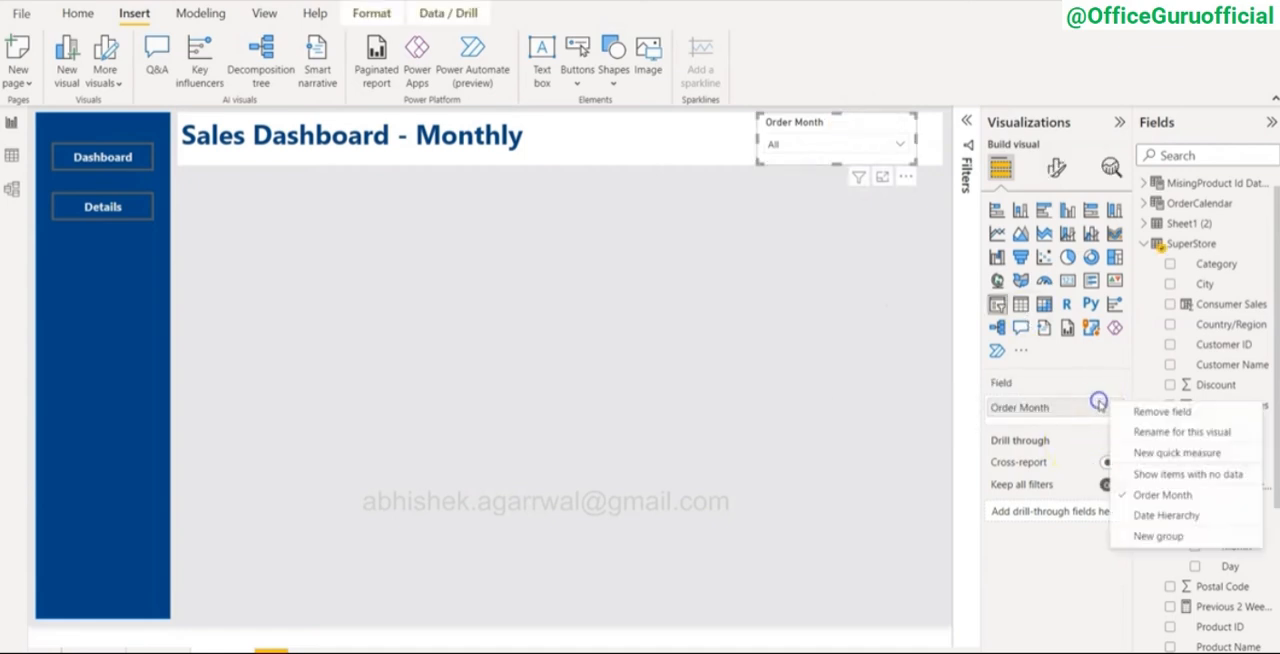
click(900, 143)
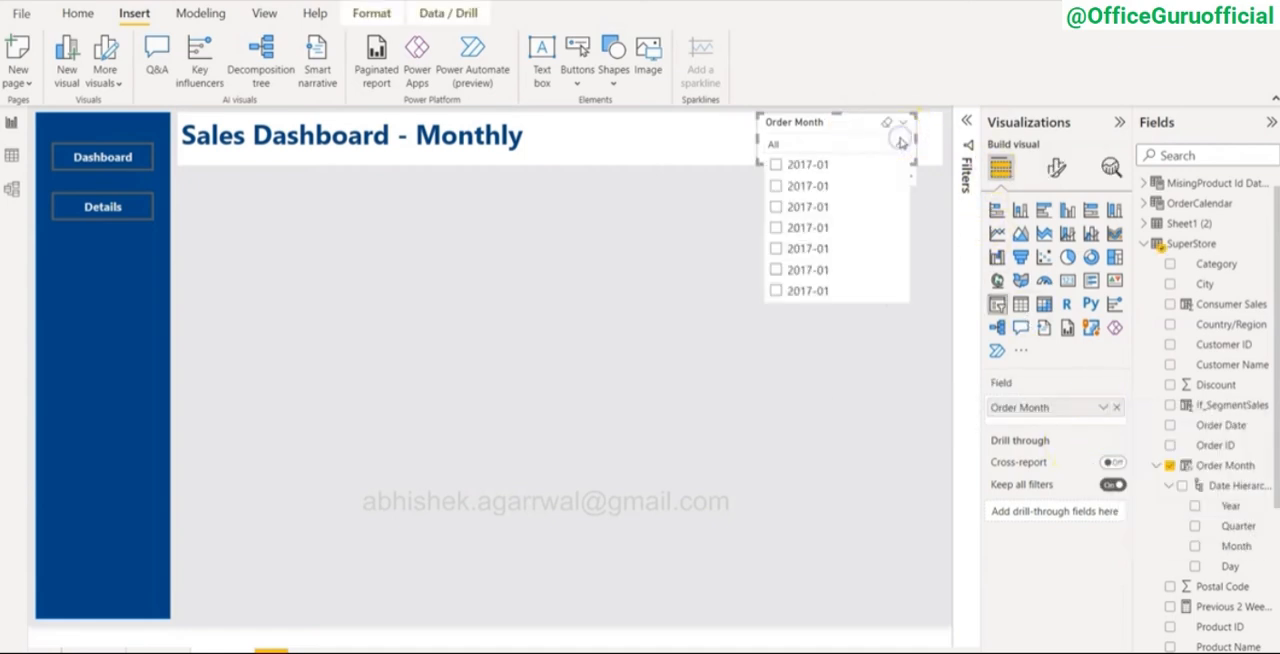
scroll(843, 230, down, 6)
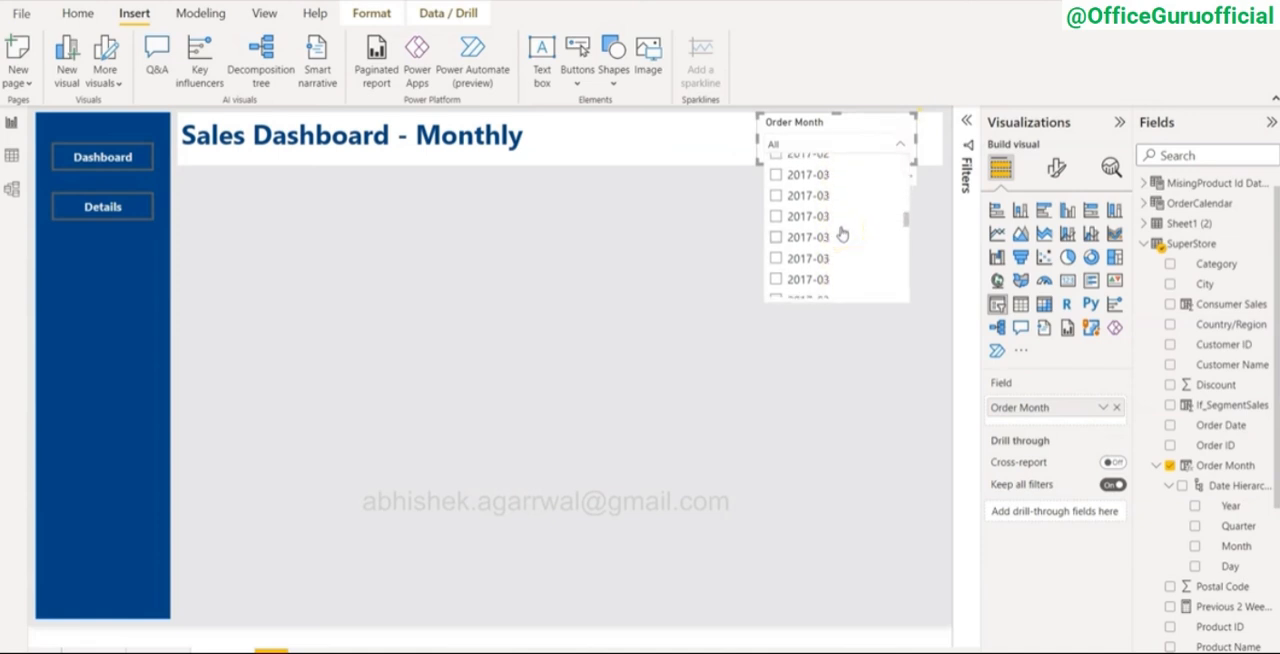
scroll(843, 233, down, 4)
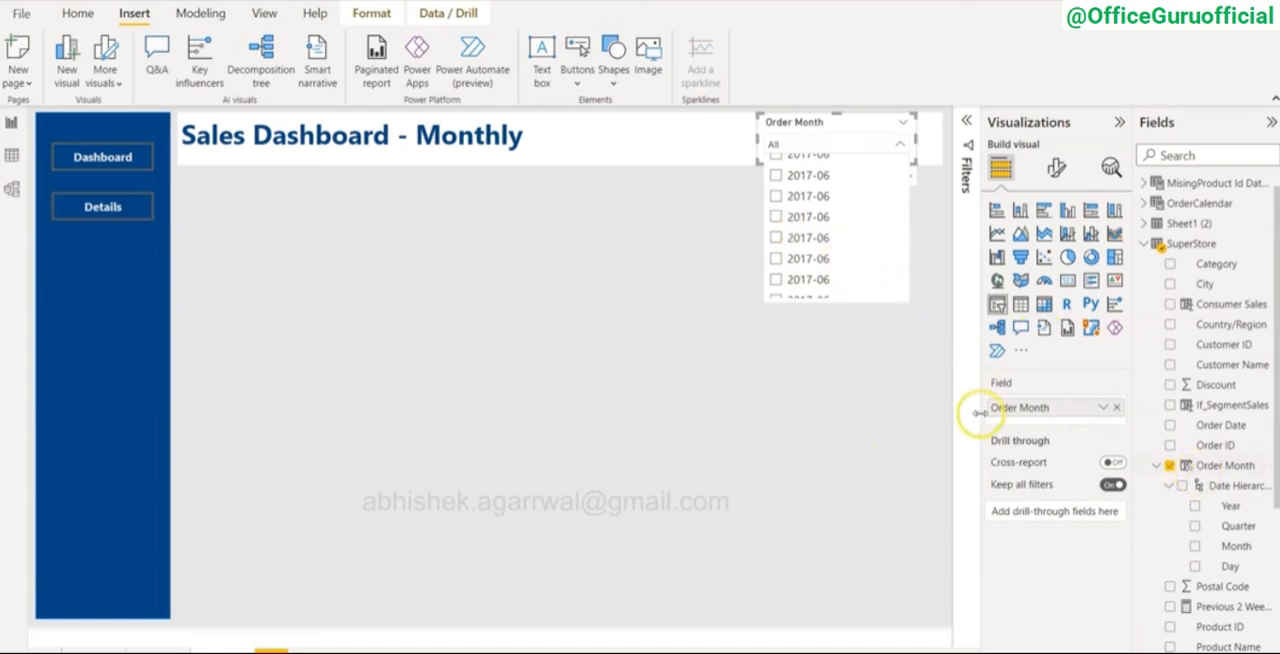
click(1117, 409)
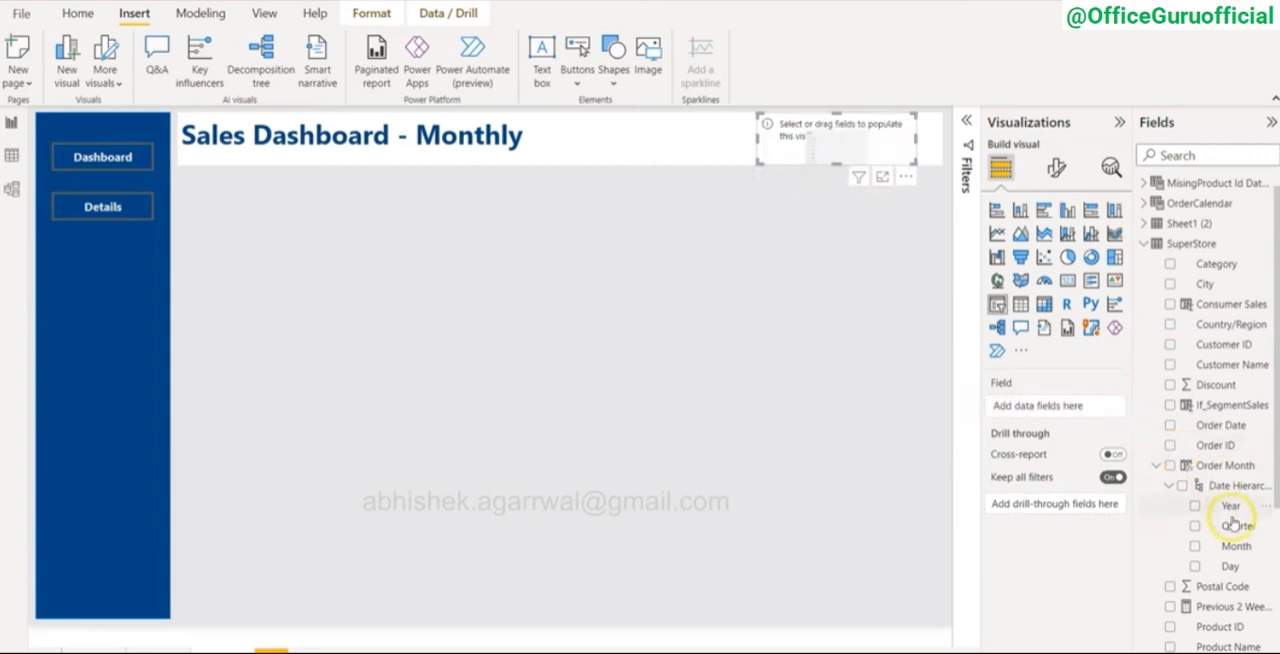
drag(1228, 506, 1076, 400)
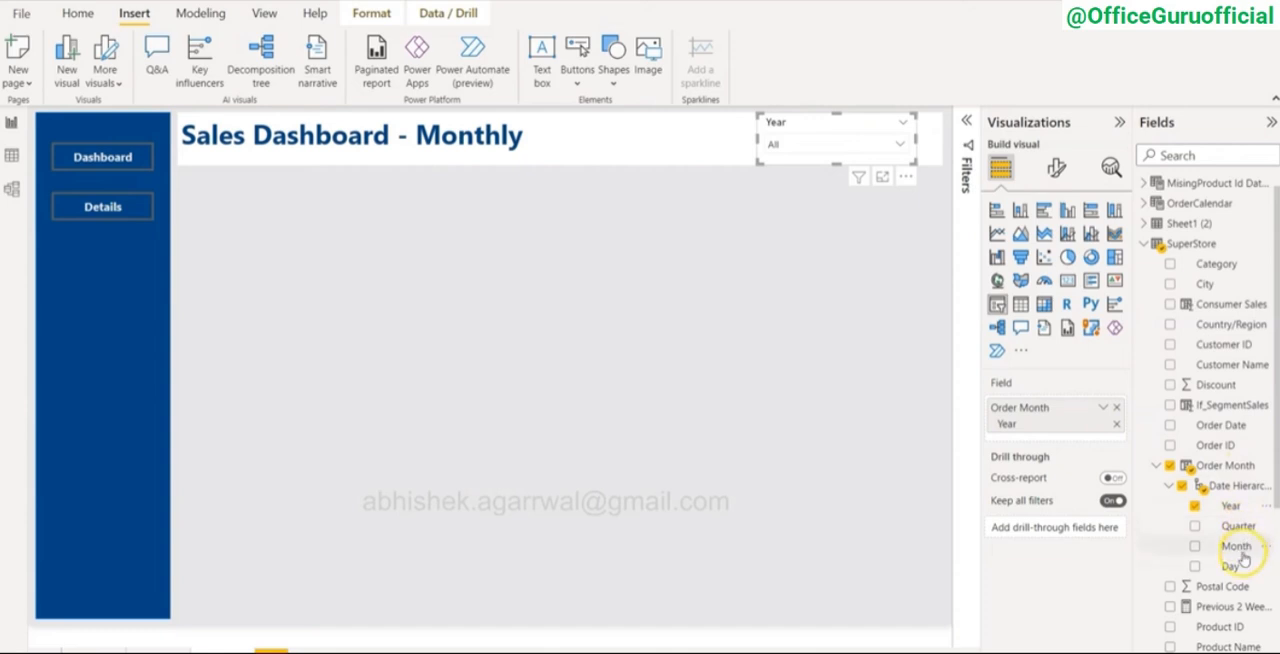
drag(1240, 550, 1080, 436)
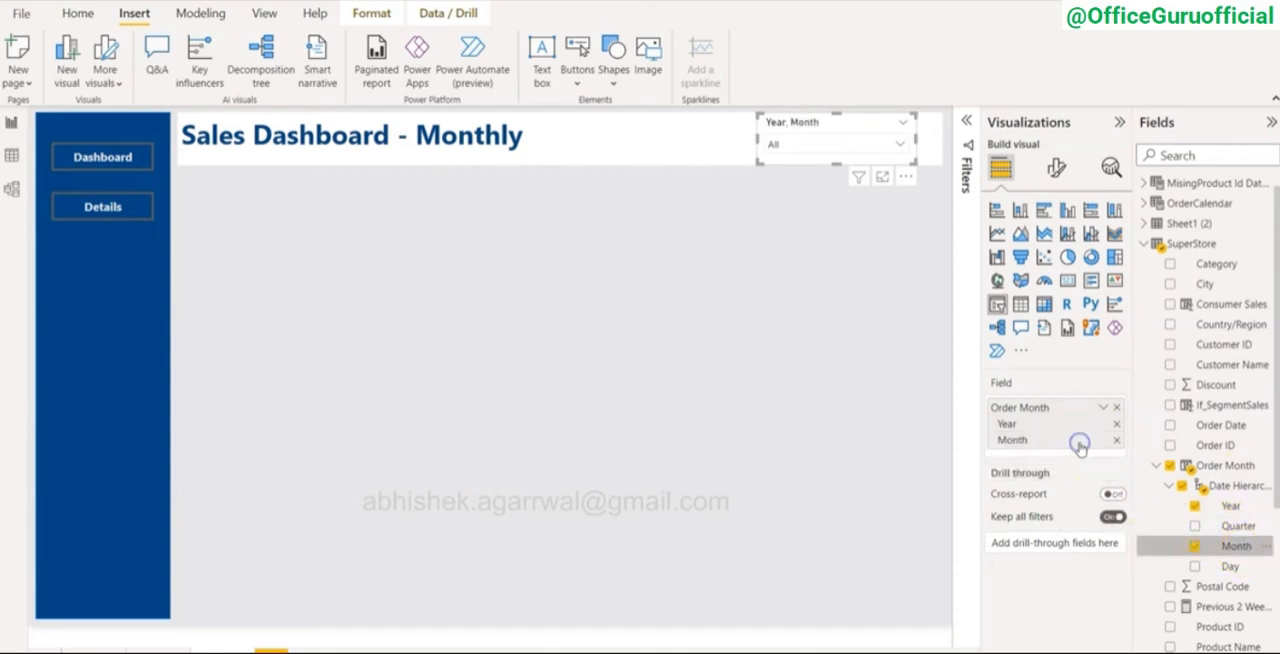
Step: Inspect the months under 2020 in the Year, Month slicer and compare its list with the finished dashboard's slicer
click(900, 144)
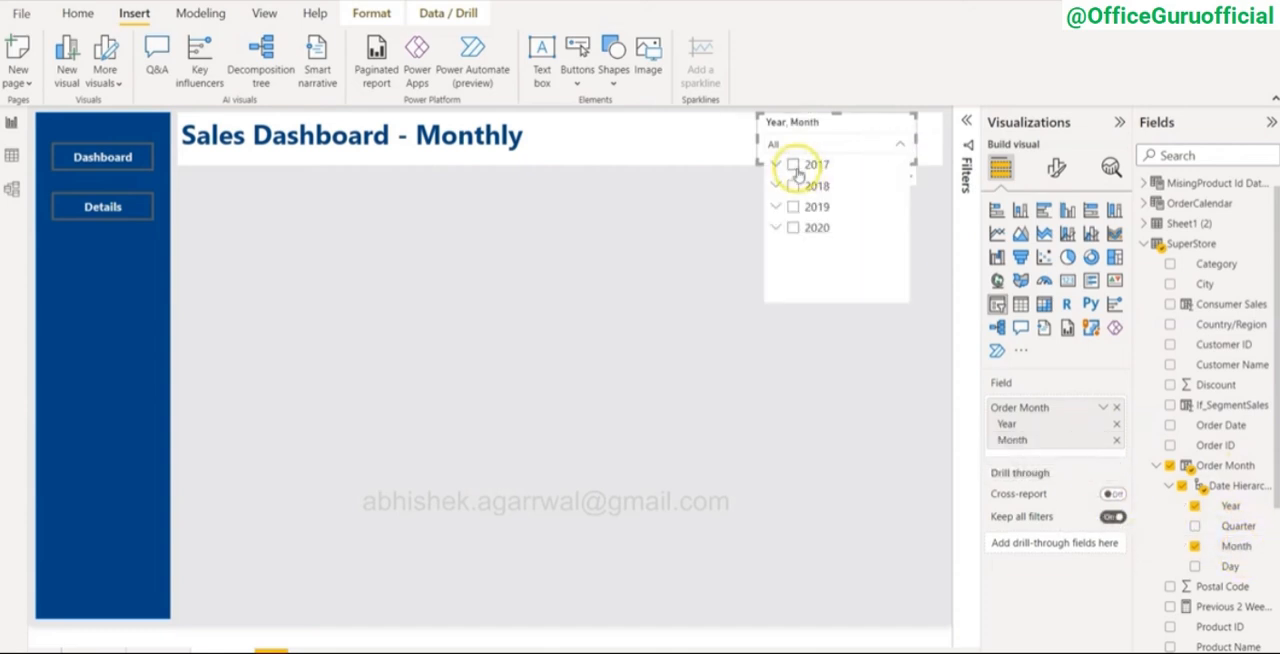
click(777, 229)
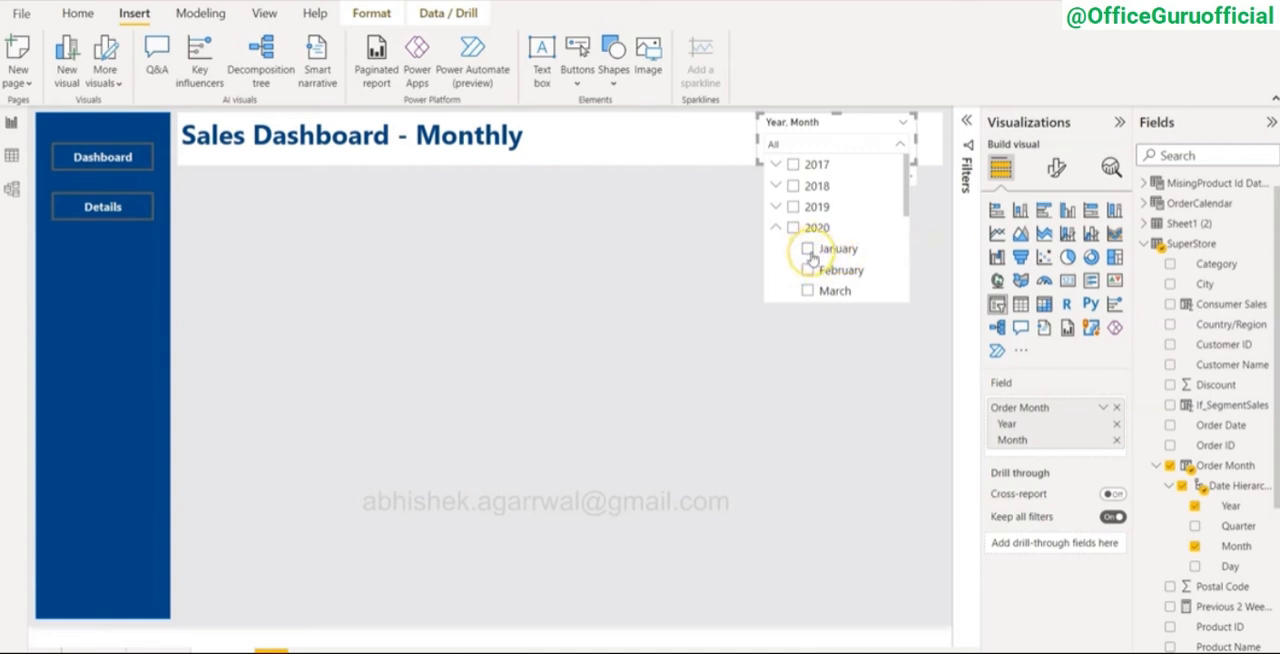
click(776, 227)
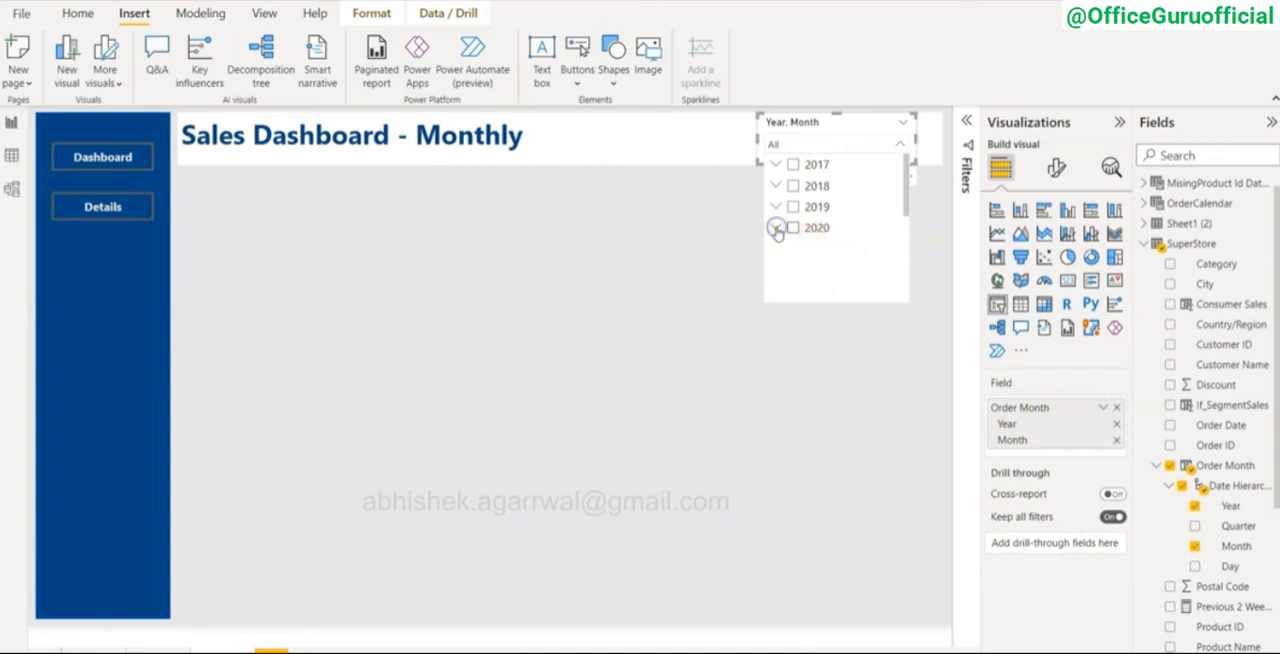
click(722, 246)
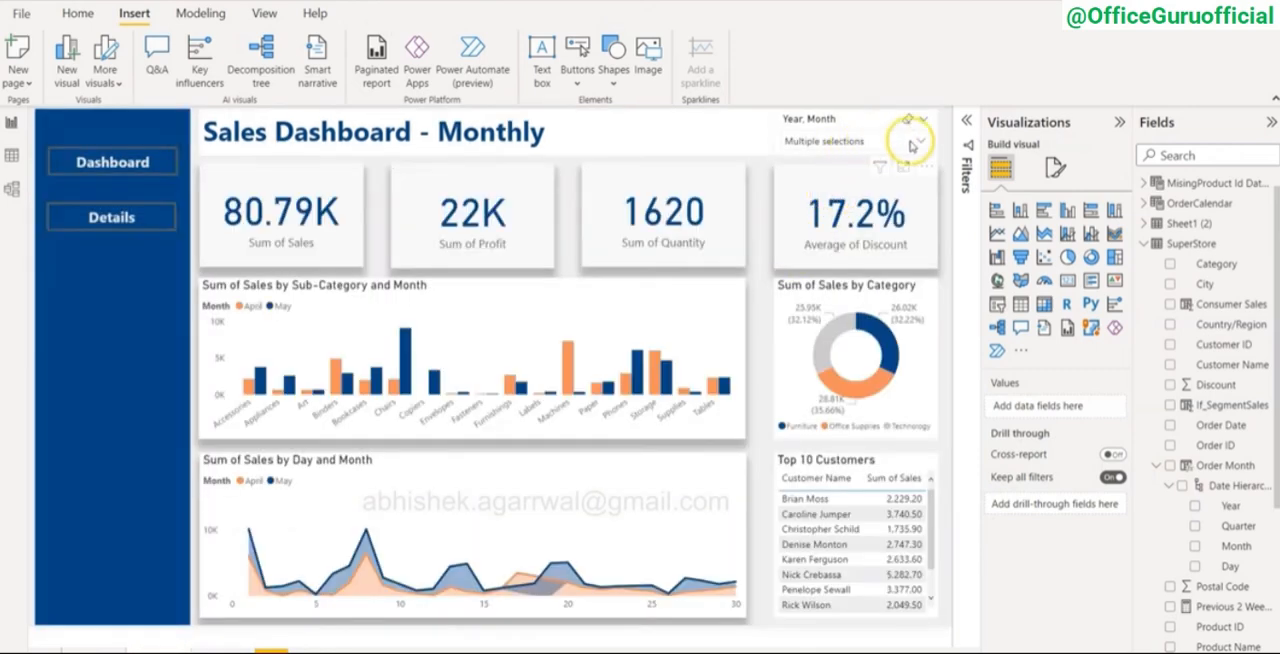
click(925, 142)
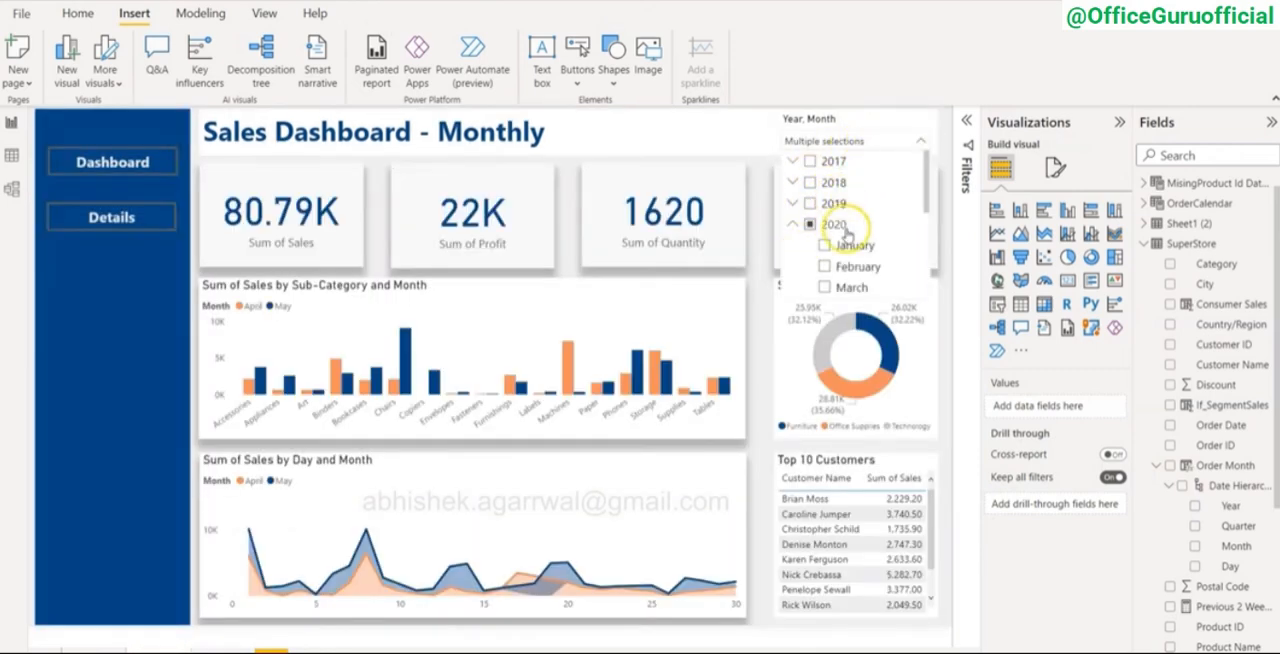
click(920, 142)
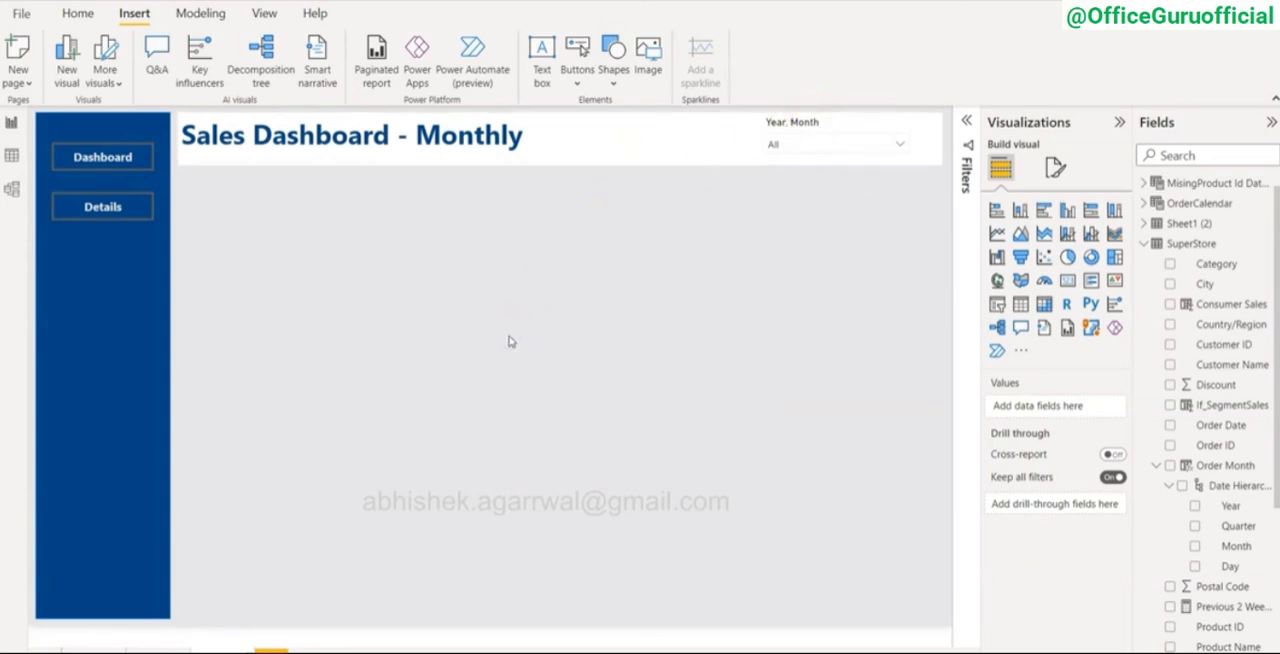
Step: Add a small card visual just below the title, next to the sidebar, showing the sum of Sales
click(1067, 283)
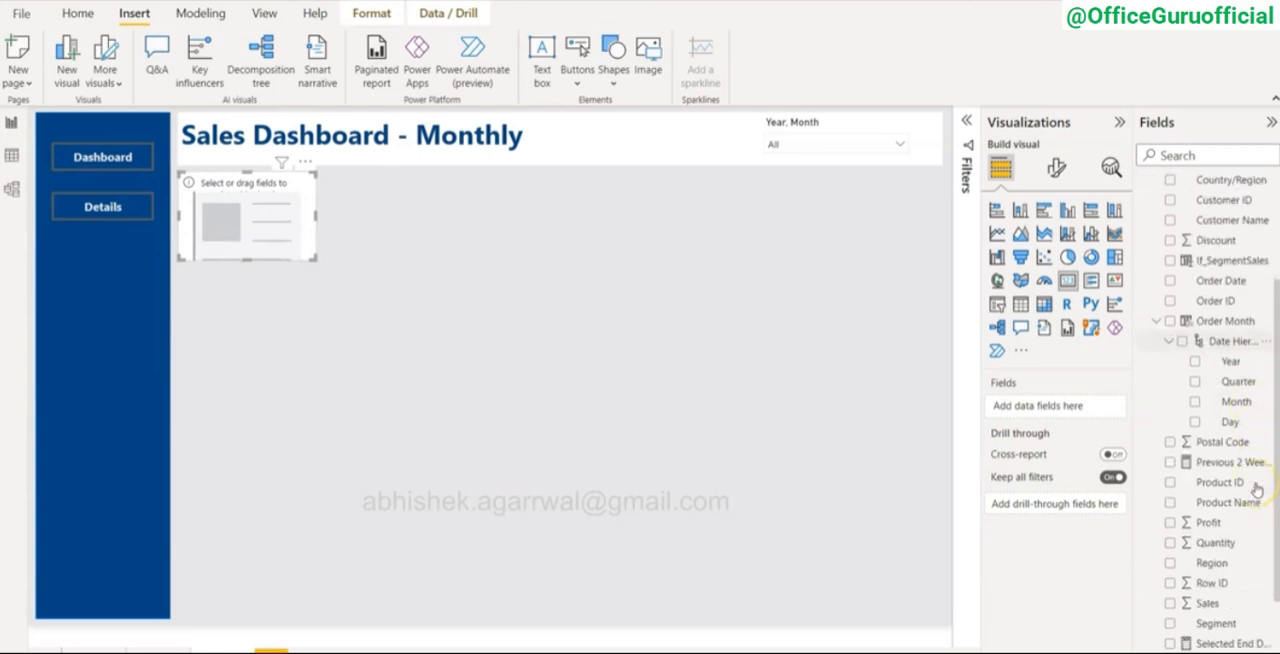
drag(1245, 495, 1078, 413)
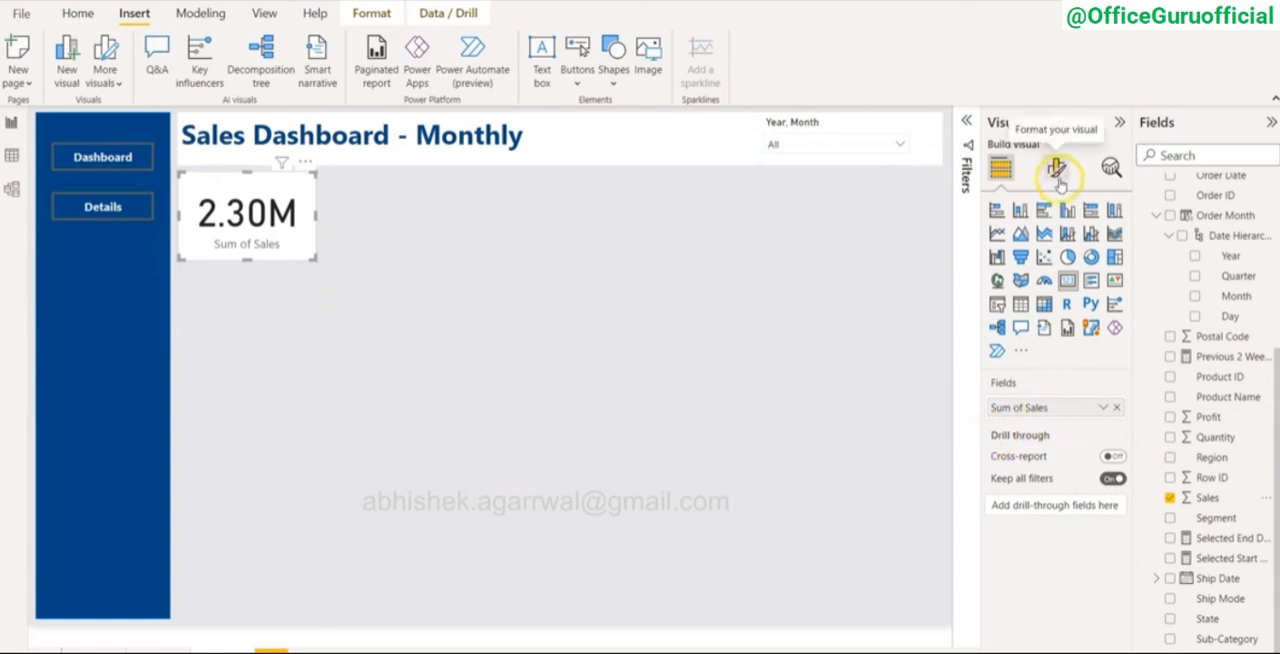
Step: Review the Sum of Sales card's callout value and category label formatting options
click(1057, 170)
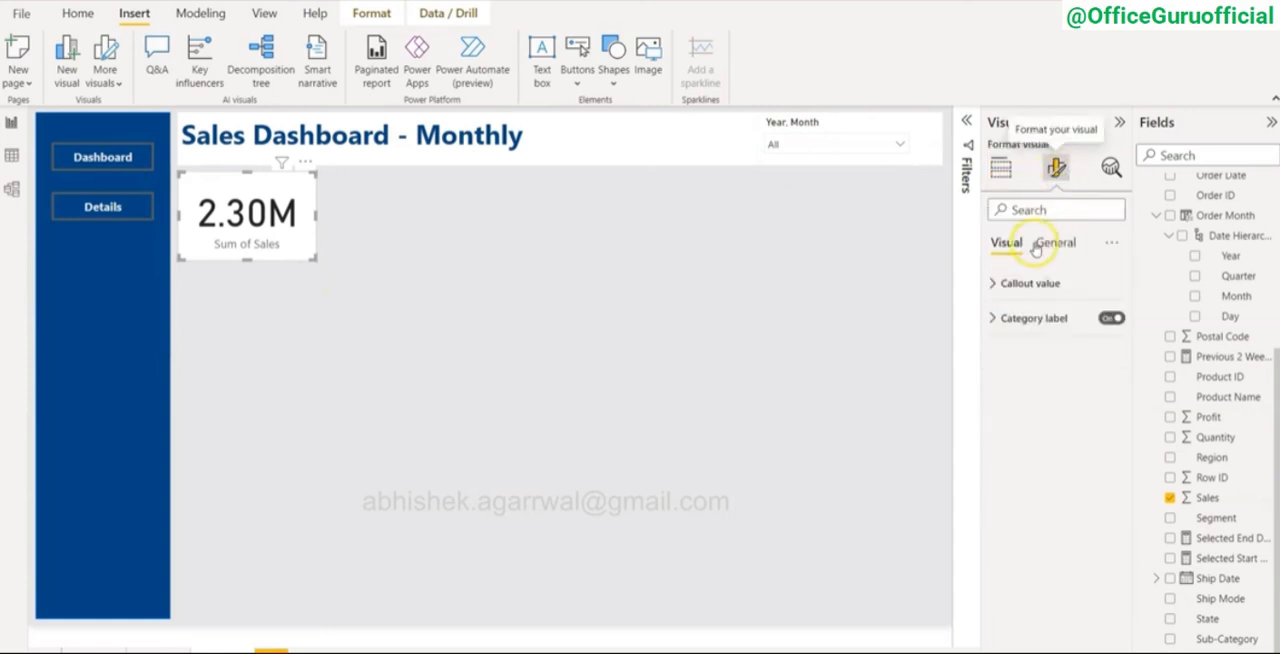
click(995, 285)
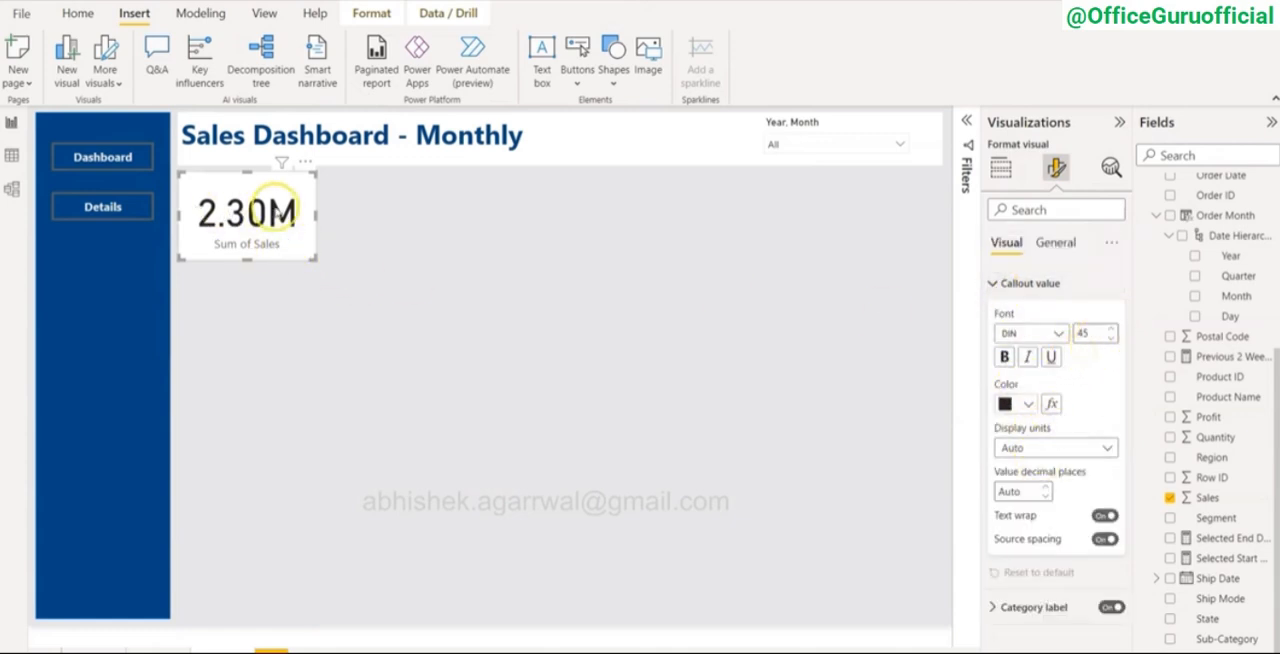
click(995, 285)
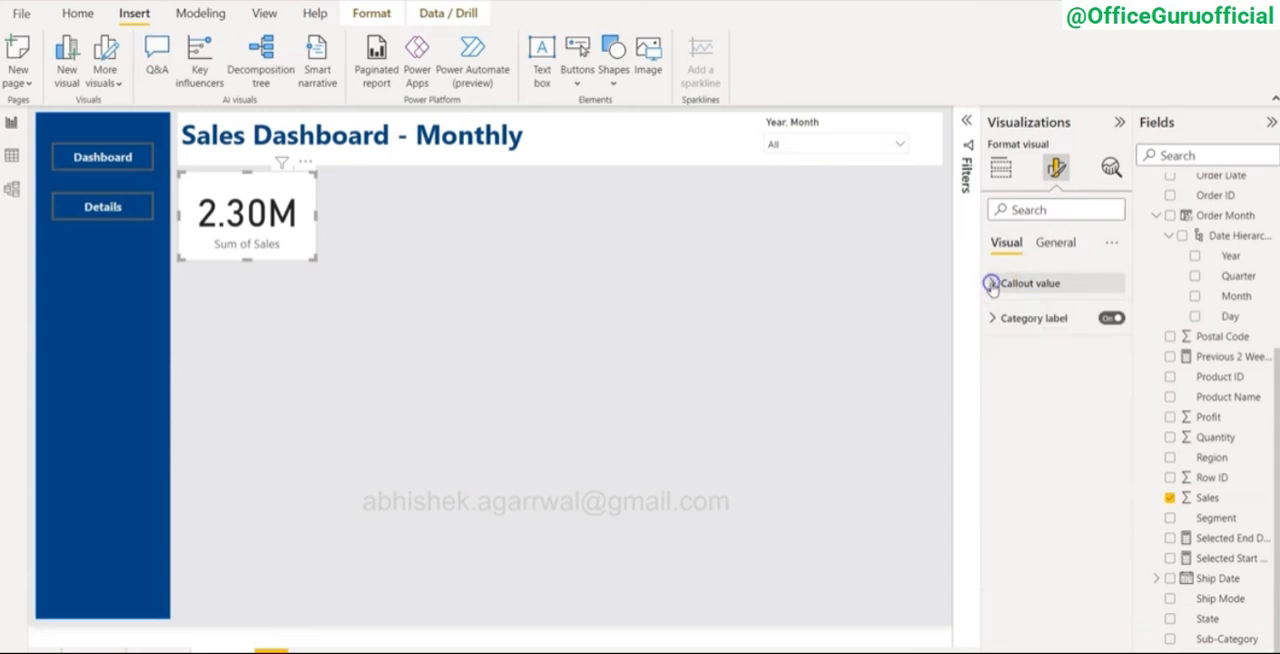
click(994, 318)
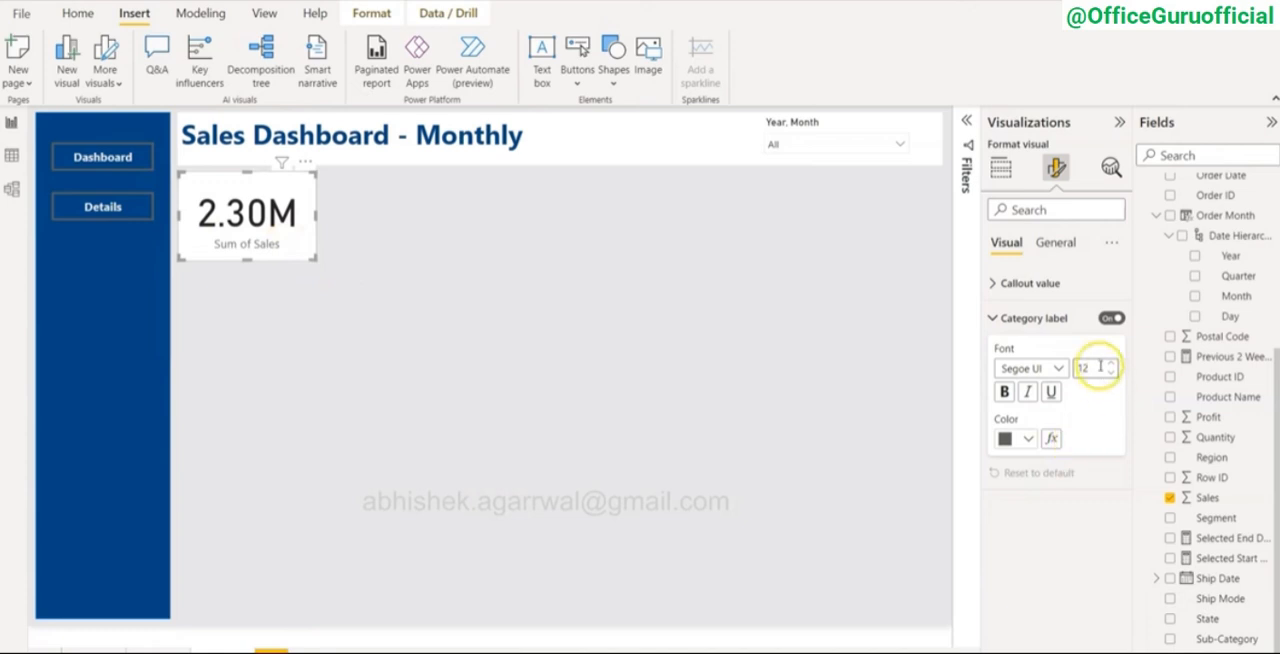
click(994, 318)
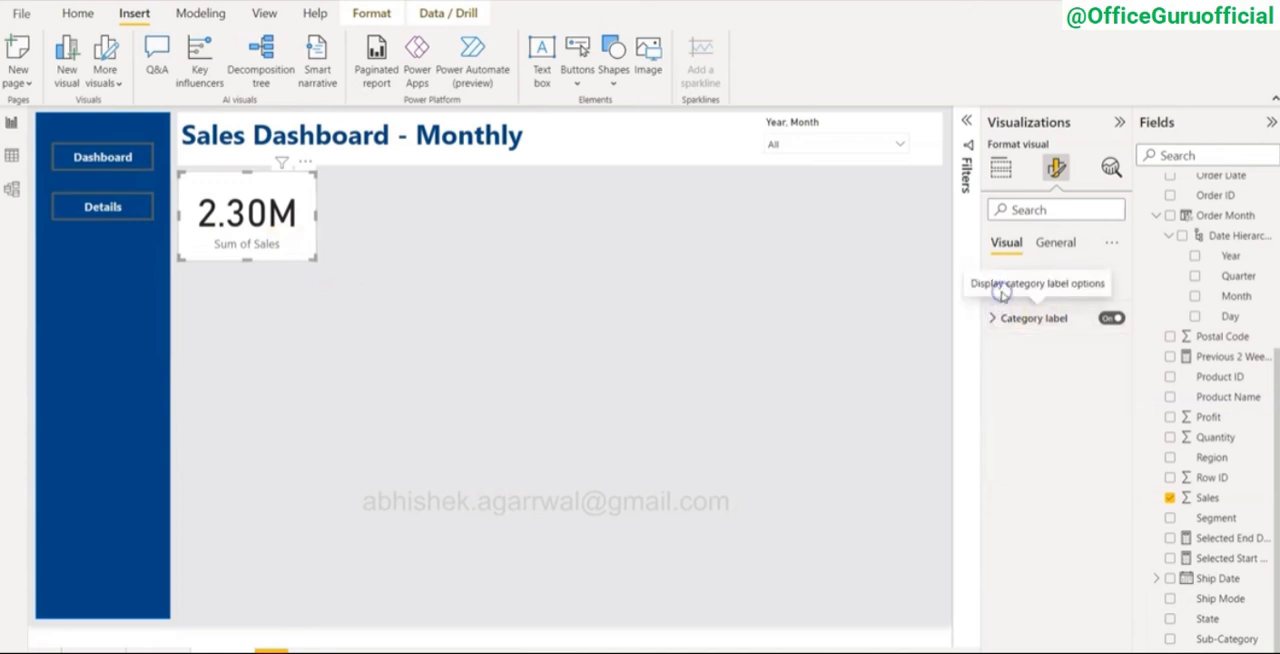
click(994, 284)
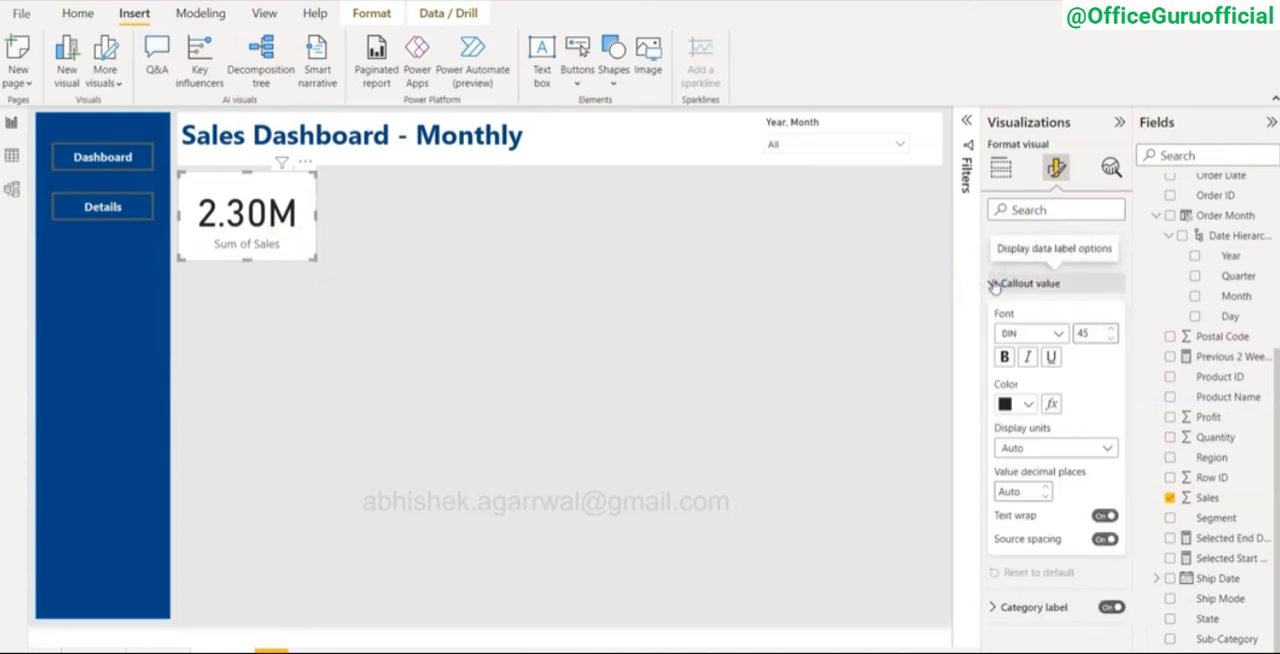
click(994, 284)
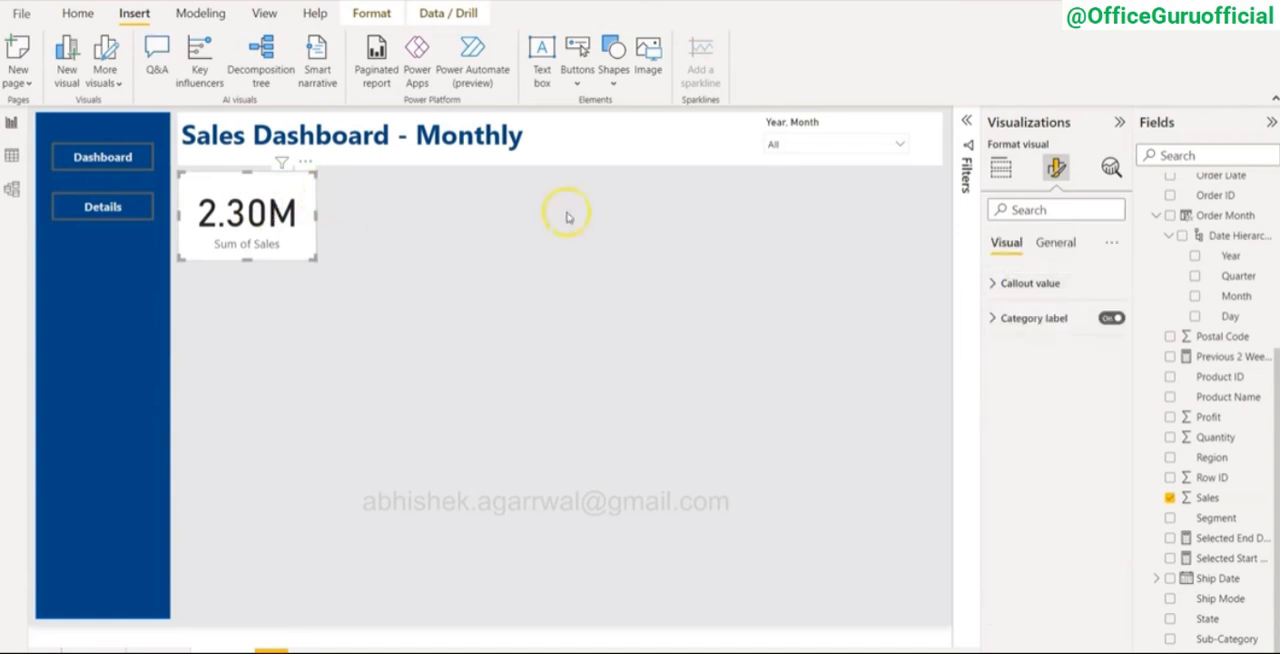
Step: Turn on the Sum of Sales card's shadow with its position set to Bottom right
click(1057, 242)
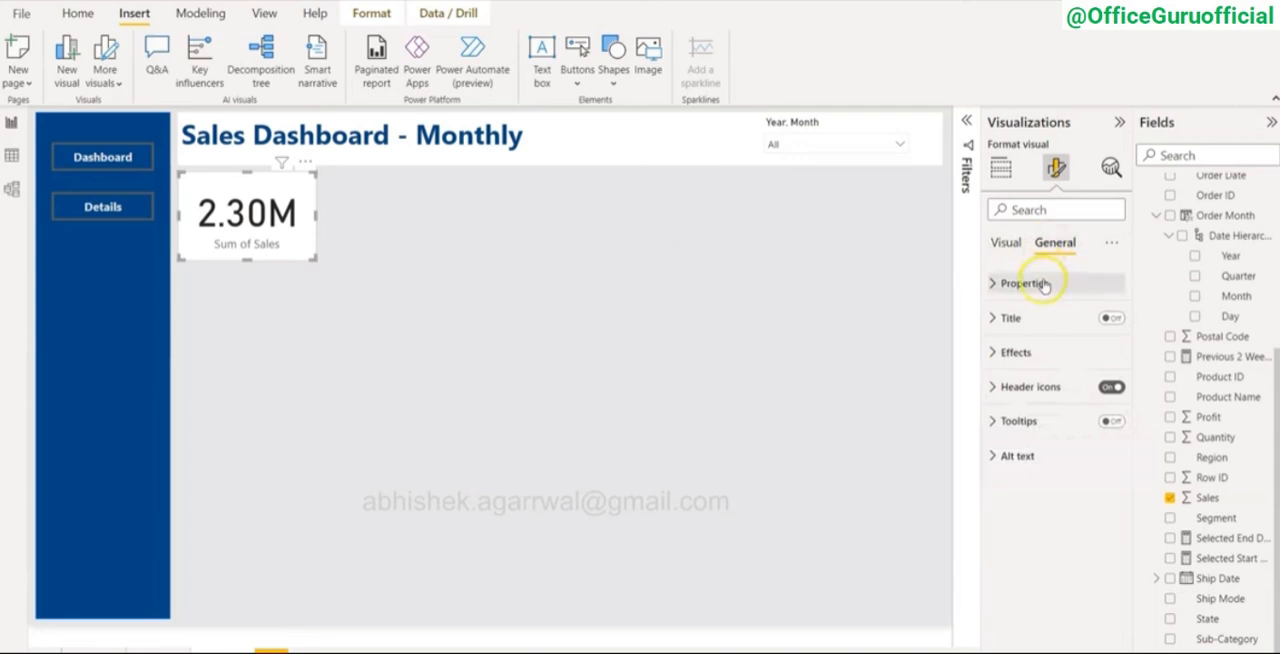
click(993, 353)
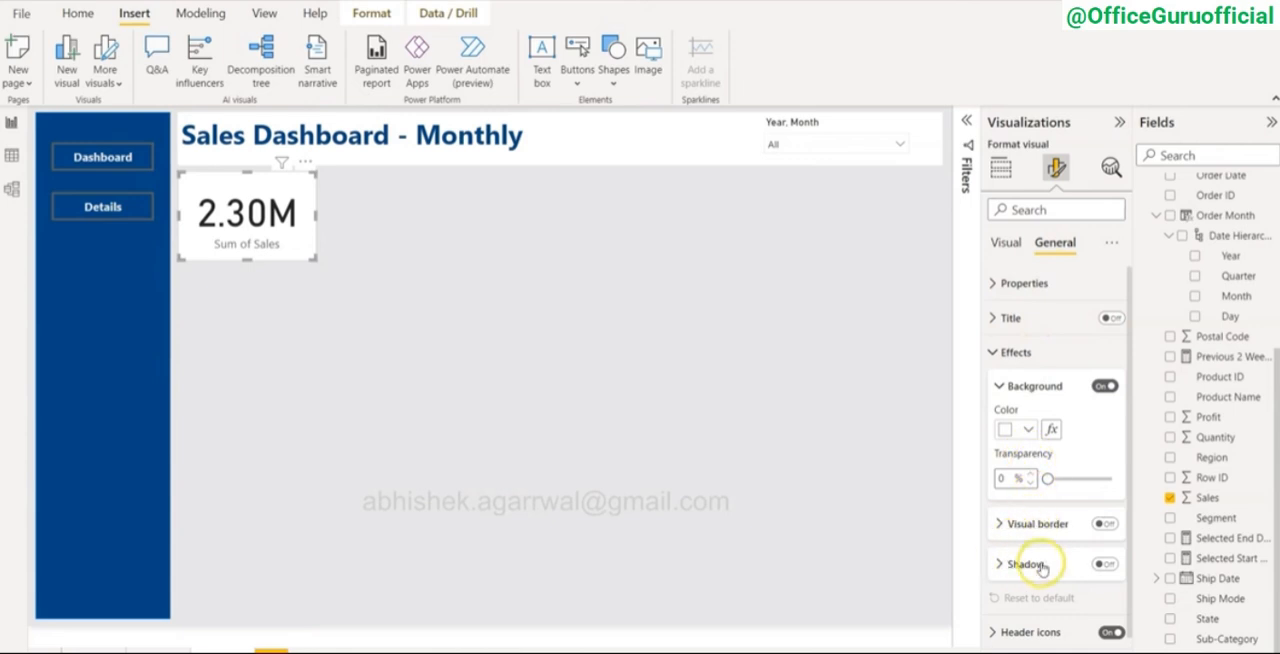
click(1104, 565)
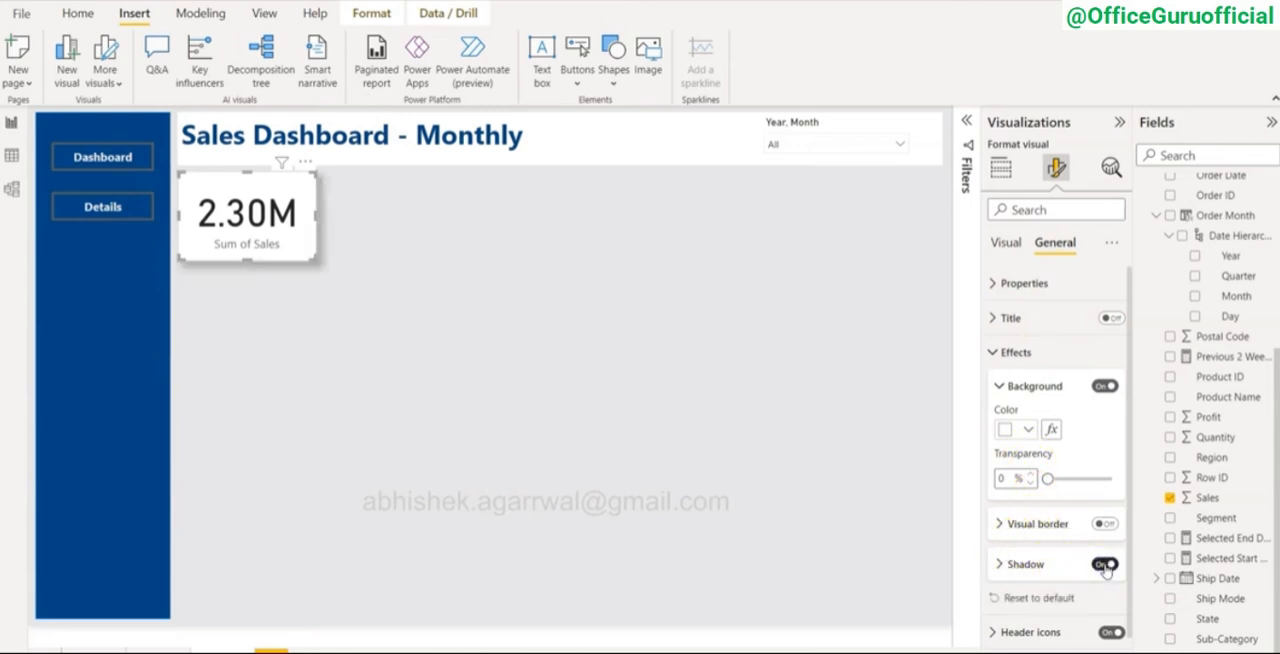
click(1104, 565)
click(998, 564)
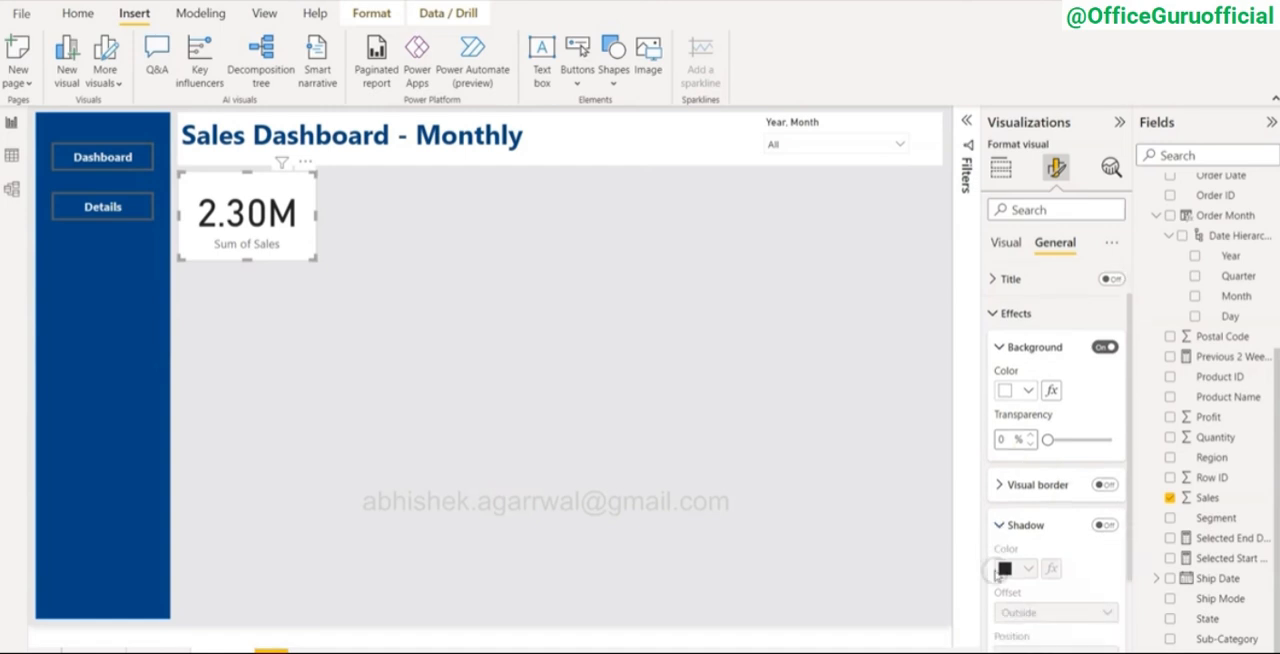
scroll(996, 570, down, 2)
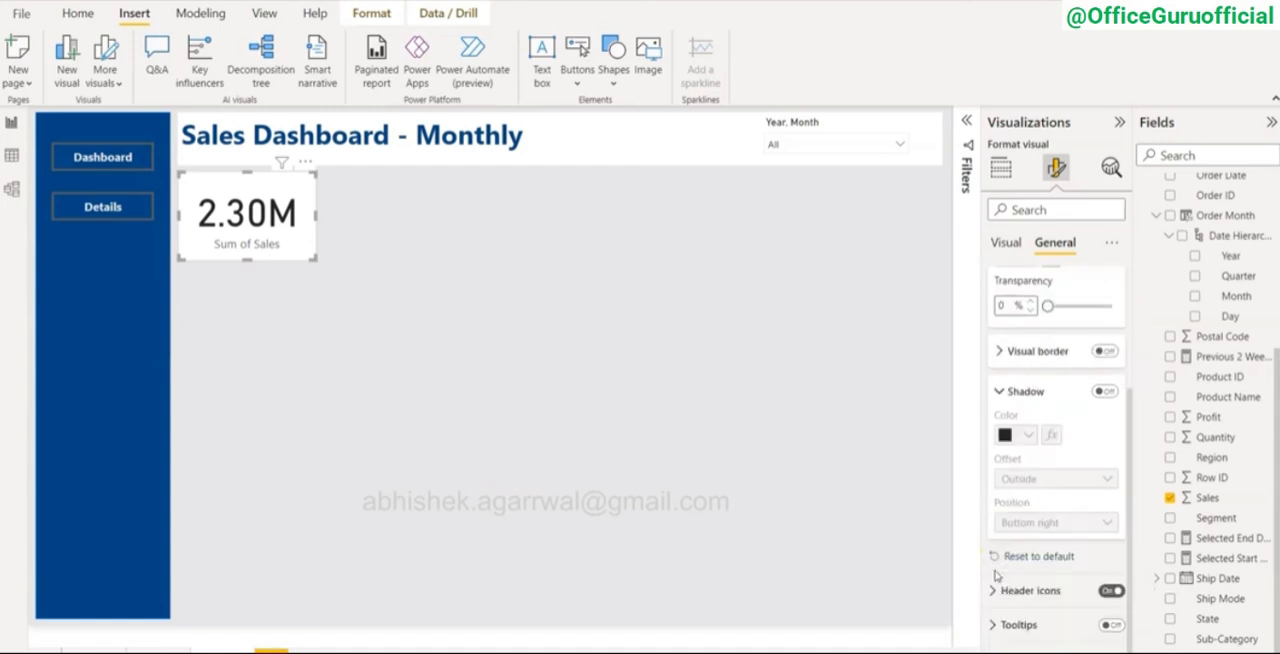
click(1106, 393)
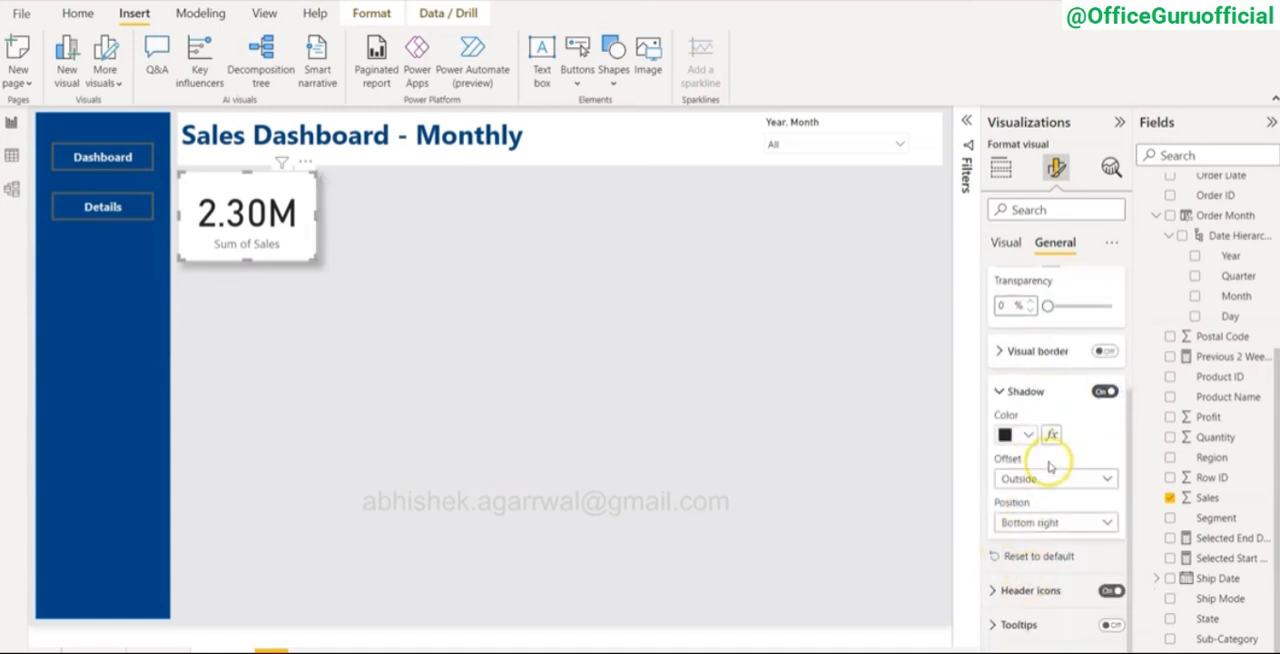
click(1043, 522)
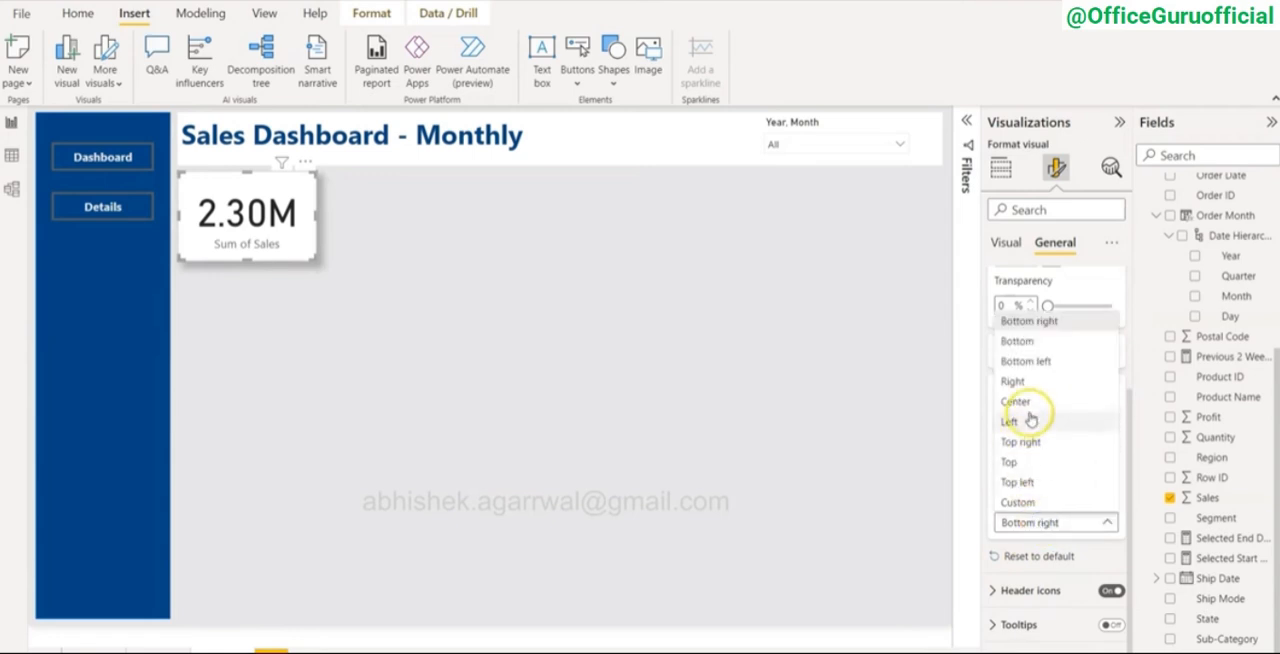
click(1030, 326)
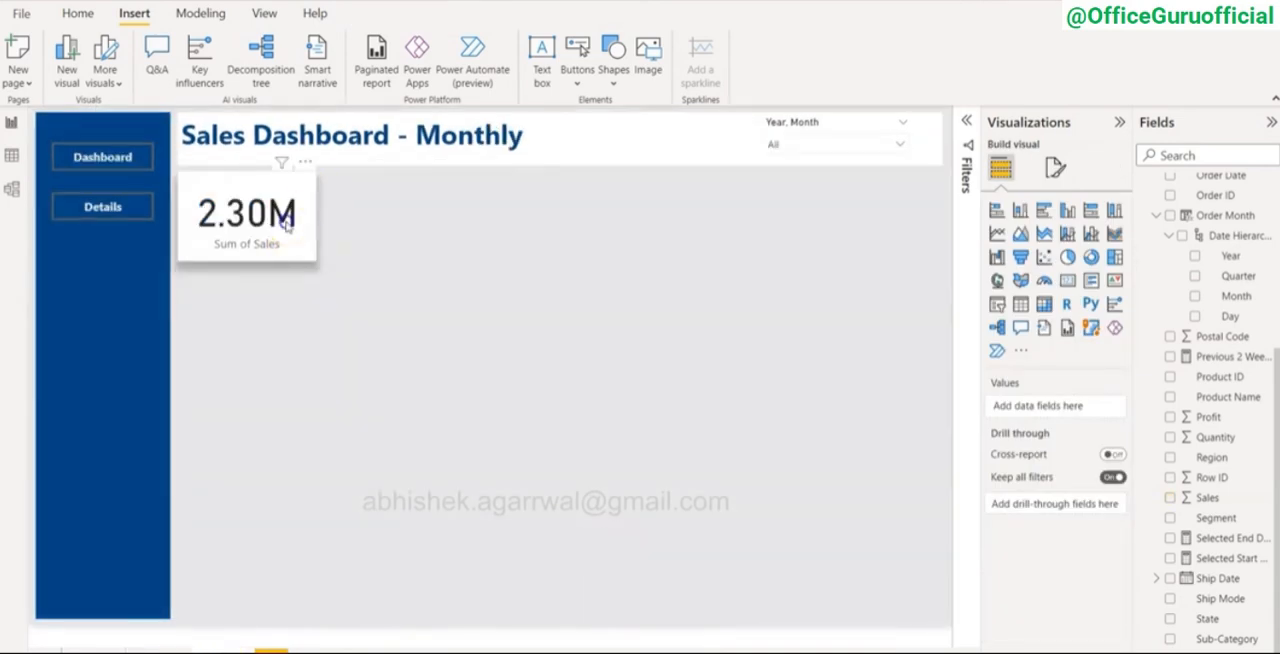
Step: Enlarge the Sum of Sales card slightly and set its callout value color to dark blue #094780 (Theme color 1, 50% darker)
click(316, 258)
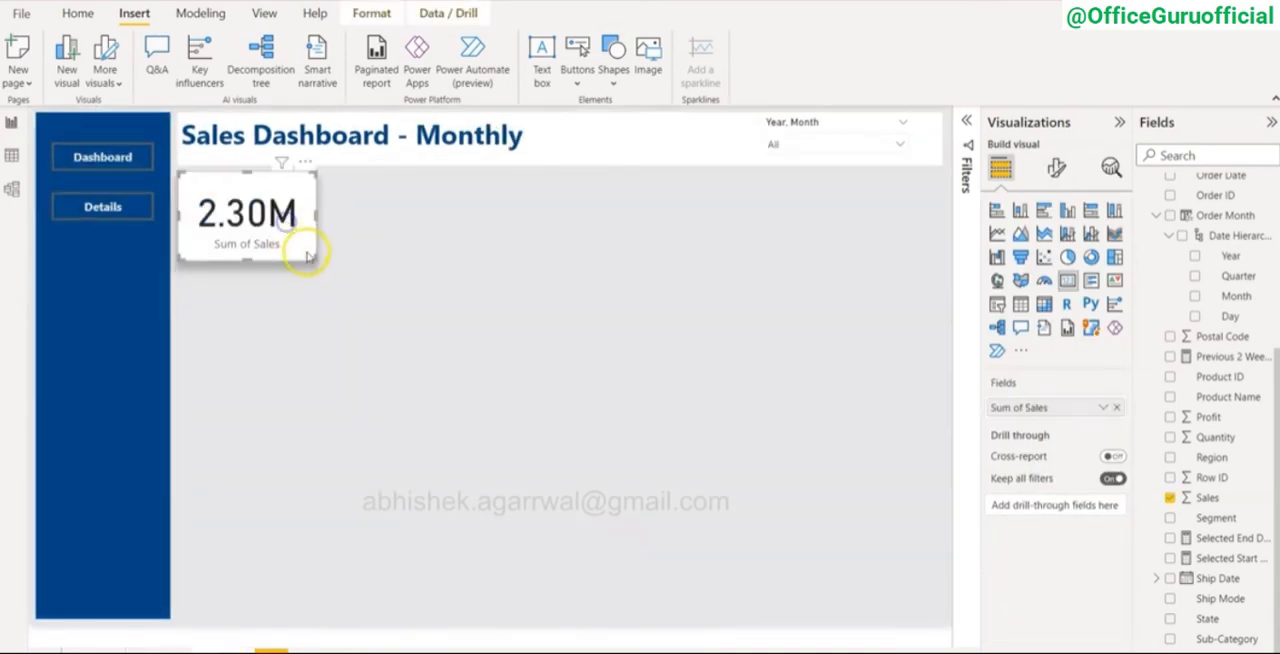
drag(314, 258, 326, 264)
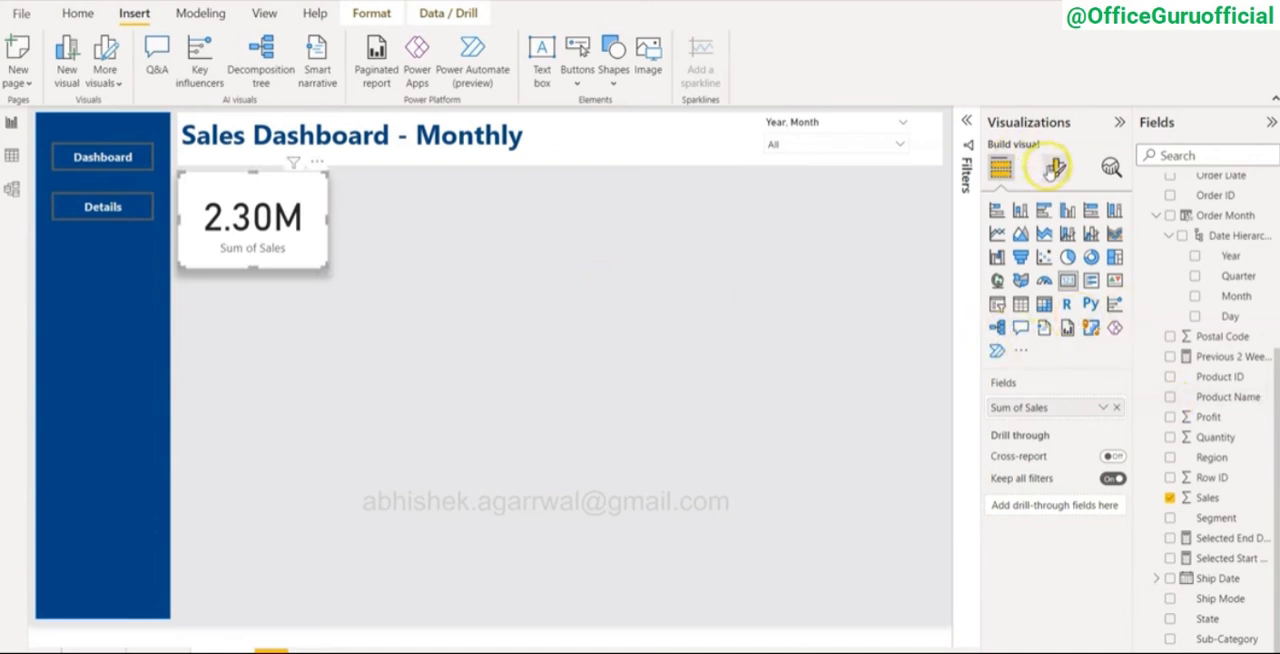
click(1057, 167)
click(1045, 284)
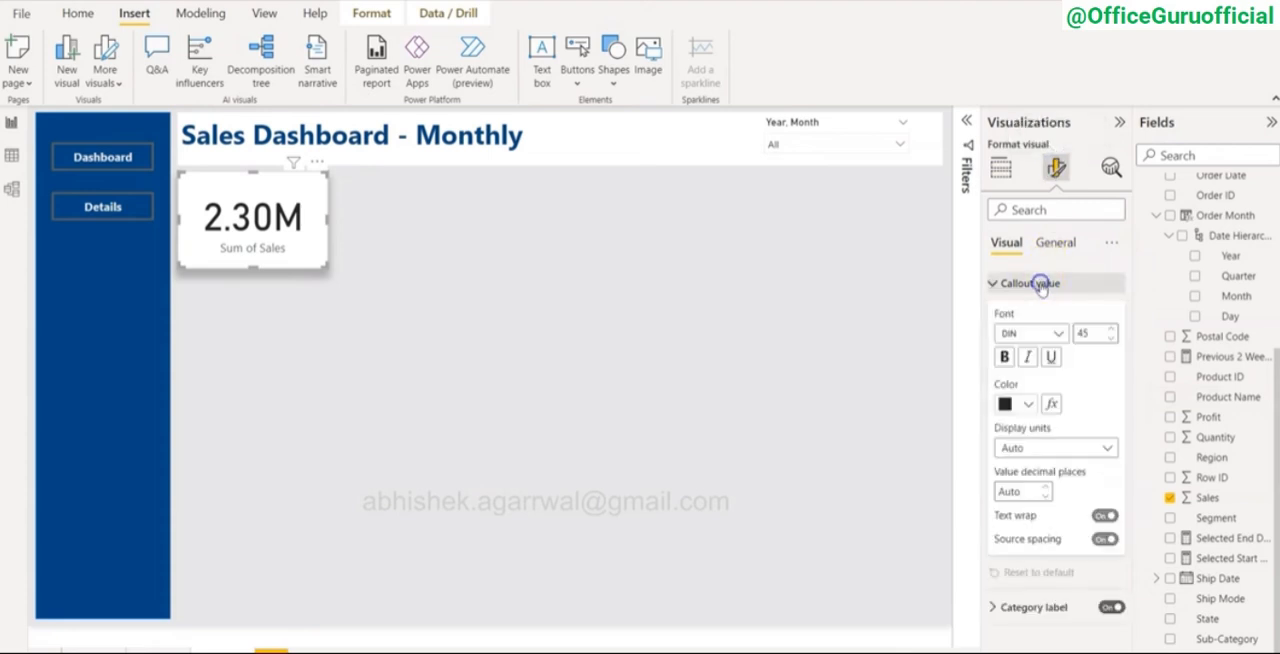
click(1029, 404)
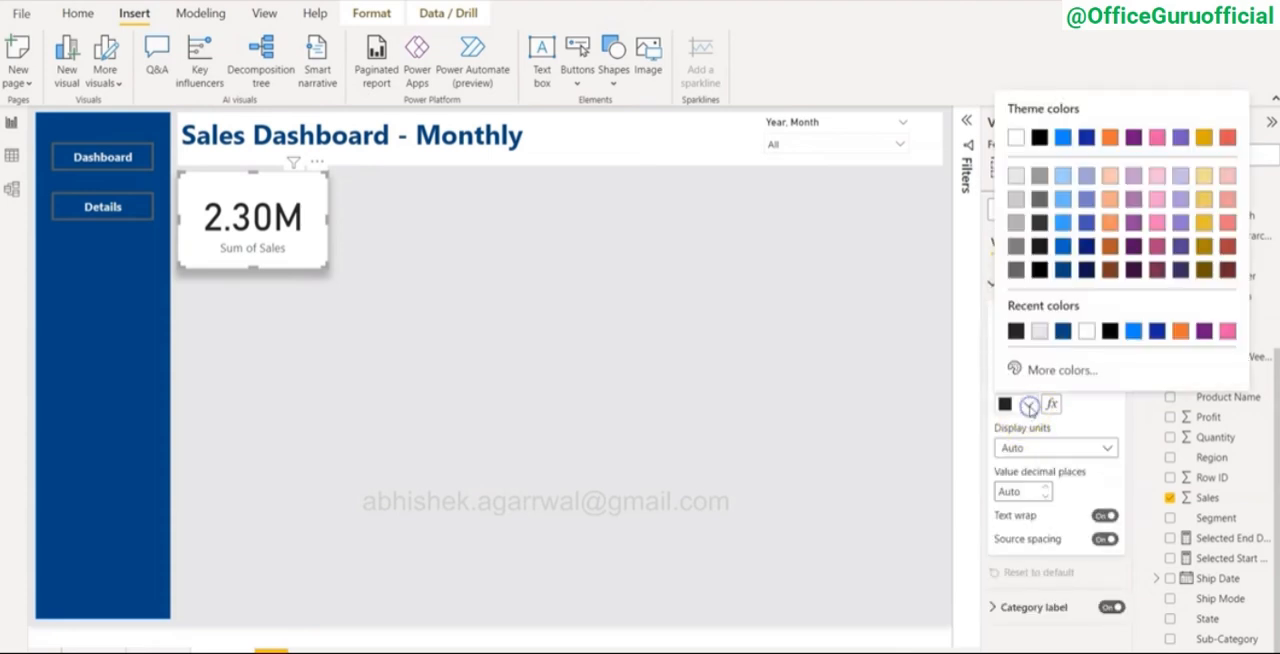
click(1063, 270)
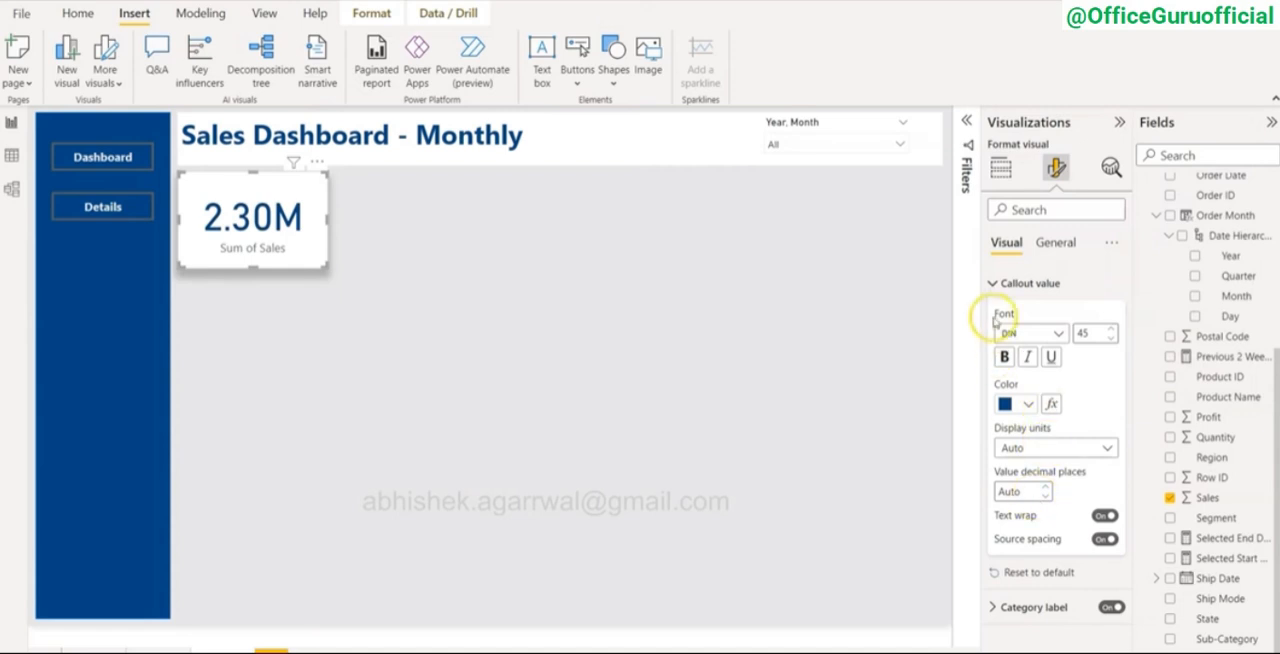
click(997, 283)
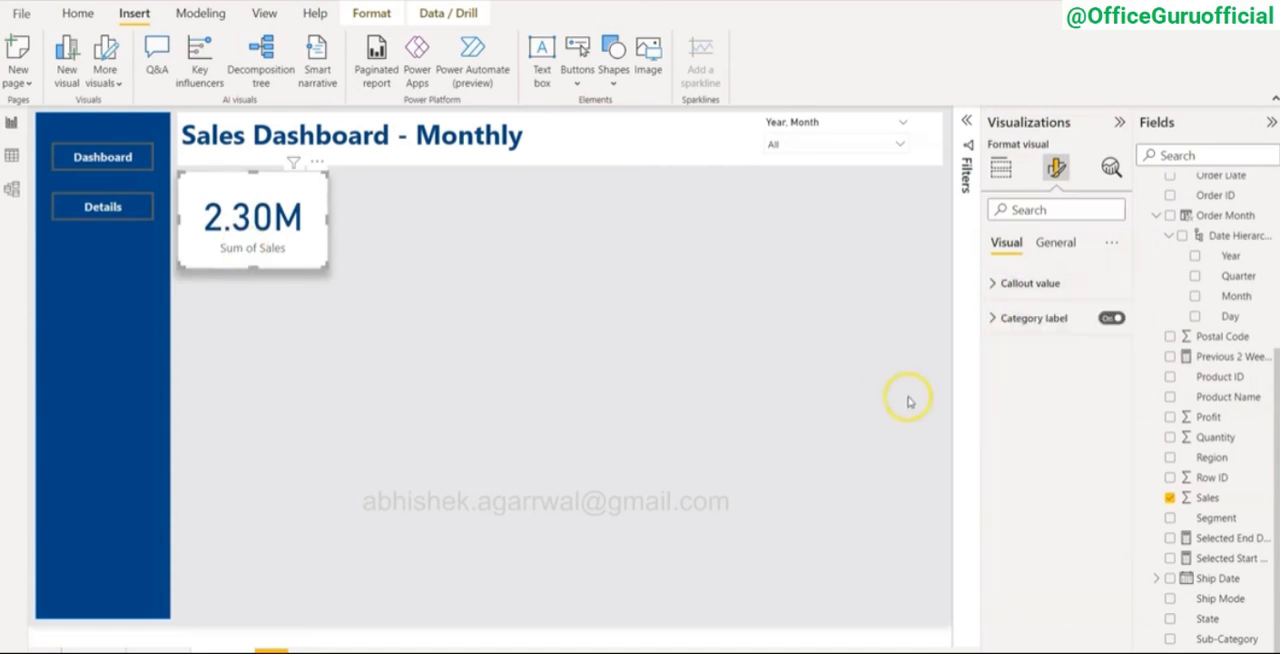
Step: Set the card's category label color to the same dark blue as the callout value
click(990, 318)
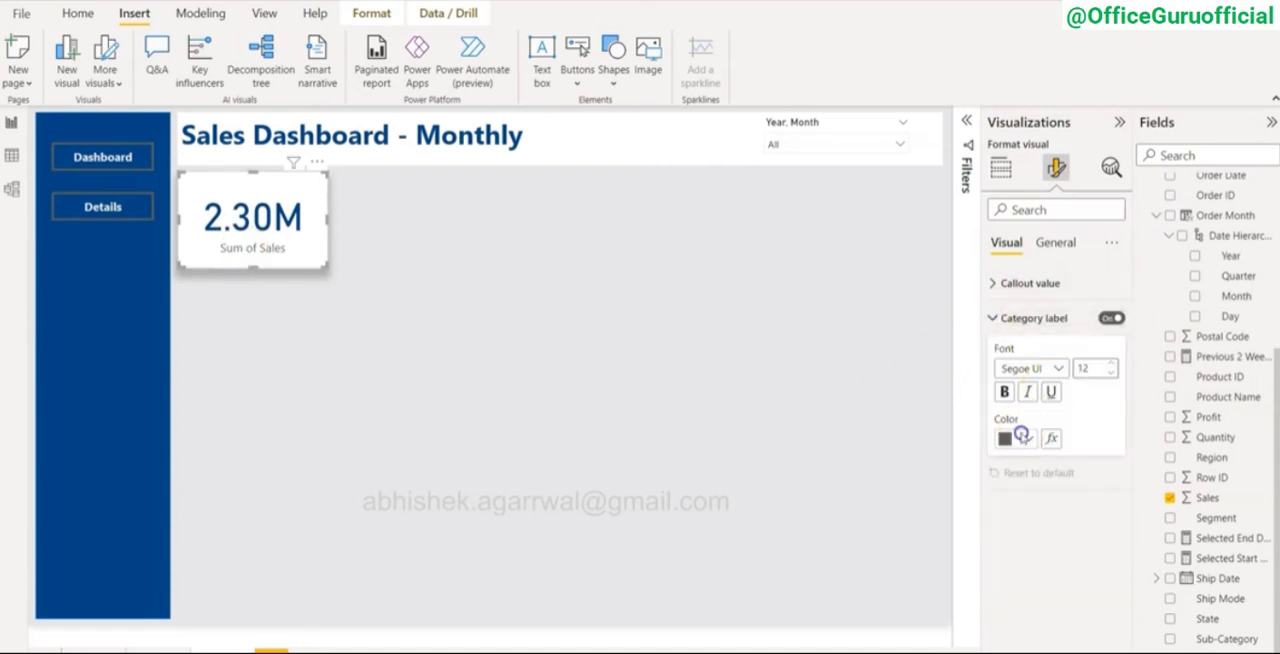
click(1012, 437)
click(1064, 312)
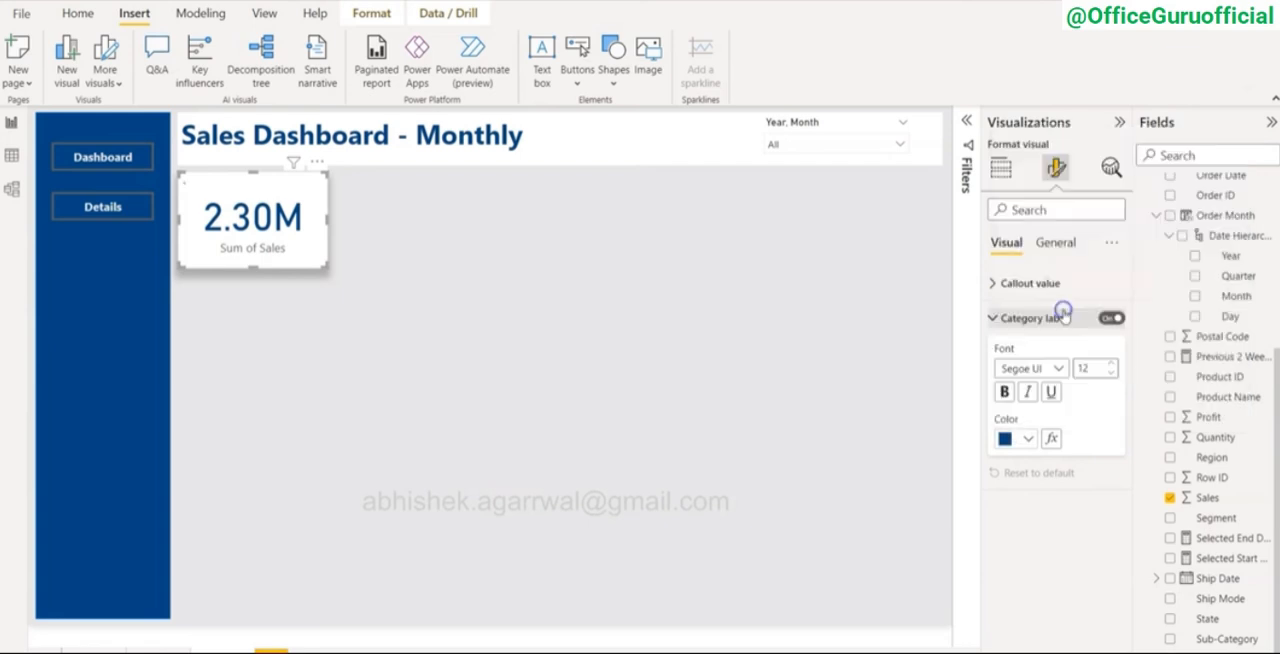
click(597, 414)
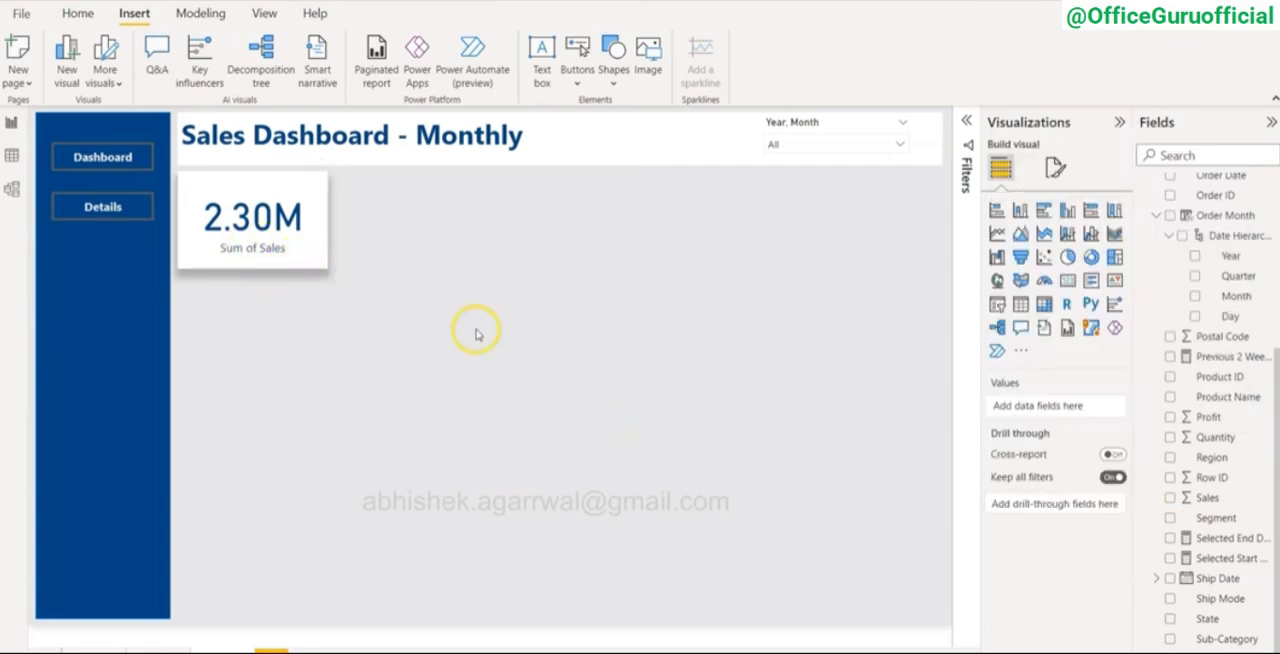
Step: Make three copies of the Sum of Sales card and place all four in a row below the title
click(310, 259)
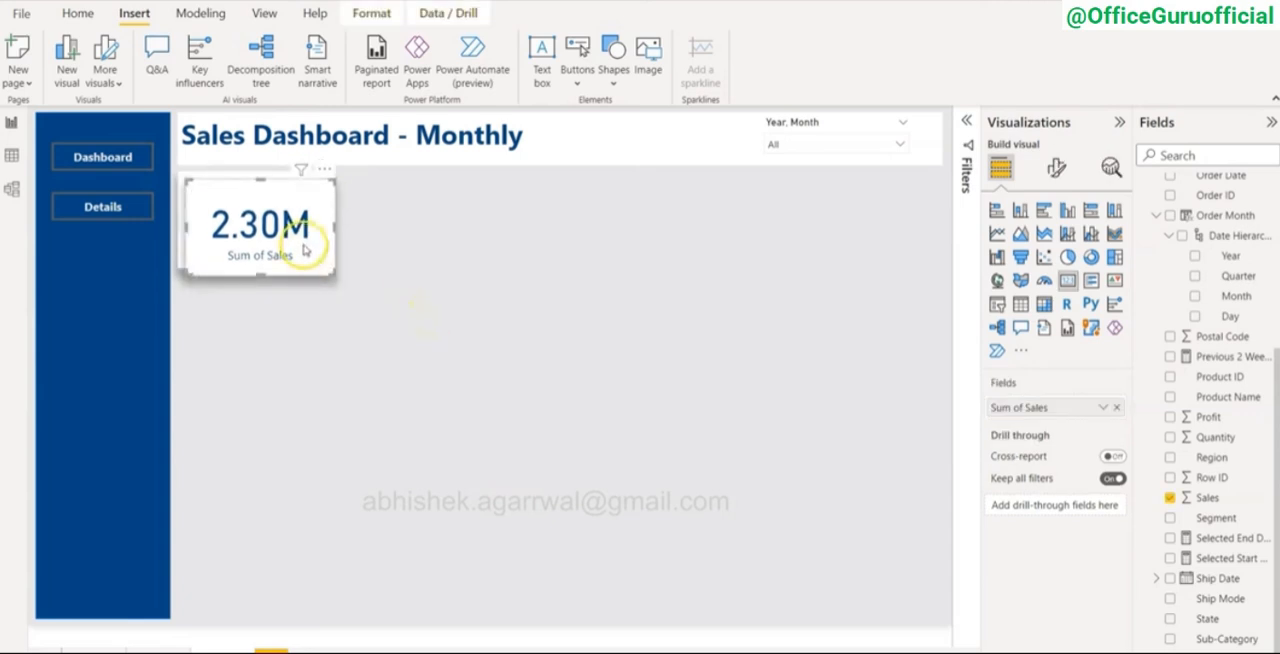
key(ctrl+c)
key(ctrl+v)
drag(306, 240, 877, 222)
key(ctrl+v)
key(ctrl+v)
drag(630, 228, 692, 225)
drag(446, 232, 478, 232)
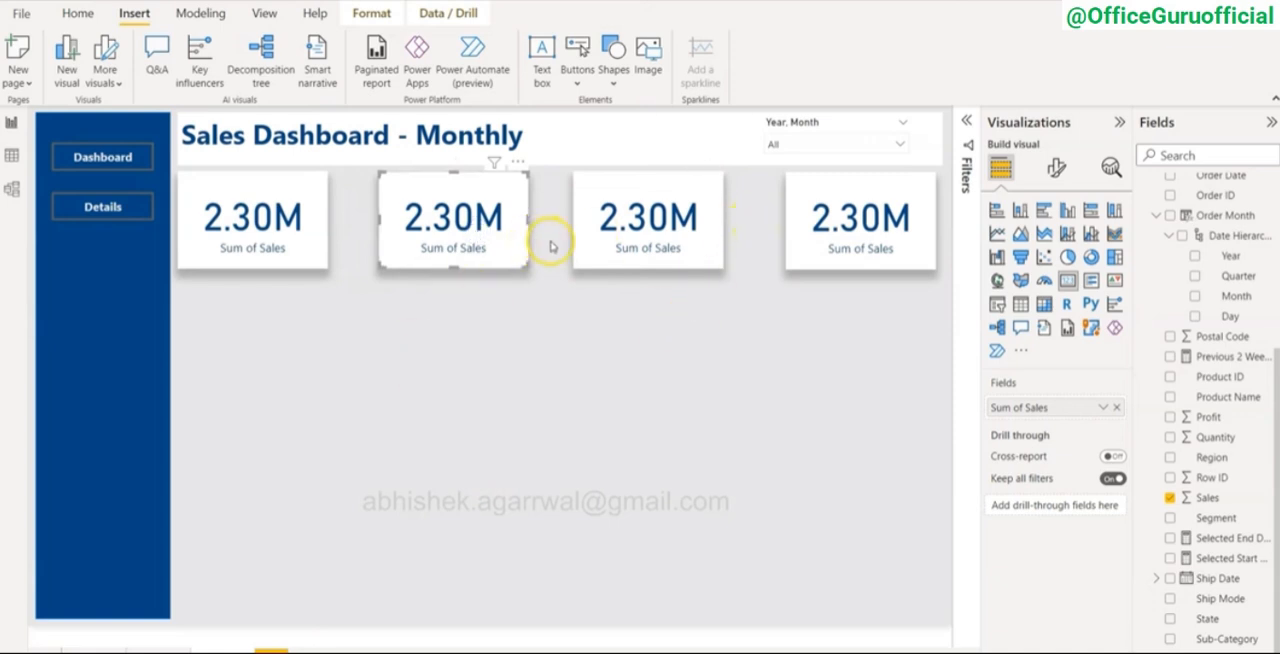
Step: Distribute the four cards horizontally so they are evenly spaced
click(272, 236)
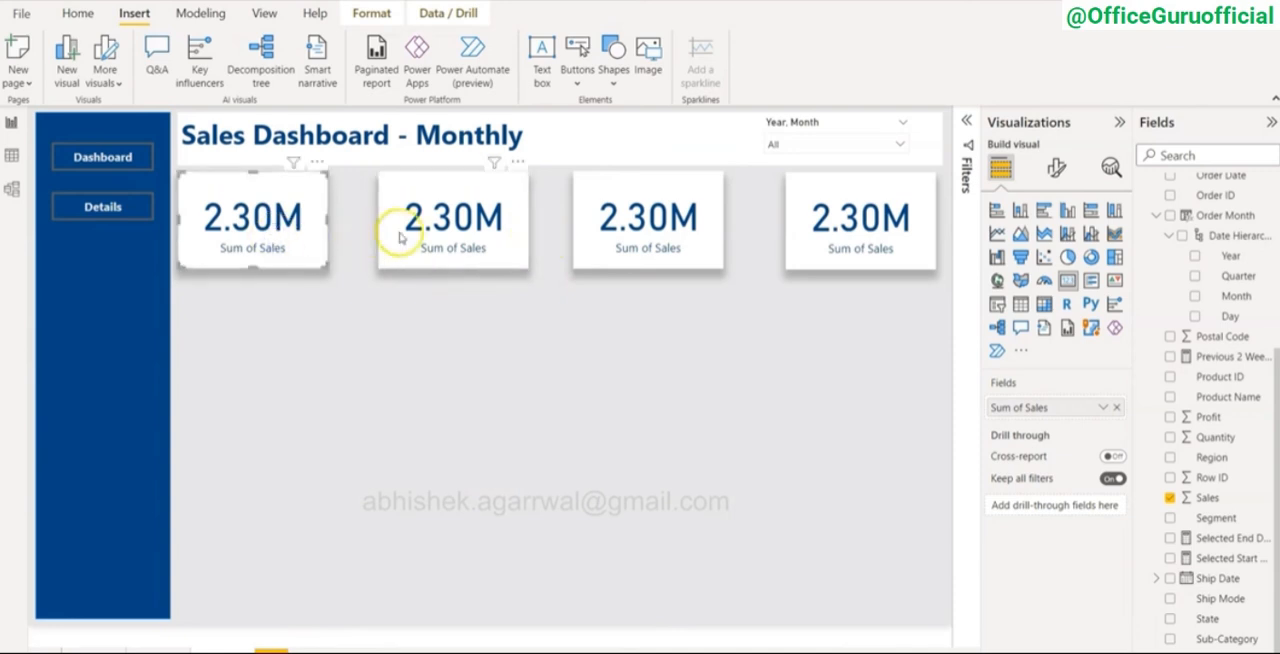
ctrl+click(446, 230)
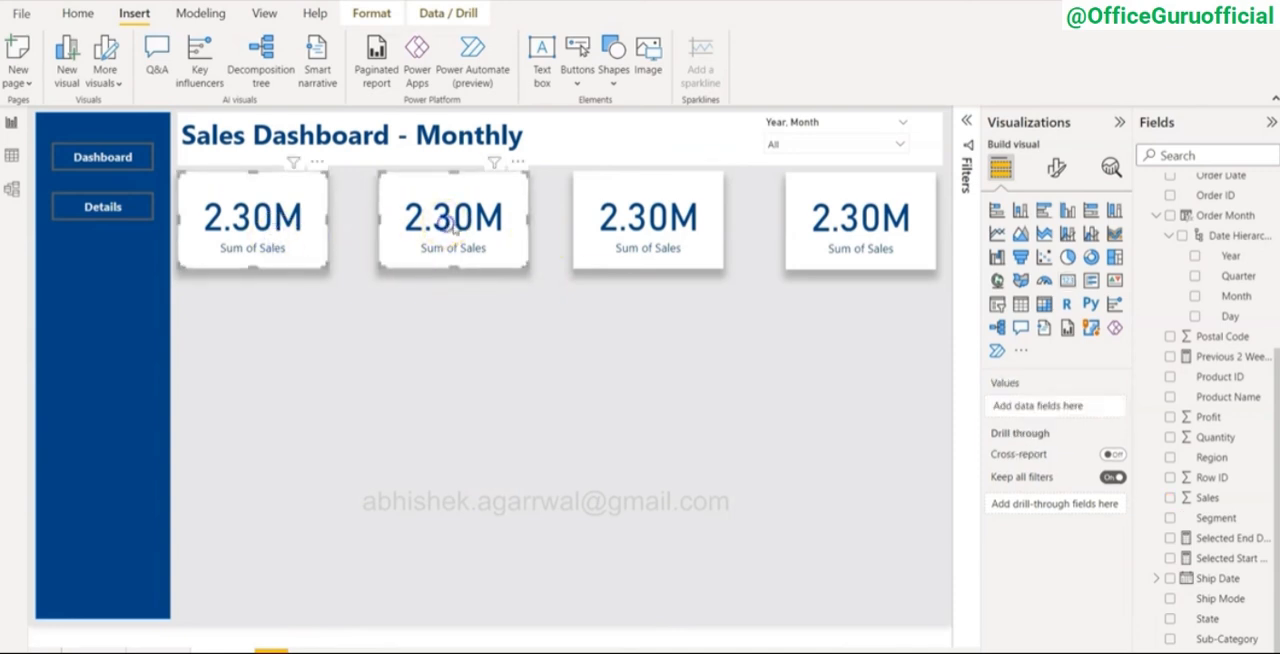
ctrl+click(627, 236)
ctrl+click(818, 229)
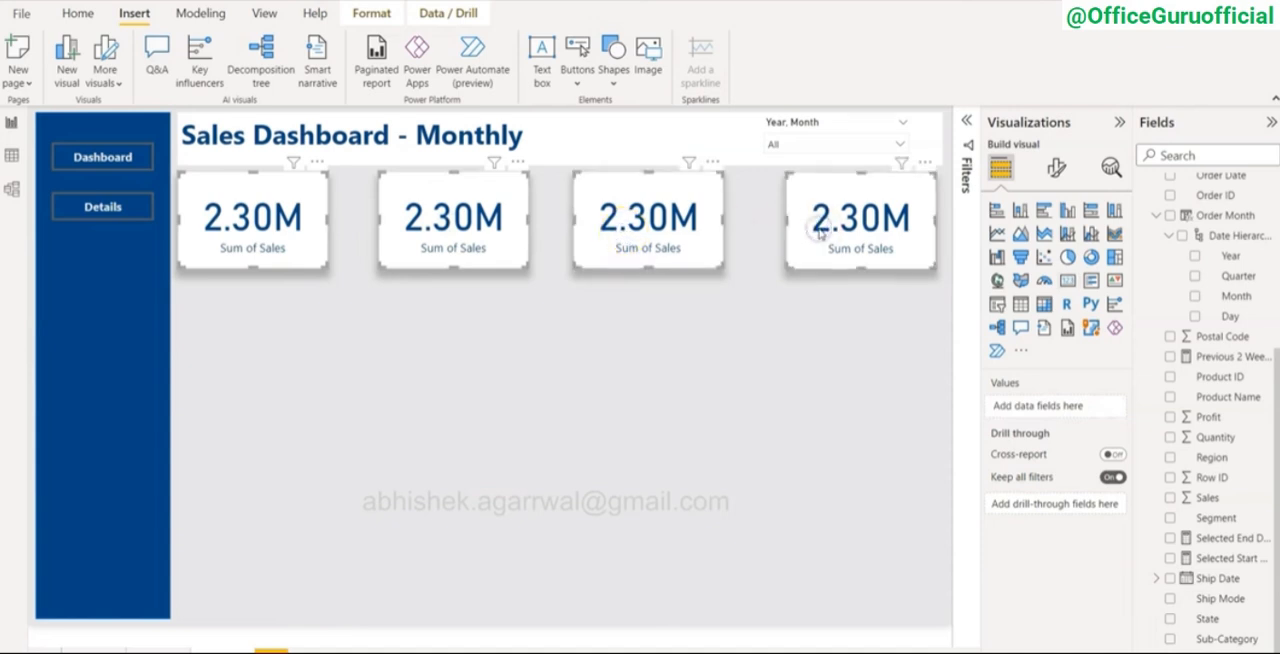
click(374, 13)
click(358, 55)
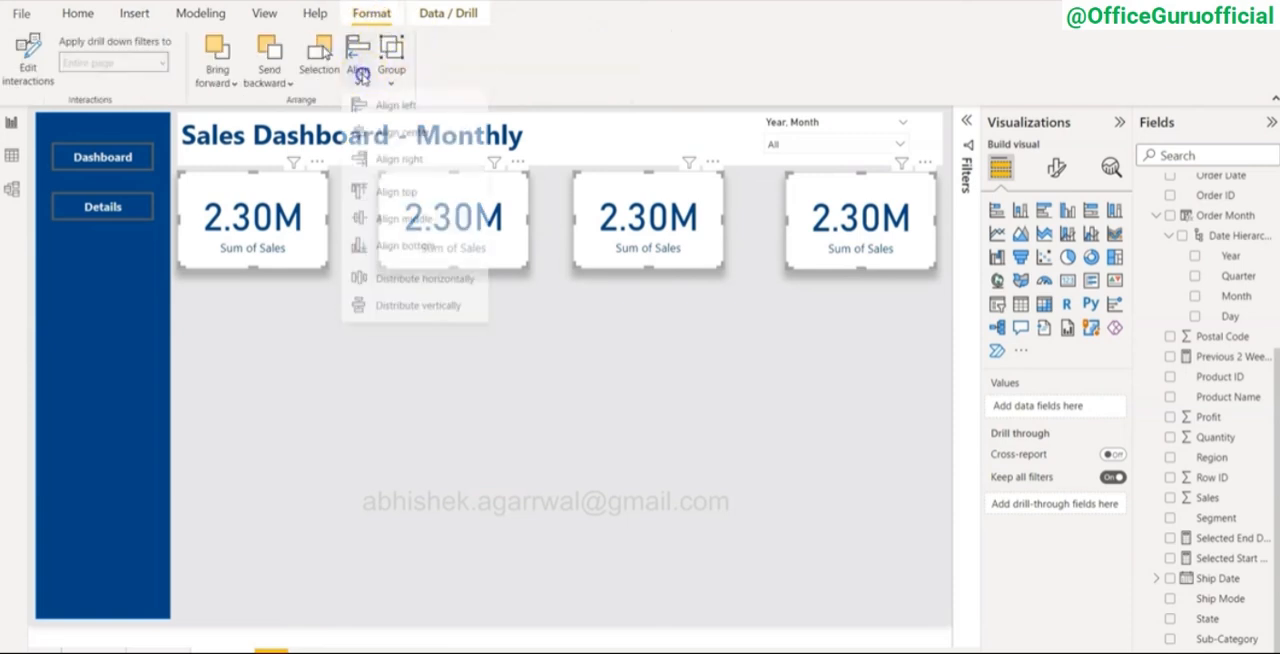
click(422, 288)
click(475, 364)
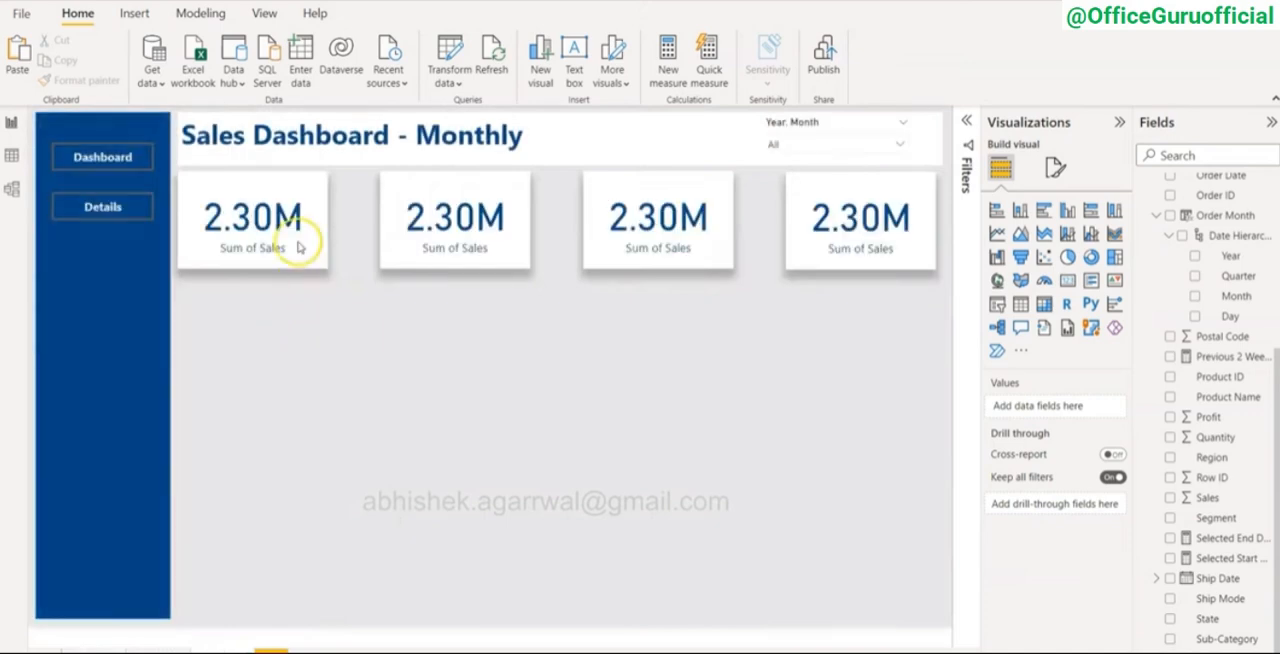
Step: Widen the first Sum of Sales card slightly
click(298, 230)
drag(327, 219, 343, 219)
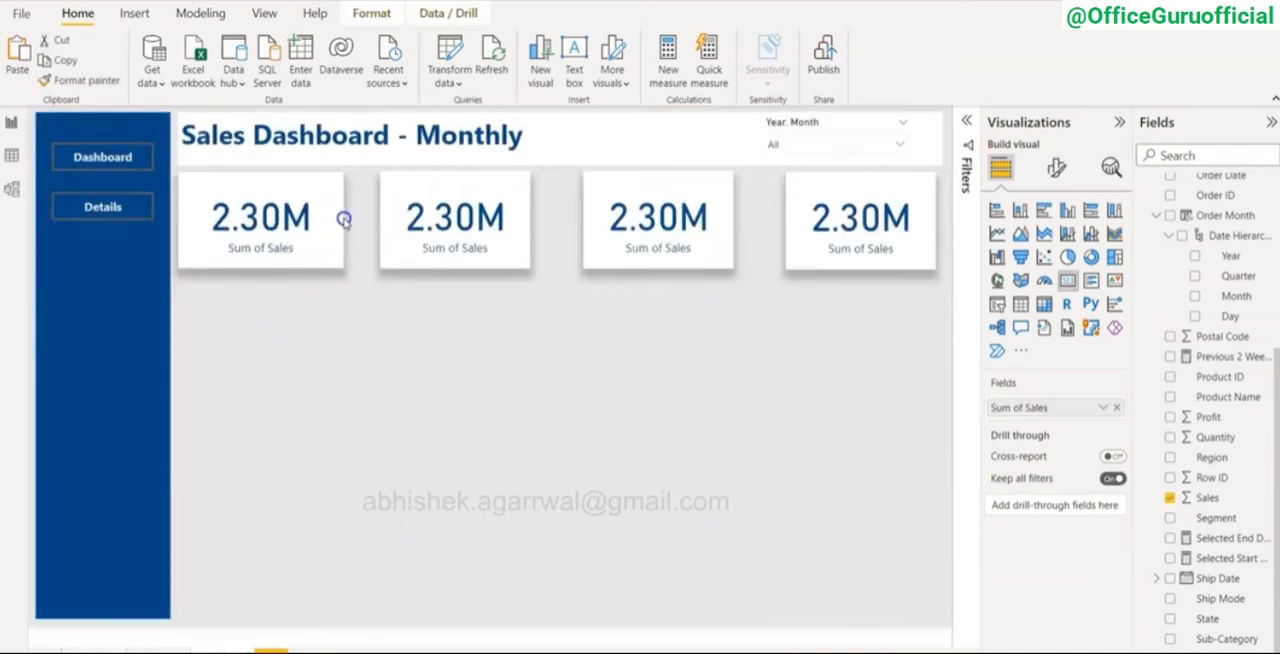
Step: Select all four cards and examine the alignment and grouping options for a way to match their sizes
ctrl+click(462, 214)
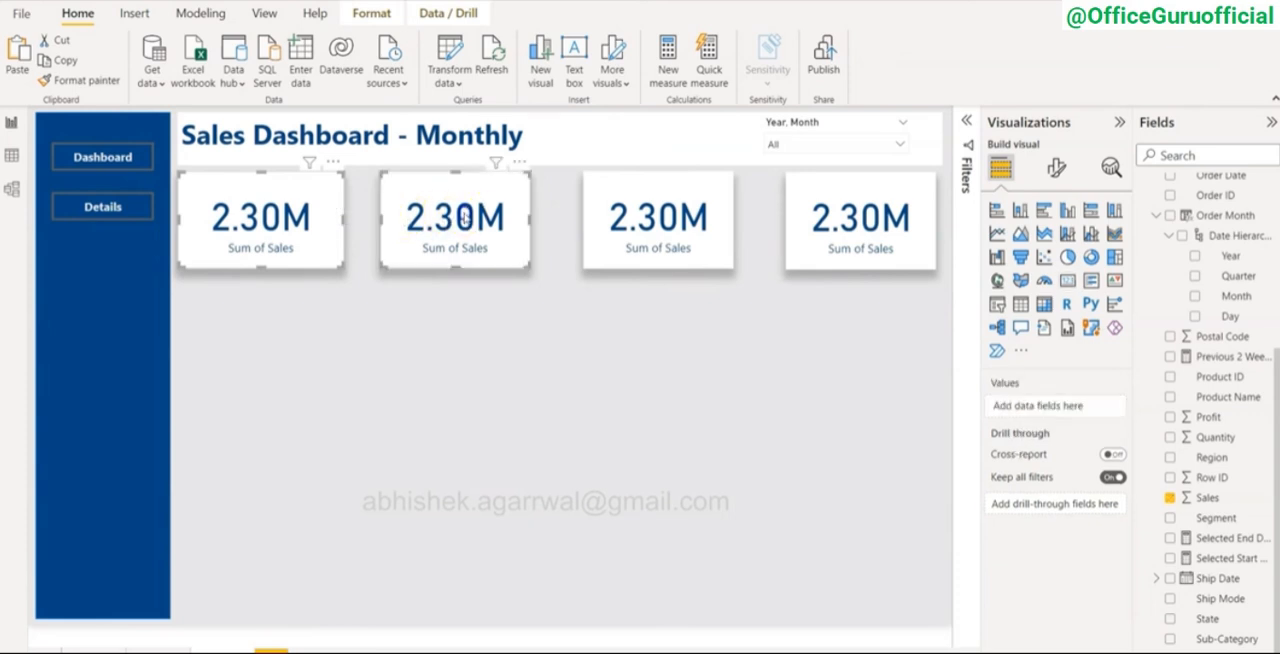
ctrl+click(682, 220)
ctrl+click(833, 229)
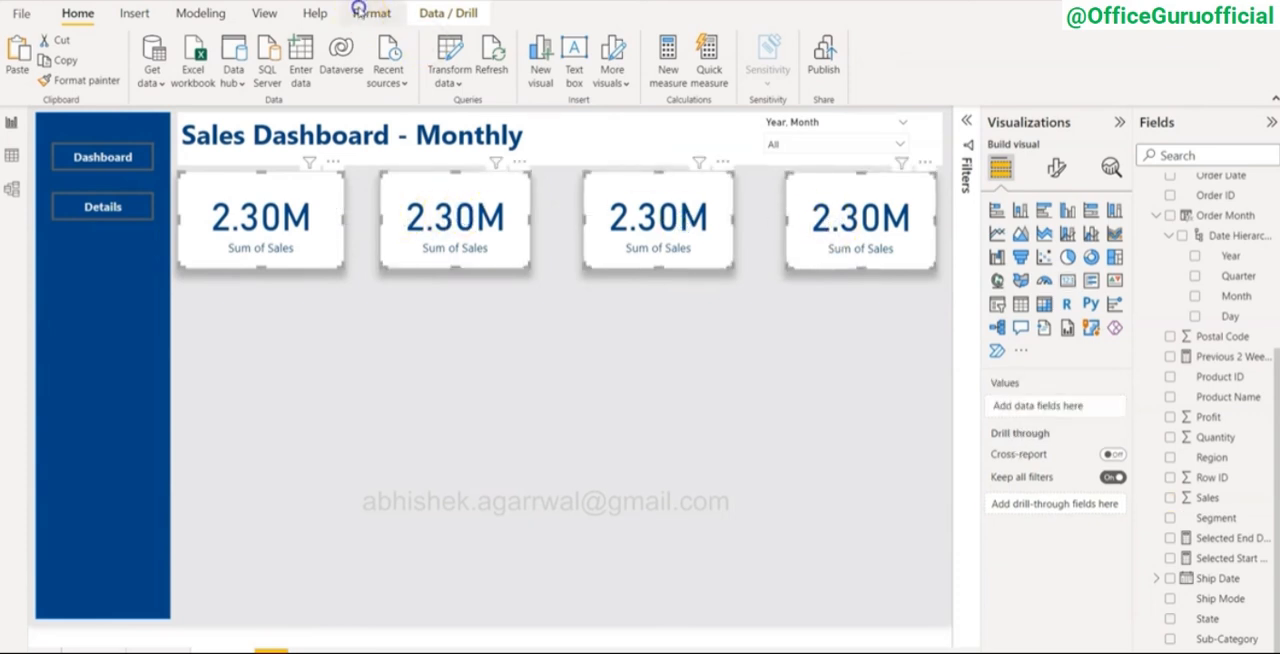
click(360, 10)
click(366, 80)
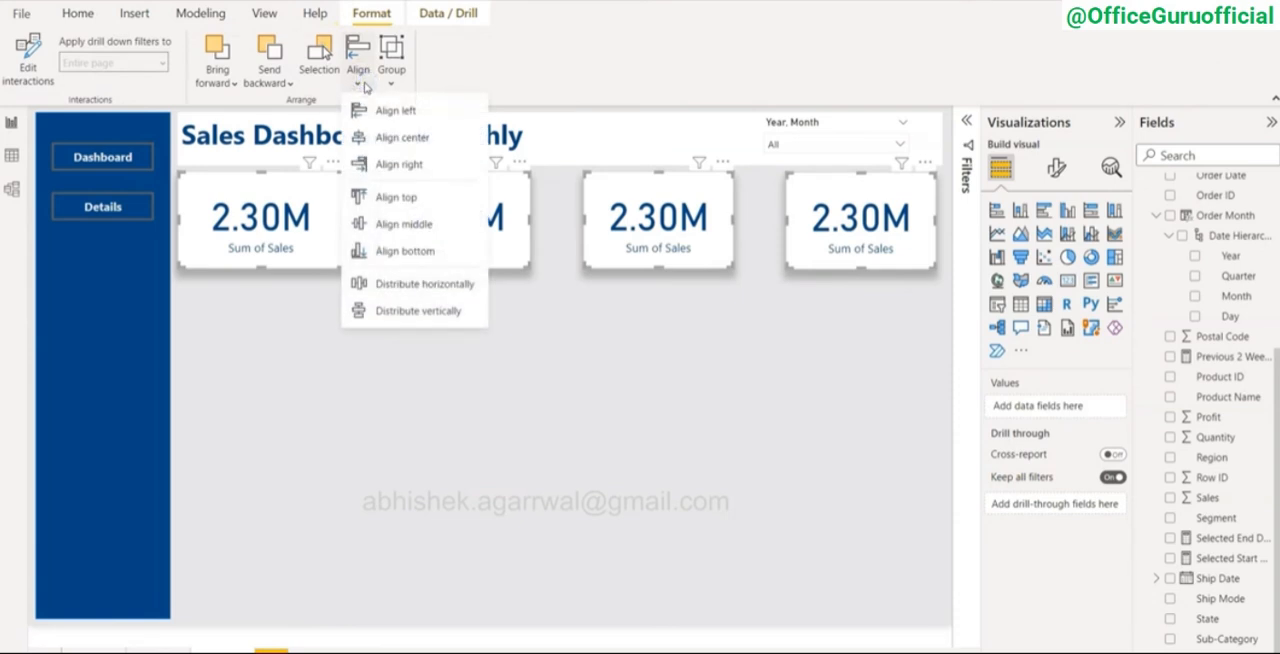
click(391, 80)
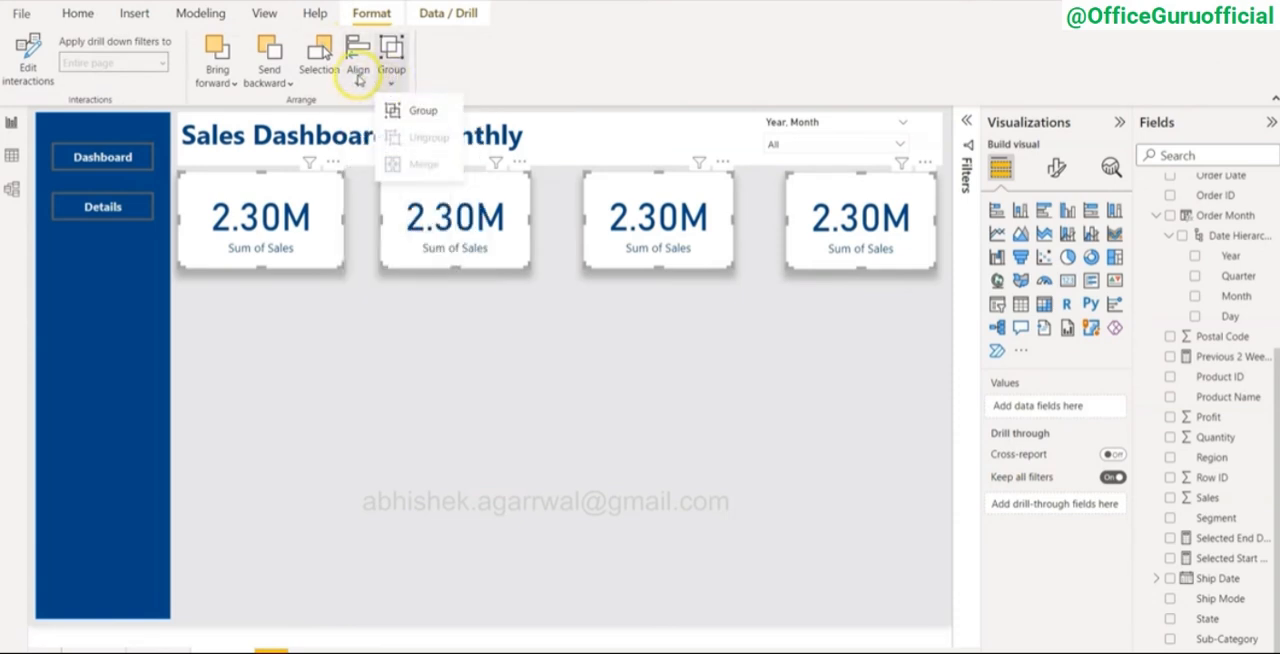
click(357, 74)
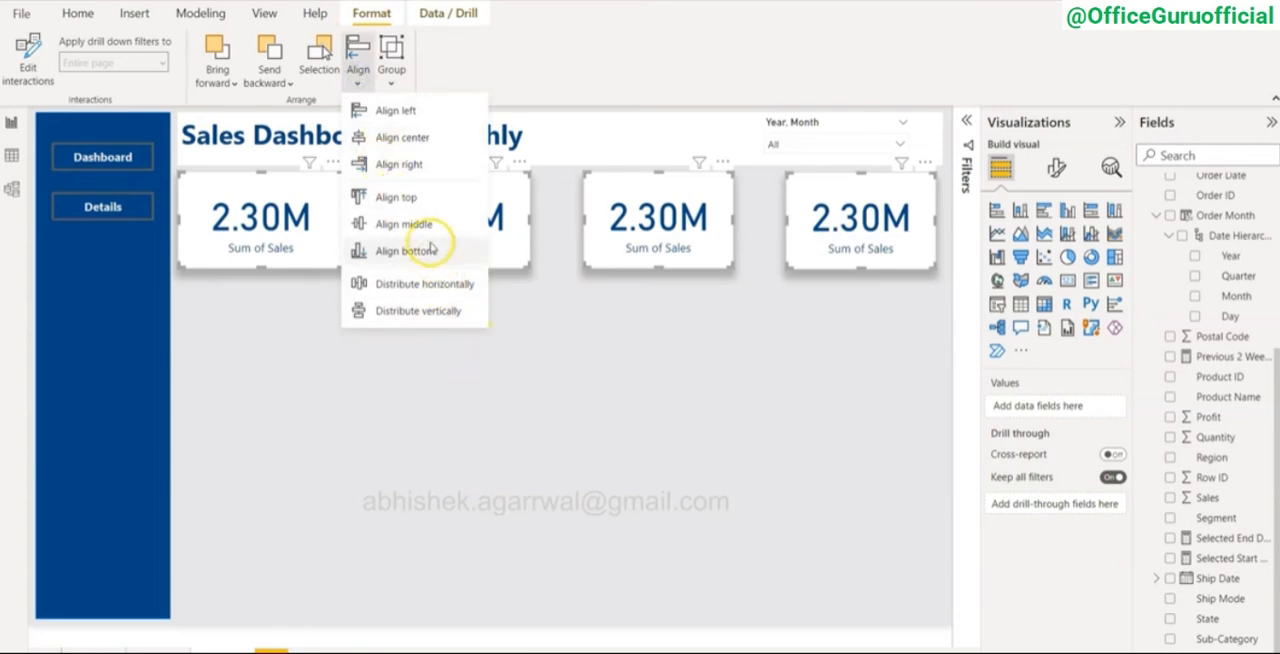
click(521, 87)
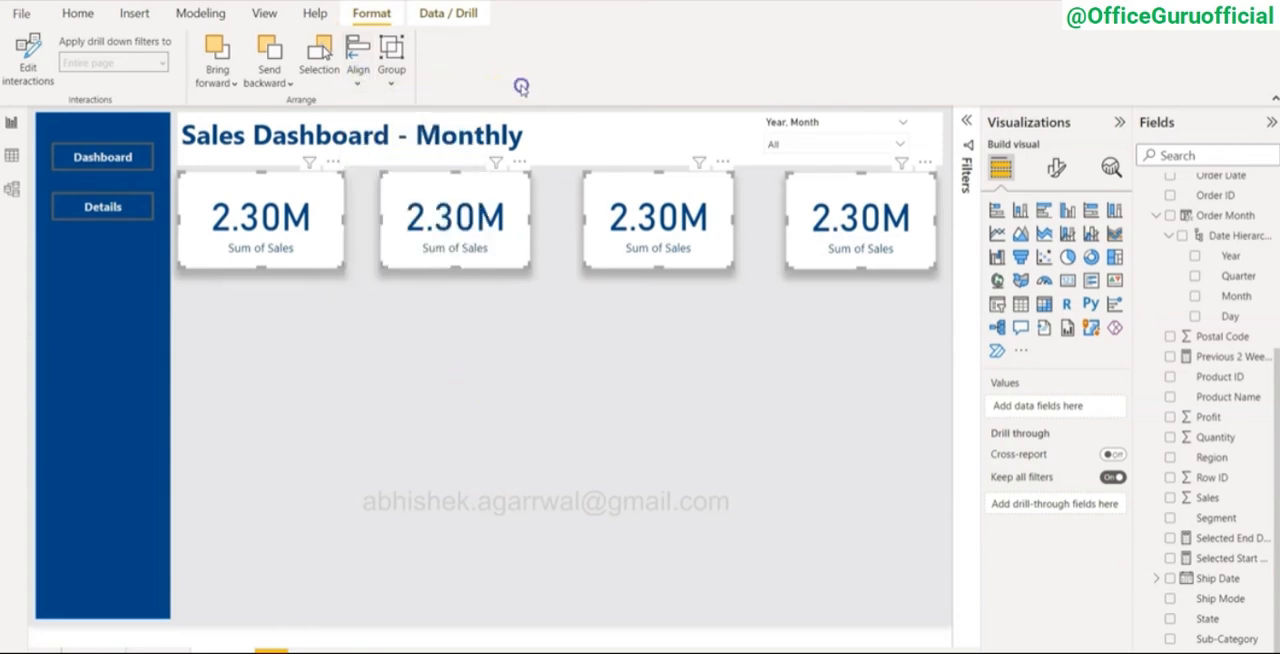
click(384, 332)
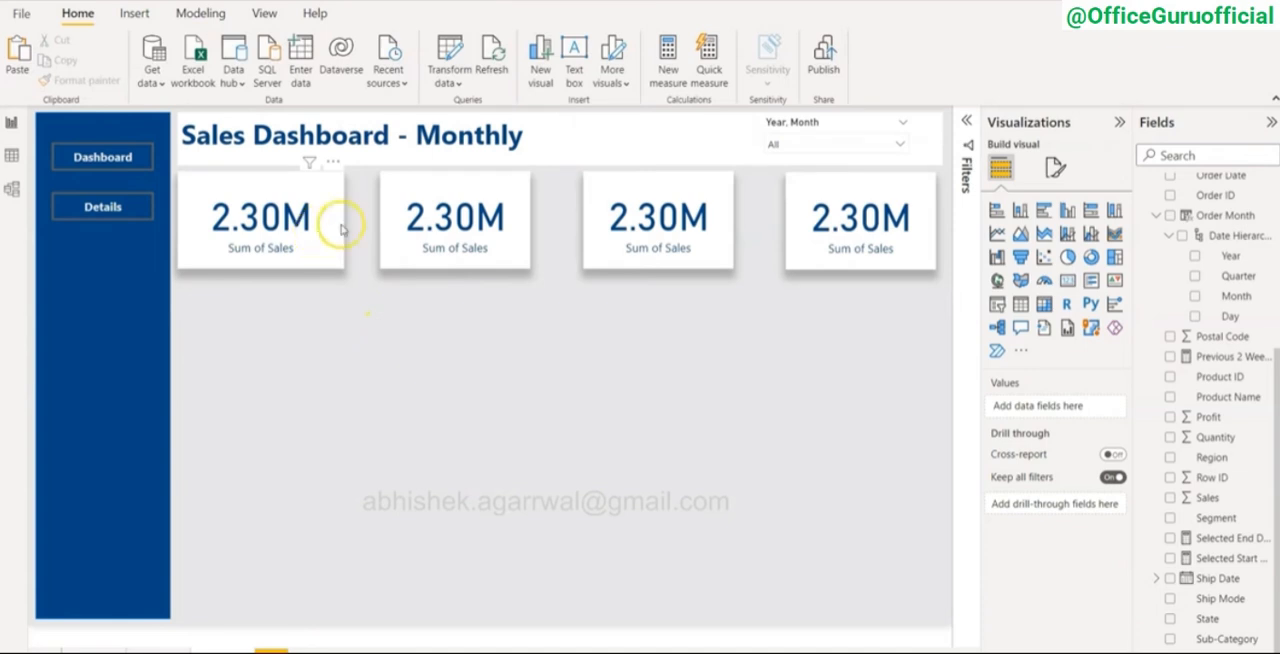
Step: Replace the three narrower Sum of Sales cards with three new copies of the widened first card
mouse_move(947, 286)
mouse_down()
mouse_move(443, 274)
mouse_move(360, 234)
mouse_move(369, 176)
mouse_up()
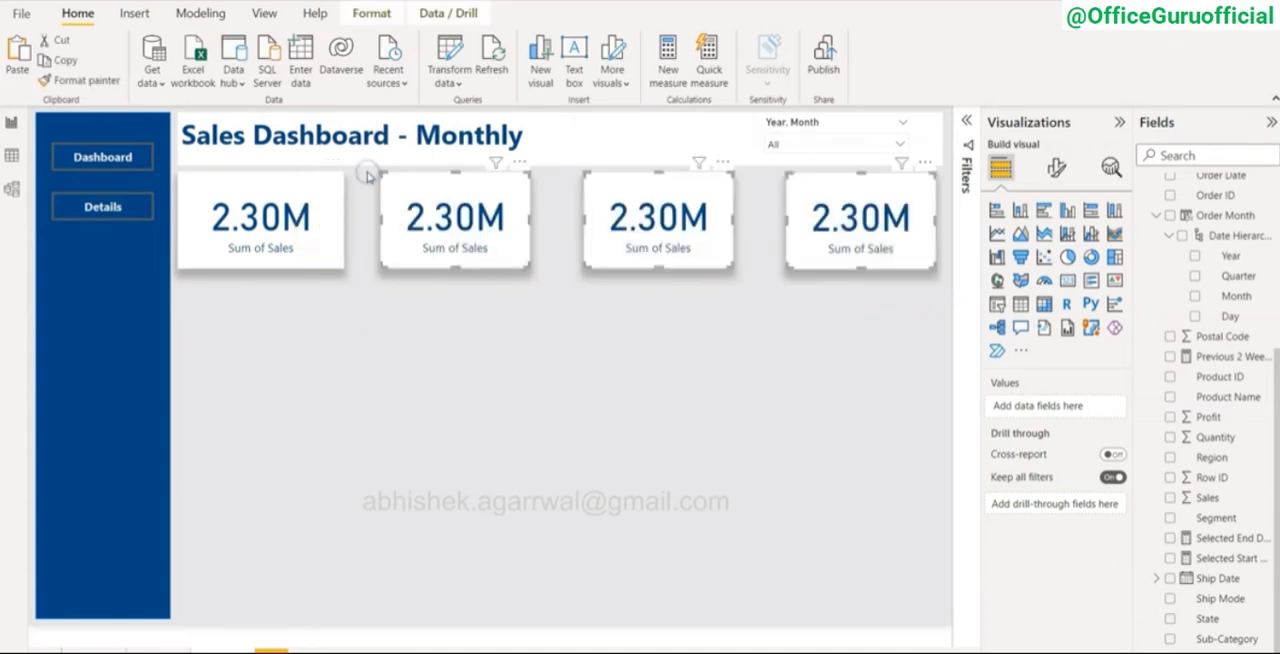
key(Delete)
click(318, 226)
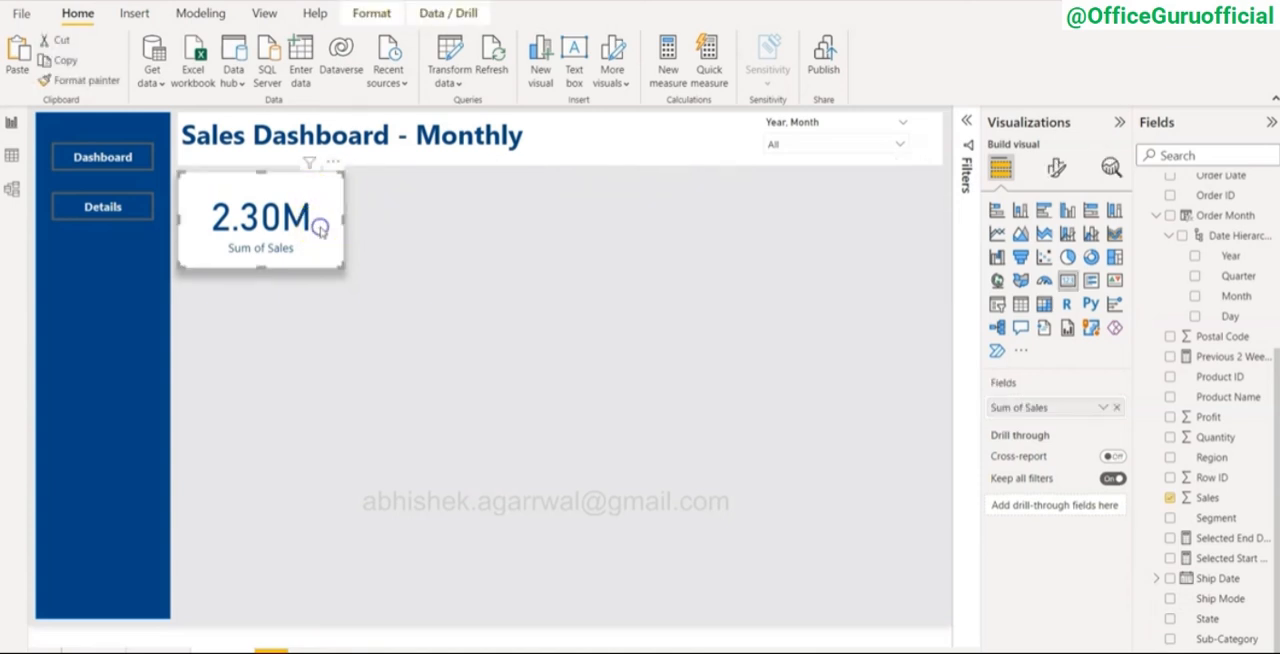
key(ctrl+v)
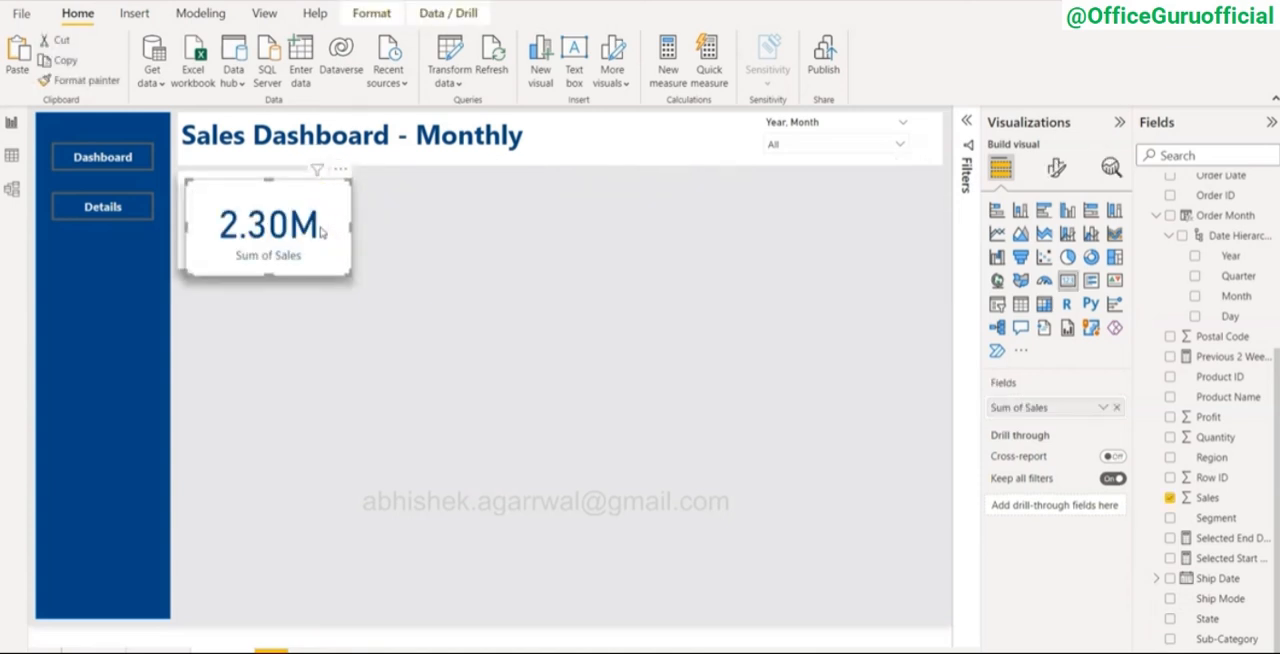
key(ctrl+v)
key(ctrl+v)
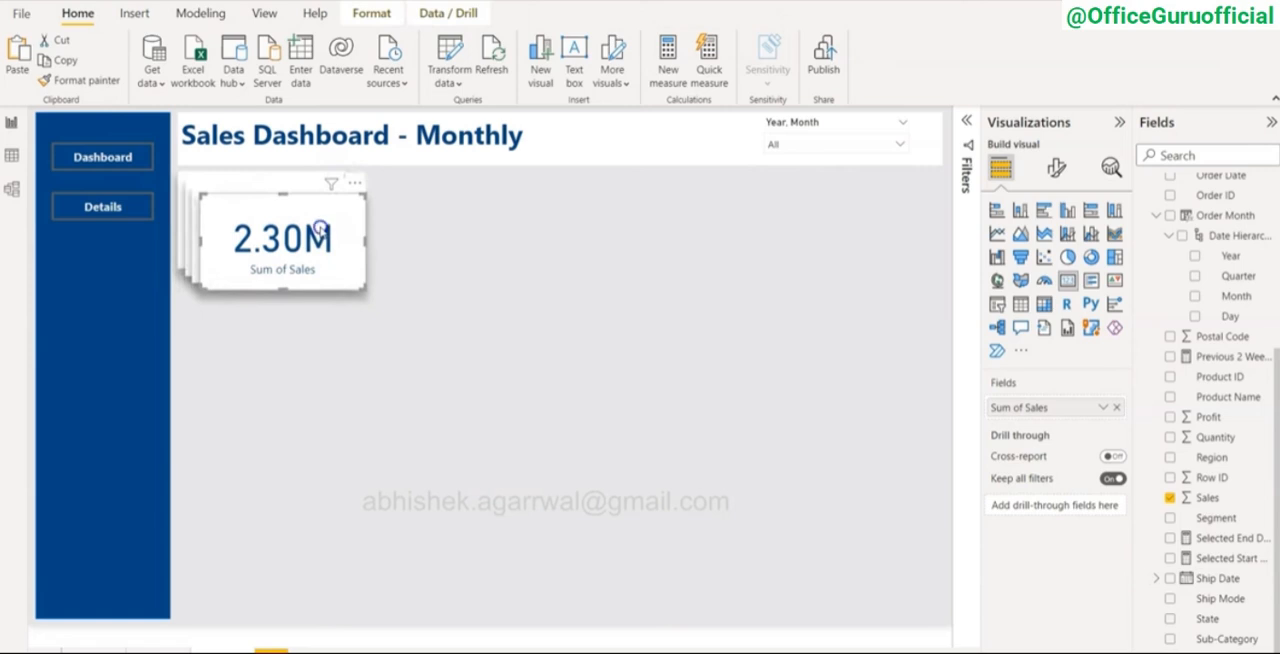
Step: Place the three new card copies in a row beside the first card, below the title
drag(318, 228, 894, 223)
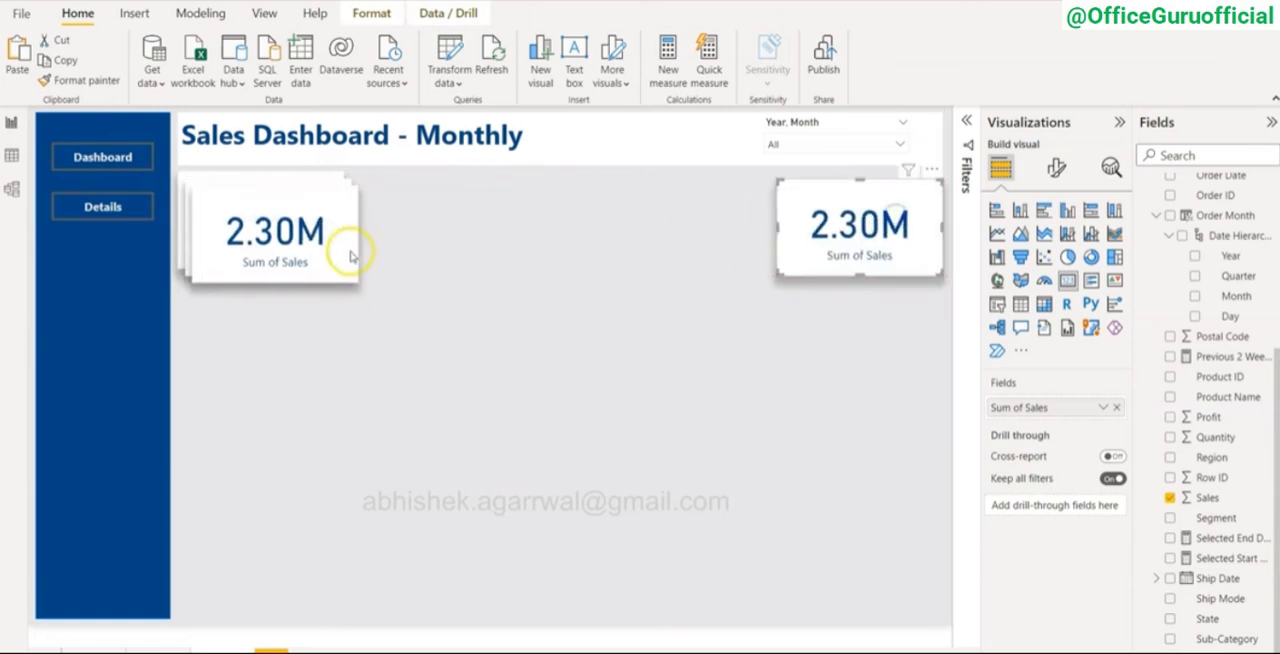
drag(350, 257, 688, 222)
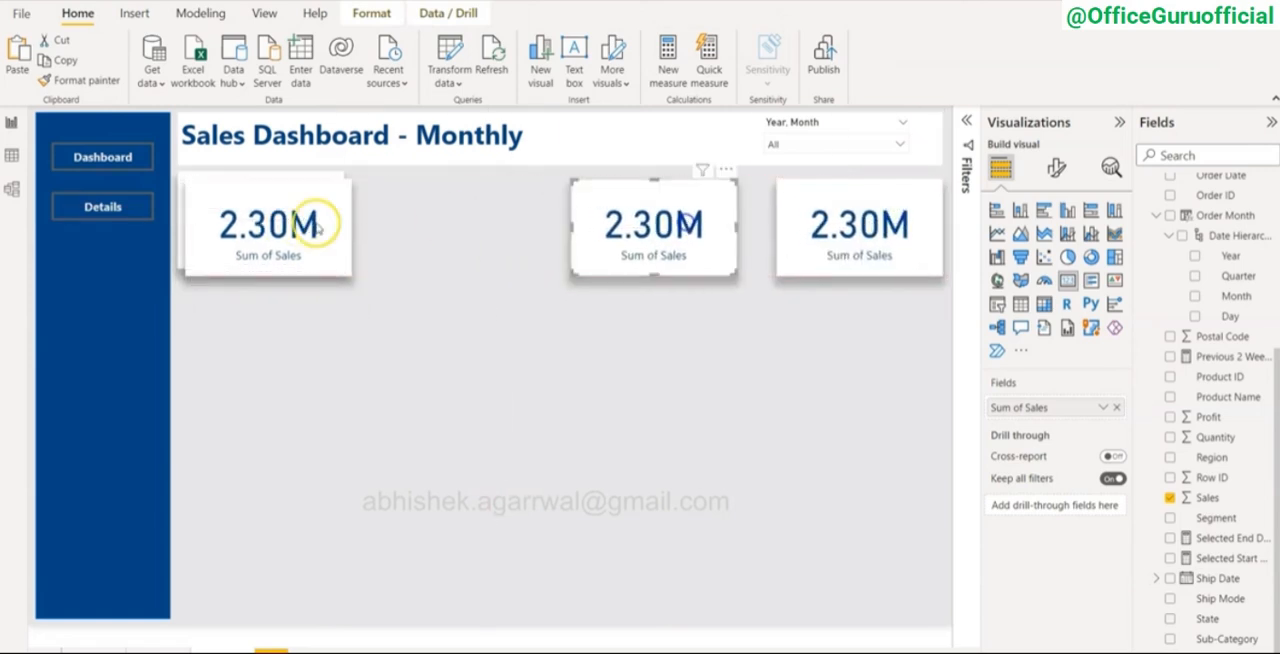
drag(318, 228, 496, 222)
drag(634, 240, 643, 230)
drag(789, 243, 791, 240)
Step: Distribute the four equally sized cards horizontally across the row
ctrl+click(600, 223)
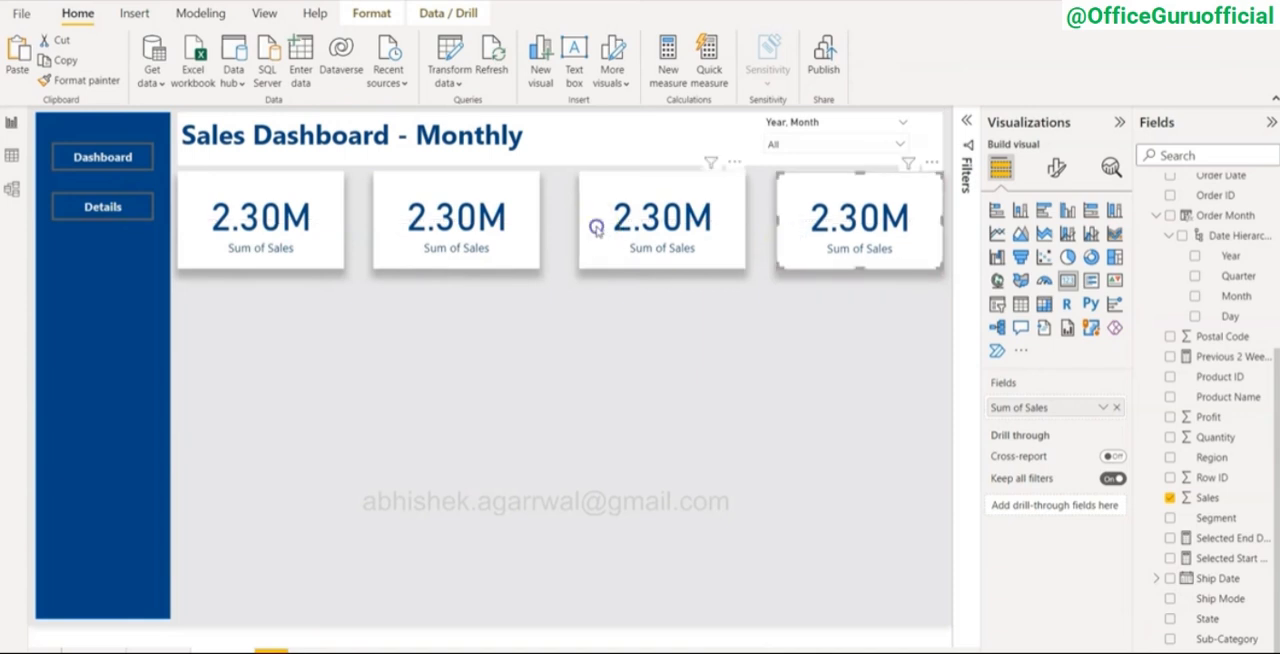
ctrl+click(485, 226)
ctrl+click(330, 230)
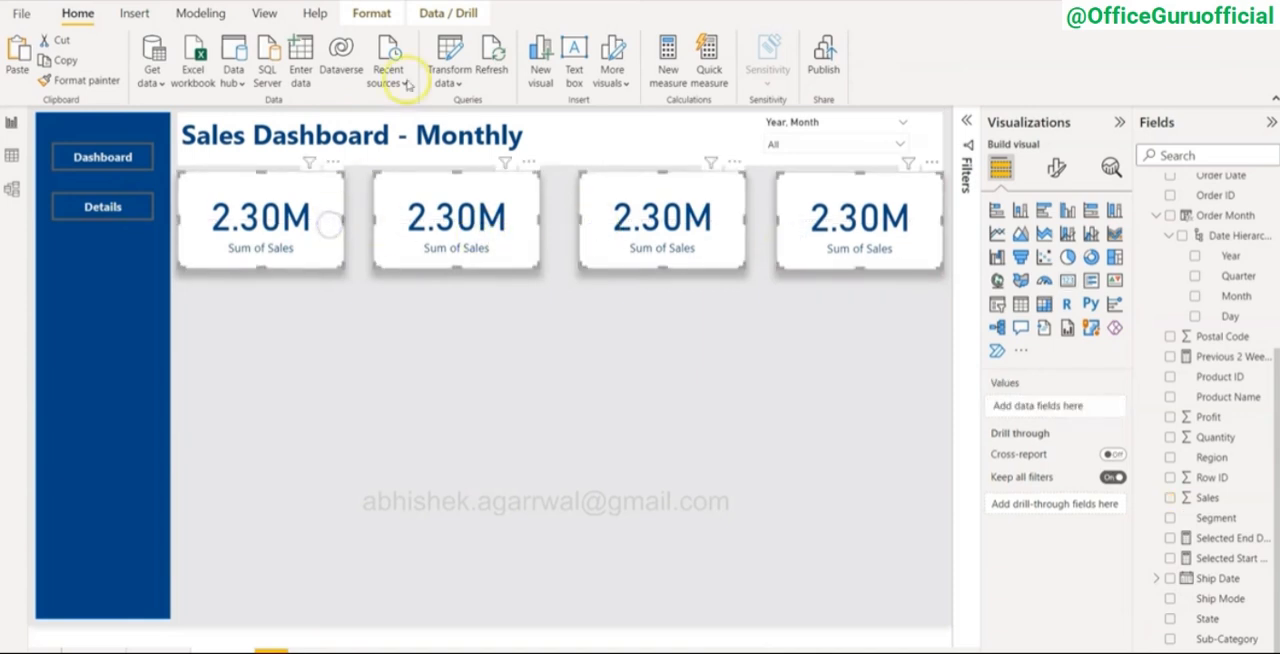
click(372, 13)
click(358, 55)
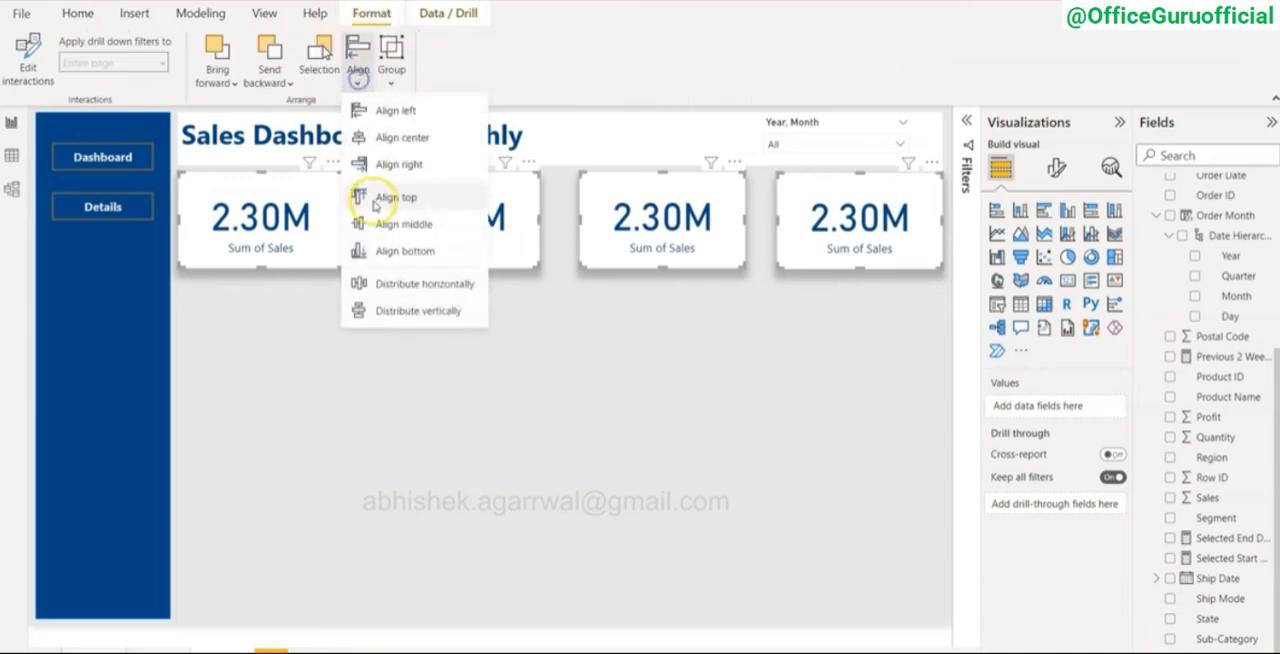
click(392, 281)
click(497, 447)
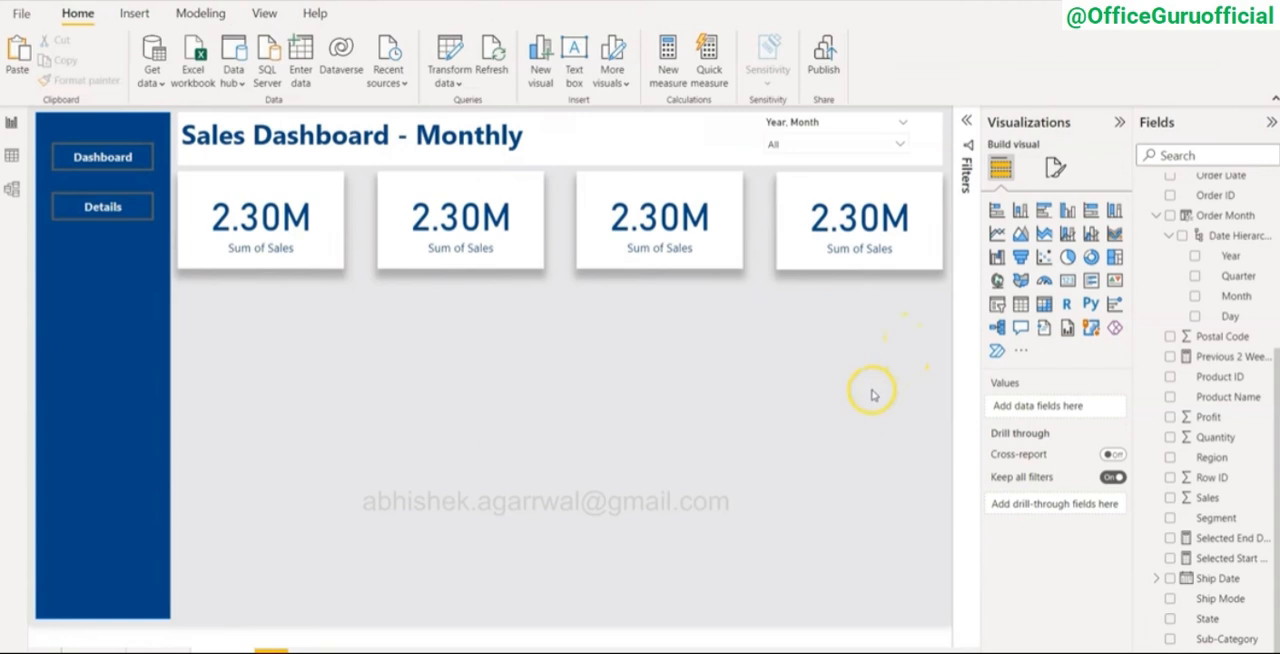
Step: Replace the Sales field in the second card with Profit
click(477, 250)
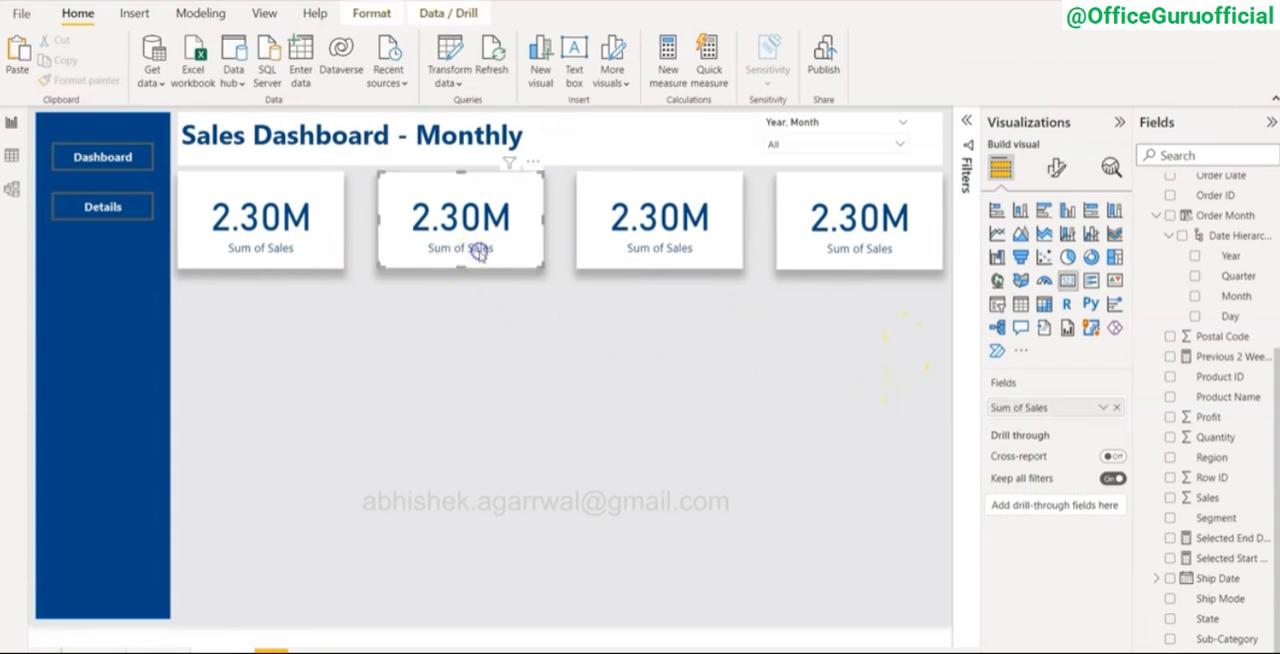
click(1114, 410)
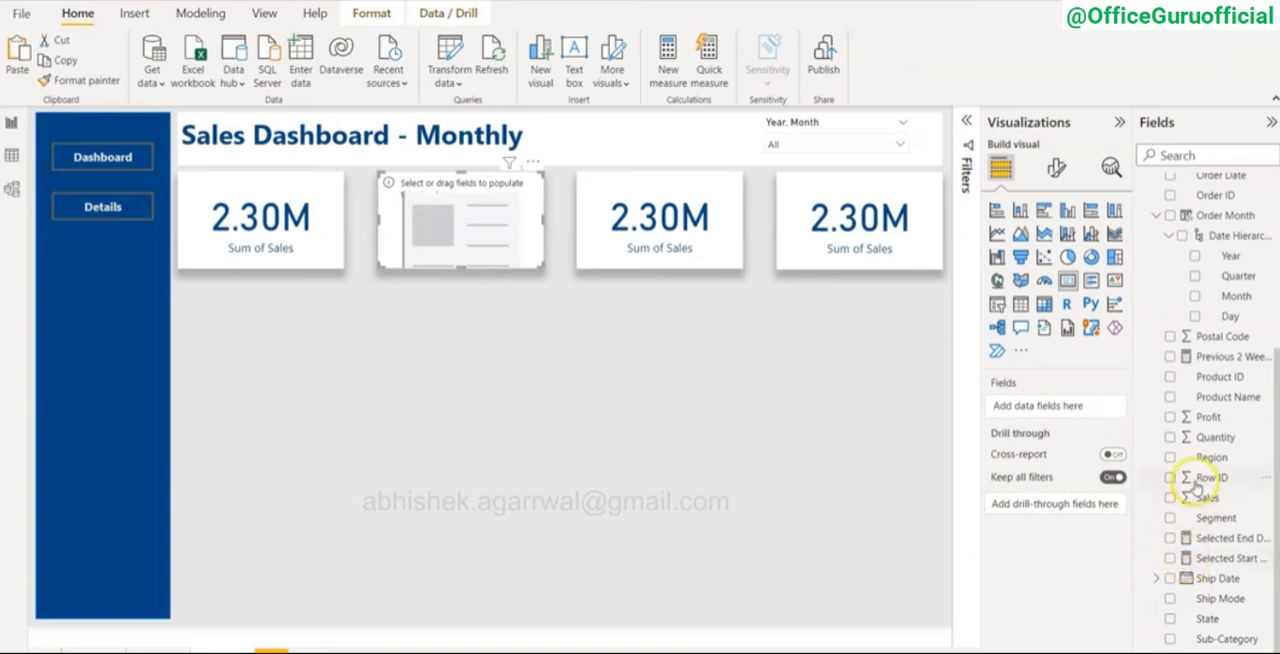
click(1224, 397)
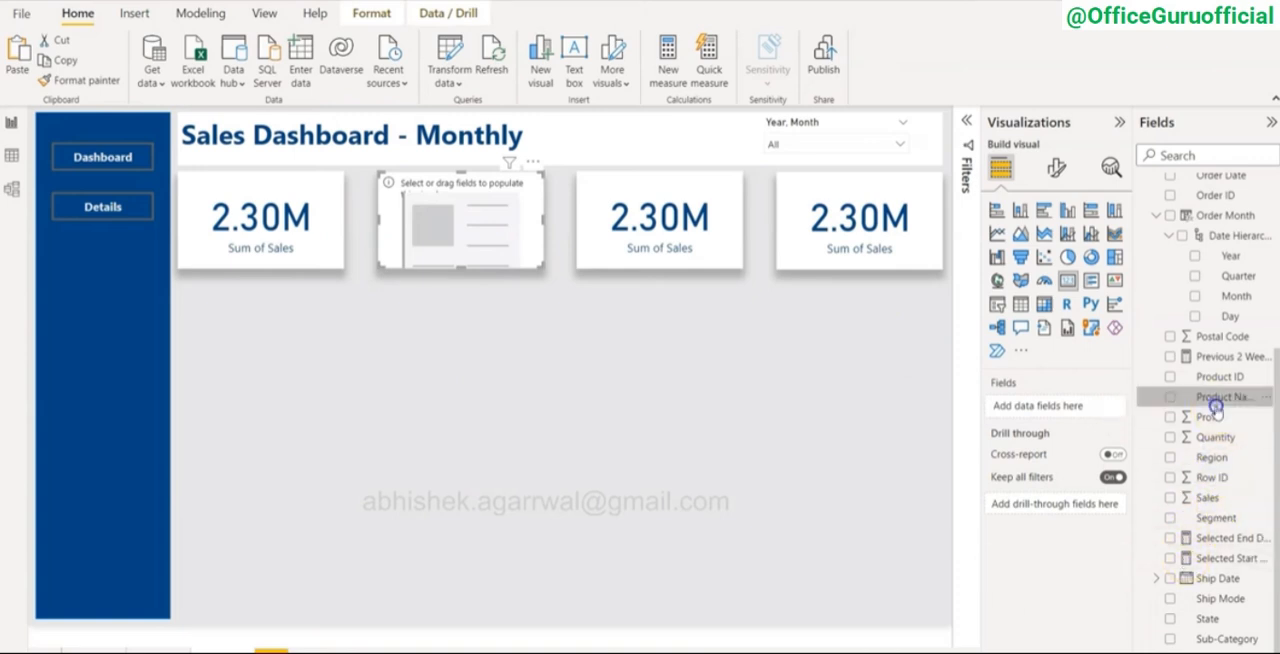
drag(1210, 417, 1075, 408)
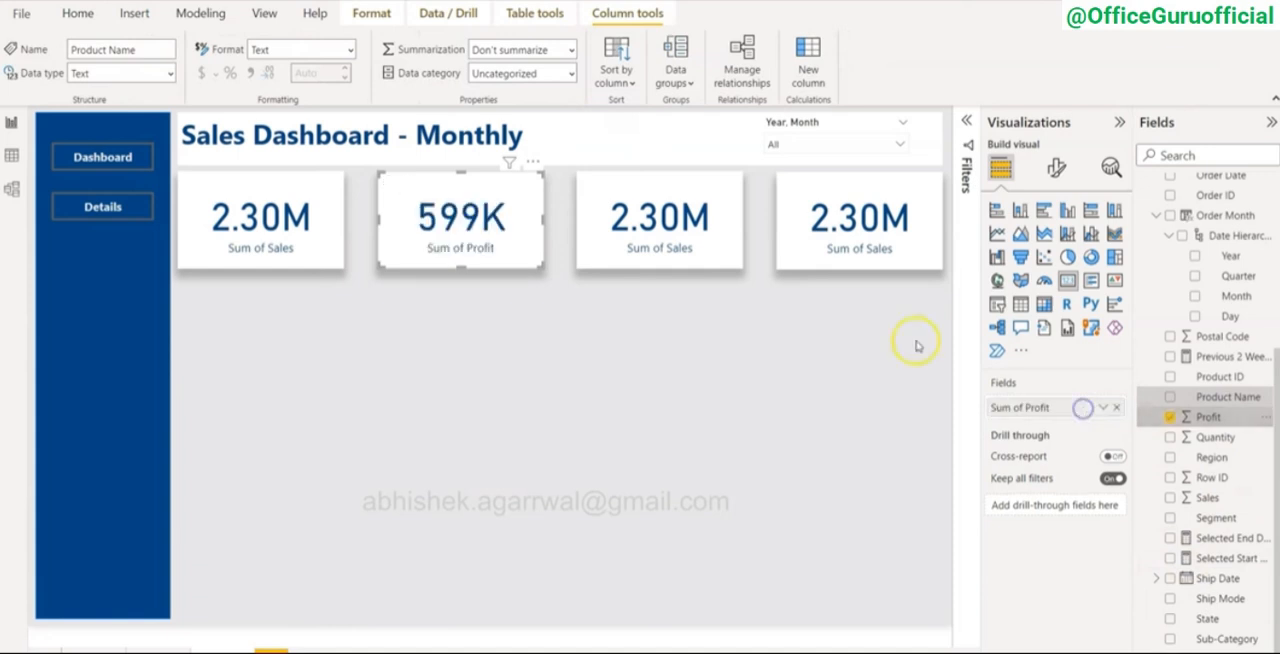
Step: Show Discount instead of Sales in the third card, aggregated as Average, and check the Discount column's format
click(663, 217)
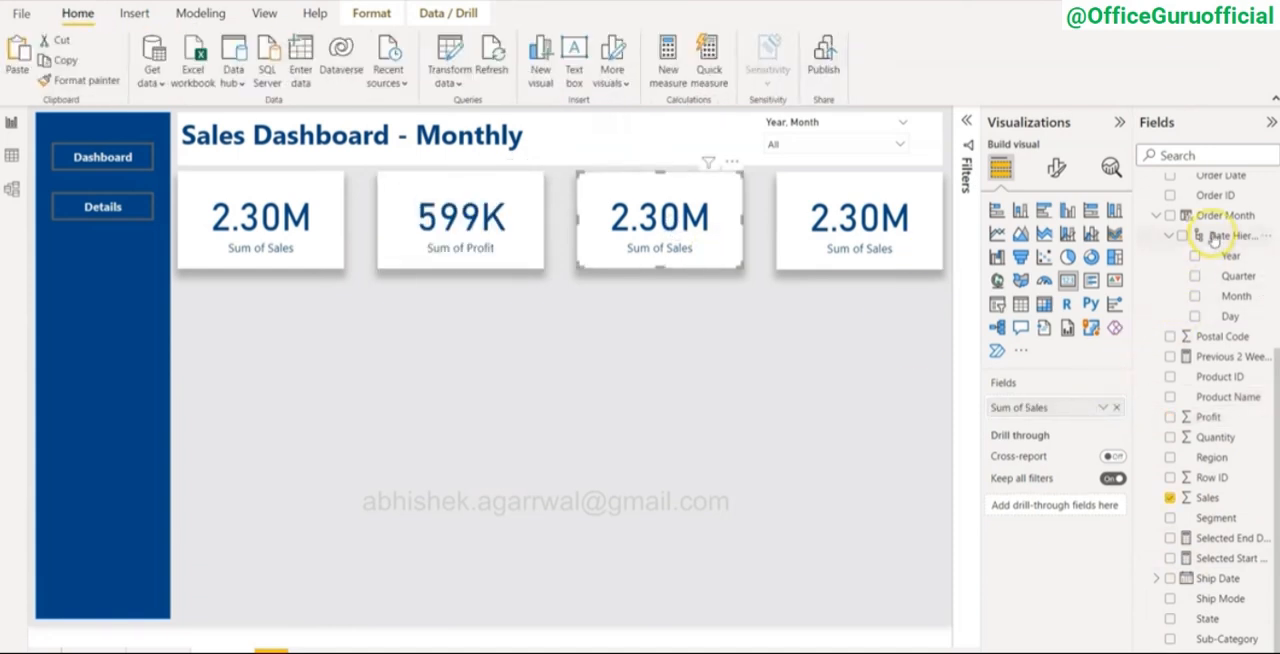
scroll(1228, 355, up, 3)
scroll(1228, 355, up, 3)
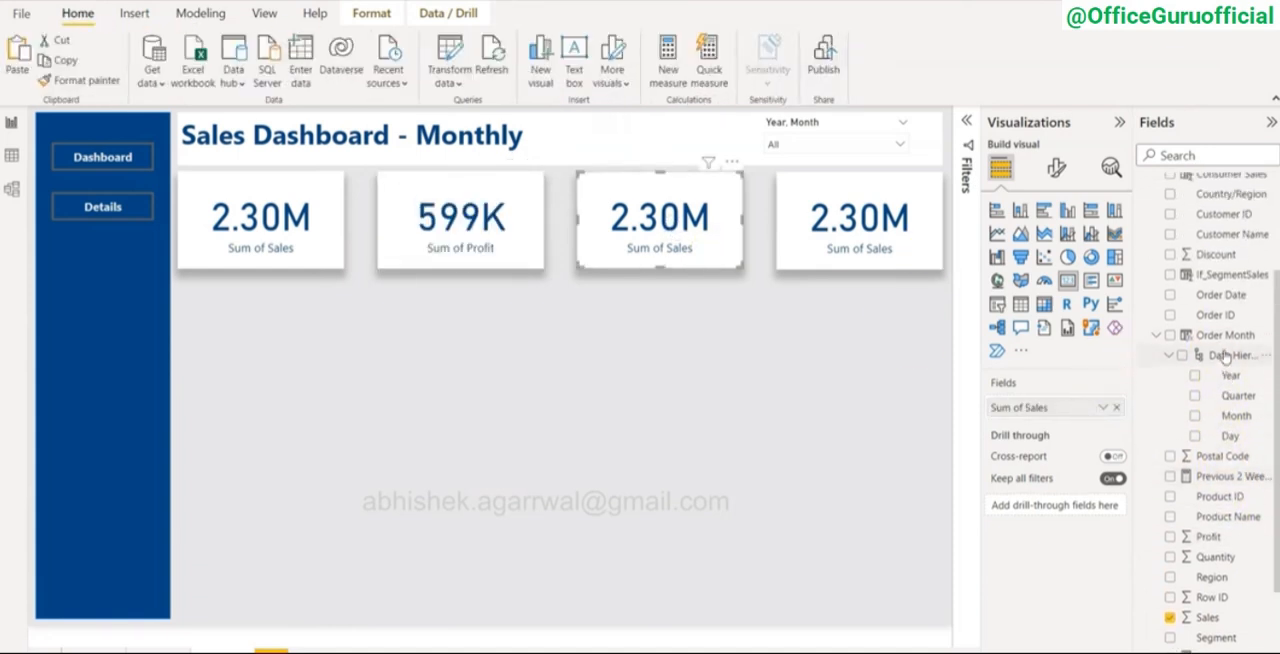
drag(1240, 258, 1066, 408)
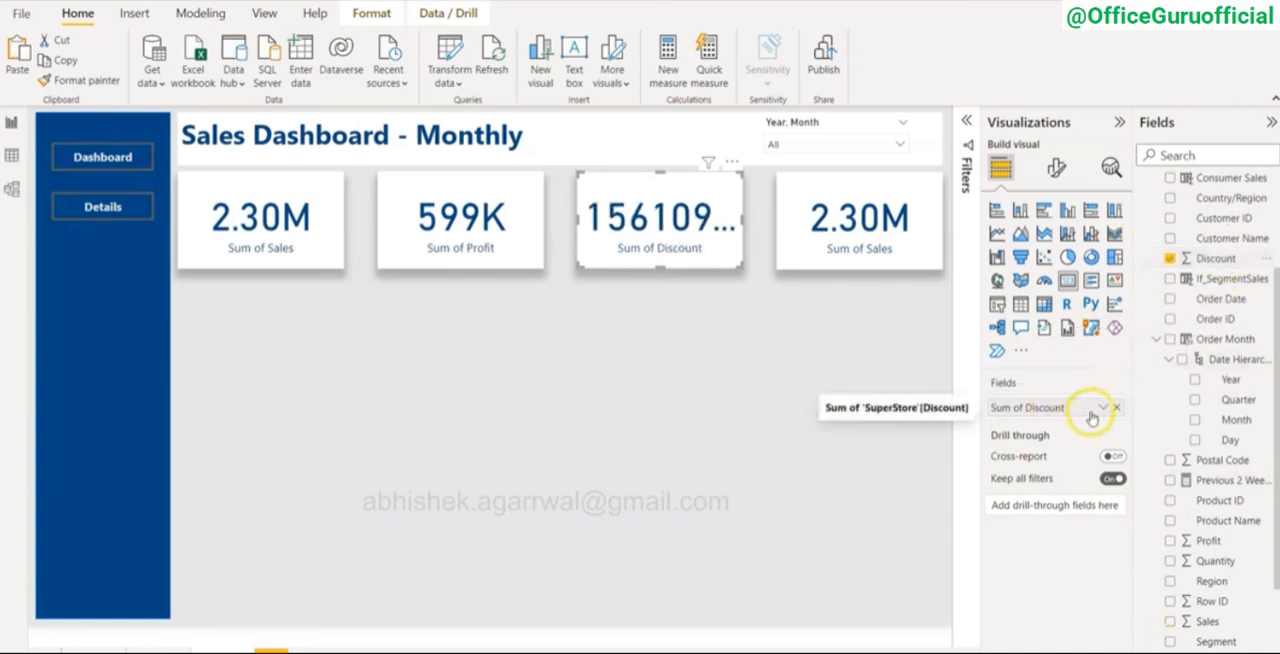
click(1102, 407)
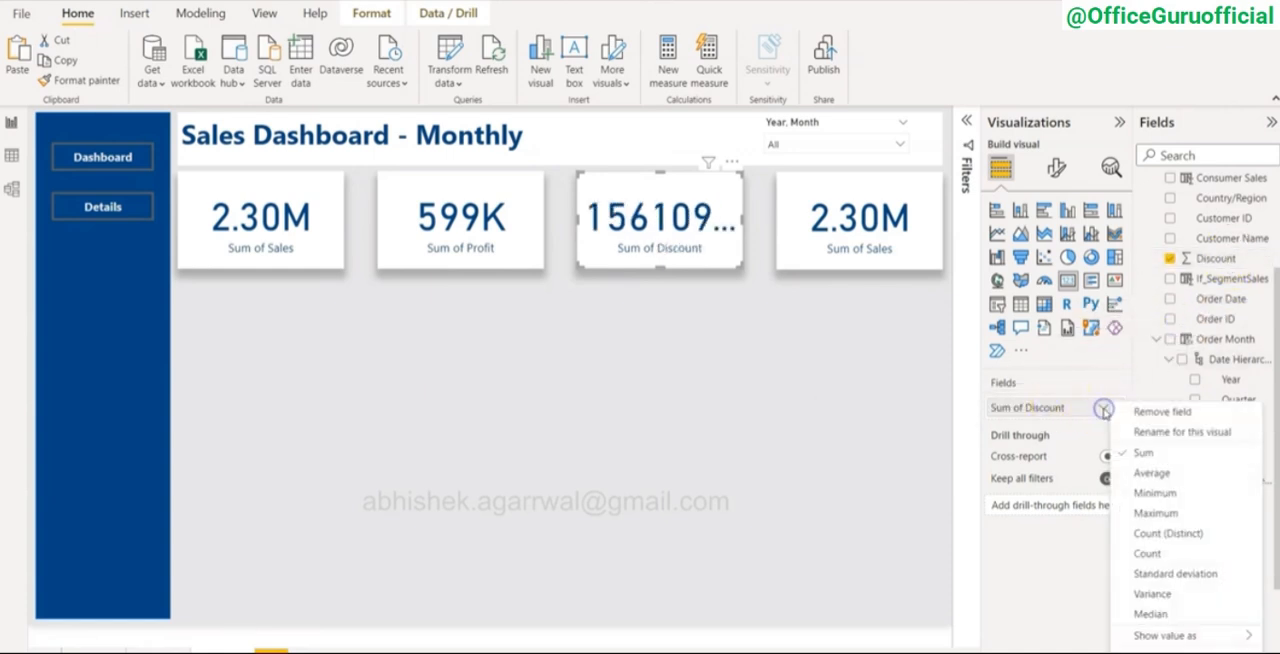
click(1152, 473)
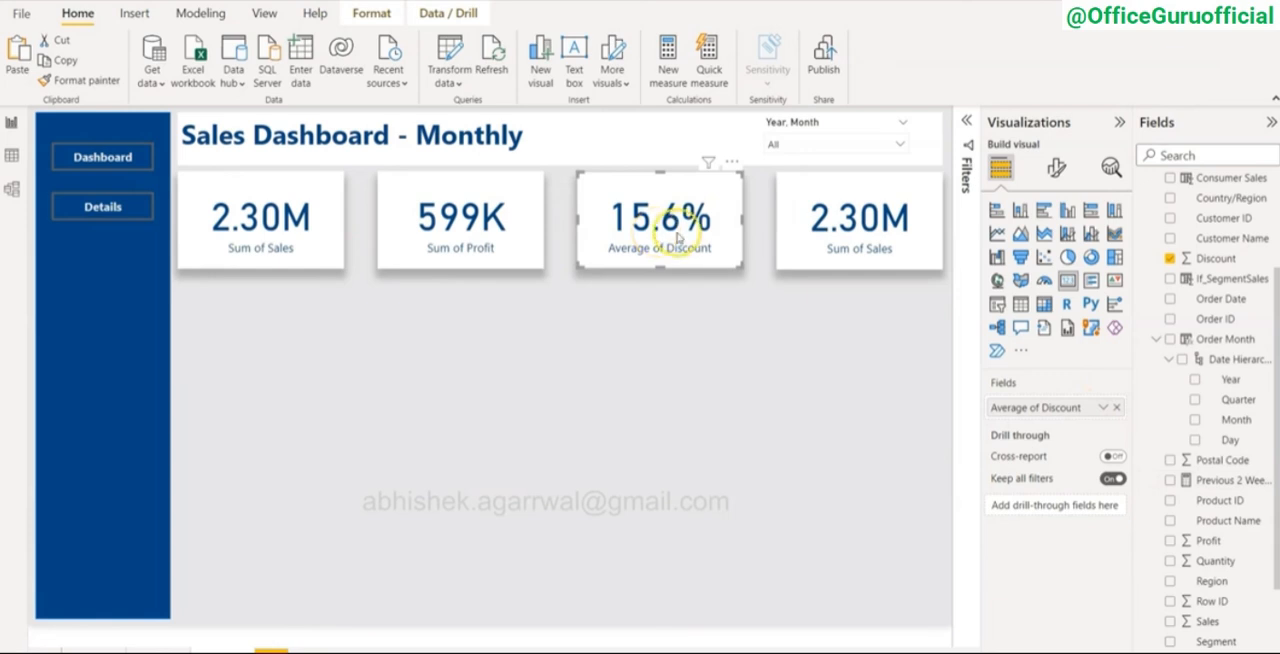
click(1218, 259)
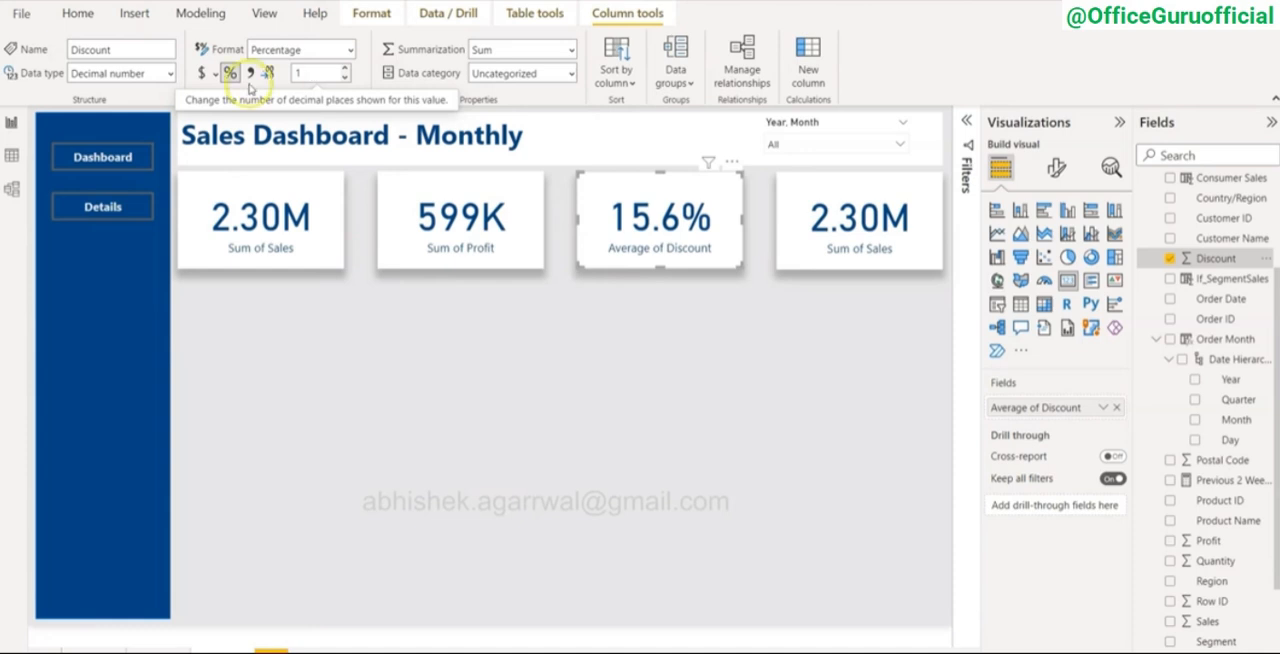
Step: Replace the Sales field in the fourth card with Quantity
click(812, 228)
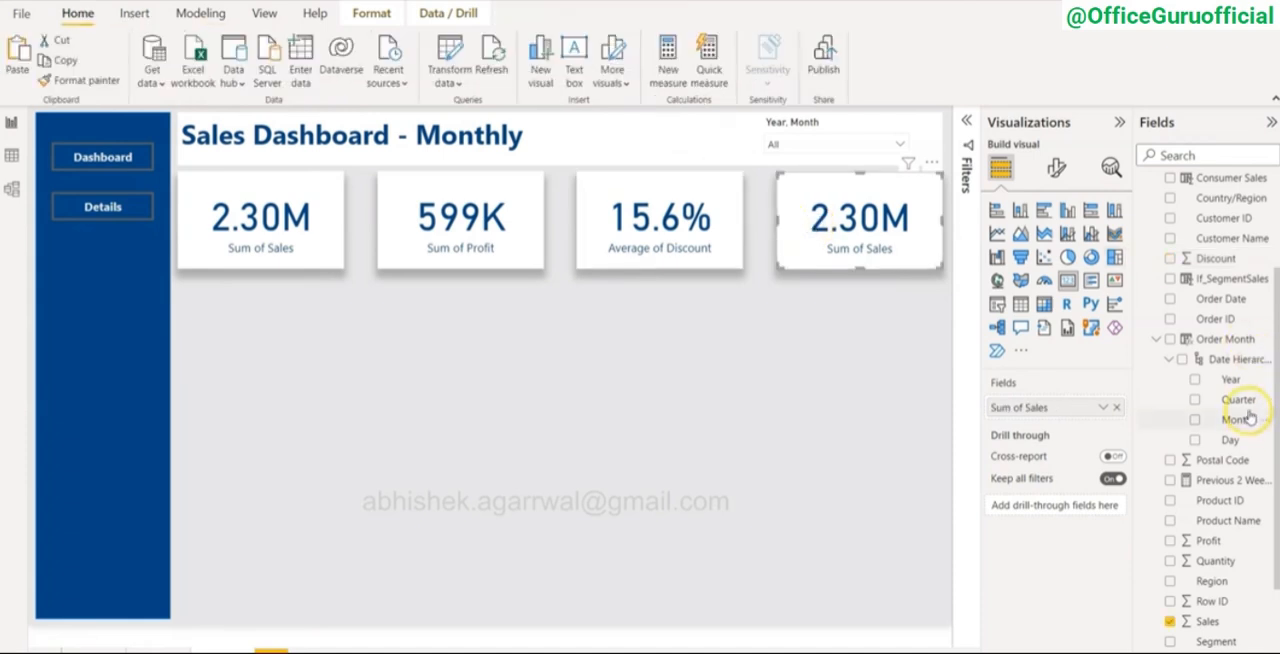
scroll(1248, 418, down, 3)
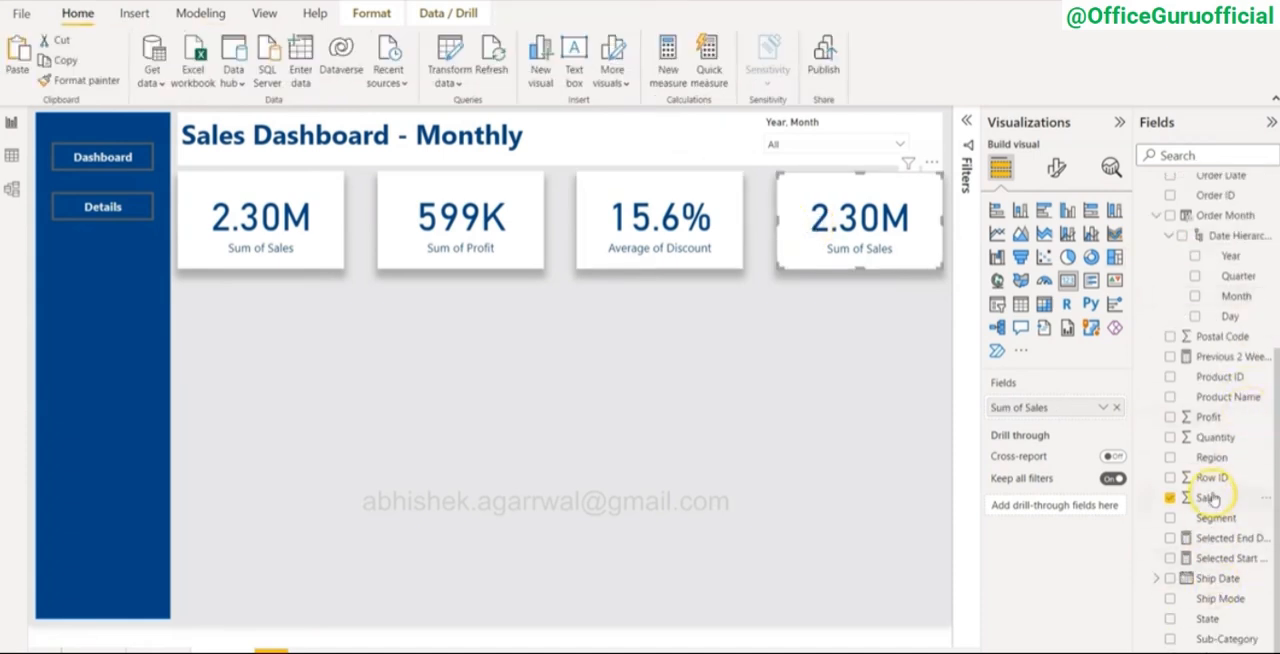
drag(1218, 442, 1071, 410)
click(859, 360)
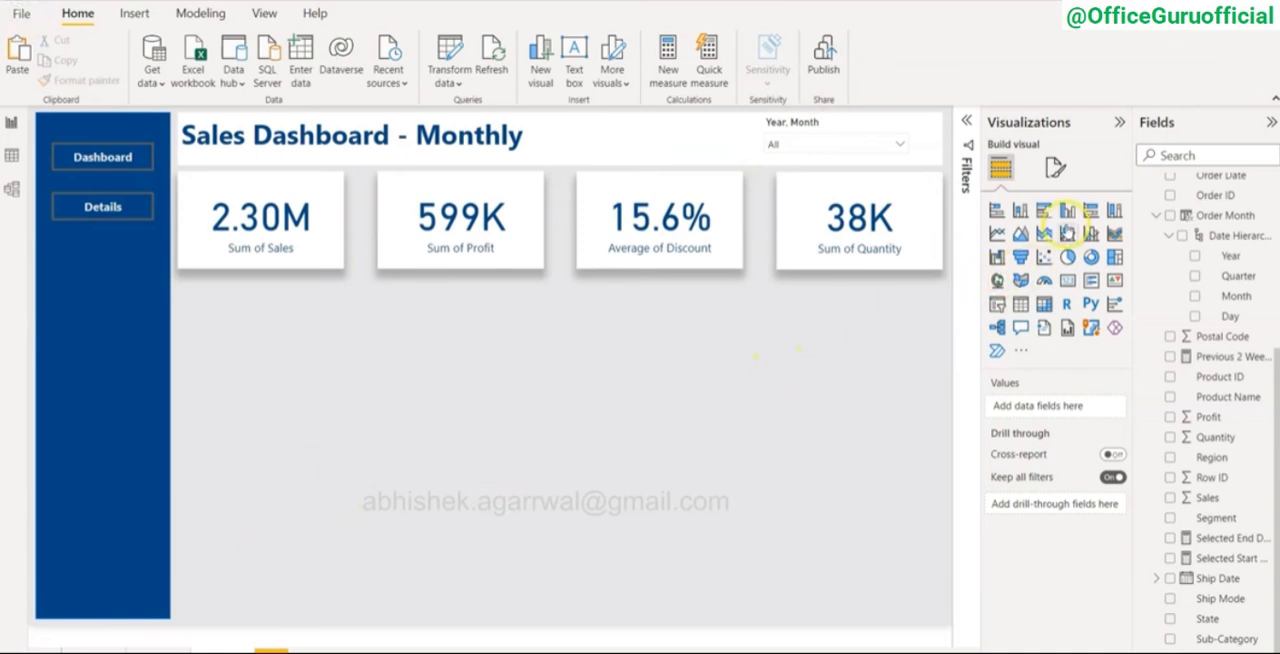
Step: Insert a clustered column chart below the cards, spanning the first three cards and about half of the remaining page height
click(1067, 212)
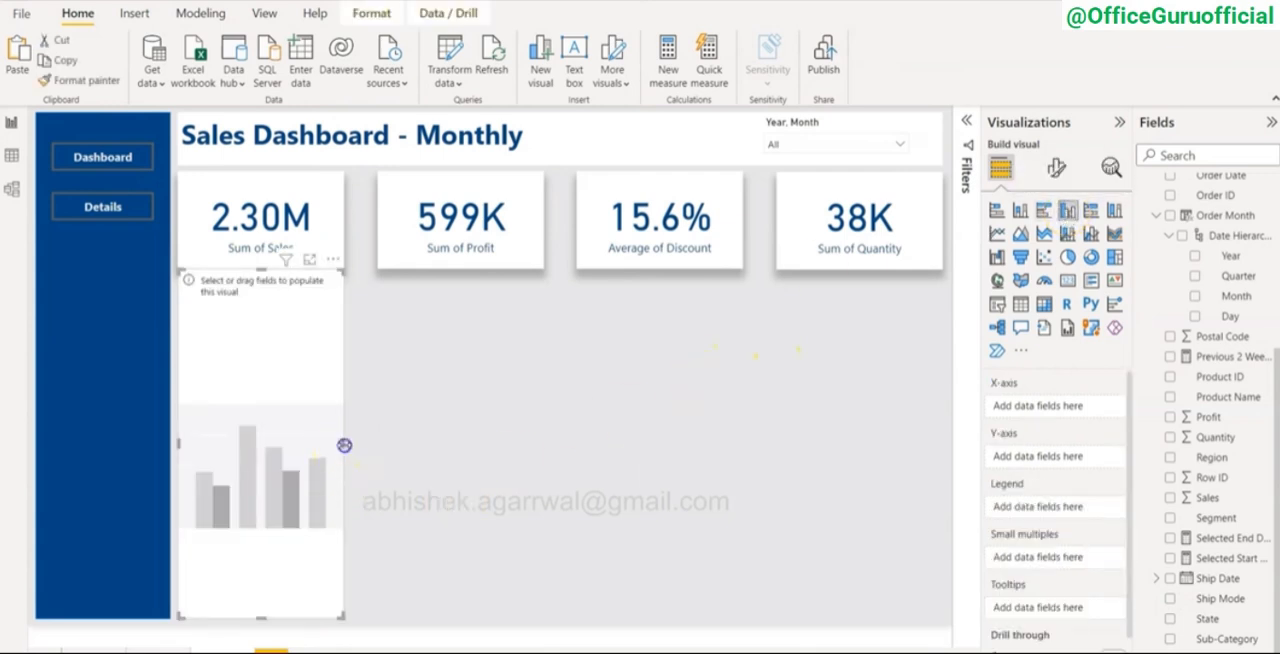
drag(344, 445, 742, 443)
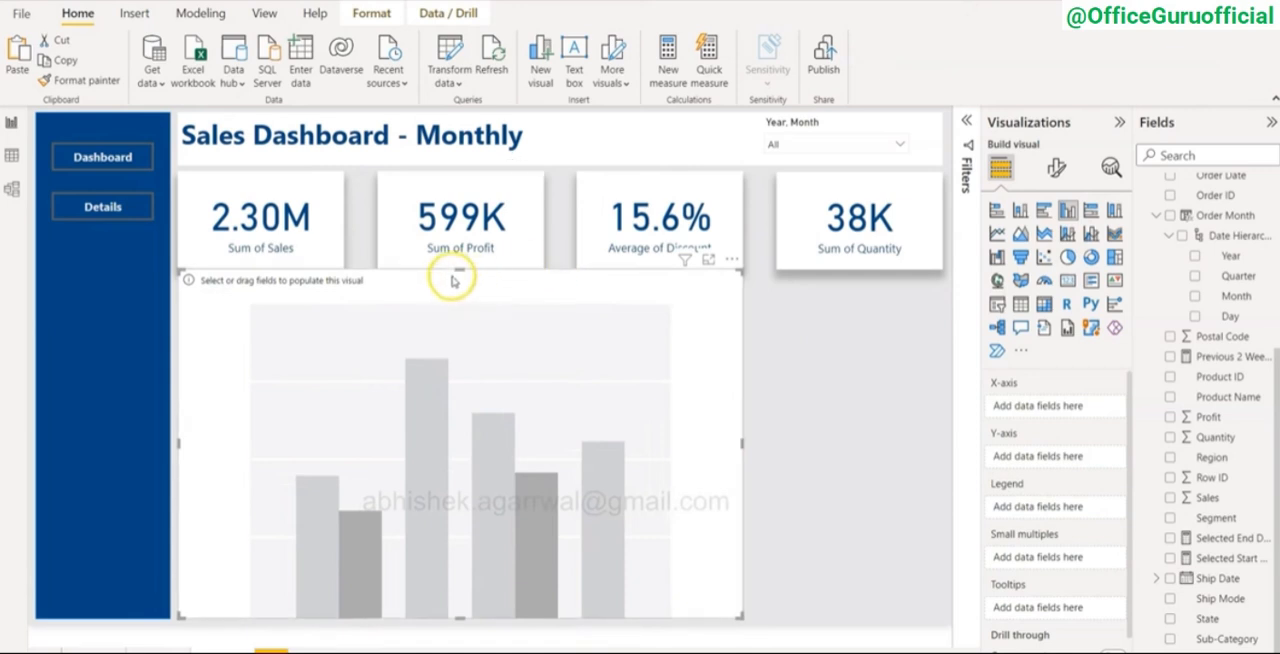
drag(456, 279, 456, 293)
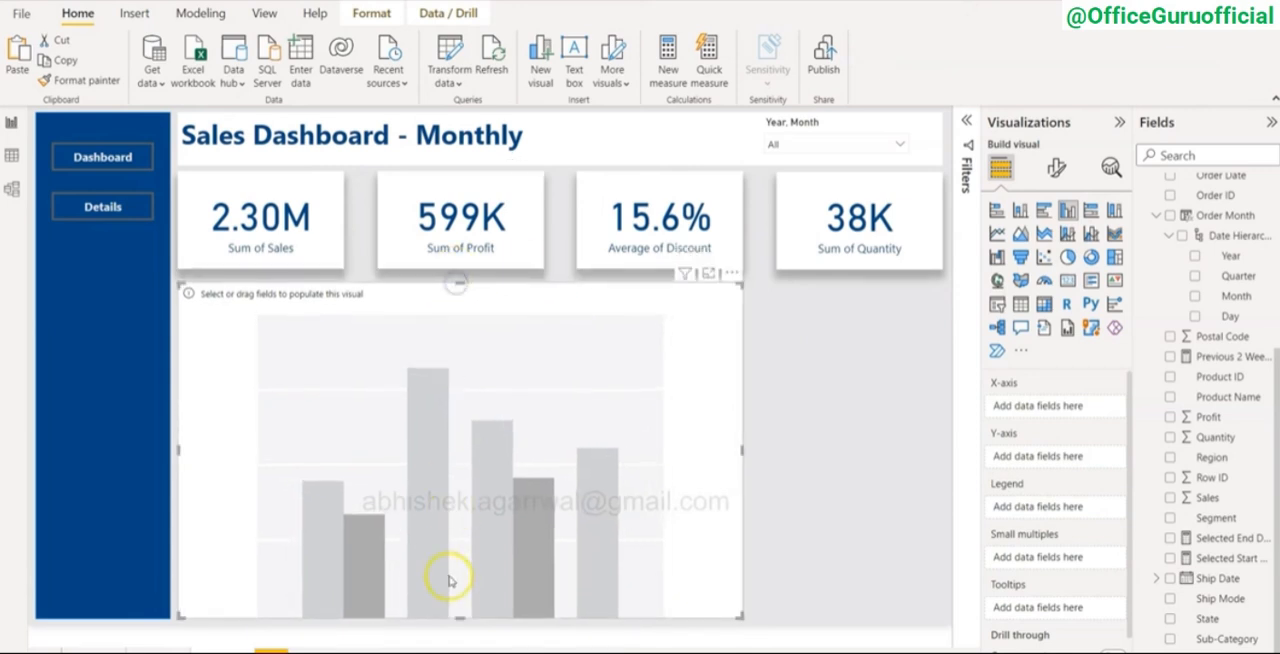
drag(456, 614, 461, 429)
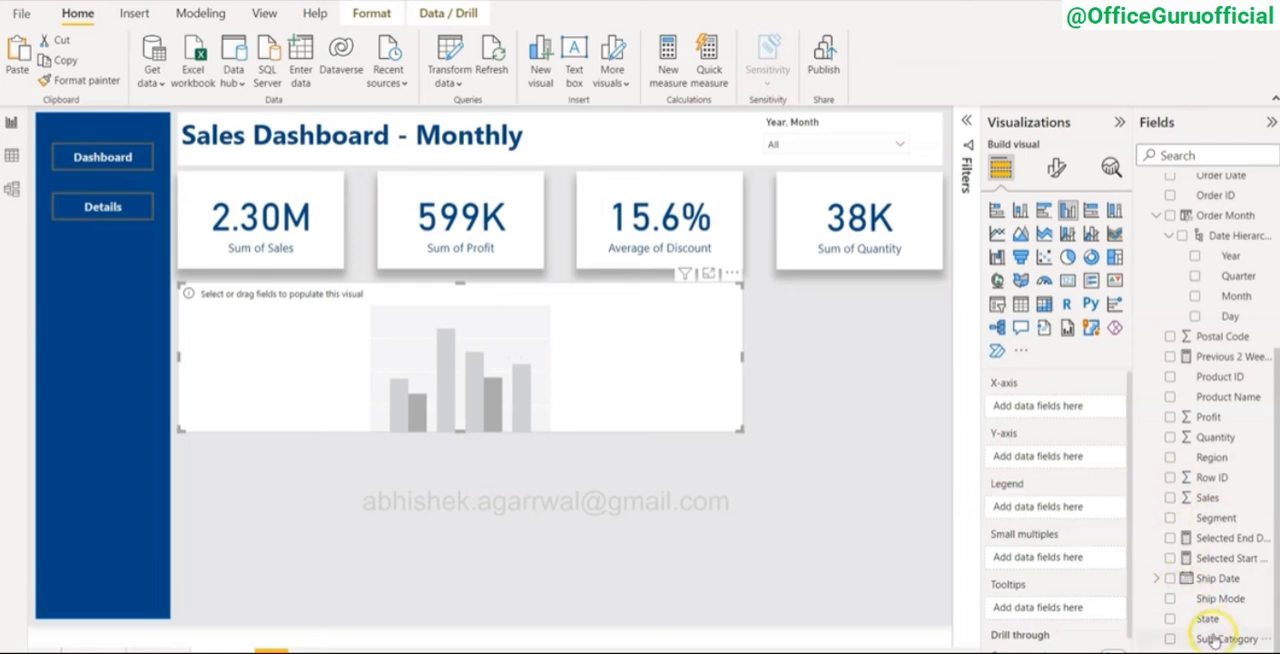
Step: Fill the column chart with Sub-Category on the X-axis, Sales on the Y-axis and Order Month's Month as the legend
drag(1222, 638, 1055, 407)
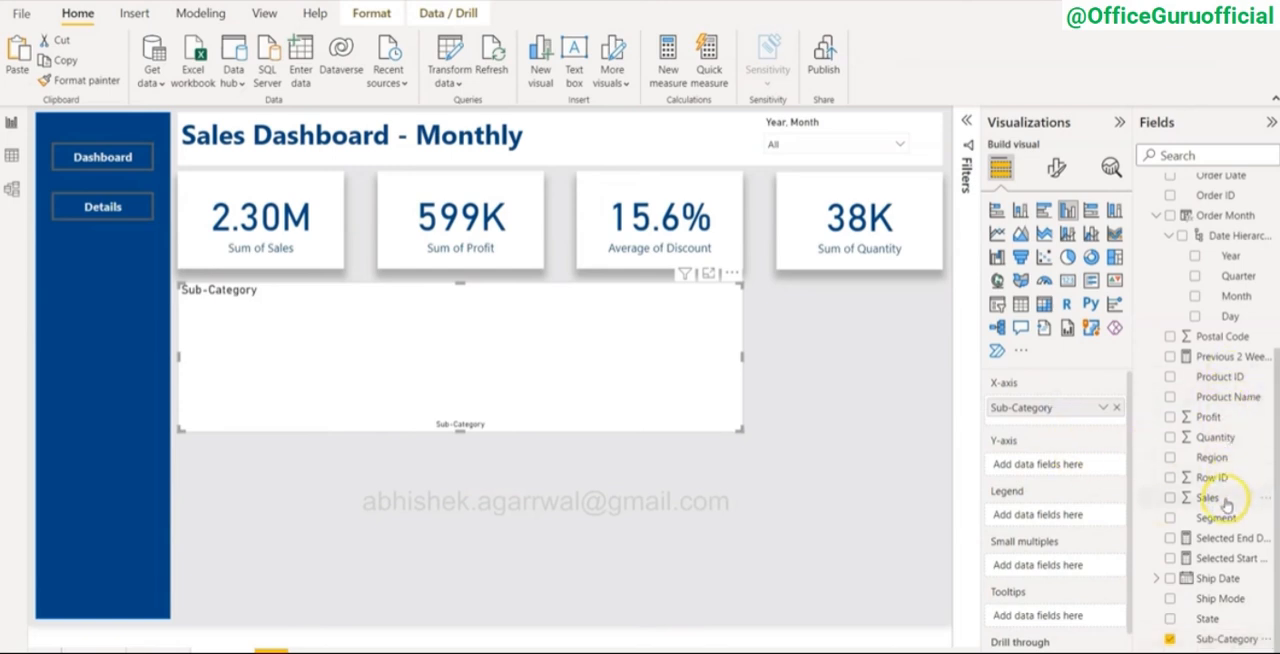
drag(1225, 497, 1057, 466)
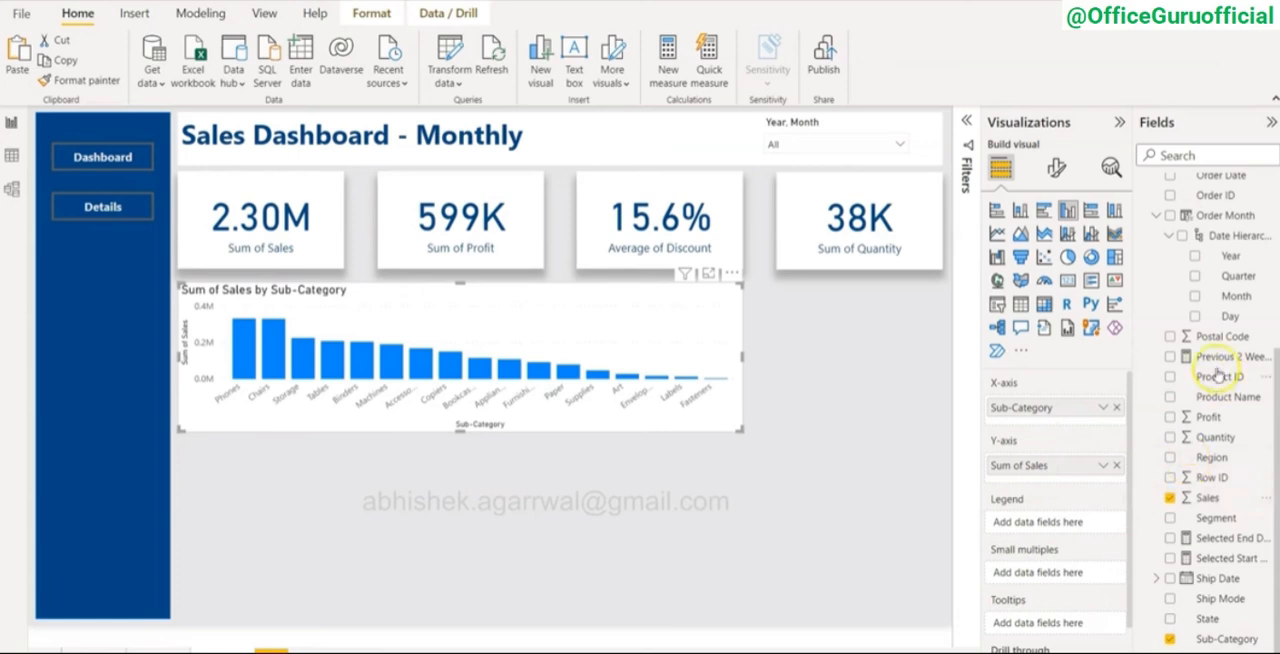
drag(1236, 296, 1080, 527)
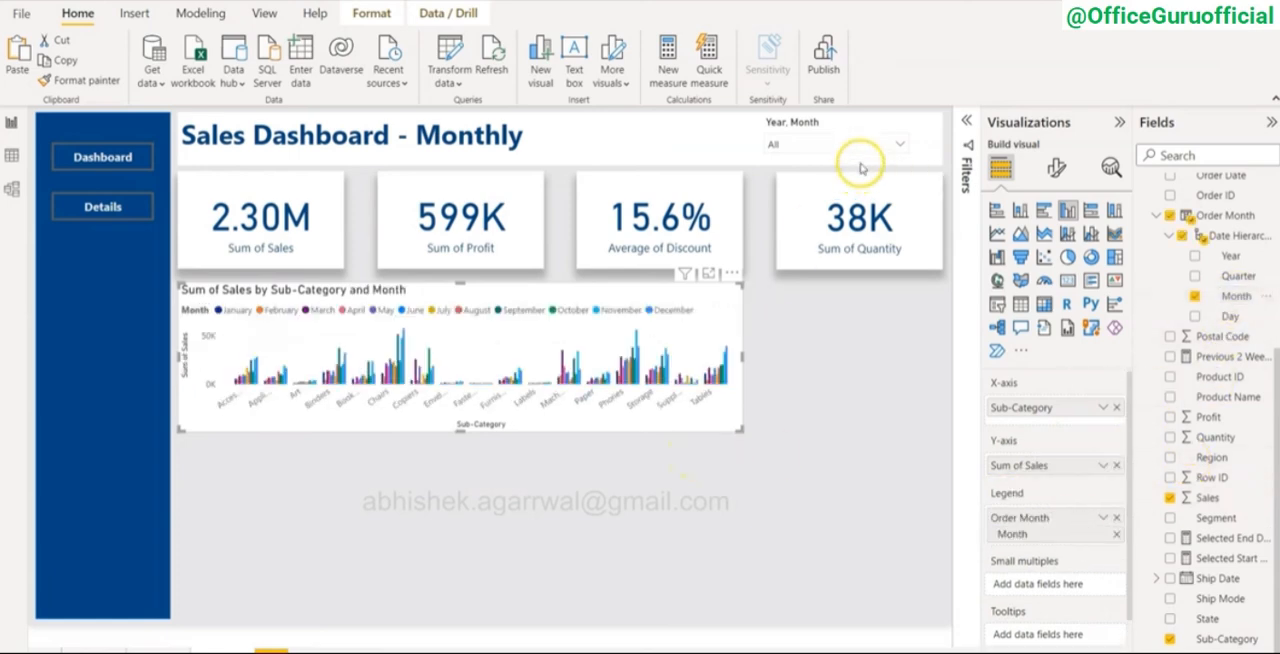
Step: Filter the report to April and May 2020 with the Year, Month slicer
click(899, 148)
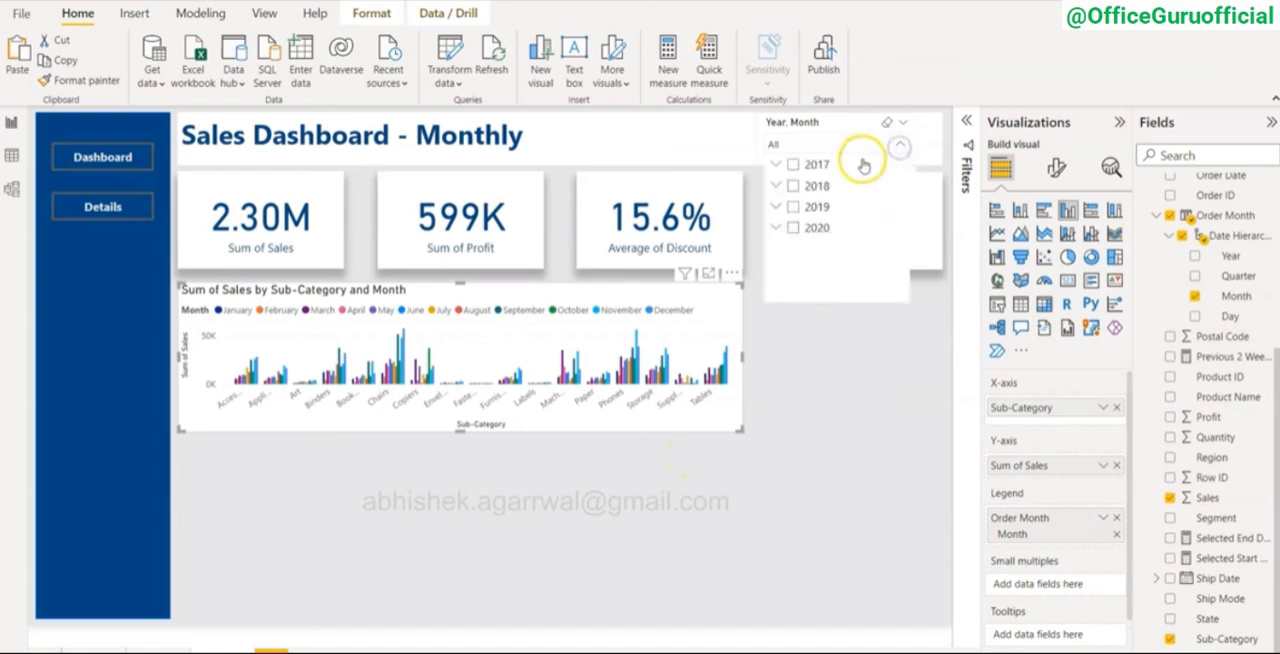
click(778, 228)
scroll(818, 268, down, 2)
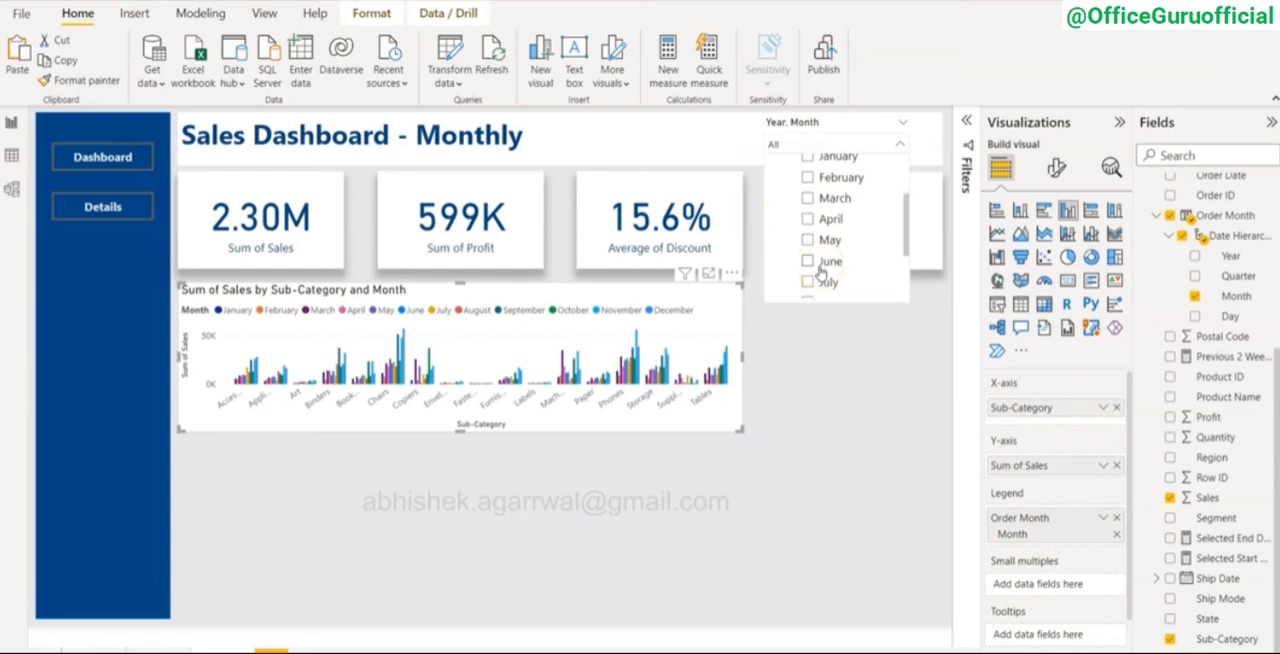
click(808, 219)
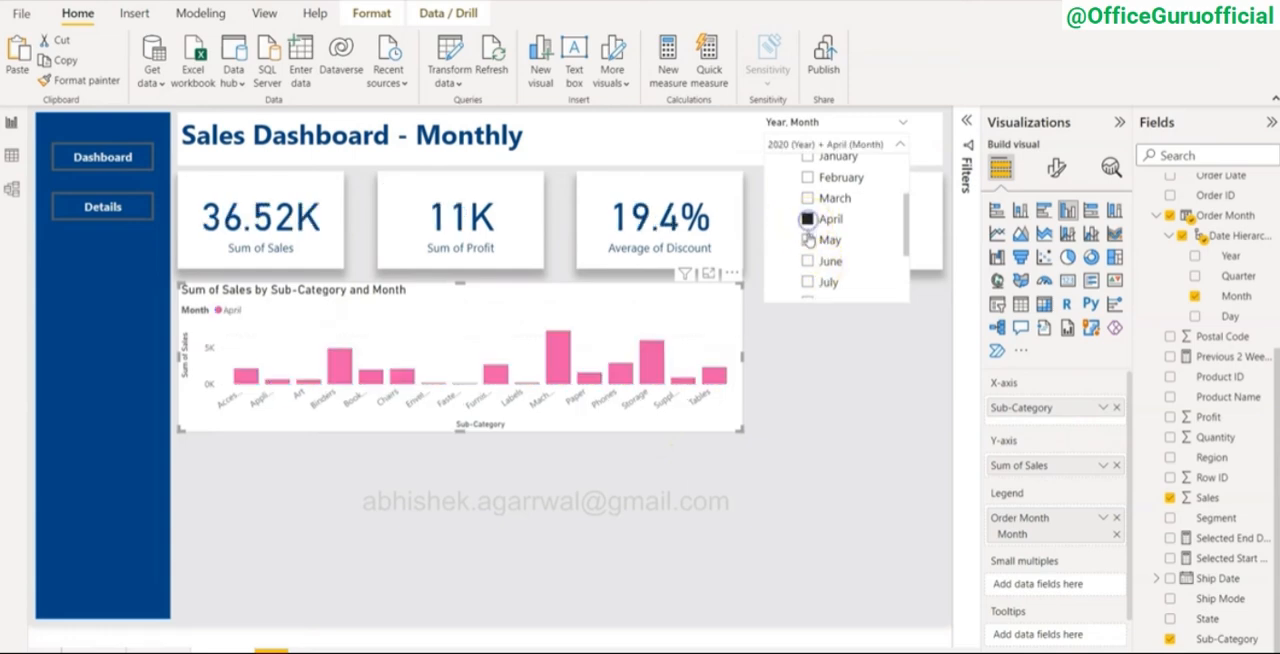
ctrl+click(807, 240)
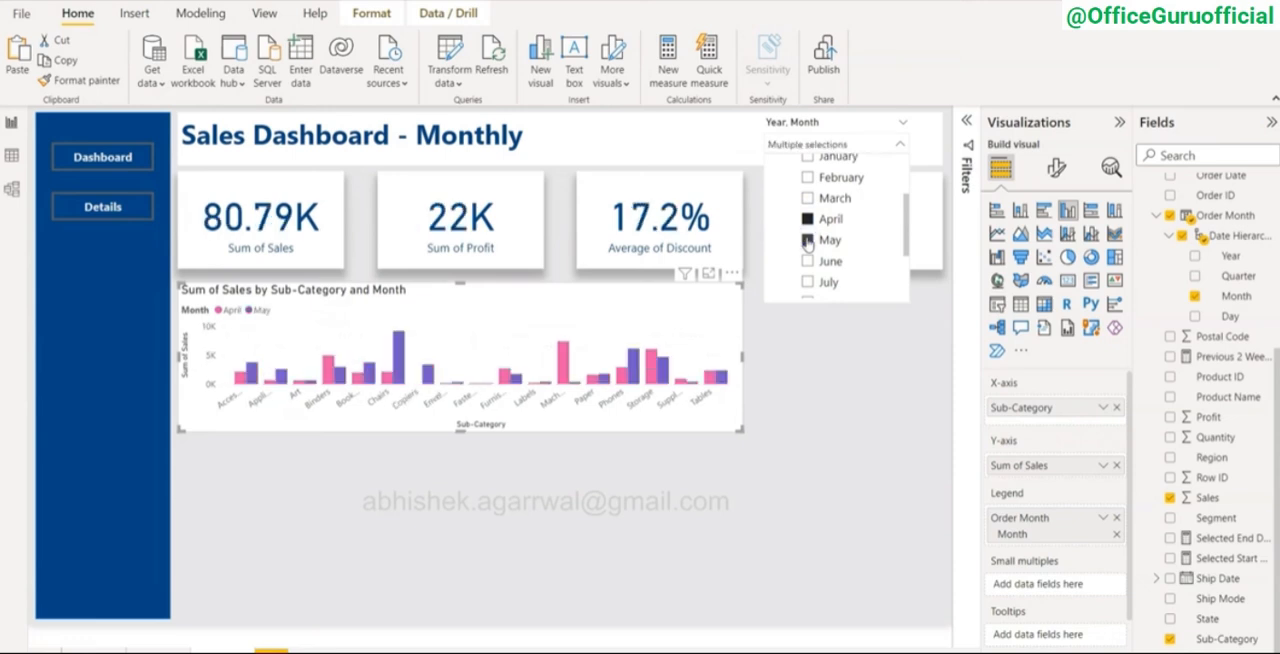
click(638, 333)
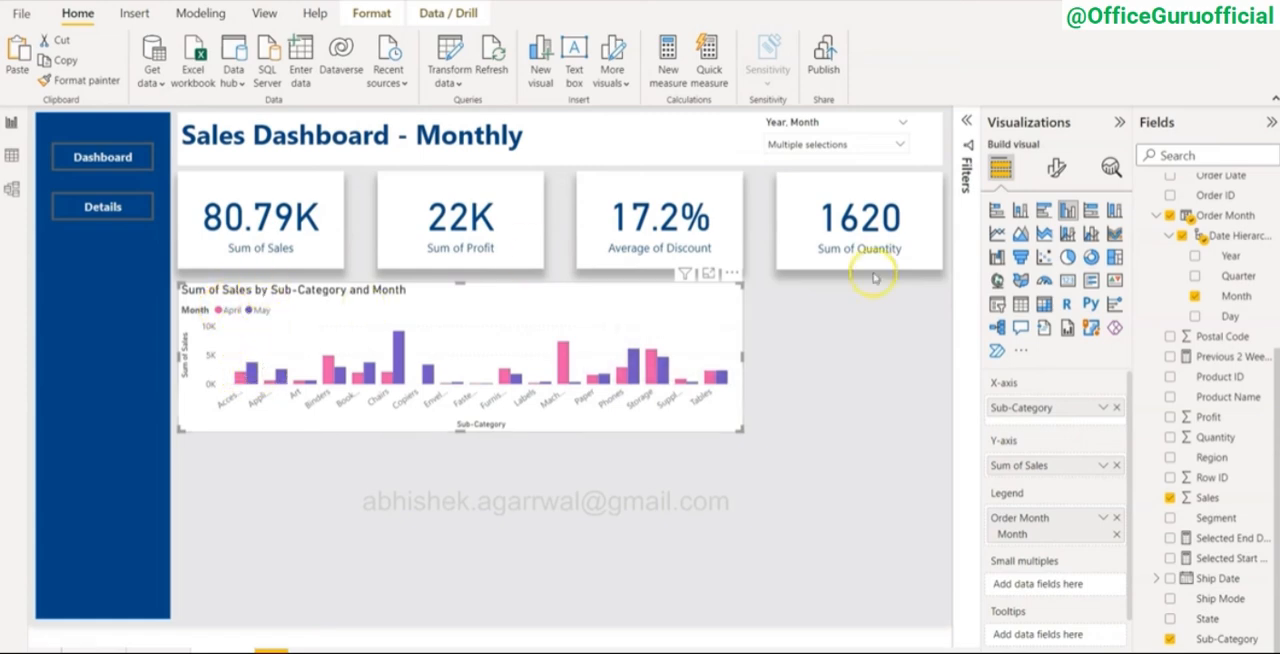
Step: Recolour the column chart's series with light orange for April and dark blue for May
click(1057, 167)
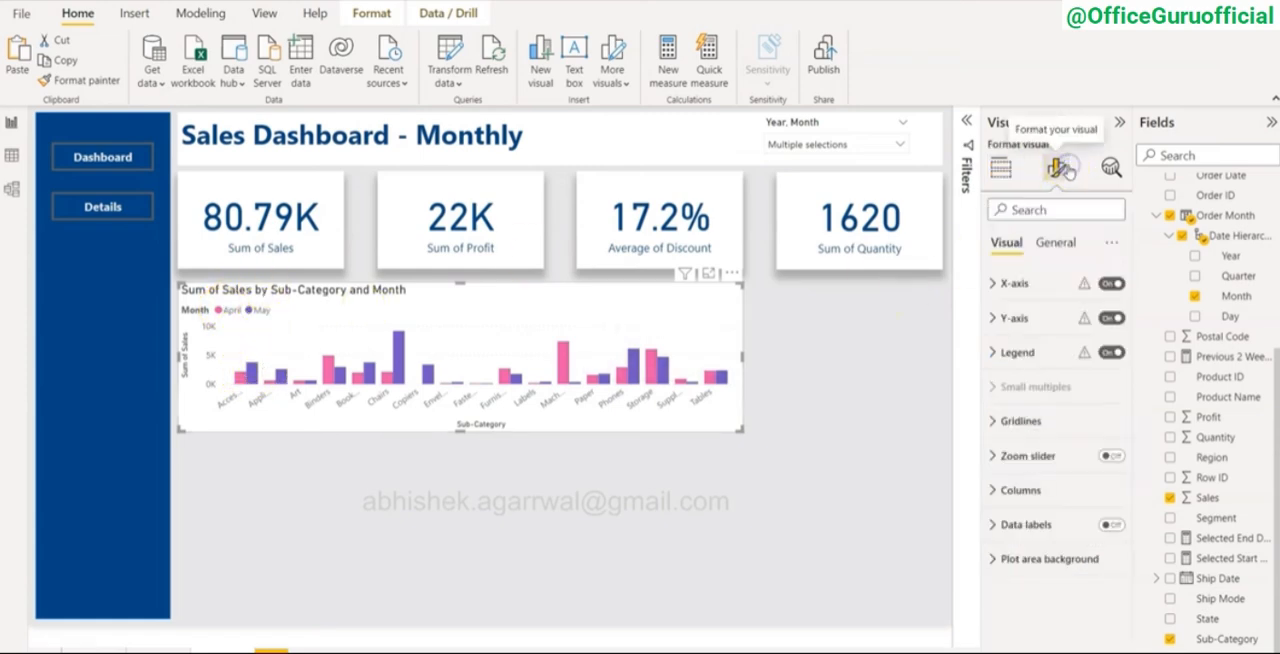
click(995, 356)
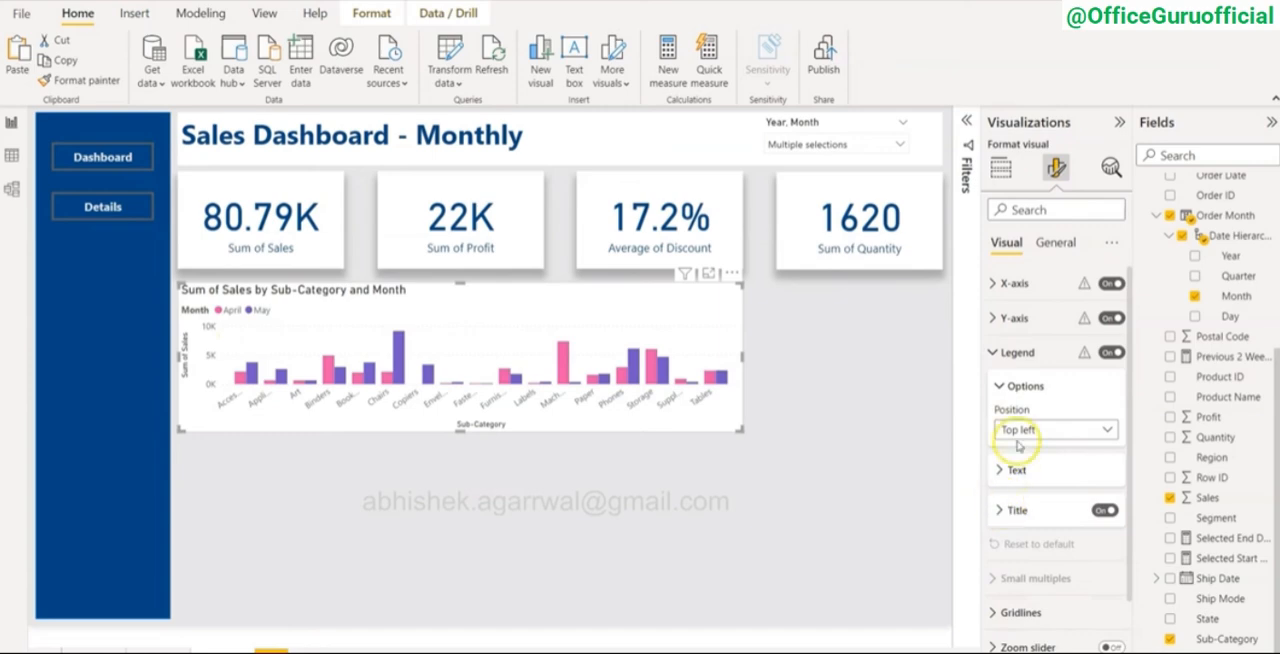
click(995, 591)
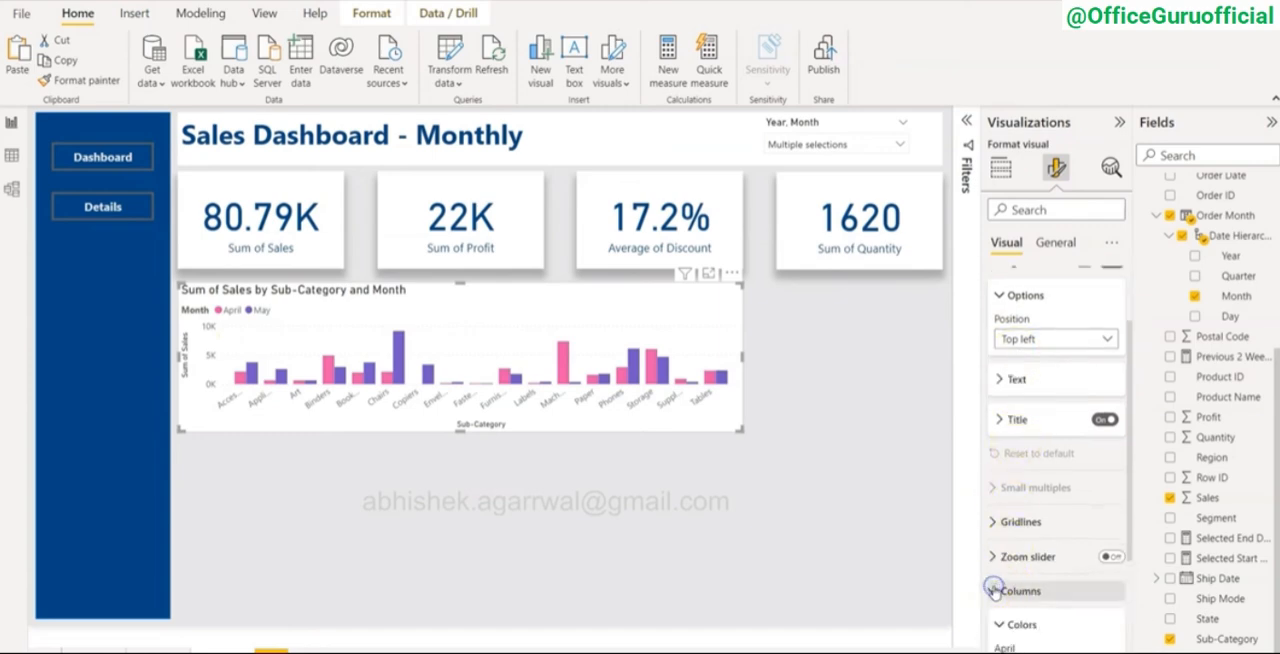
click(1008, 472)
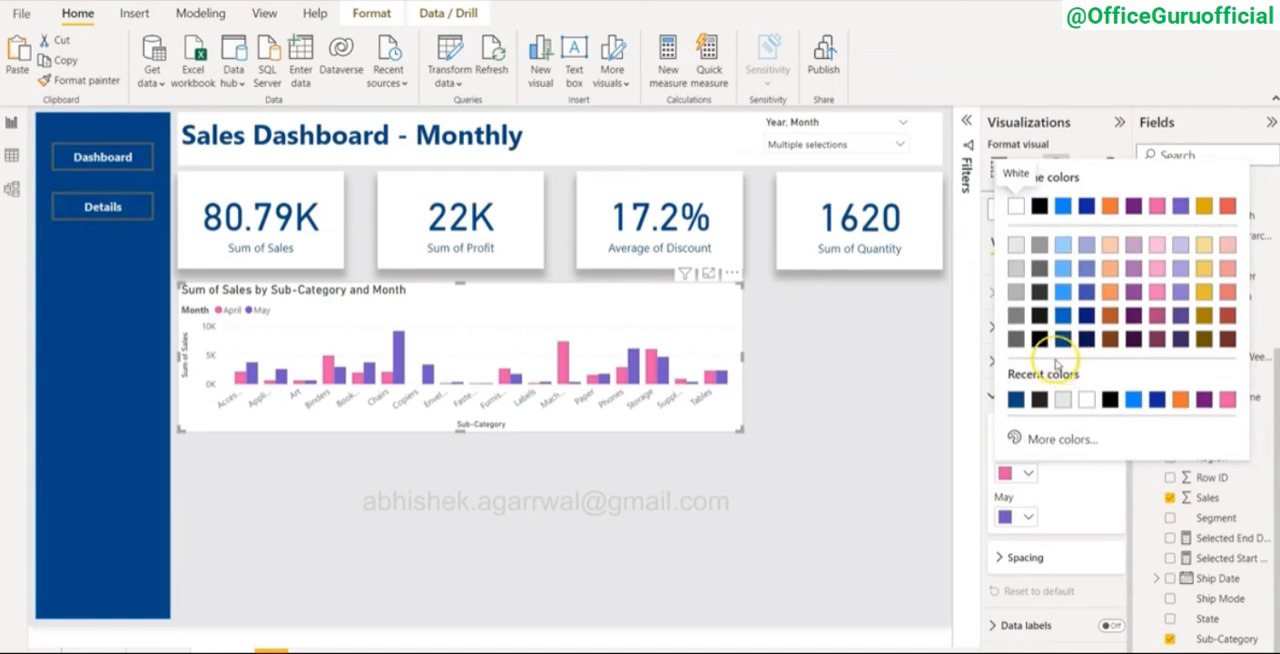
click(1109, 298)
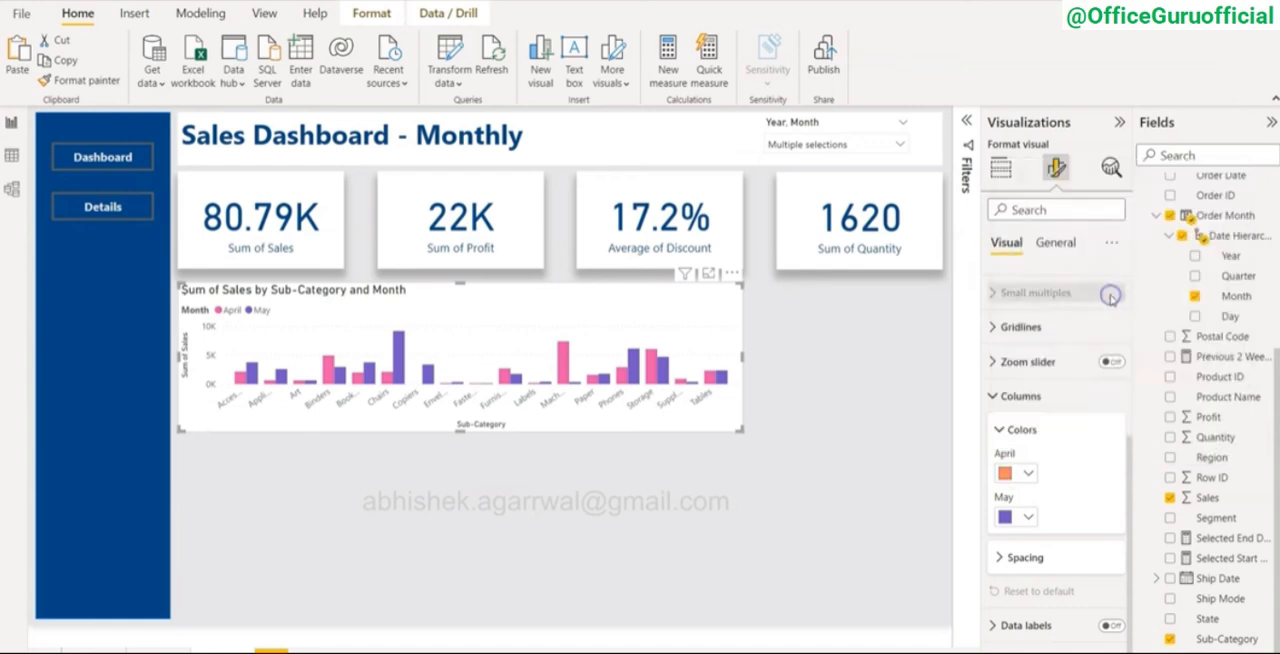
click(1008, 516)
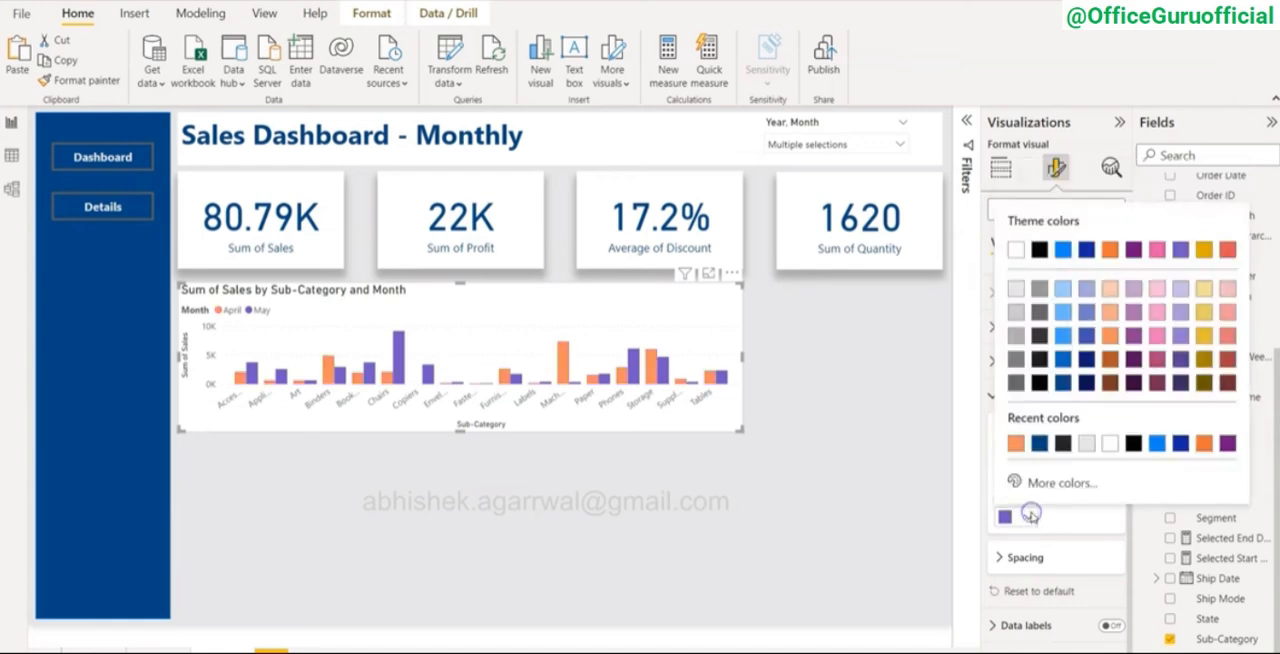
click(1062, 383)
click(614, 505)
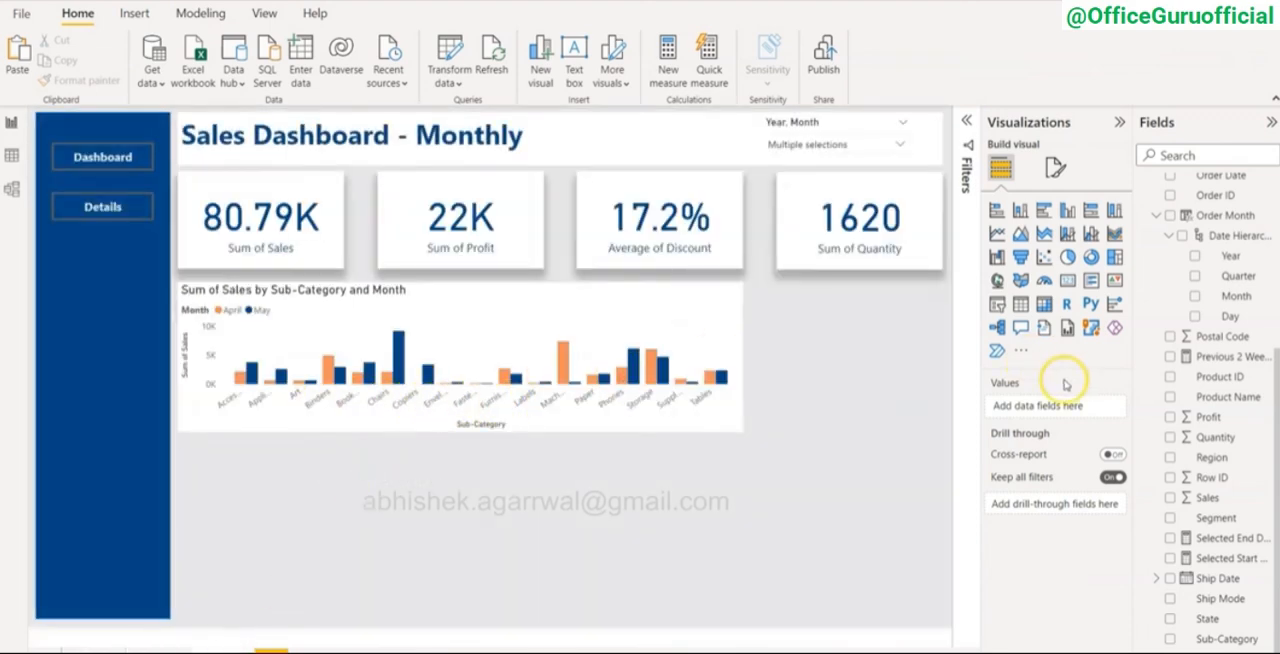
Step: Turn off the X-axis and Y-axis titles of the column chart
click(690, 316)
click(1057, 167)
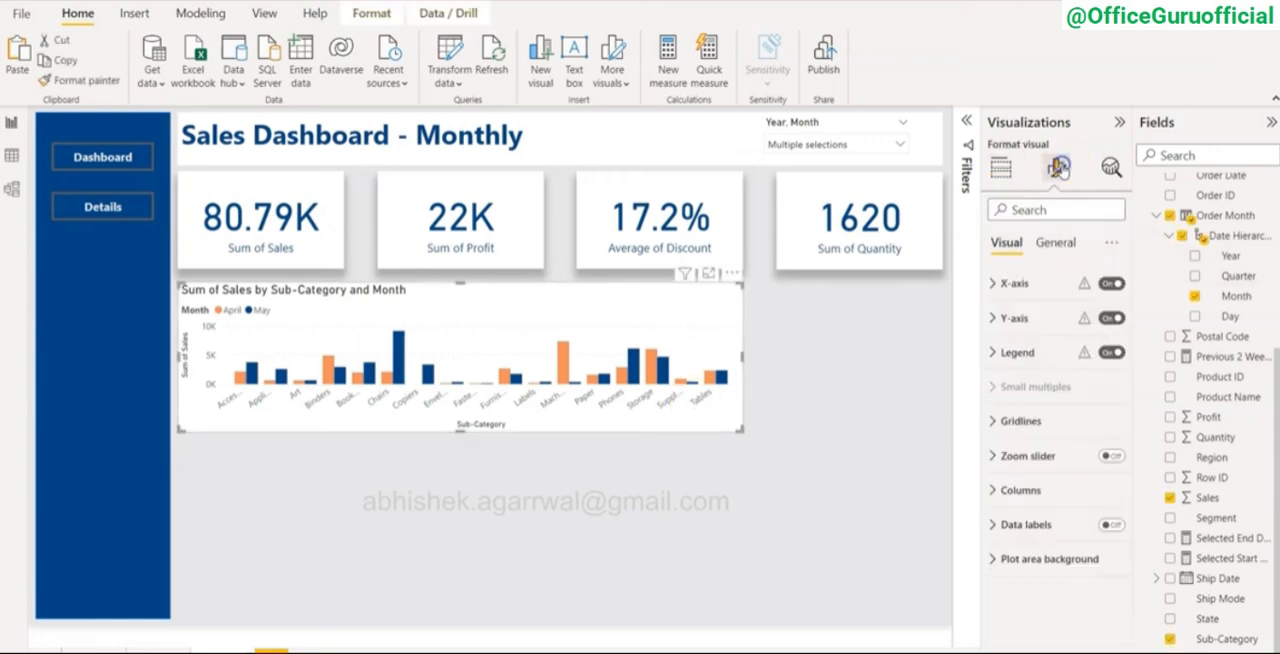
click(1000, 284)
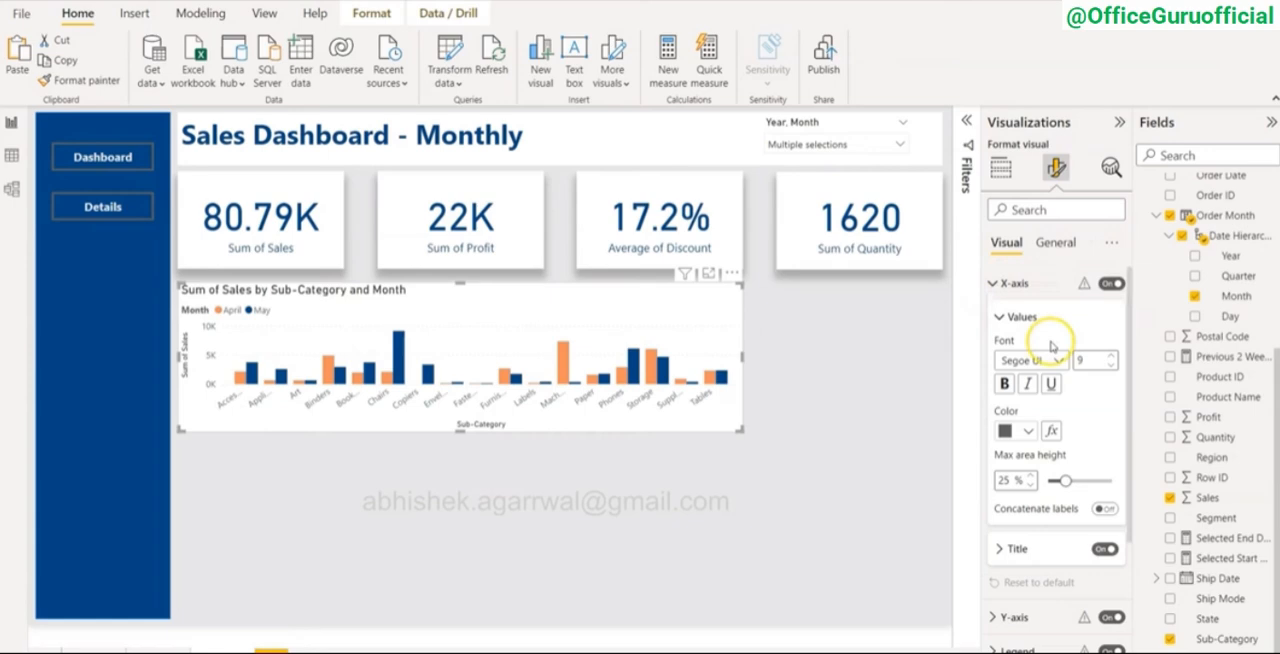
click(1102, 551)
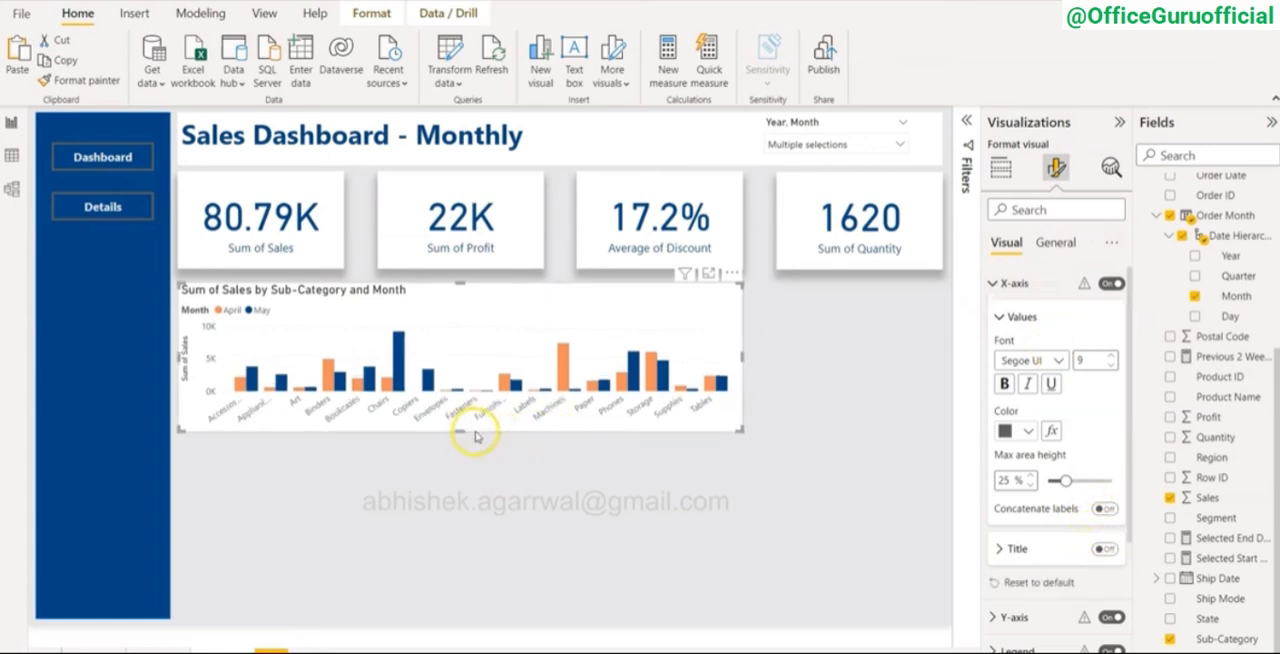
click(1000, 284)
click(1000, 318)
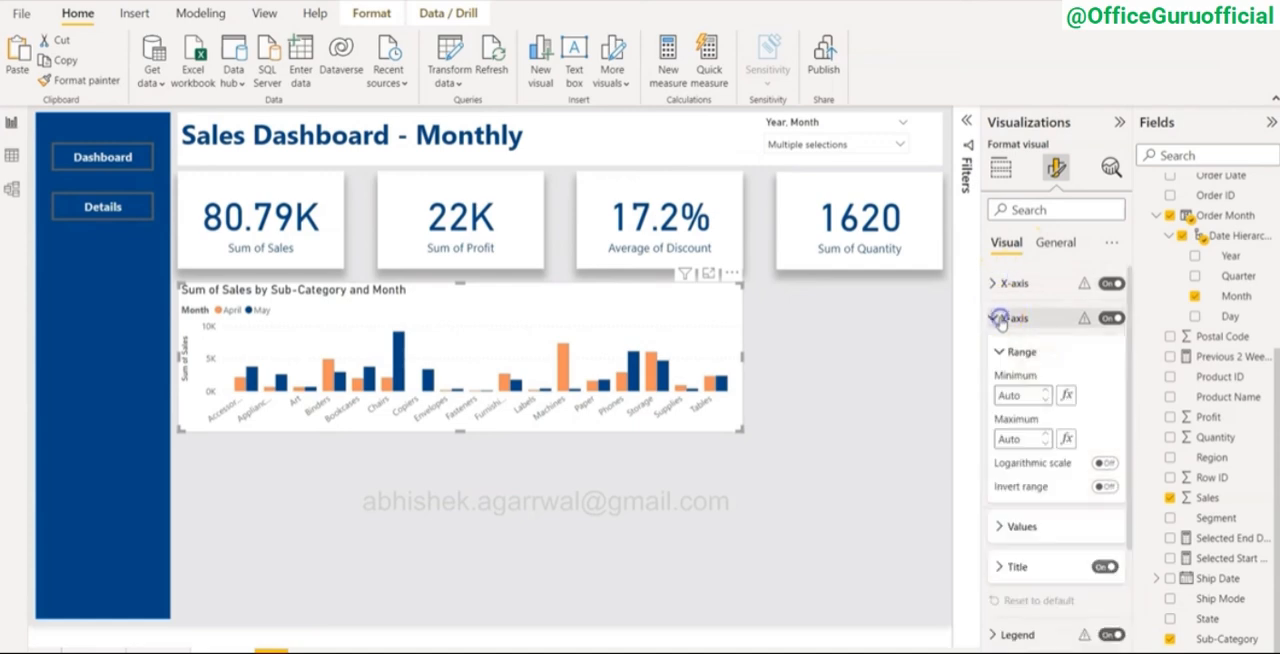
click(1104, 566)
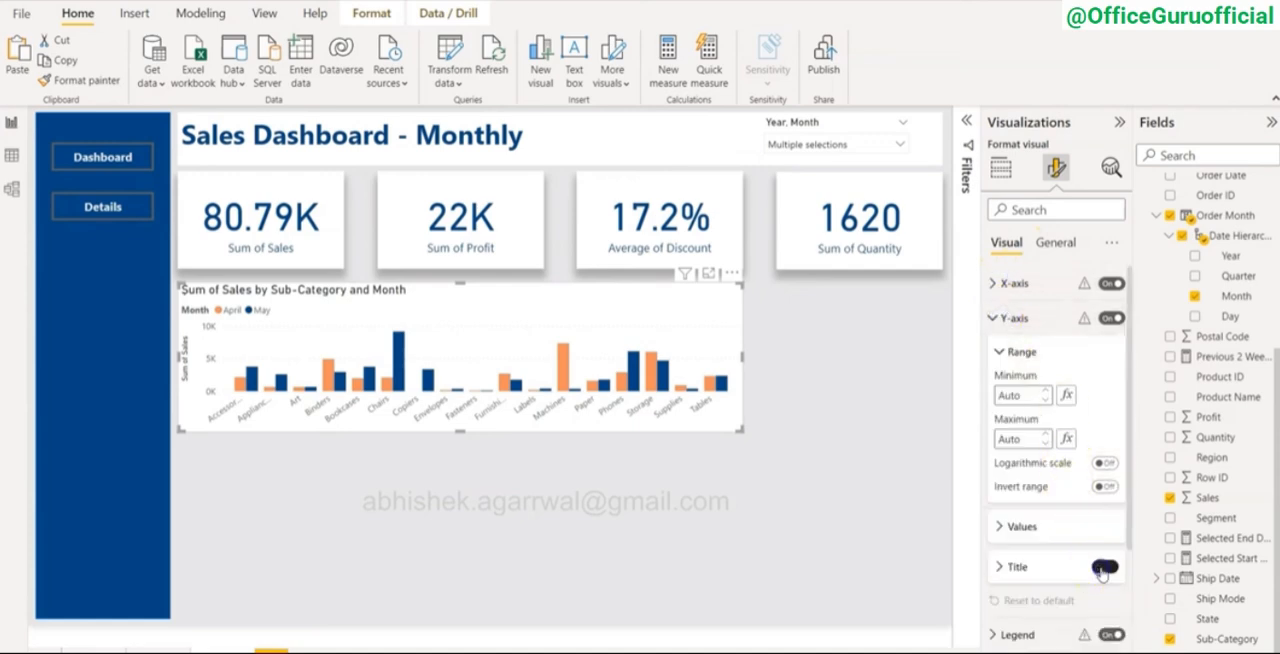
click(605, 525)
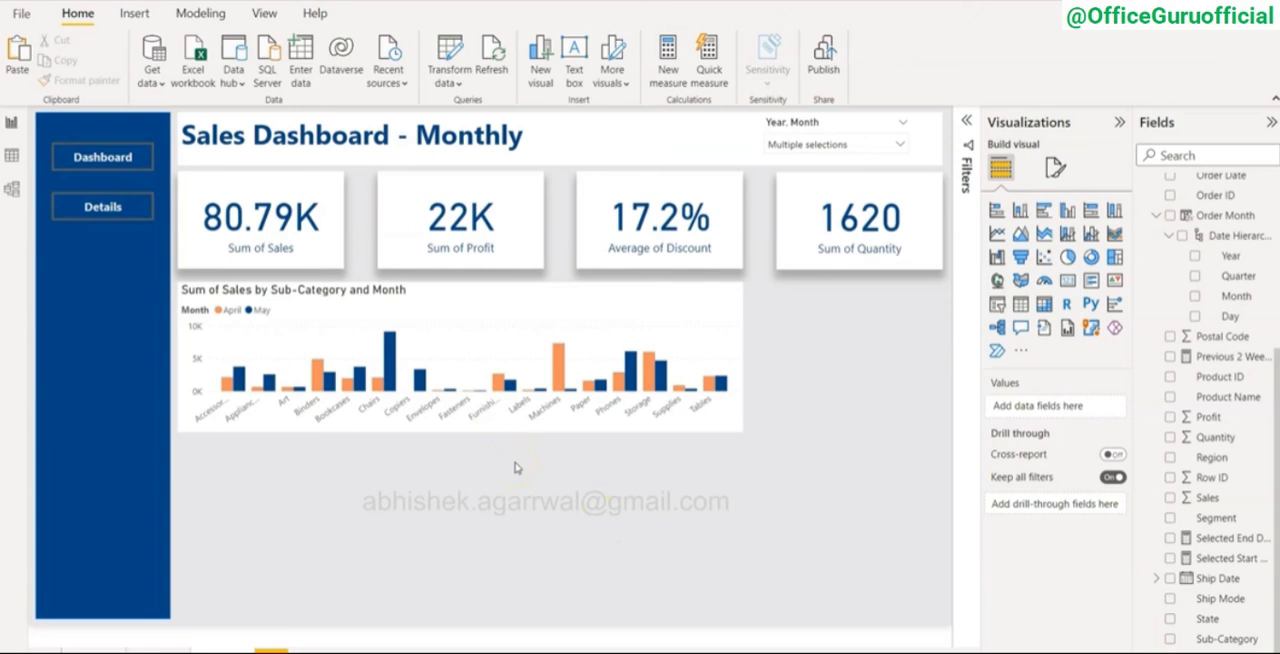
Step: Try the column chart's legend at Top center and return it to Top left
click(505, 308)
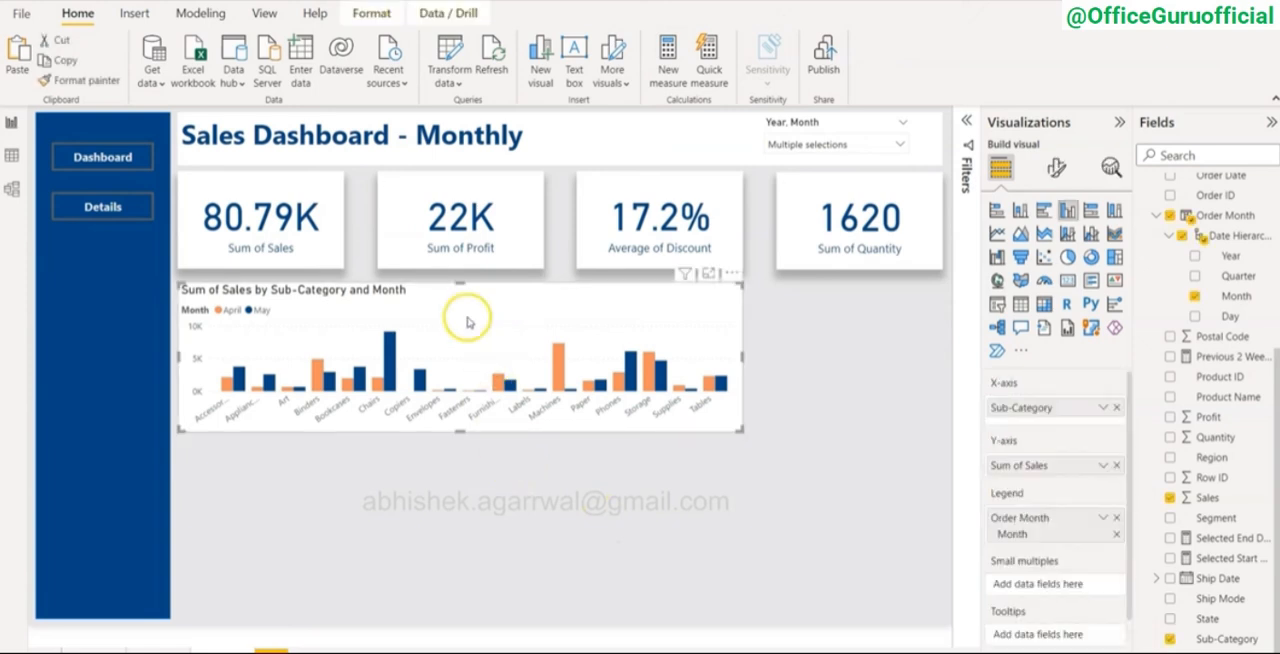
click(1057, 167)
click(1006, 360)
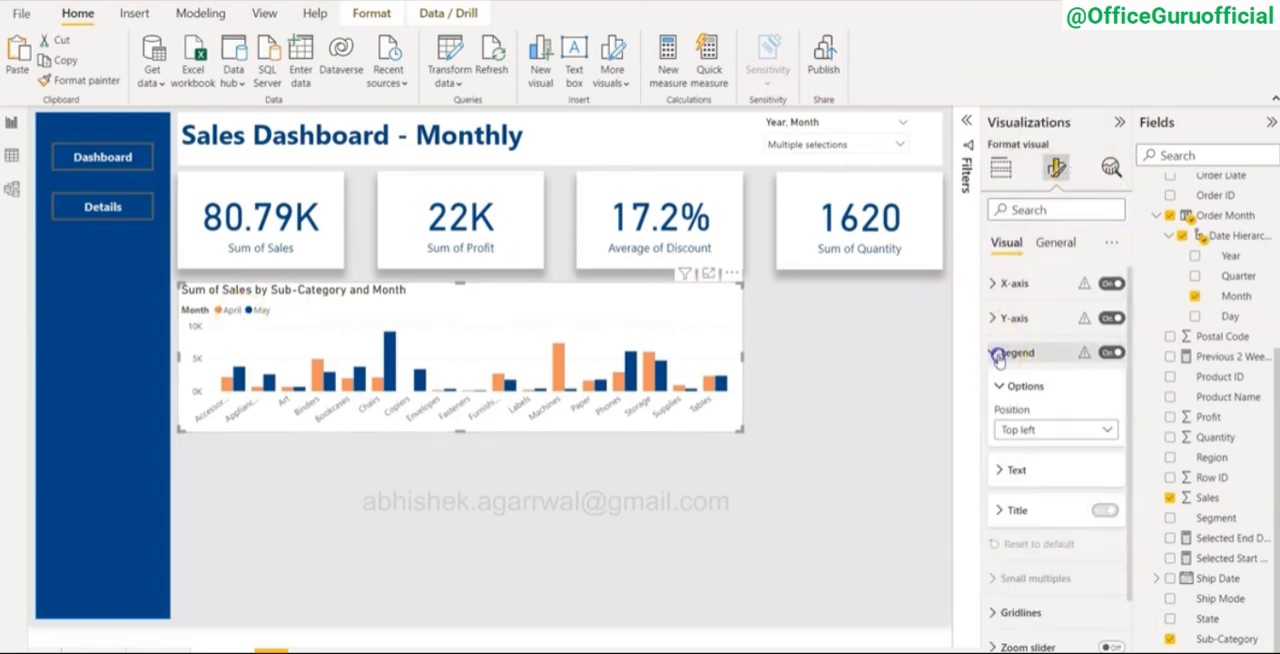
click(1030, 430)
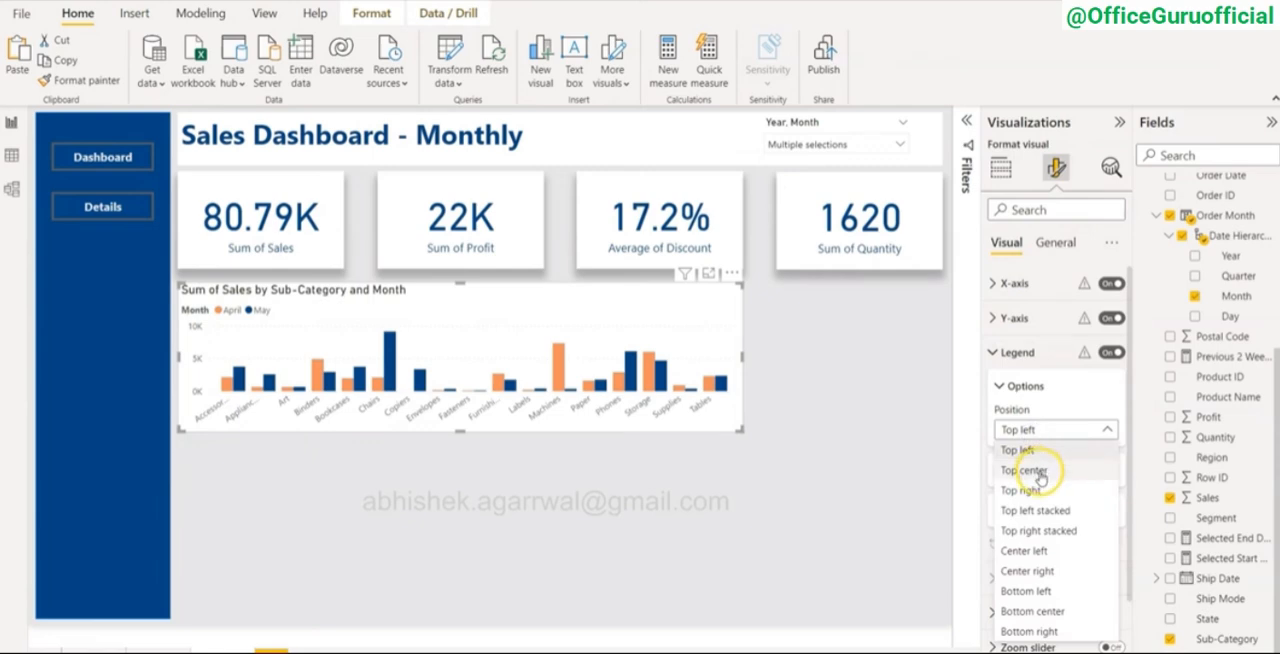
click(1024, 470)
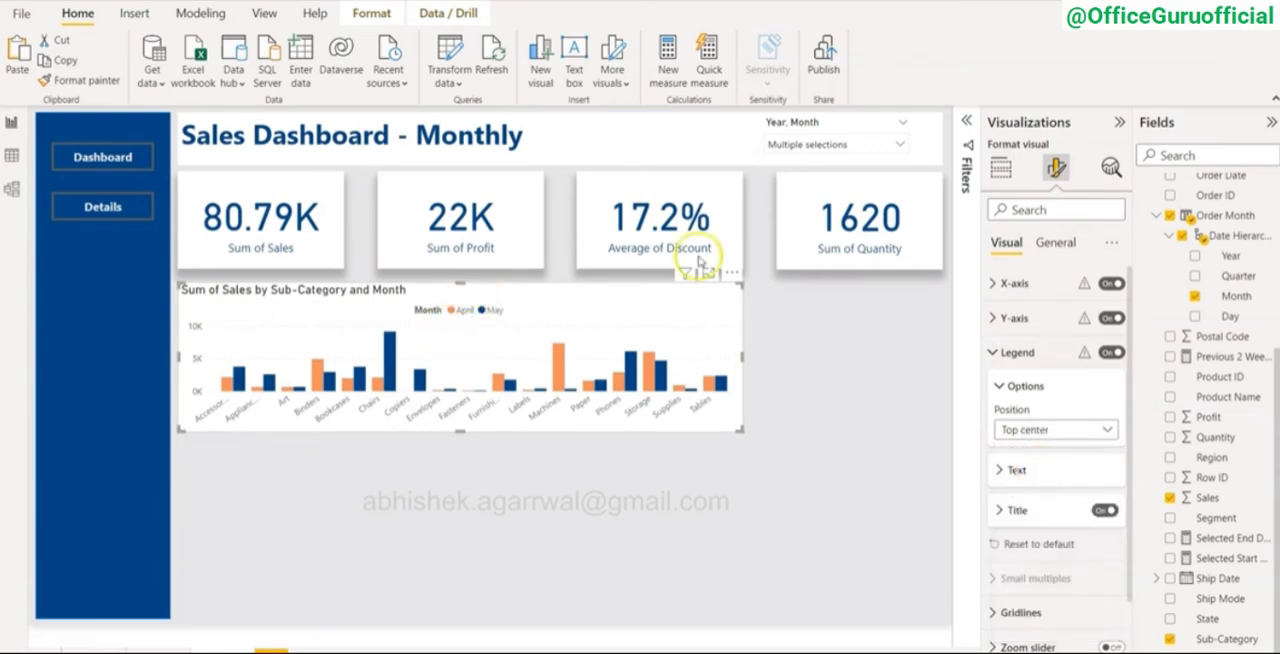
click(1036, 431)
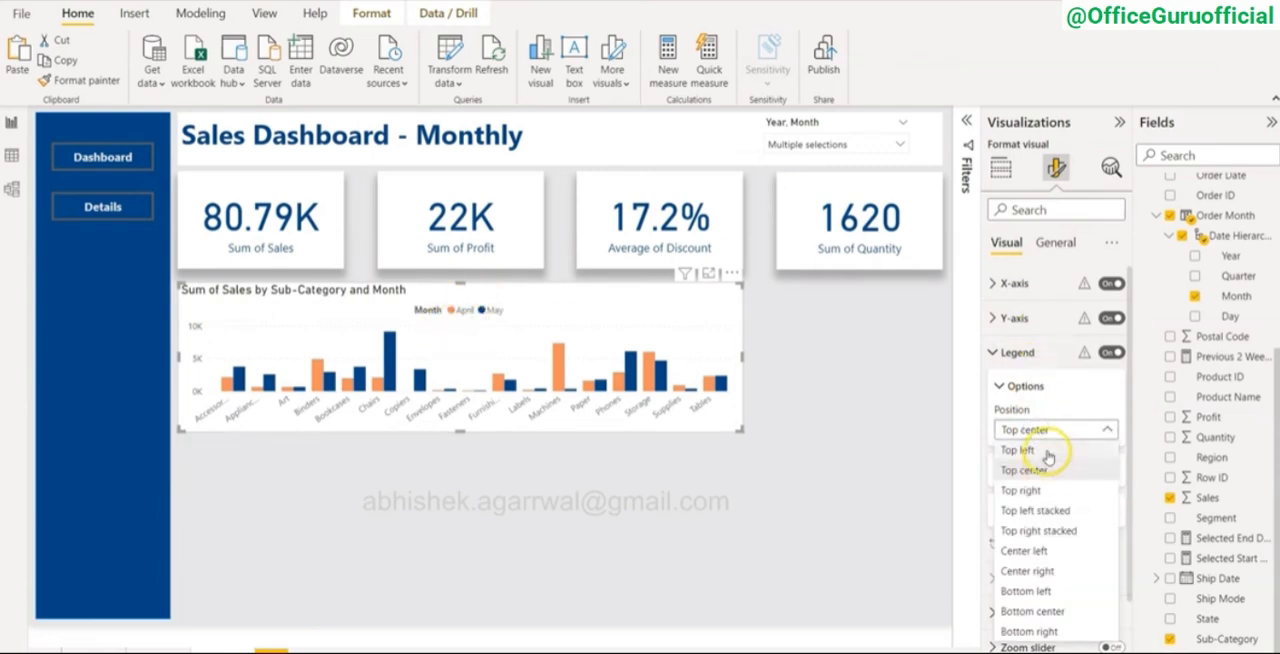
click(1047, 452)
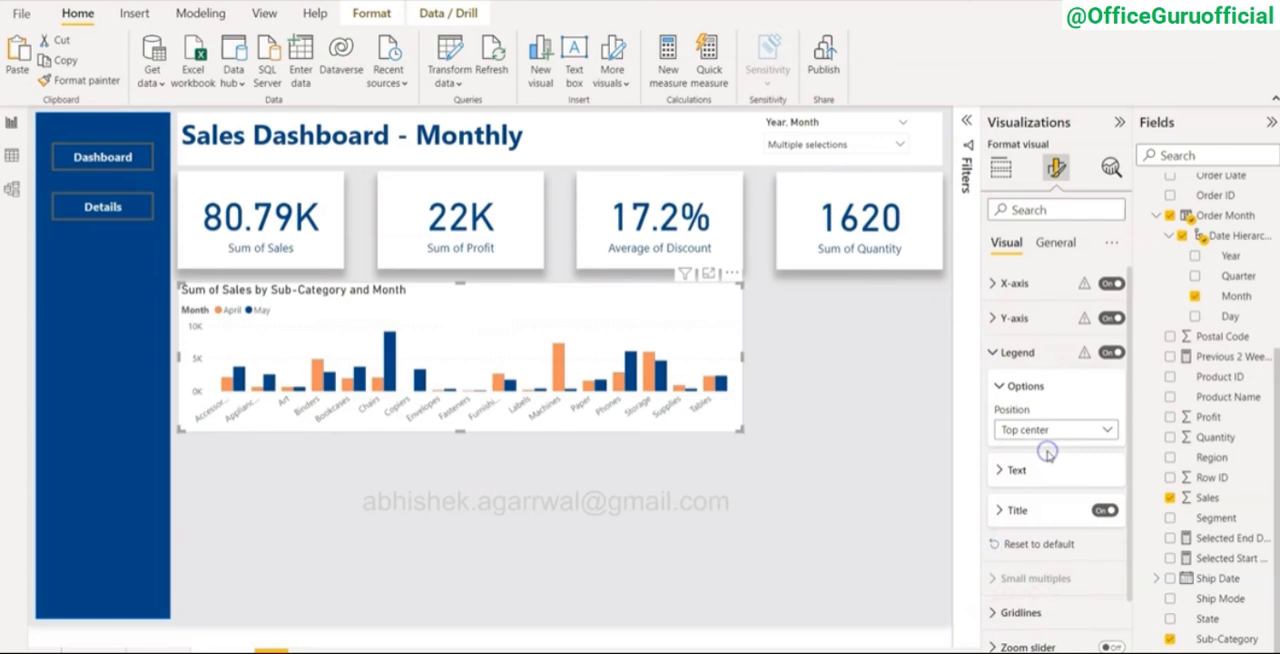
Step: Insert an area chart directly below the column chart, leaving a narrow gap between the two visuals
click(778, 512)
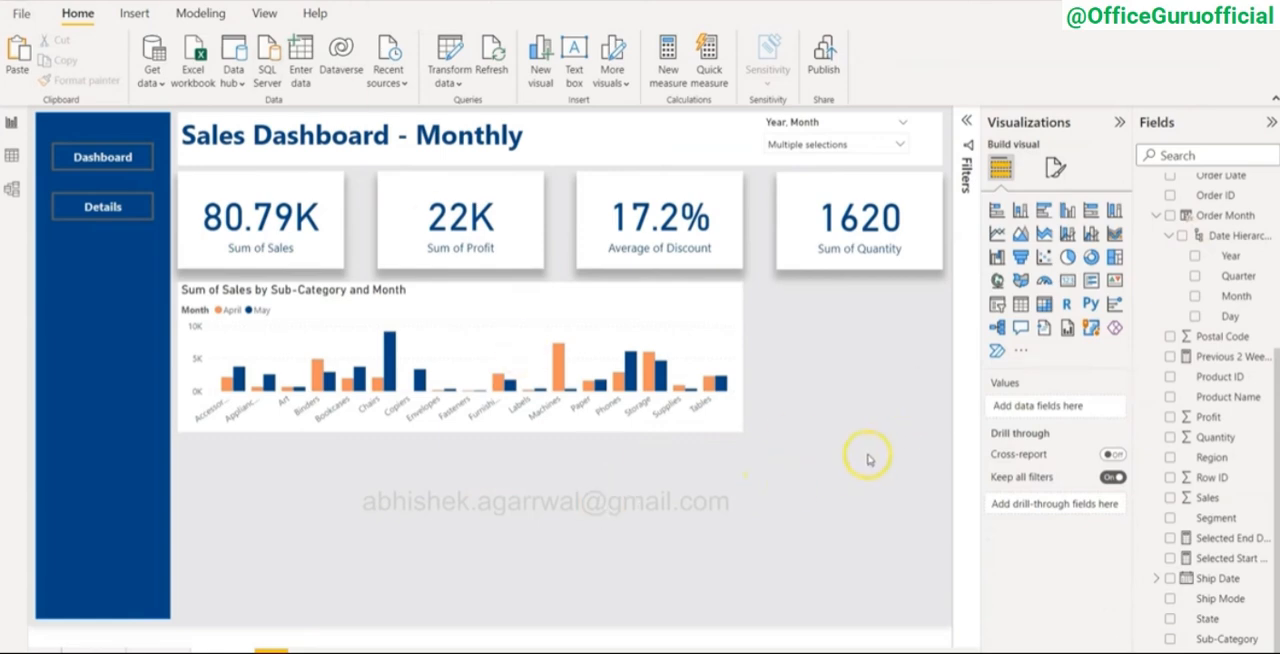
click(1020, 234)
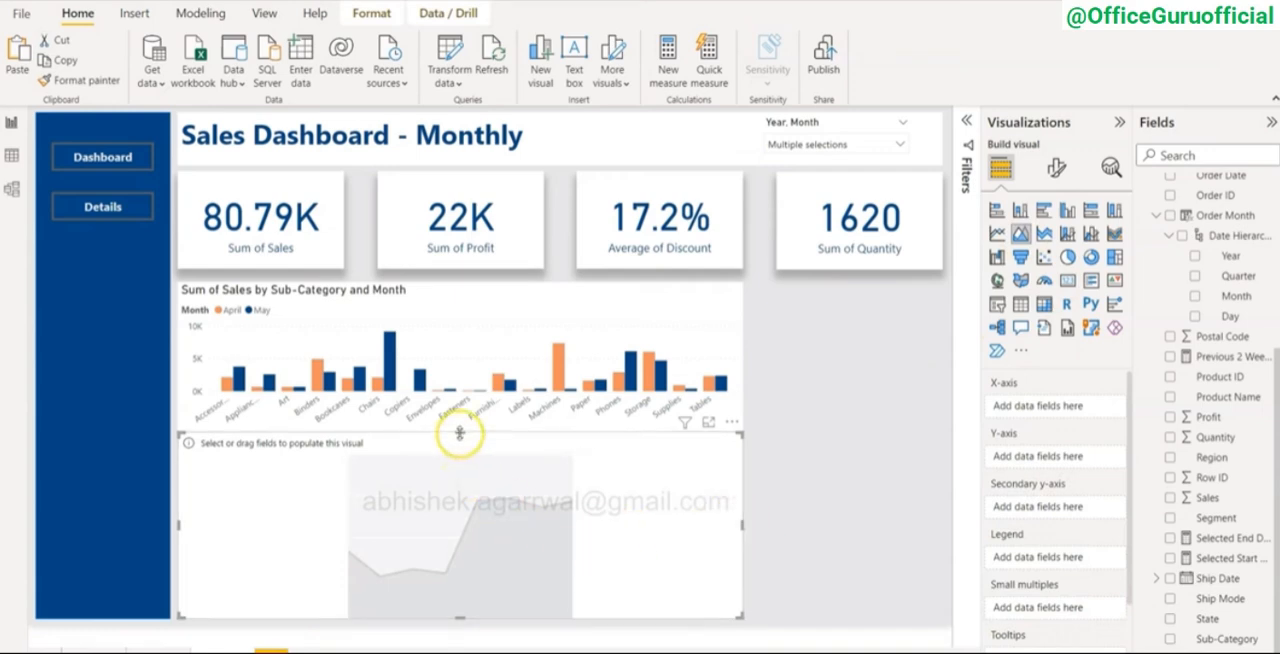
drag(460, 441, 460, 449)
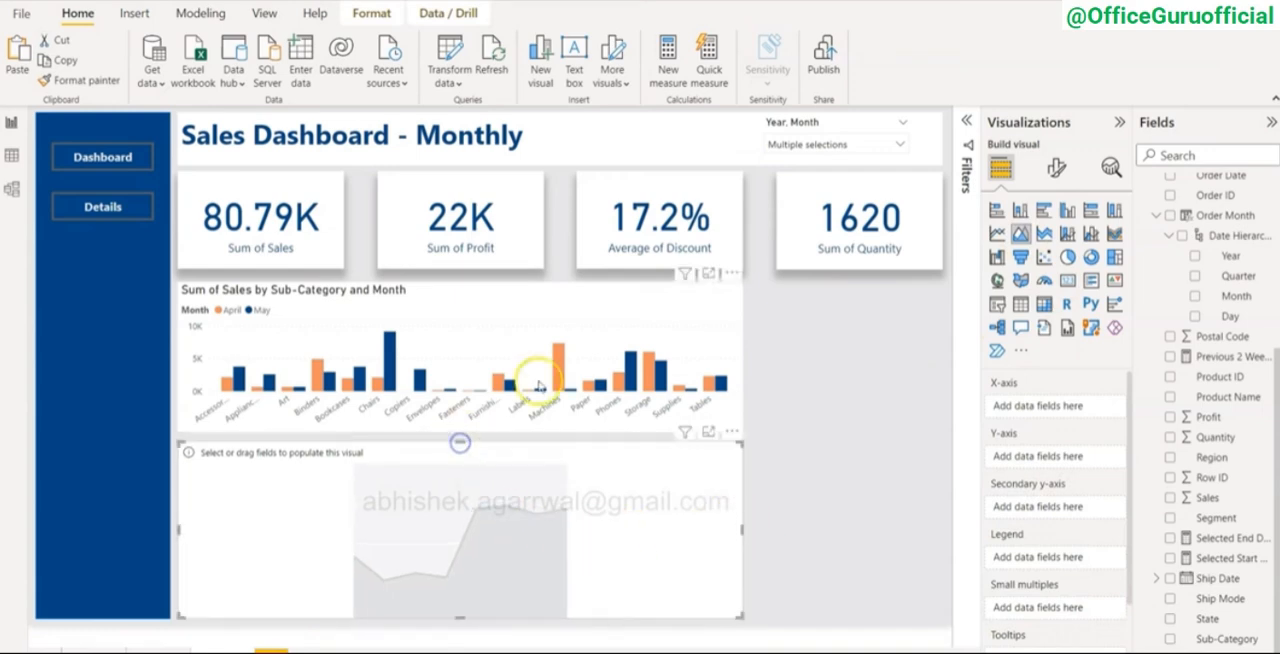
Step: Turn on a shadow for the column chart and set the shadow position to Bottom
click(611, 293)
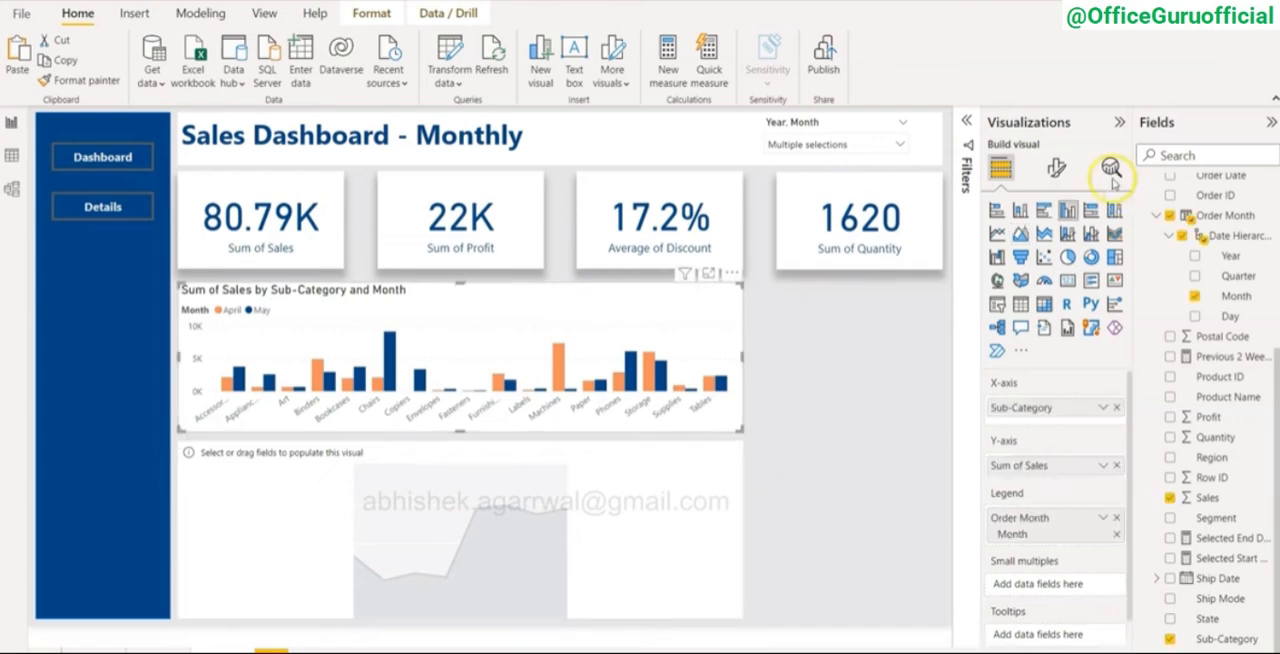
click(1058, 168)
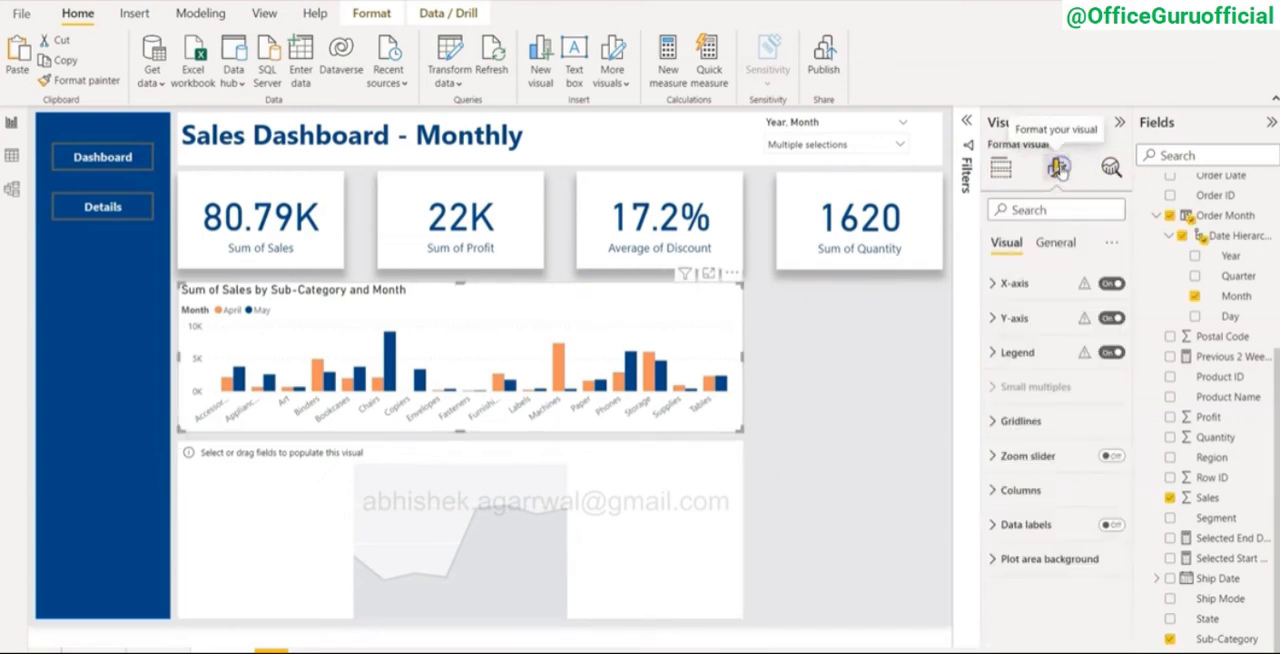
click(1054, 247)
click(996, 352)
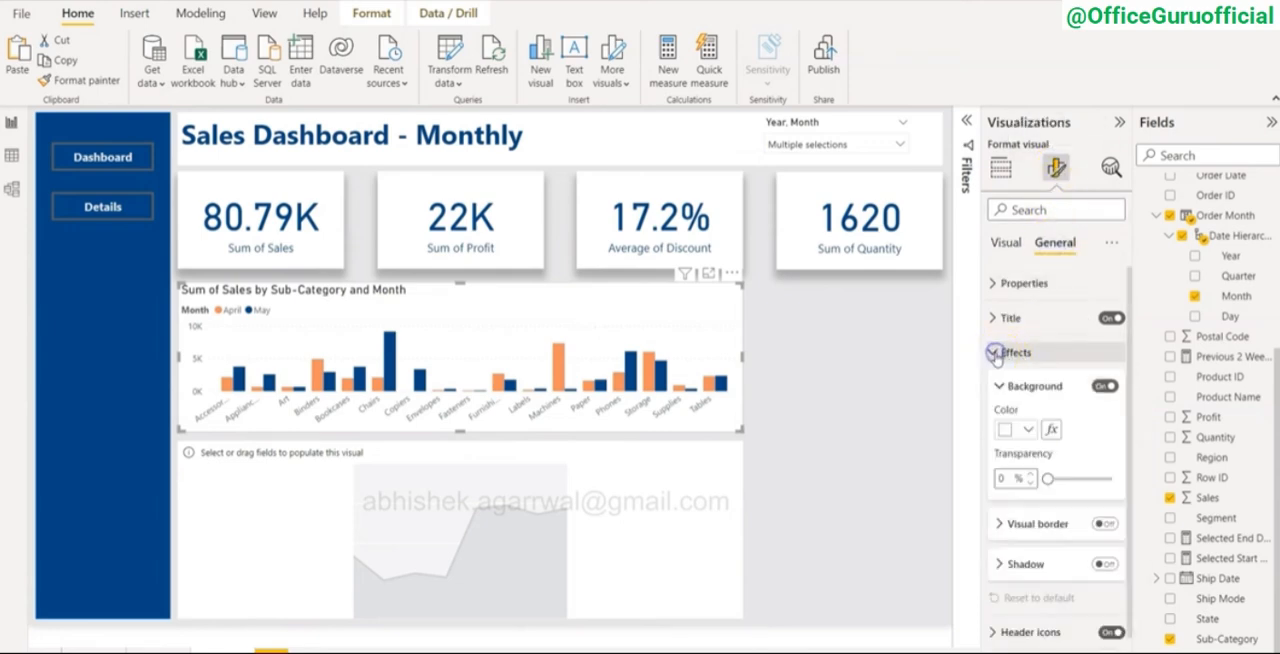
click(1104, 564)
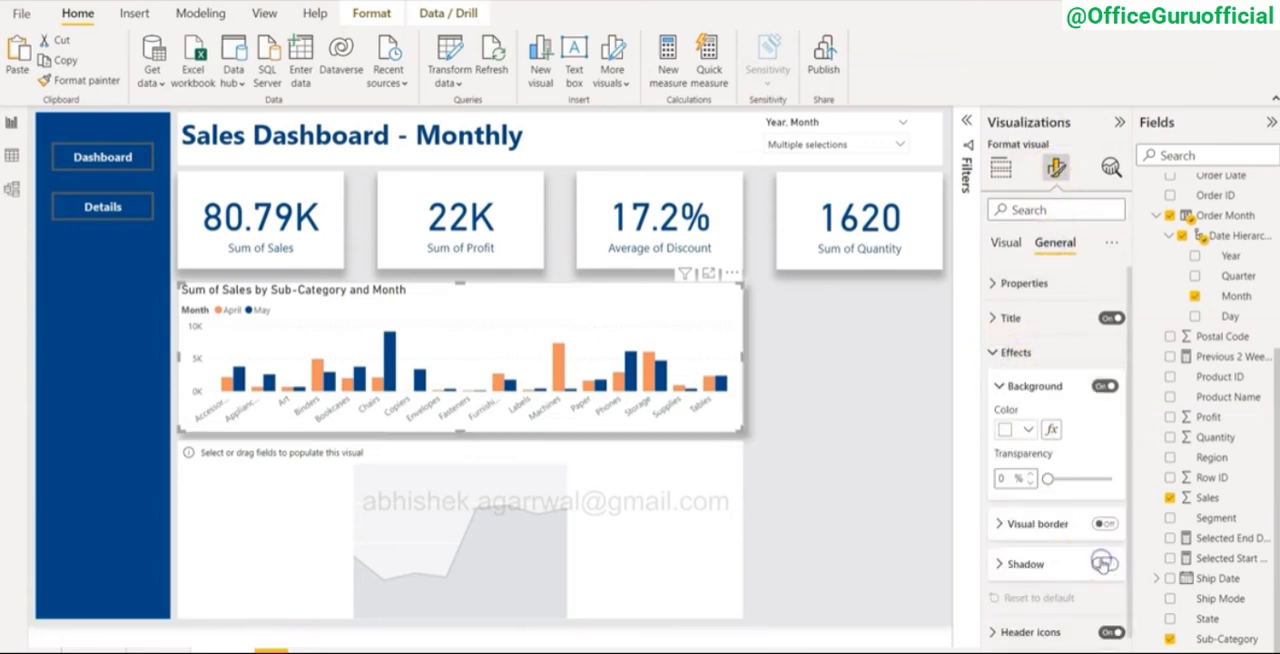
click(1008, 566)
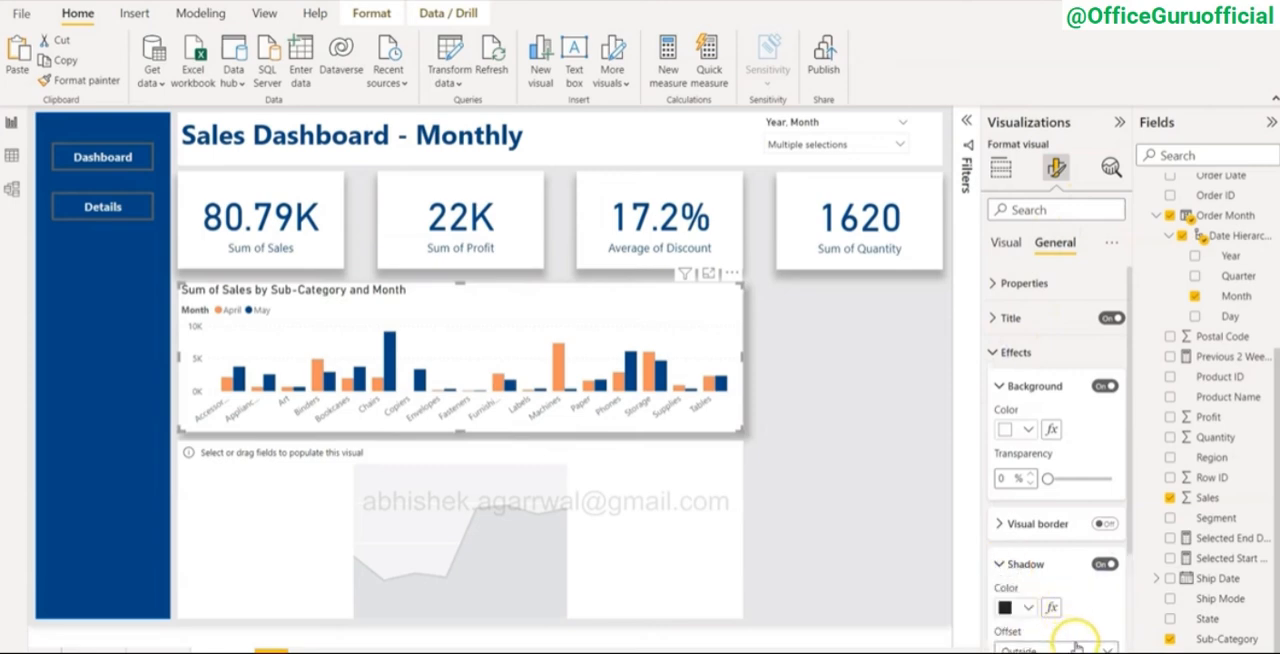
scroll(1076, 640, down, 3)
click(1038, 537)
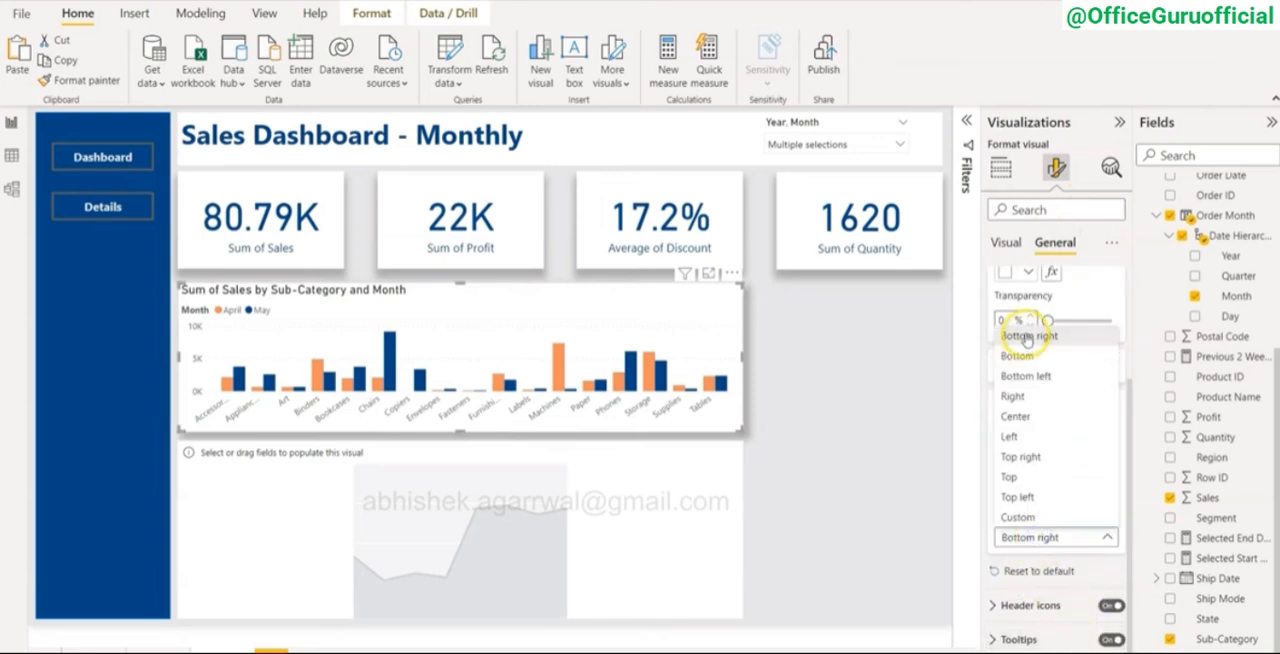
click(1022, 356)
click(869, 445)
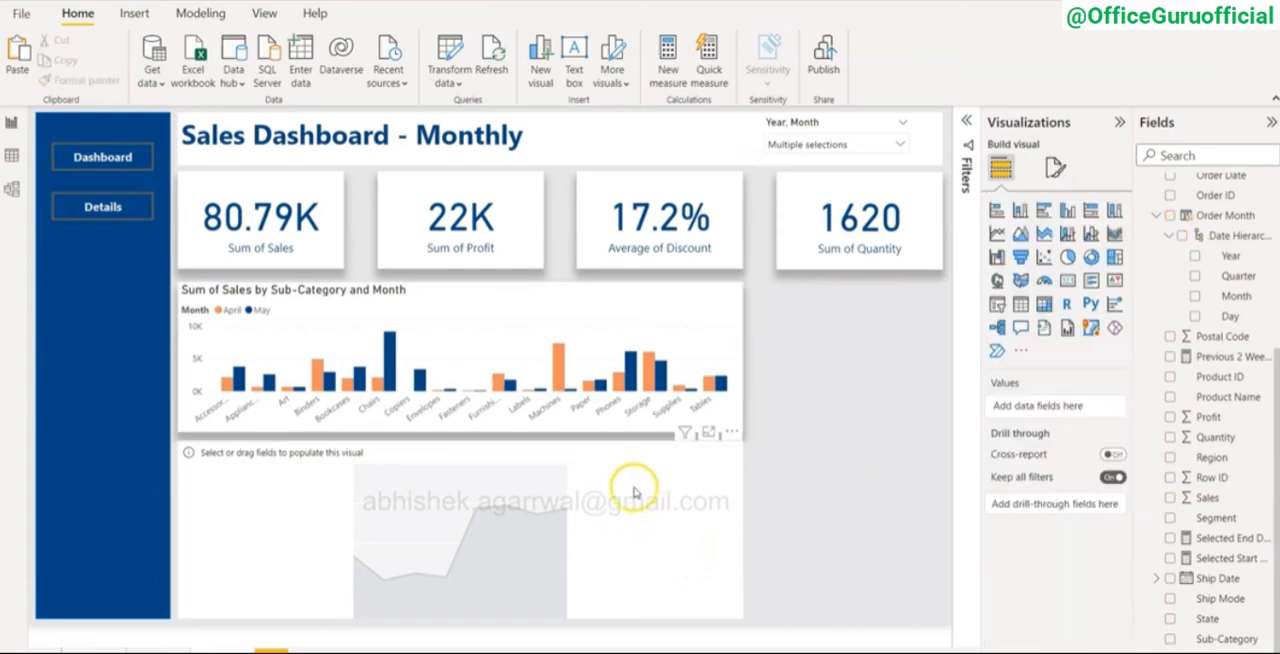
Step: Lower the upper edge of the area chart slightly to widen the gap beneath the column chart
click(619, 521)
drag(464, 445, 463, 450)
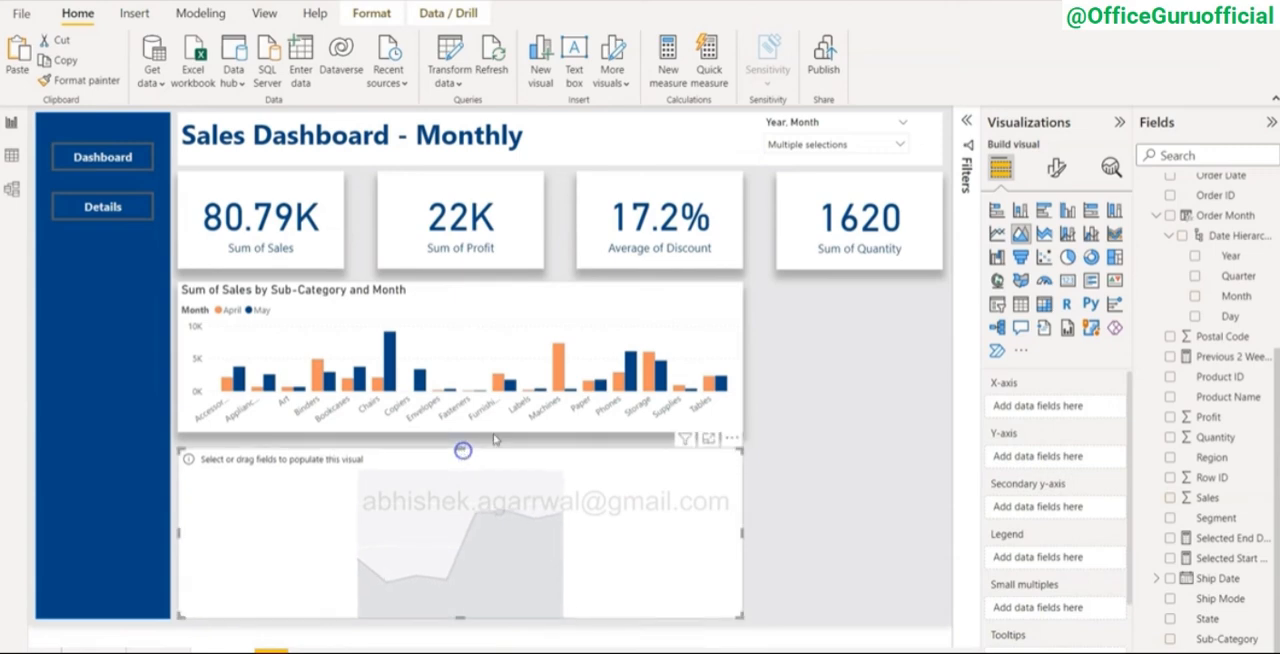
click(787, 408)
Step: Fill the area chart with Order Month's Day on the X-axis, Sales on the Y-axis and Order Month's Month as the legend
click(668, 505)
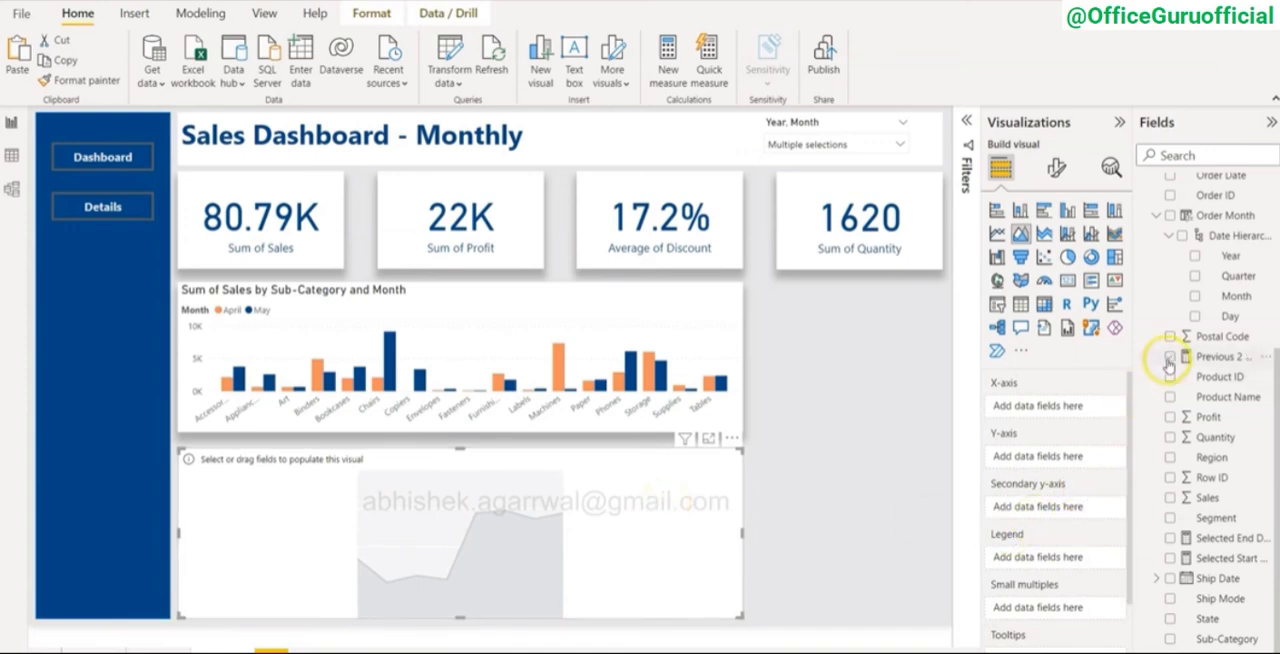
click(1228, 318)
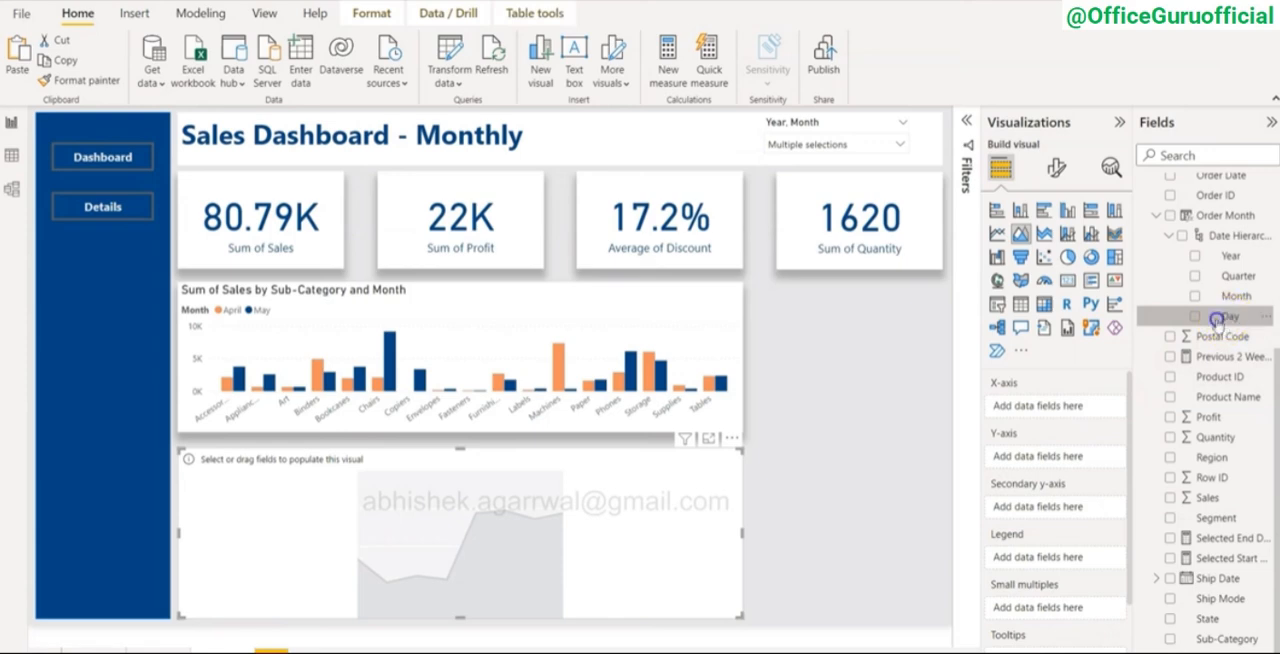
drag(1216, 318, 1066, 410)
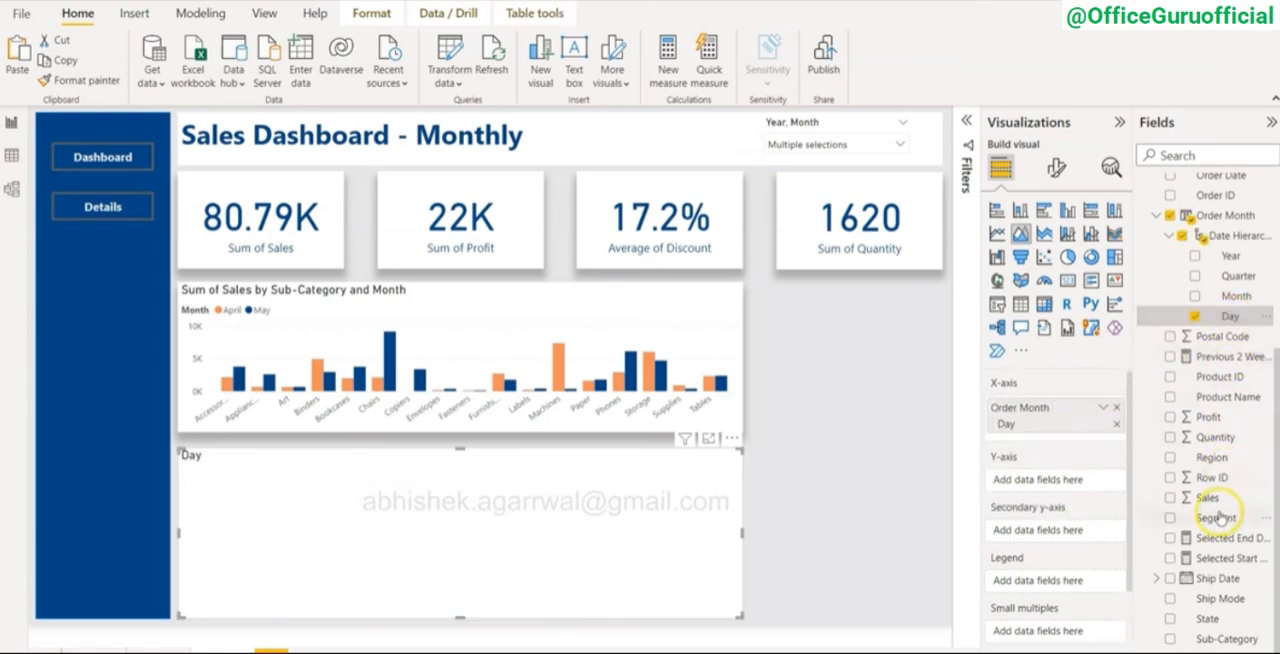
drag(1207, 497, 1040, 478)
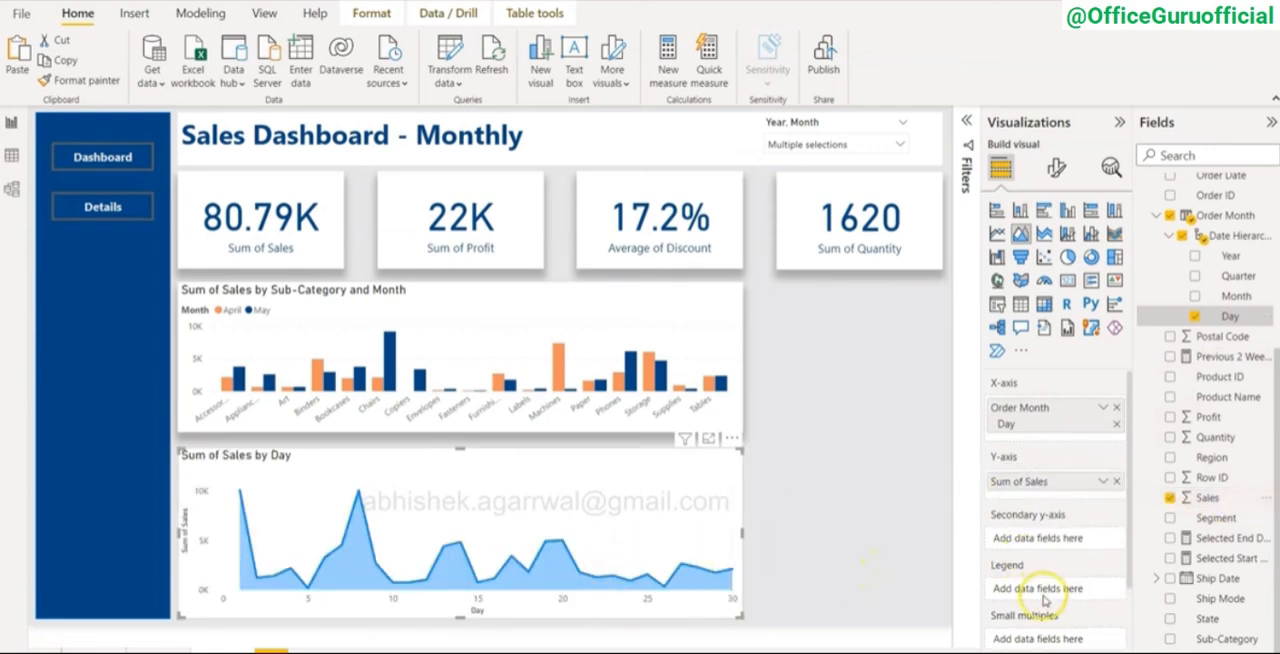
drag(1232, 296, 1072, 589)
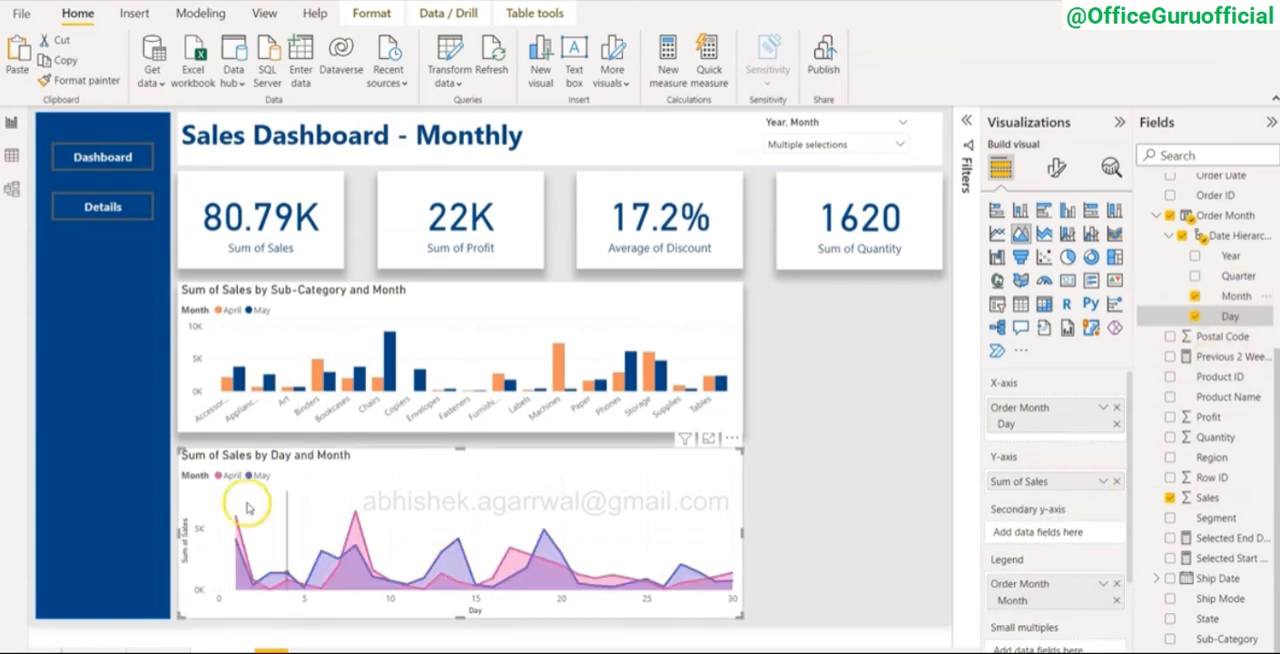
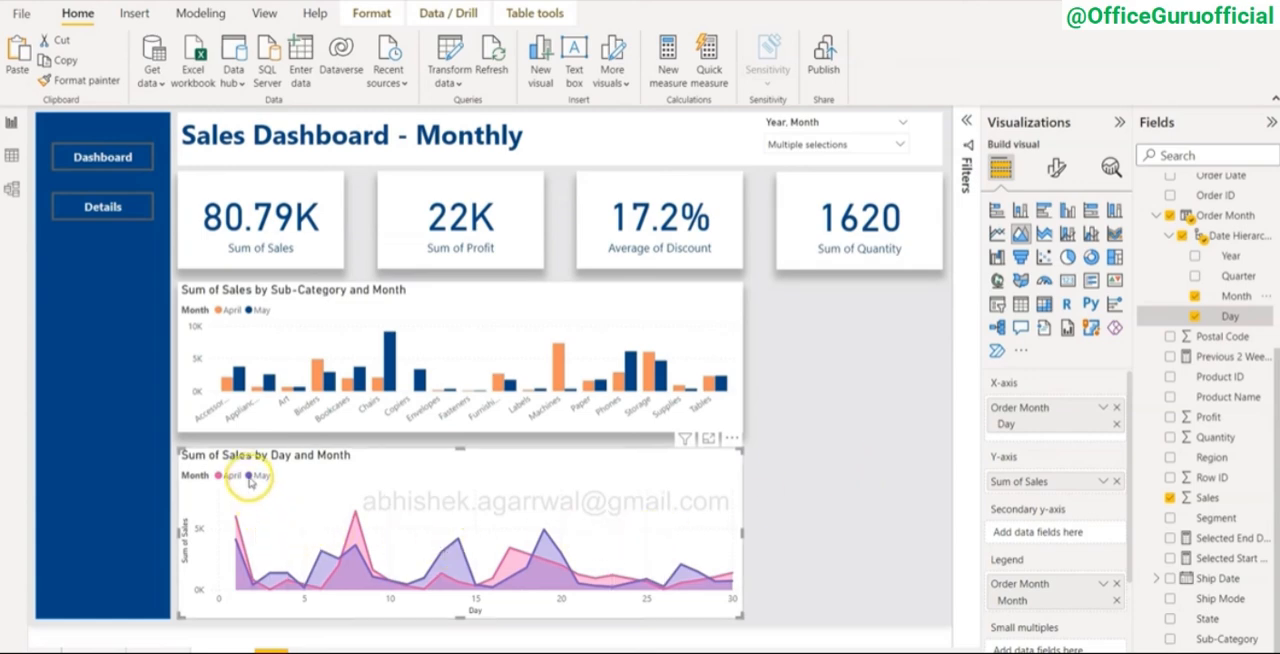
Step: Look through the area chart's line, legend and axis format settings for the series colors
click(1056, 167)
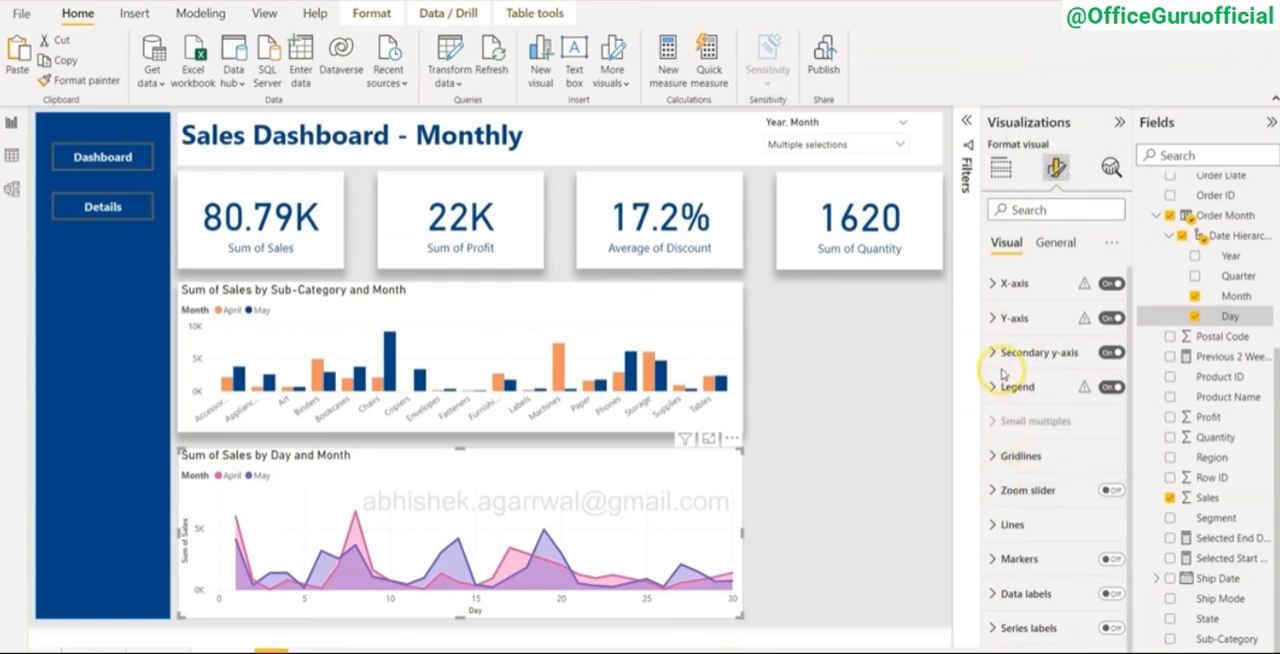
scroll(1009, 566, down, 1)
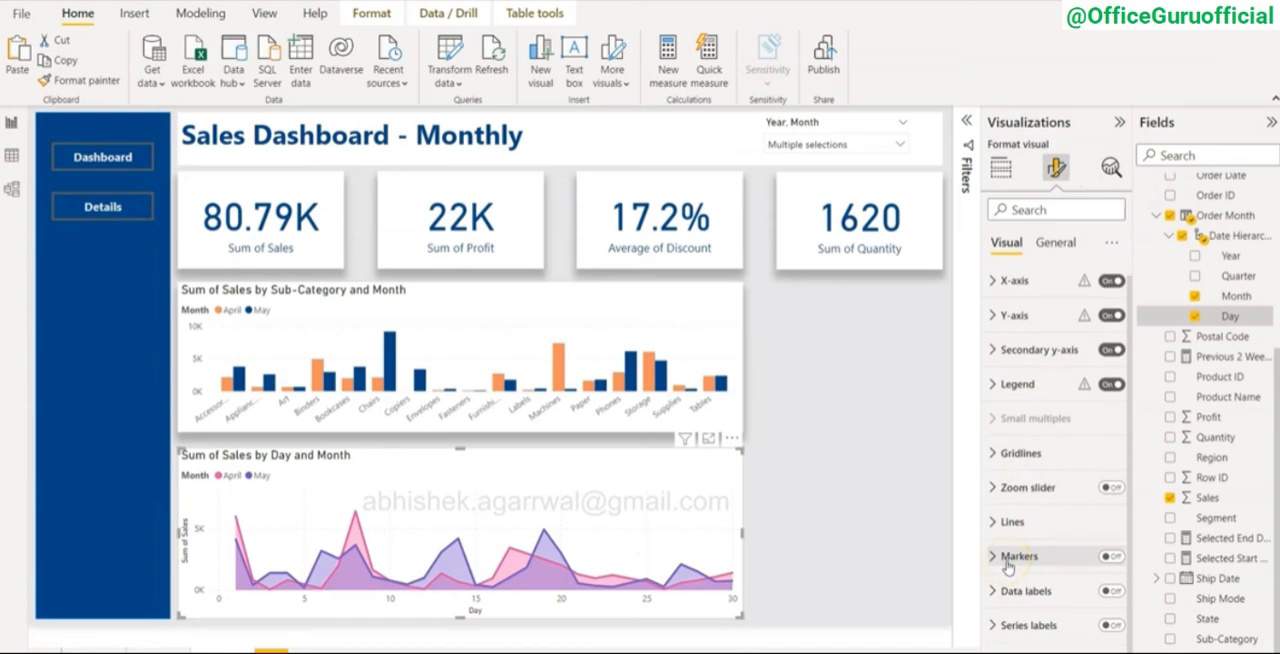
click(1006, 533)
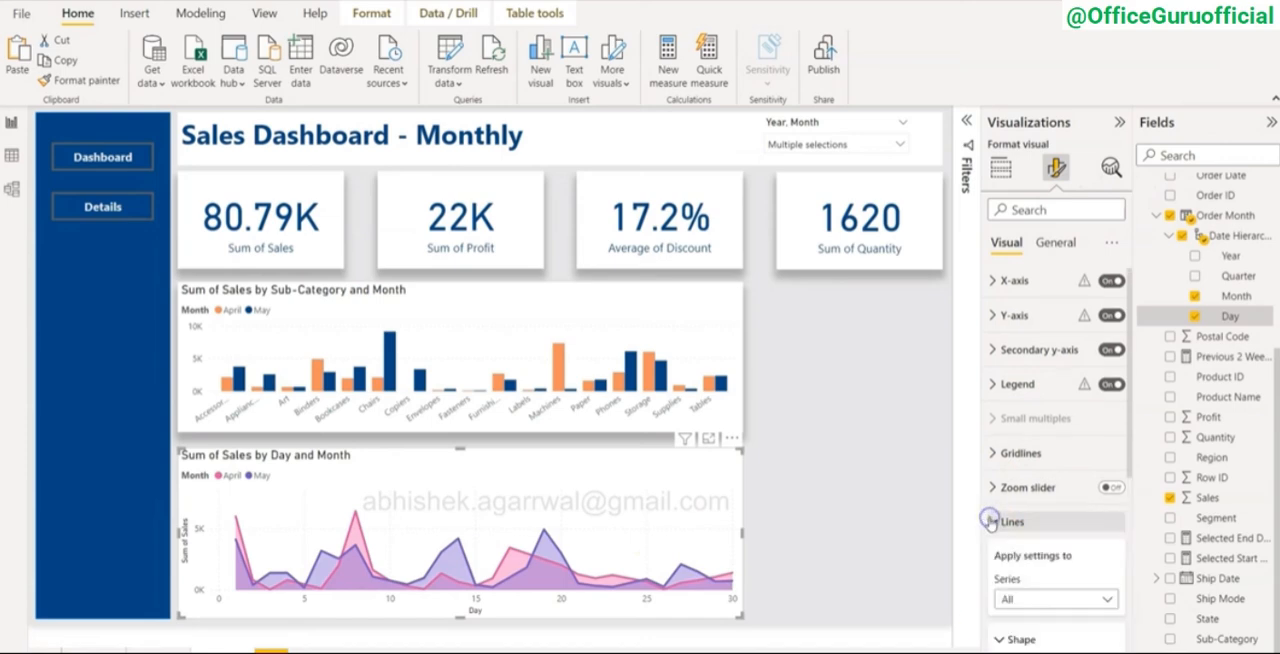
scroll(995, 525, down, 2)
scroll(991, 523, up, 2)
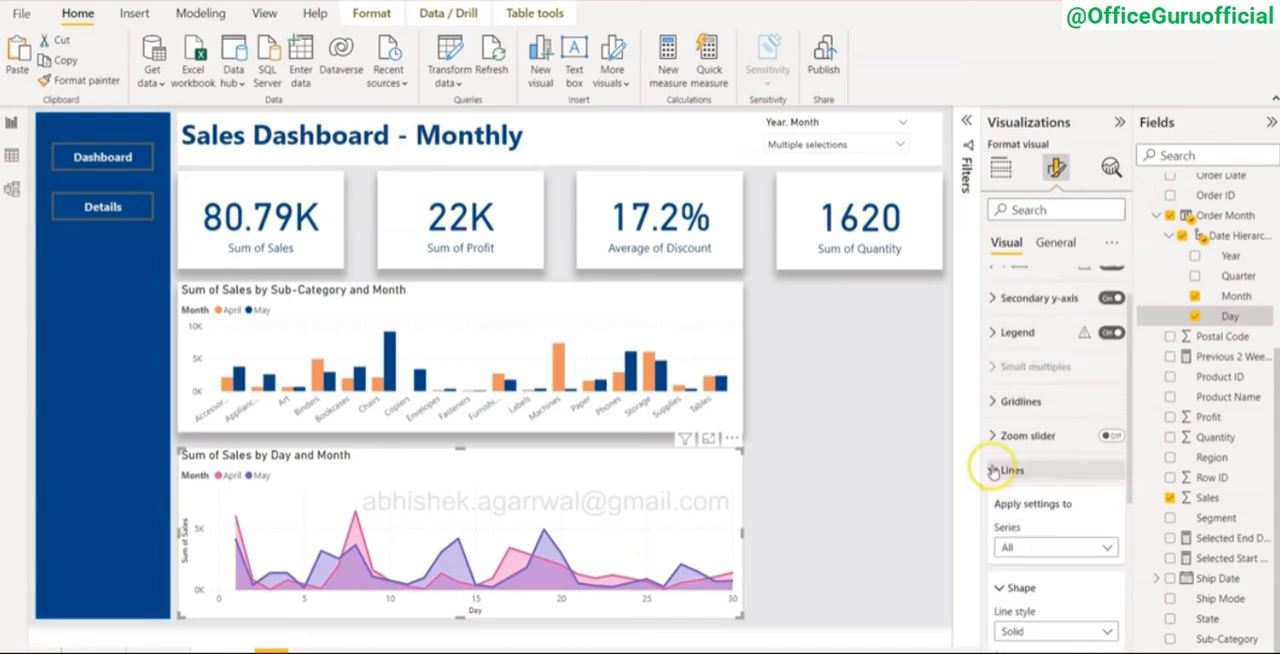
click(991, 530)
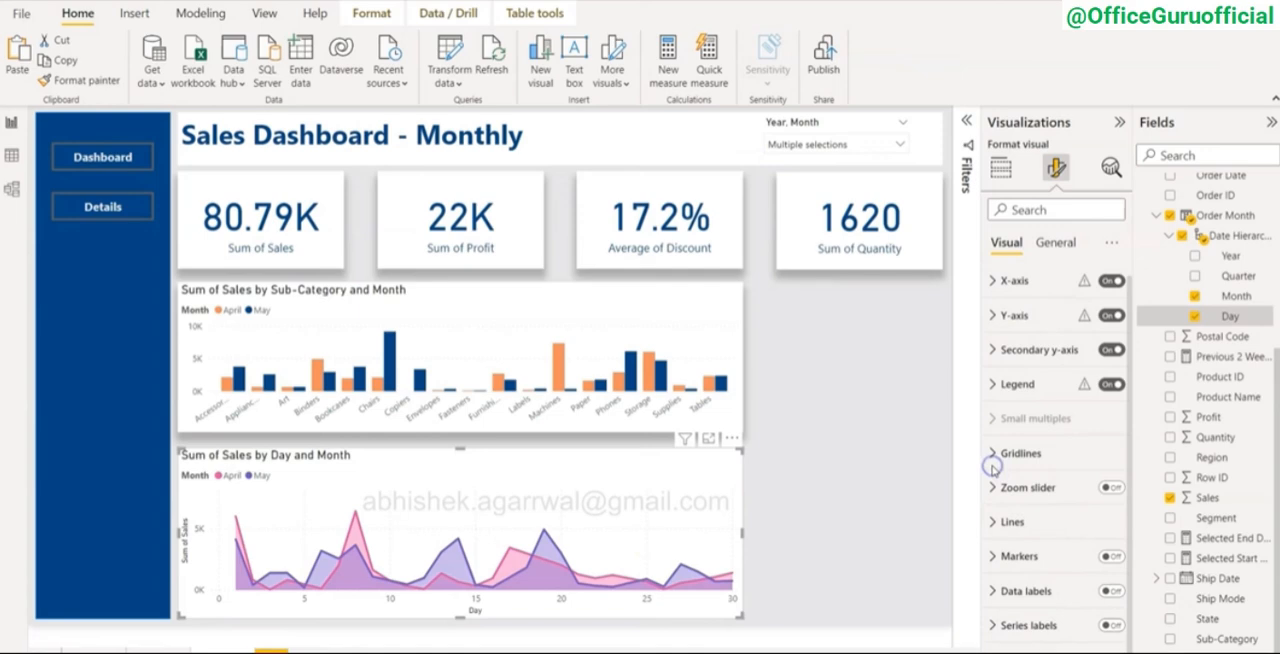
click(997, 384)
scroll(995, 397, down, 2)
scroll(993, 397, down, 2)
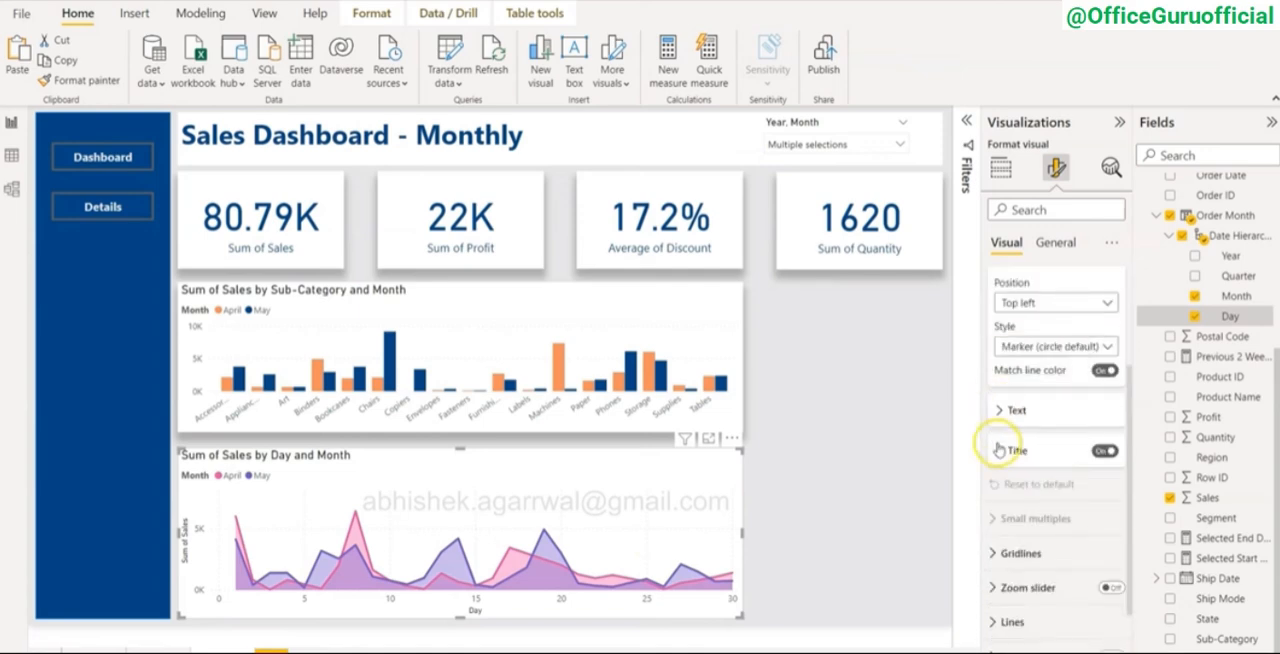
scroll(998, 450, down, 2)
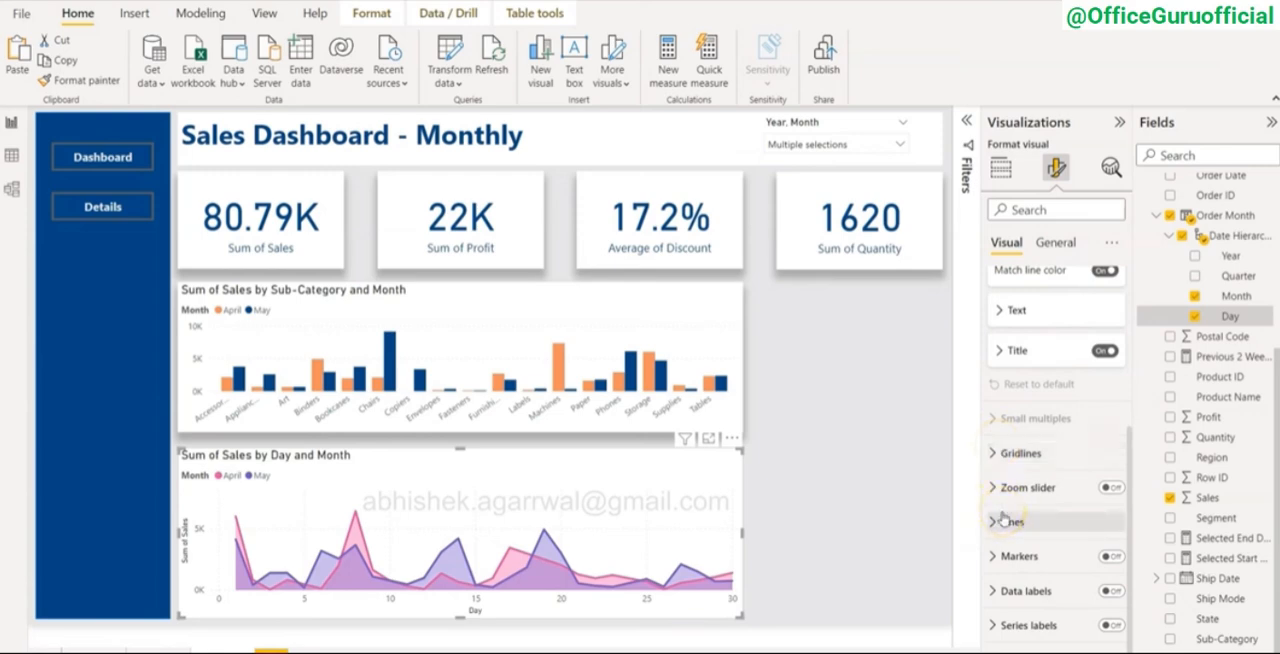
scroll(1003, 519, up, 5)
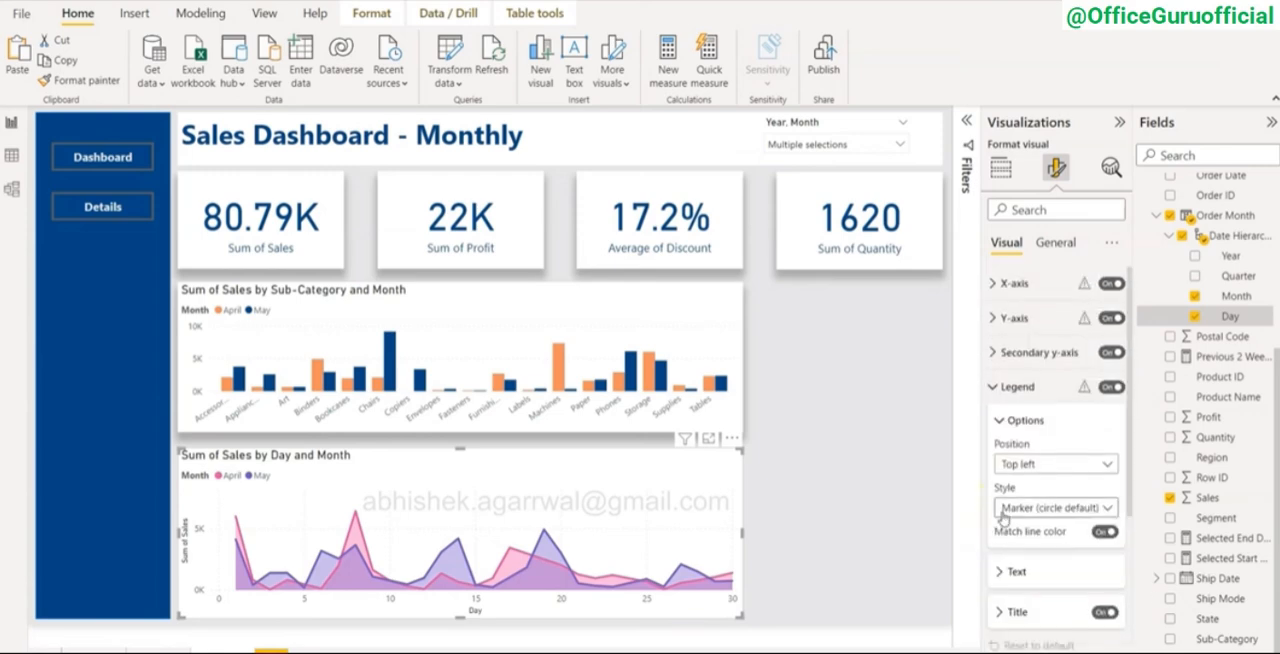
click(994, 319)
click(991, 320)
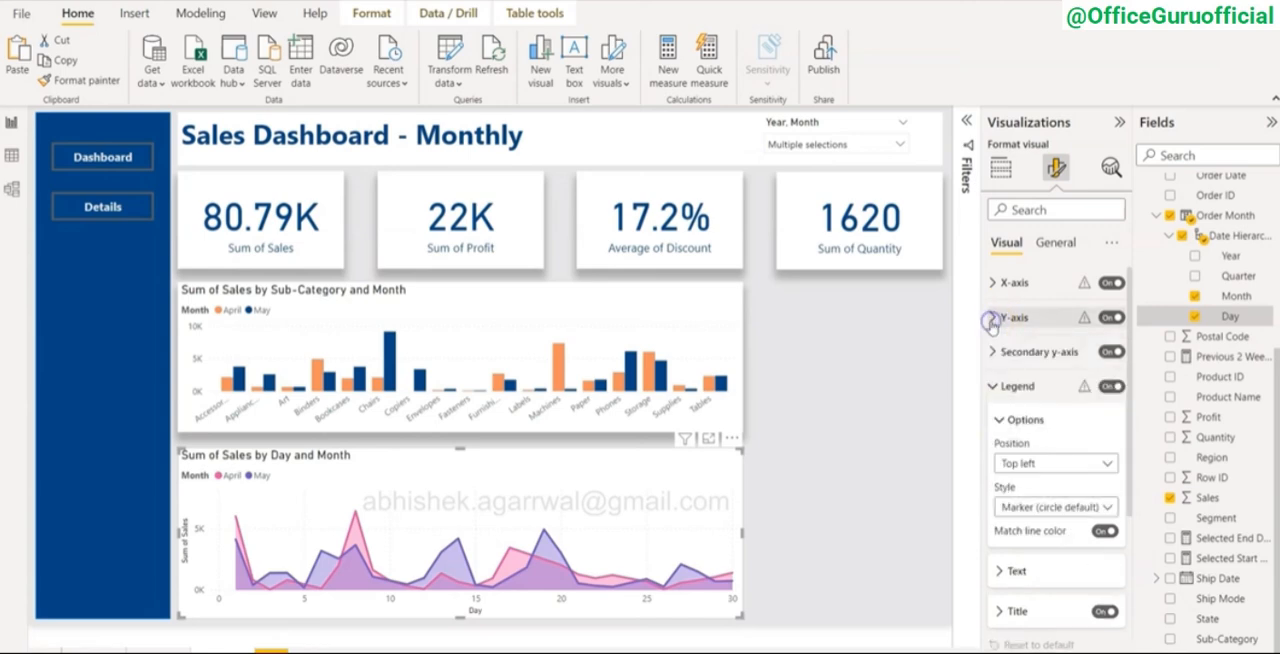
click(988, 388)
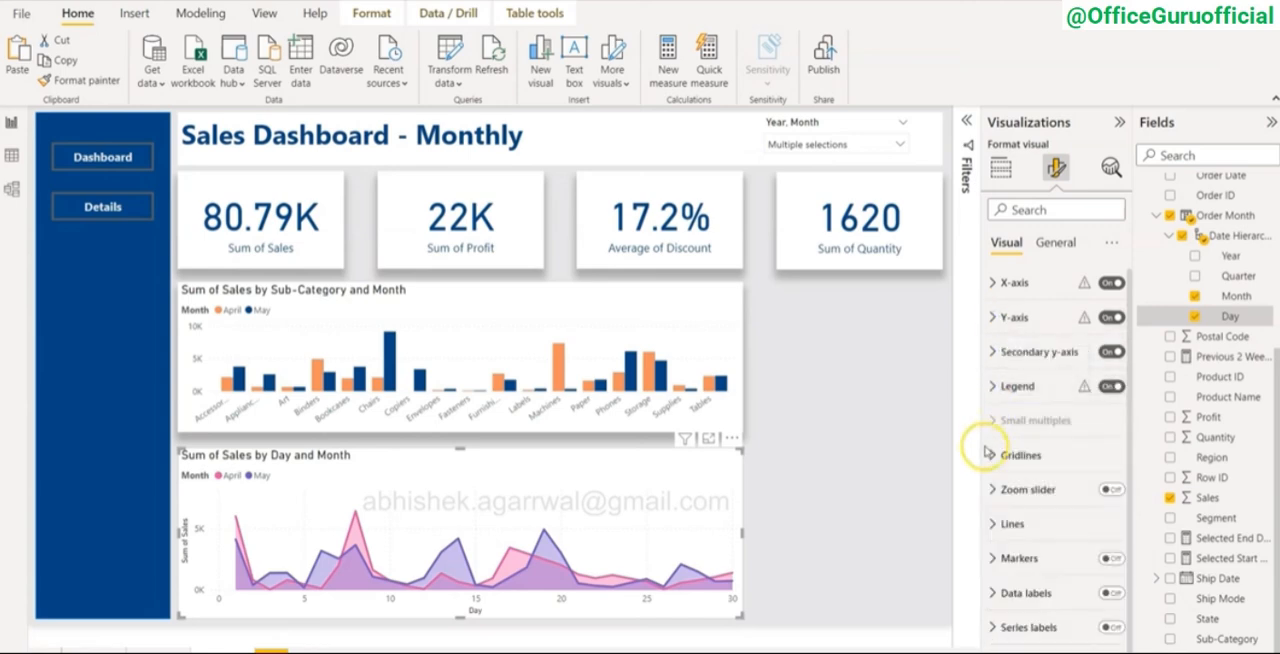
Step: Recolor the area chart's lines to match the column chart, with light orange for April and dark blue for May
click(995, 524)
scroll(996, 528, down, 3)
scroll(996, 528, down, 4)
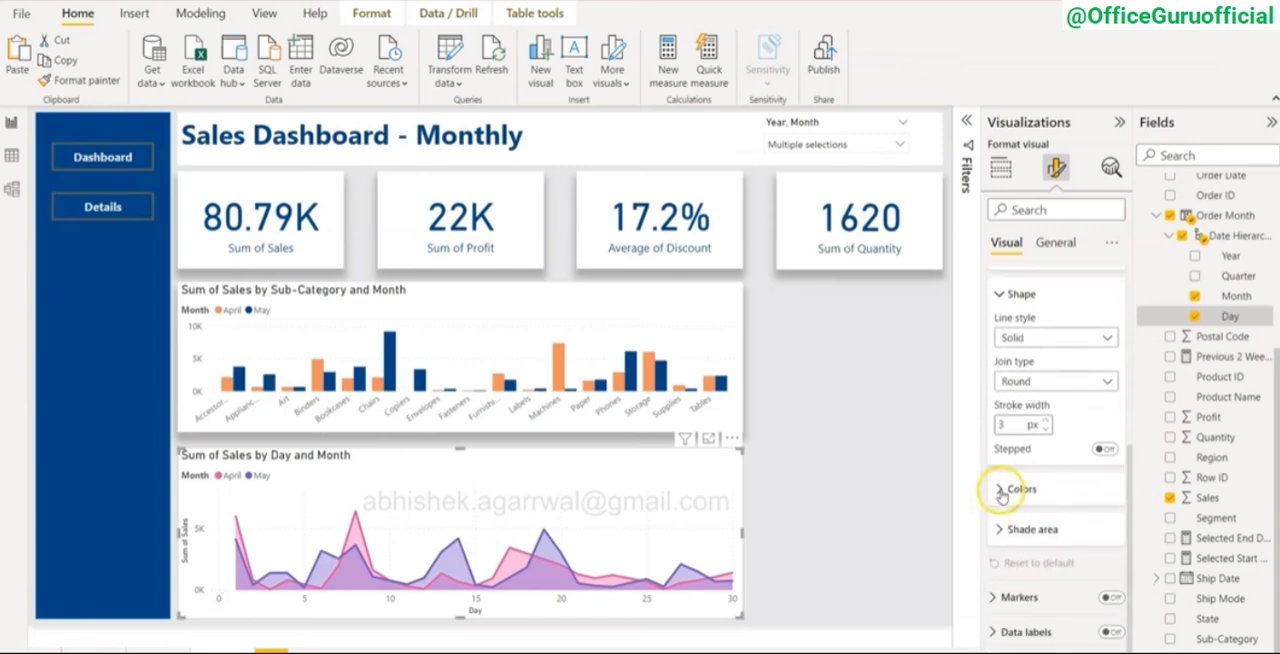
click(1001, 492)
scroll(1004, 480, down, 2)
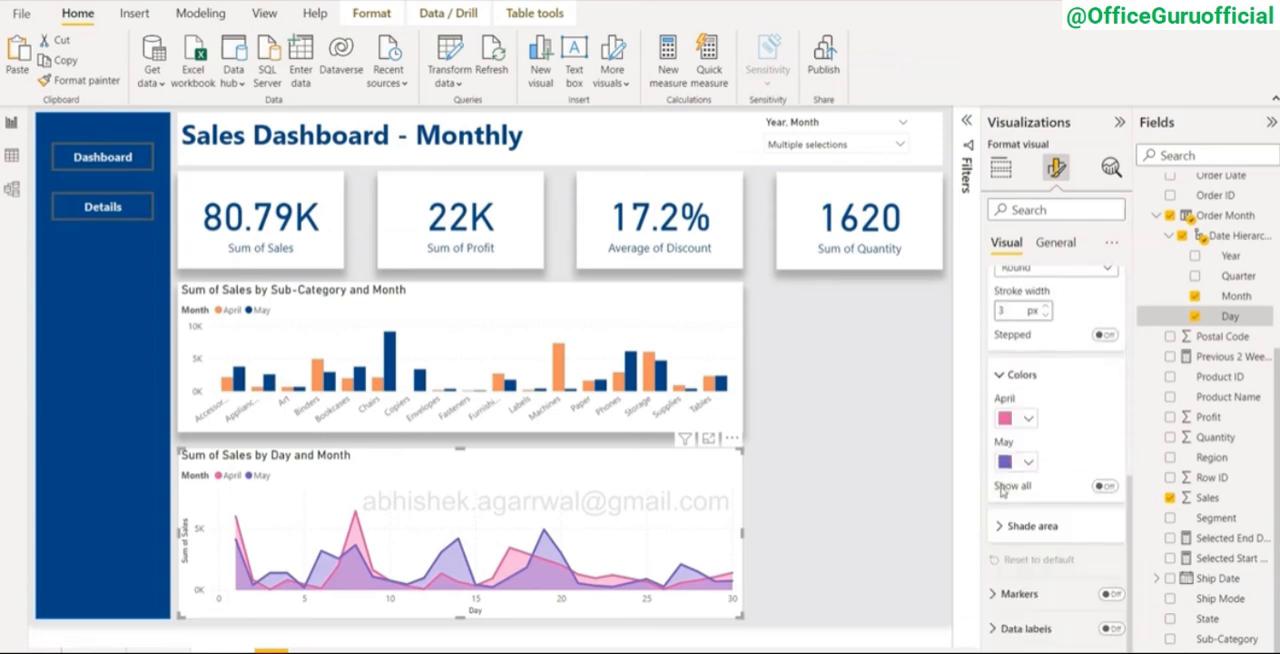
click(1017, 423)
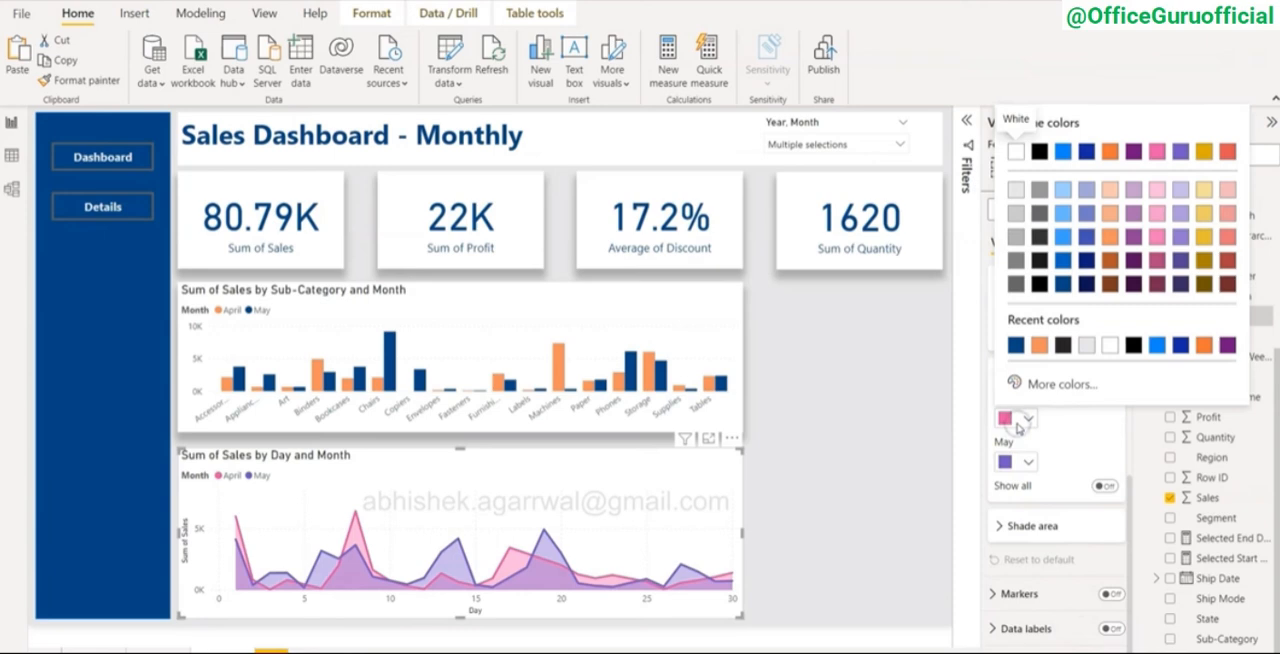
click(1098, 450)
click(1028, 424)
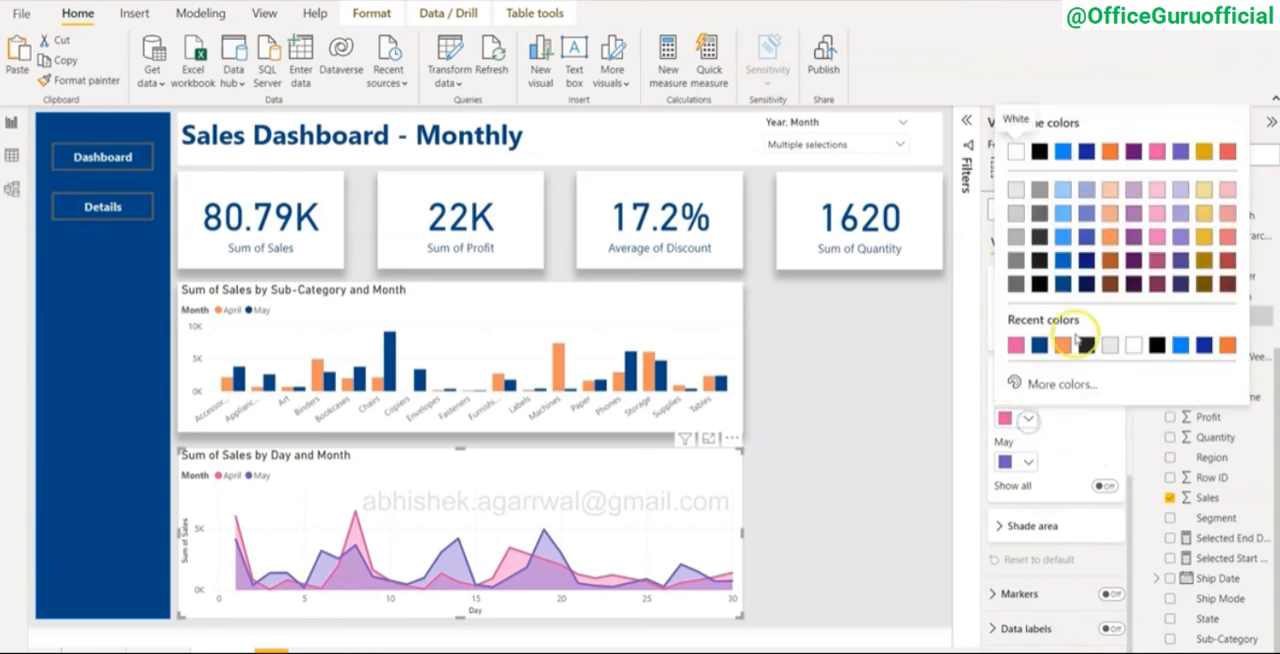
click(1108, 244)
click(1028, 461)
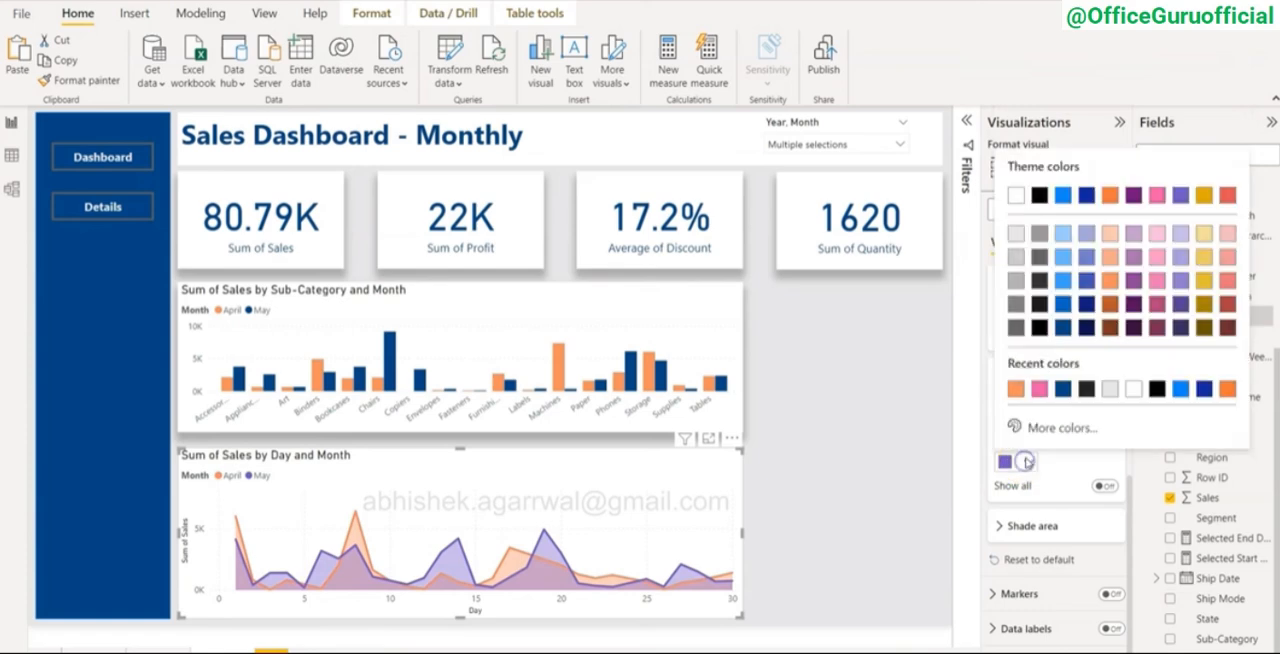
click(1062, 328)
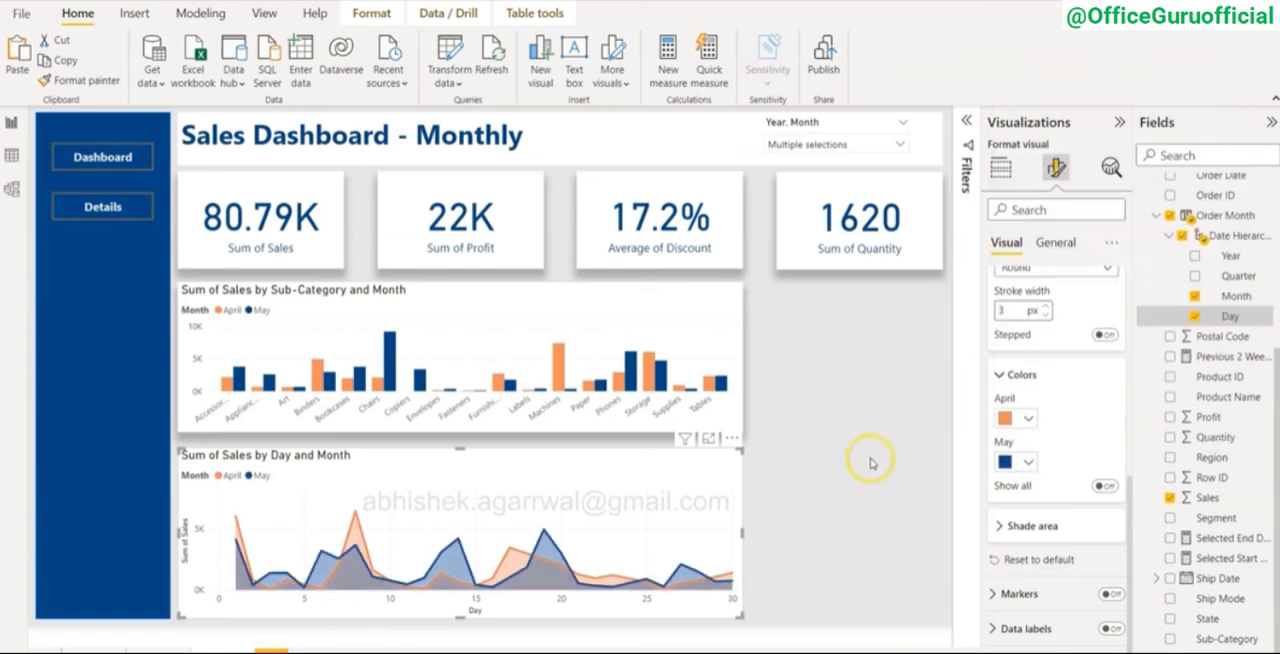
click(824, 489)
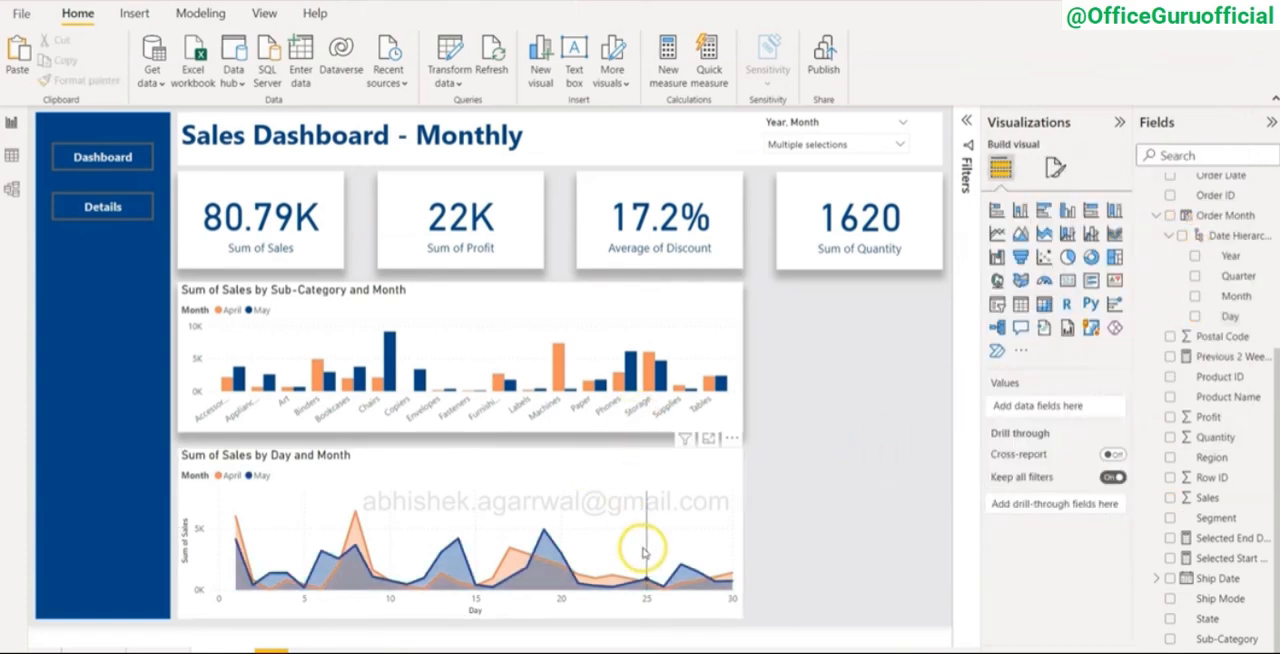
double_click(807, 519)
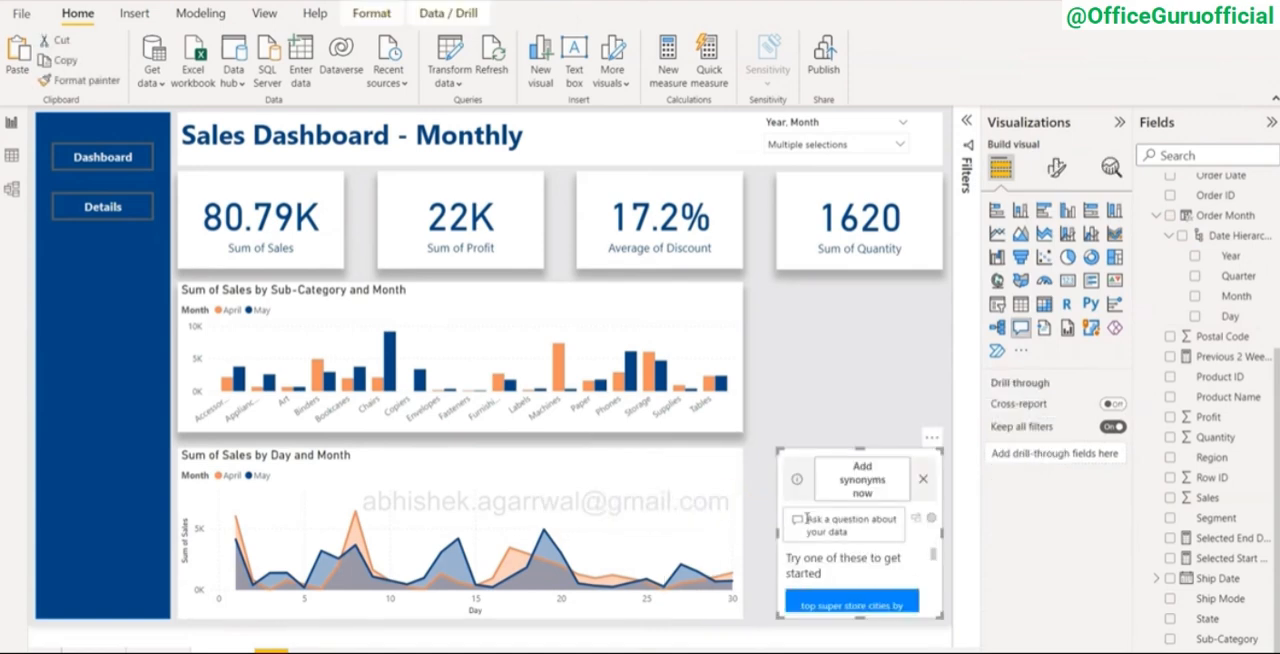
key(Delete)
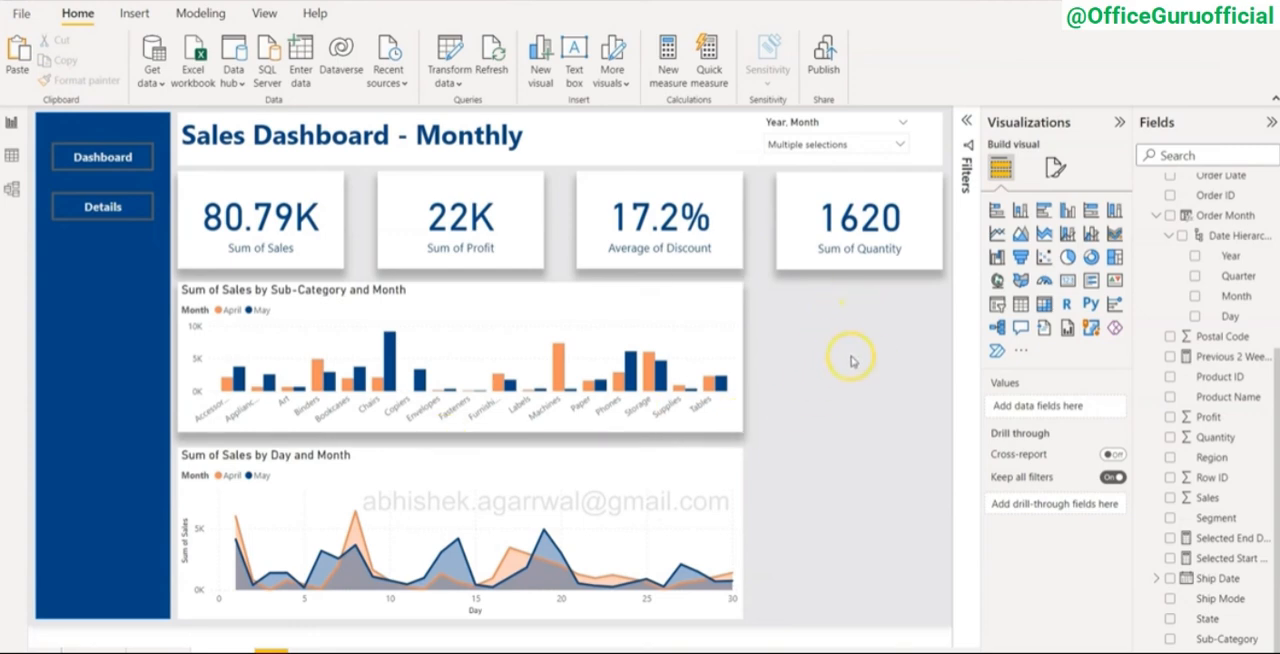
Step: Insert a donut chart below the Sum of Quantity card, with Category as the legend and Sales as the values
click(1090, 258)
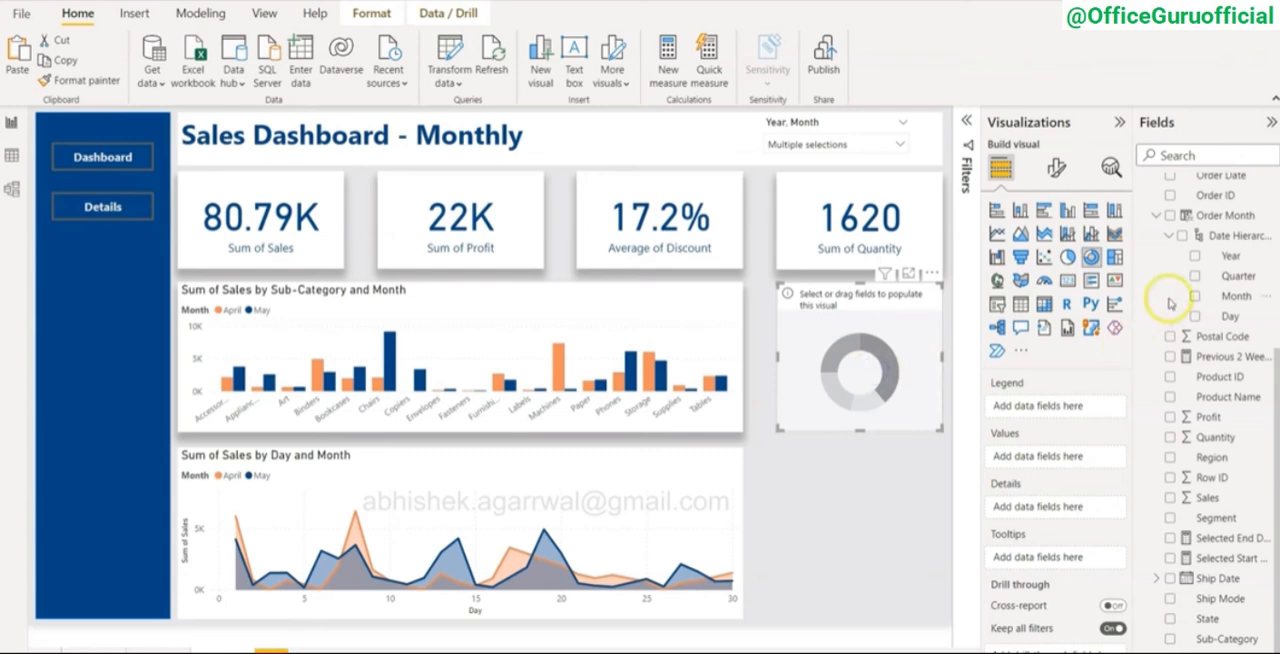
scroll(1200, 378, up, 1)
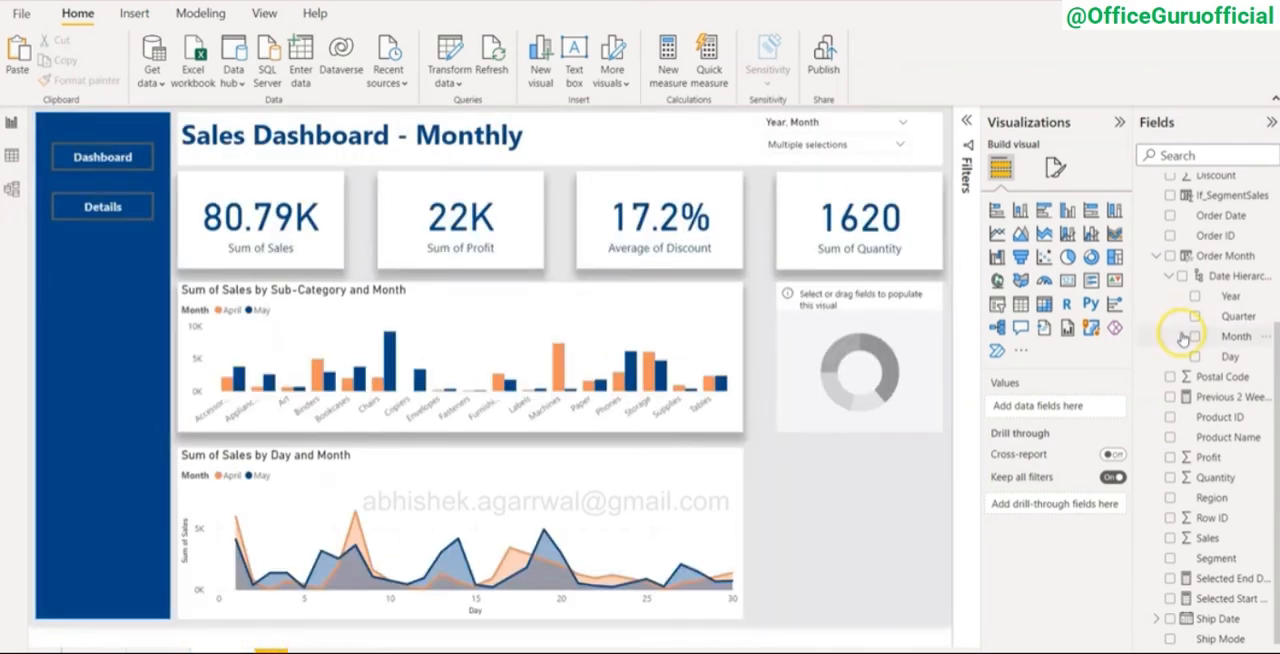
scroll(1180, 331, up, 2)
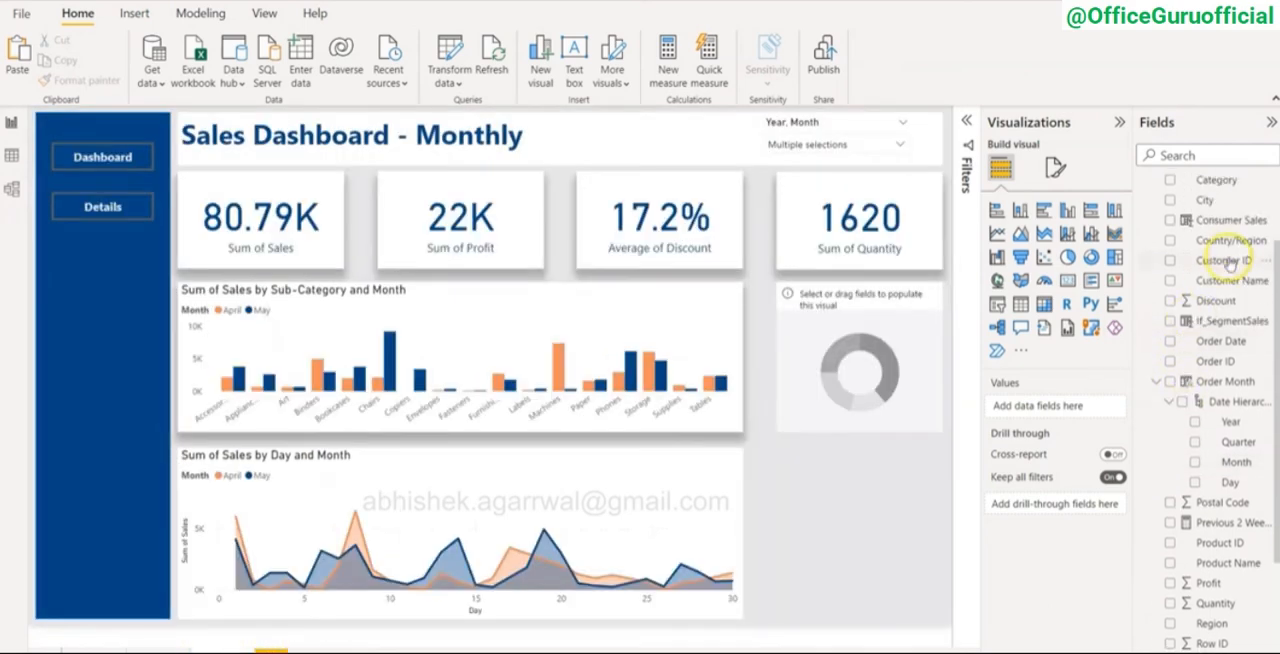
scroll(1230, 261, up, 1)
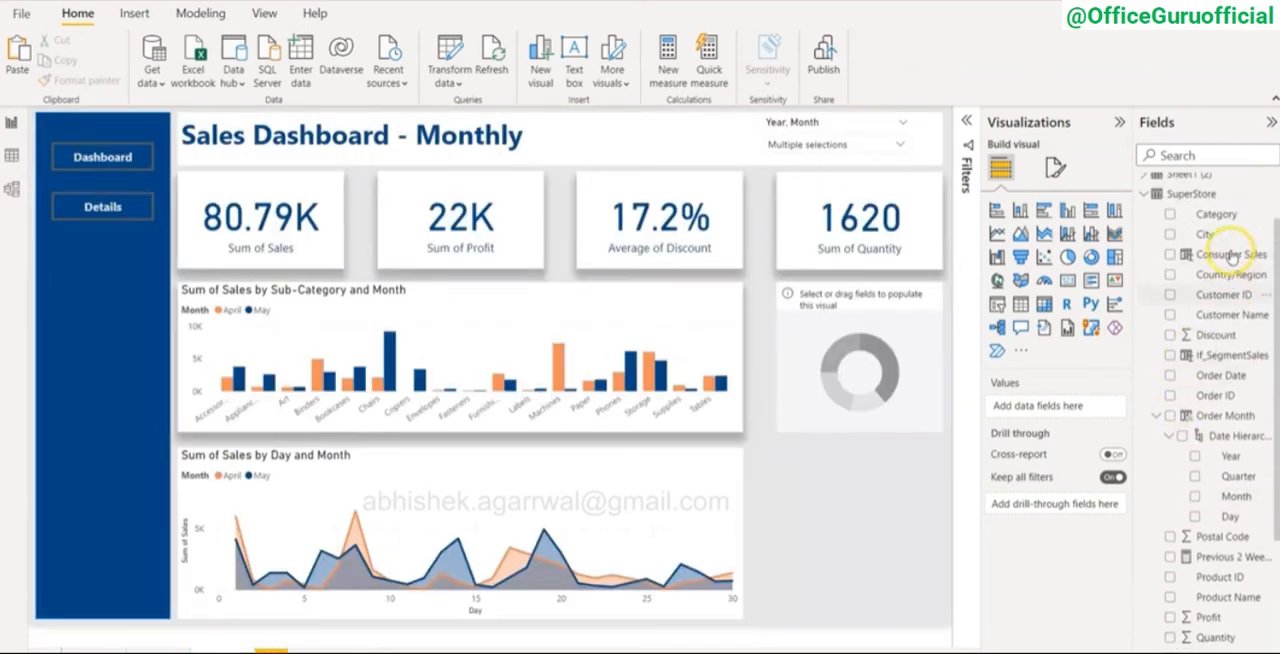
click(910, 335)
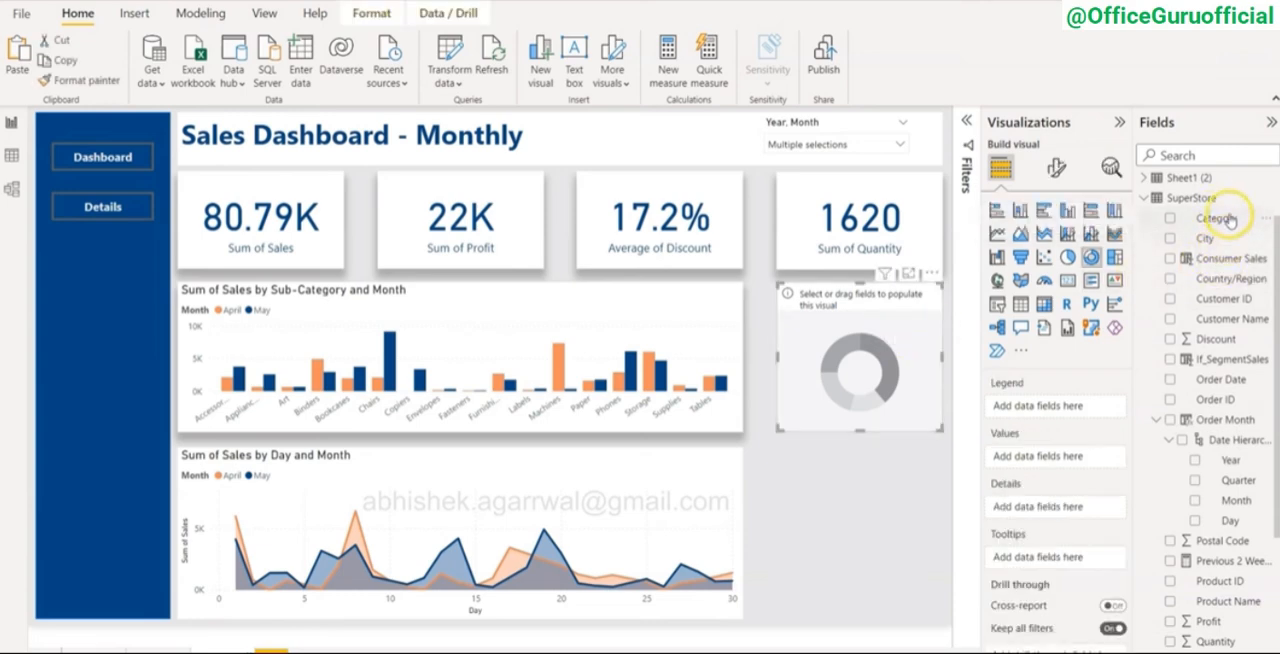
drag(1218, 217, 1074, 405)
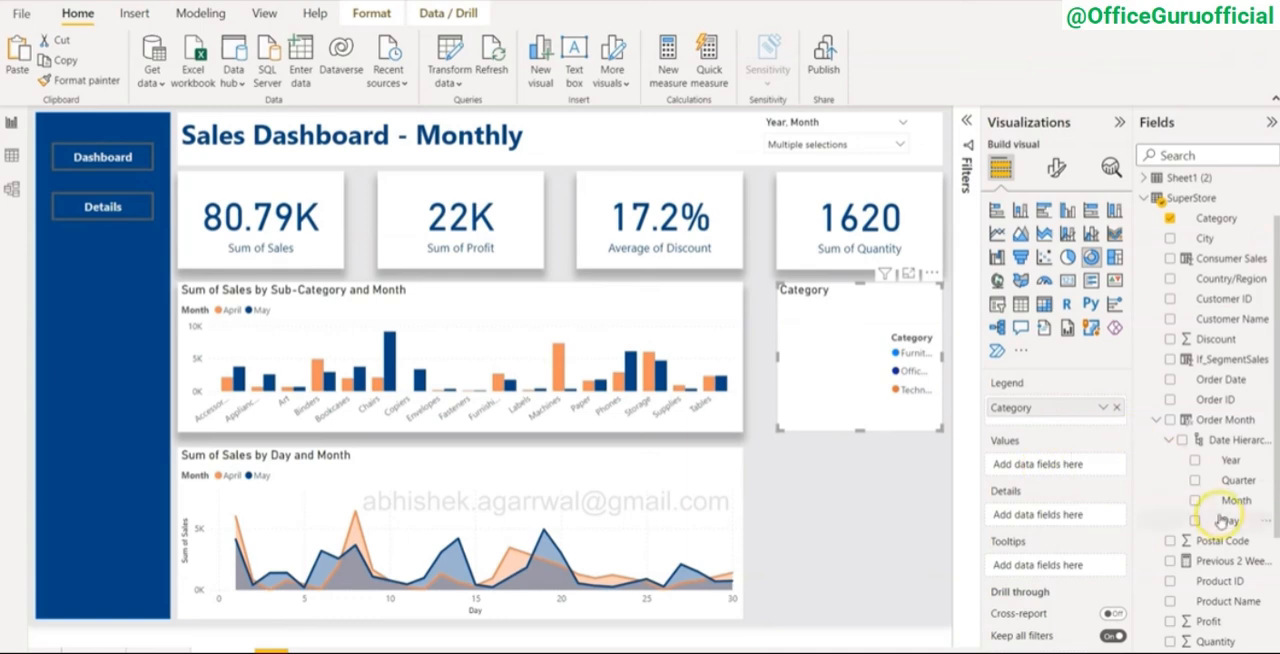
scroll(1236, 518, down, 2)
drag(1207, 592, 1062, 466)
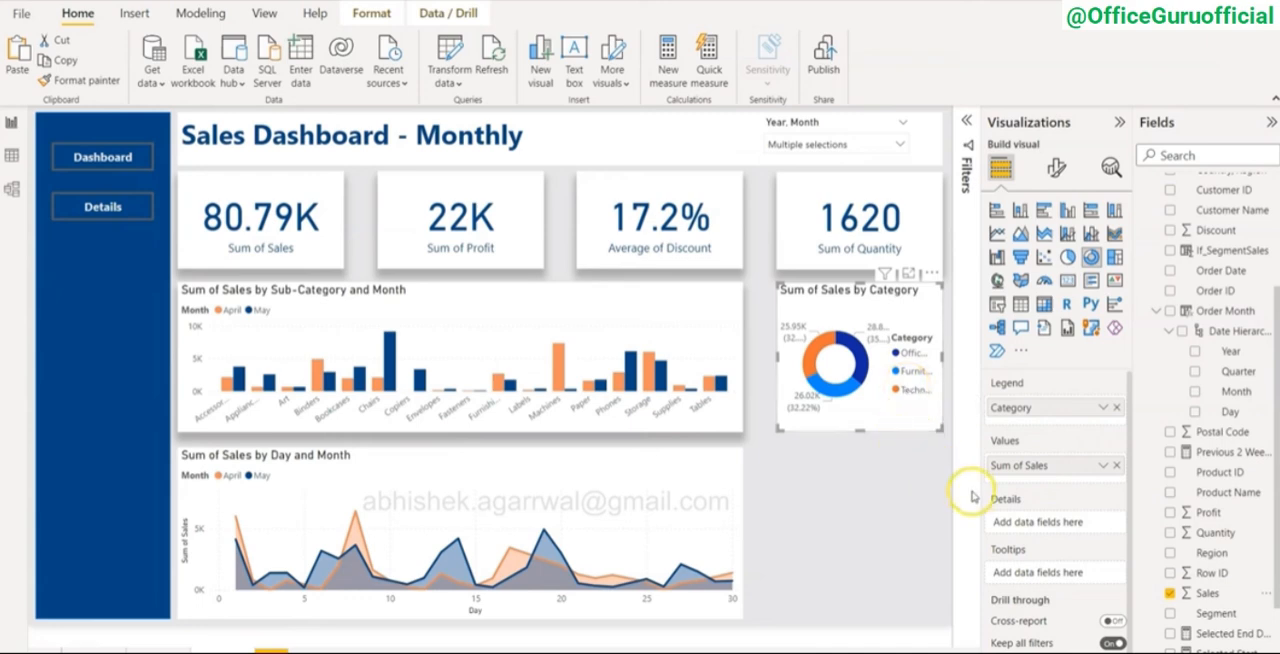
Step: Set the donut chart's legend position to Bottom center and turn off the legend title
click(1055, 168)
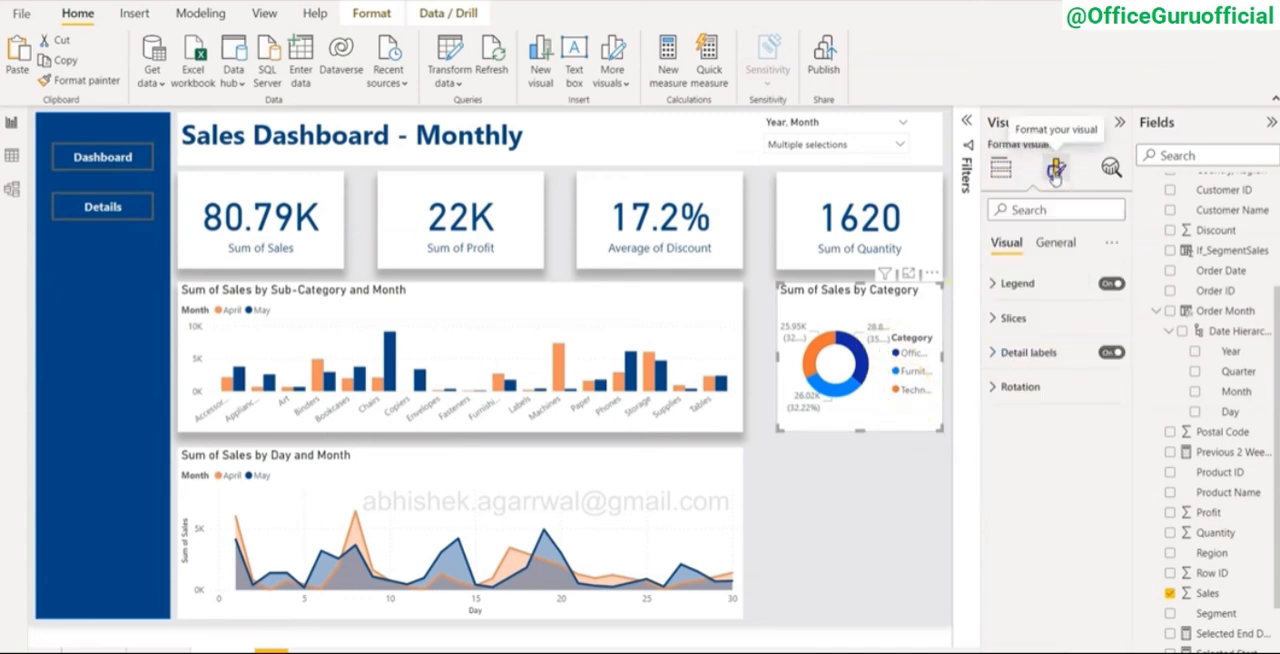
click(1010, 283)
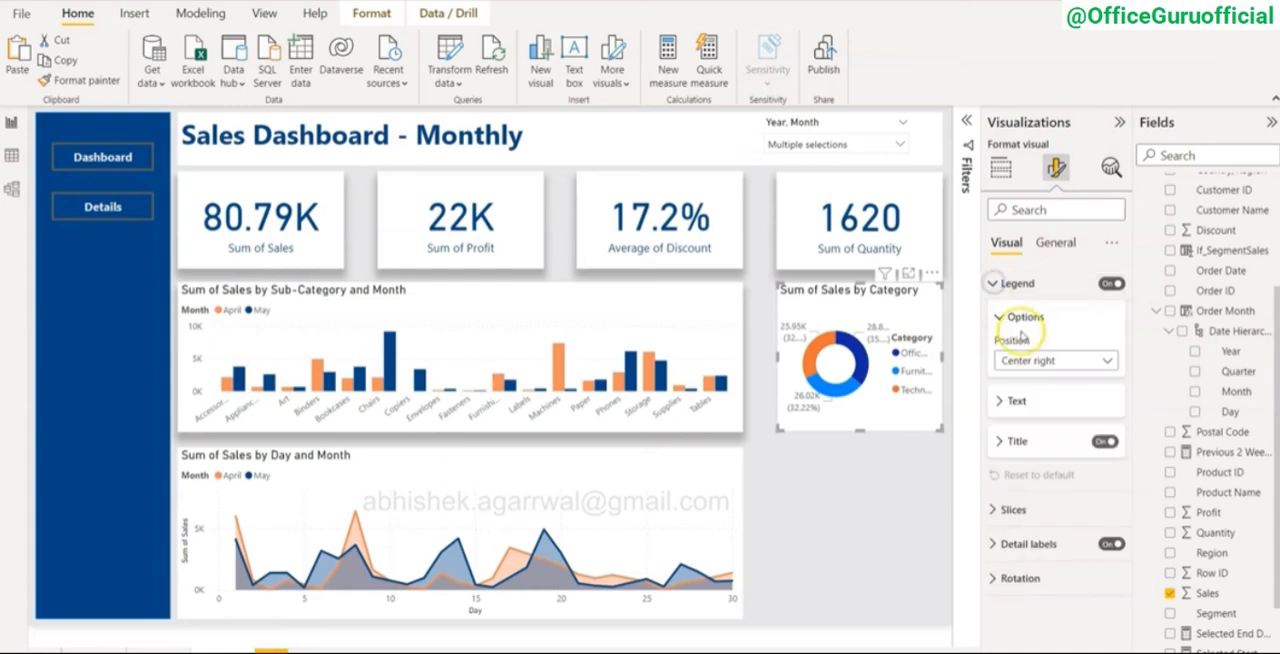
click(1028, 363)
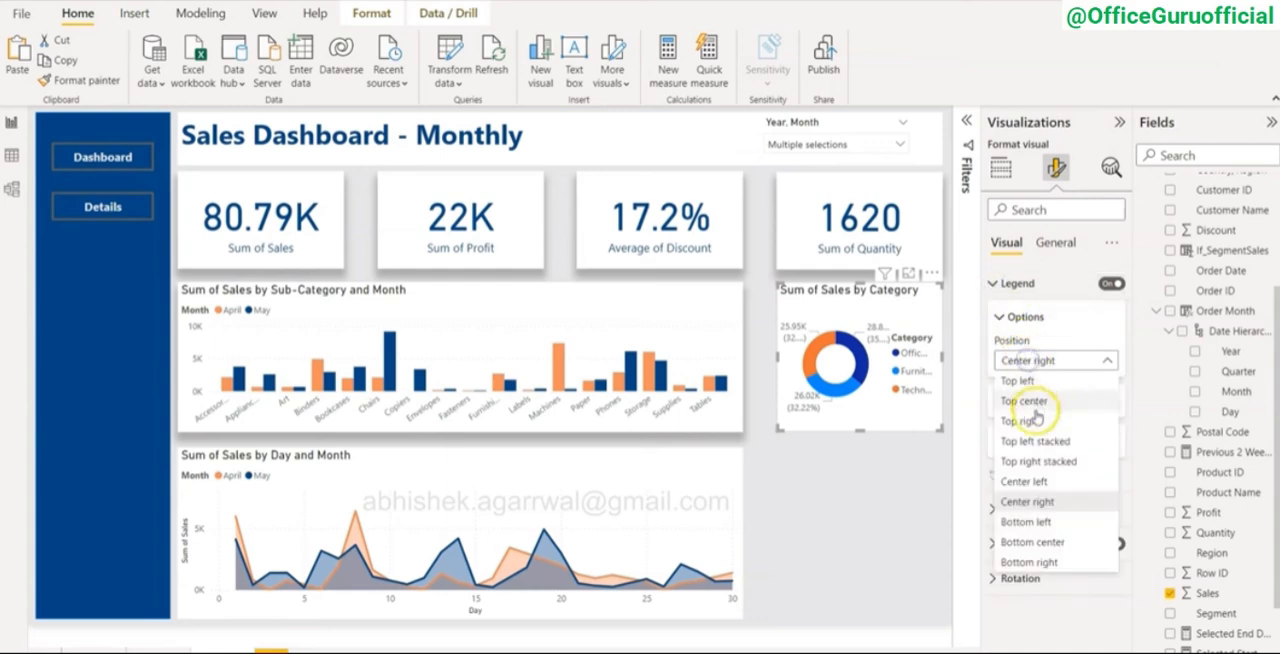
click(1038, 543)
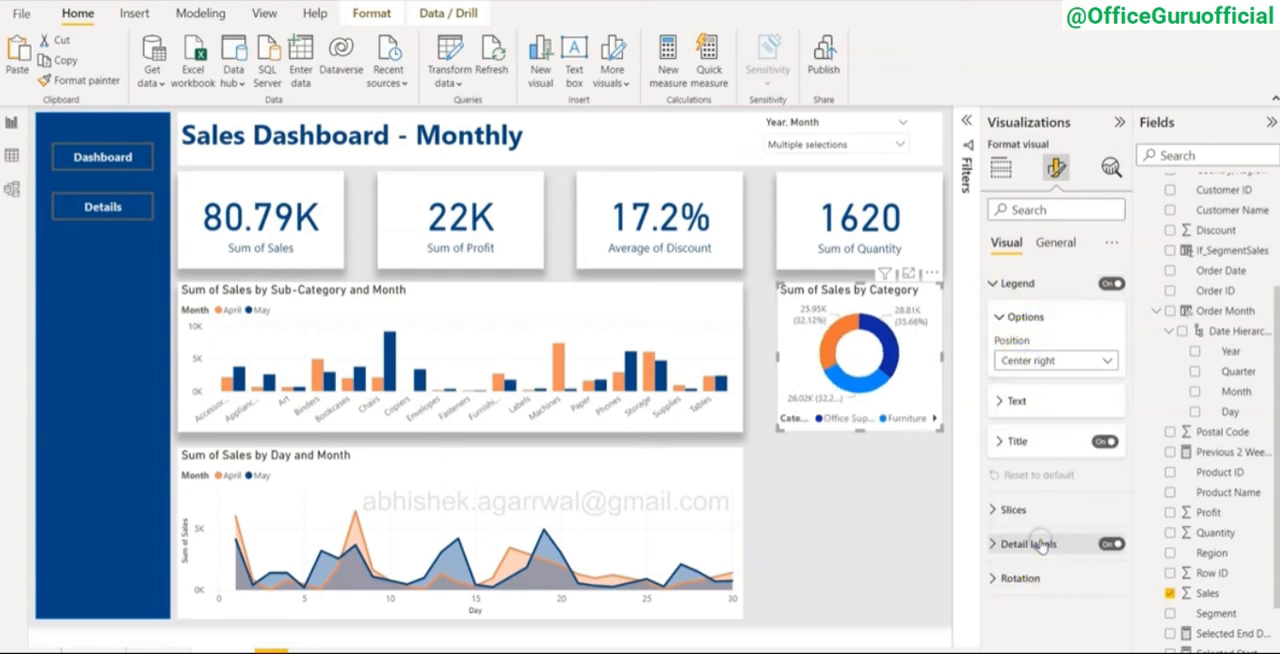
click(818, 415)
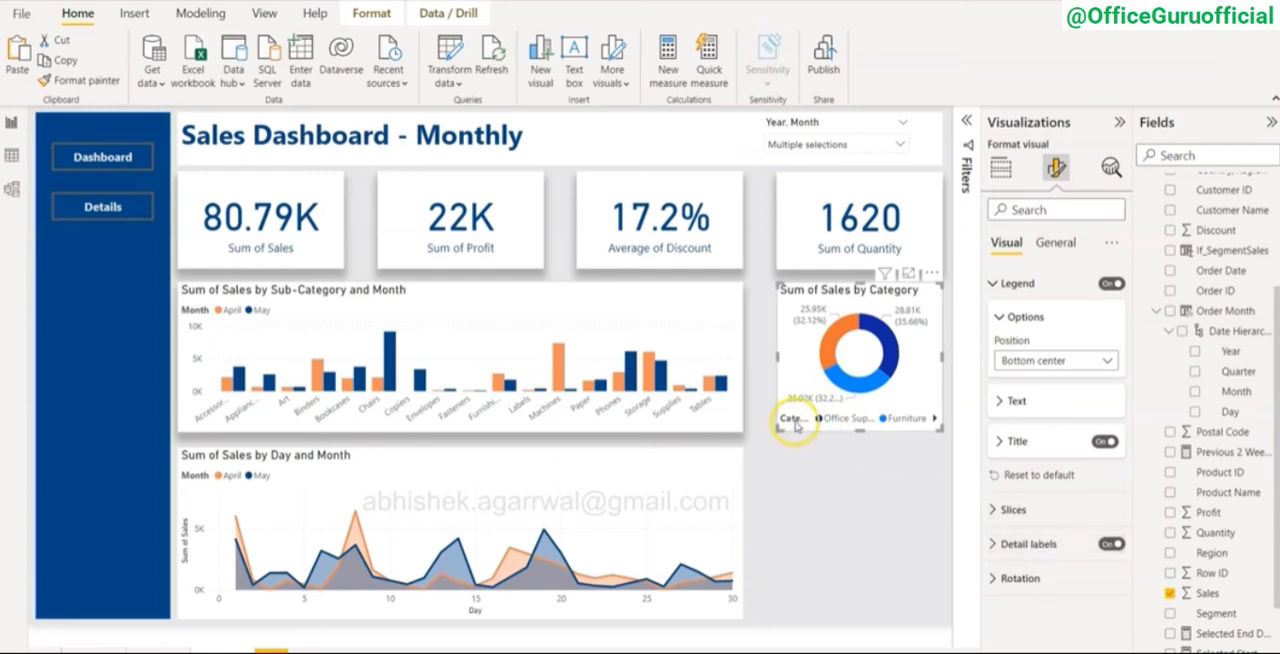
click(1102, 443)
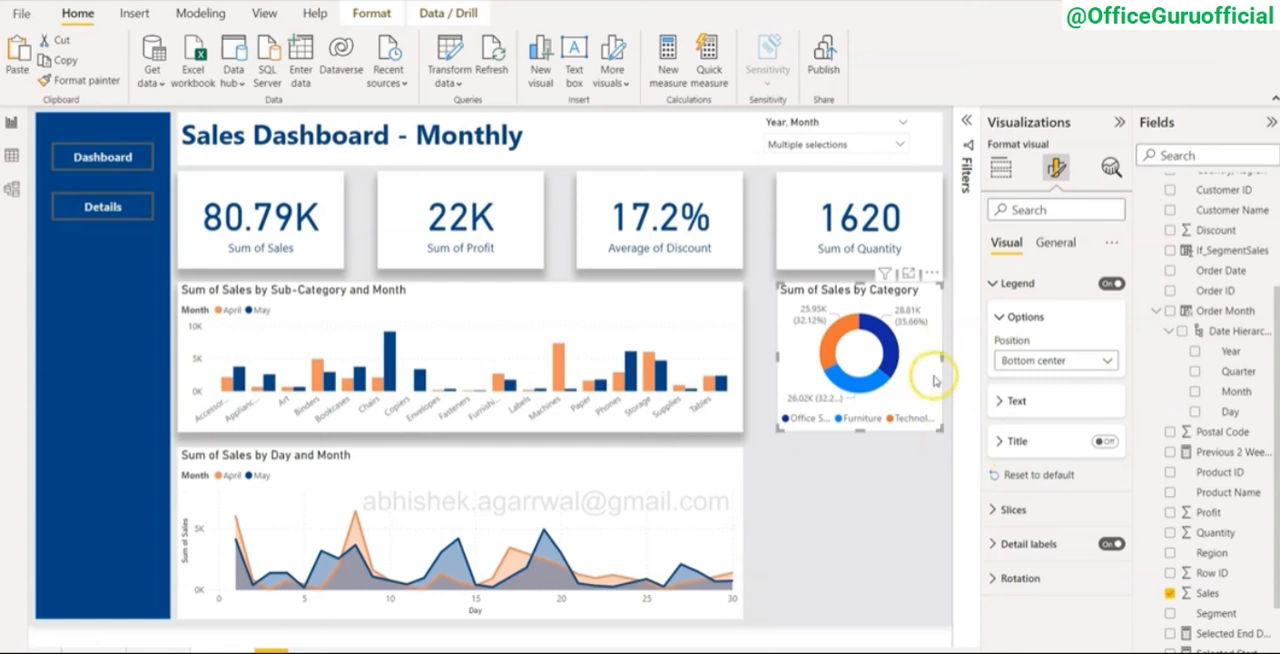
Step: Reduce the donut chart's legend font size to 8
click(995, 401)
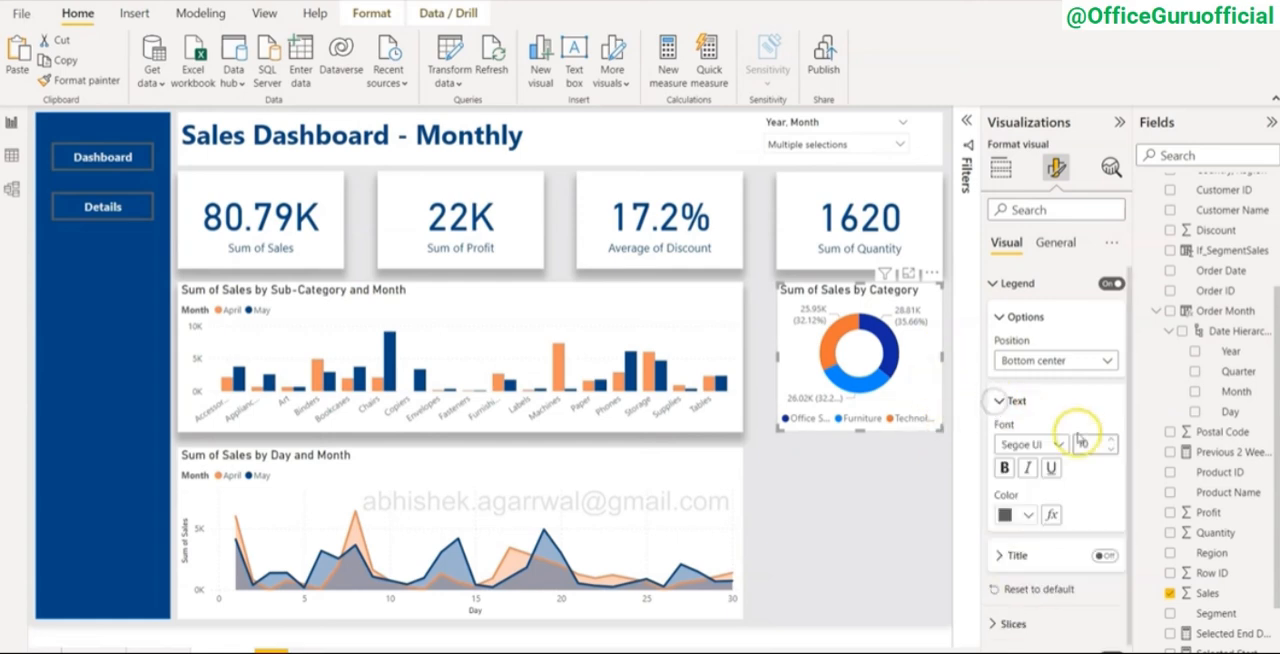
click(1110, 450)
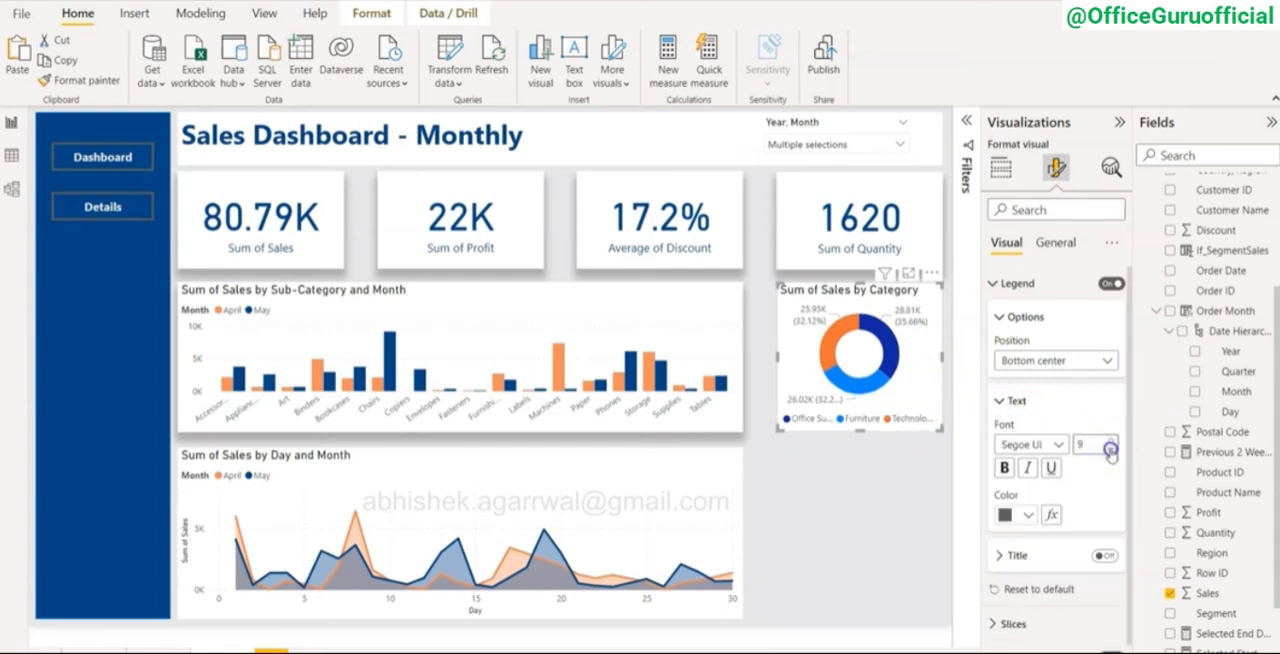
click(1110, 451)
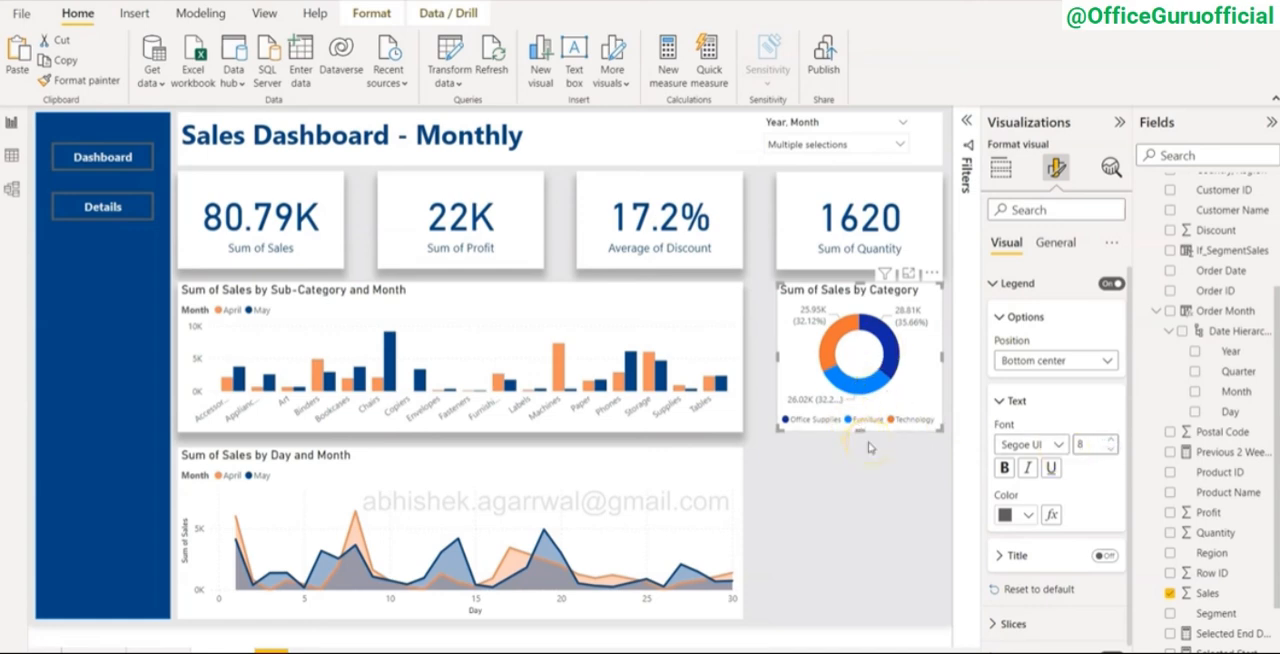
Step: Set the Office Supplies slice of the category donut chart to dark blue (#094780, Theme color 1, 50% darker)
click(858, 502)
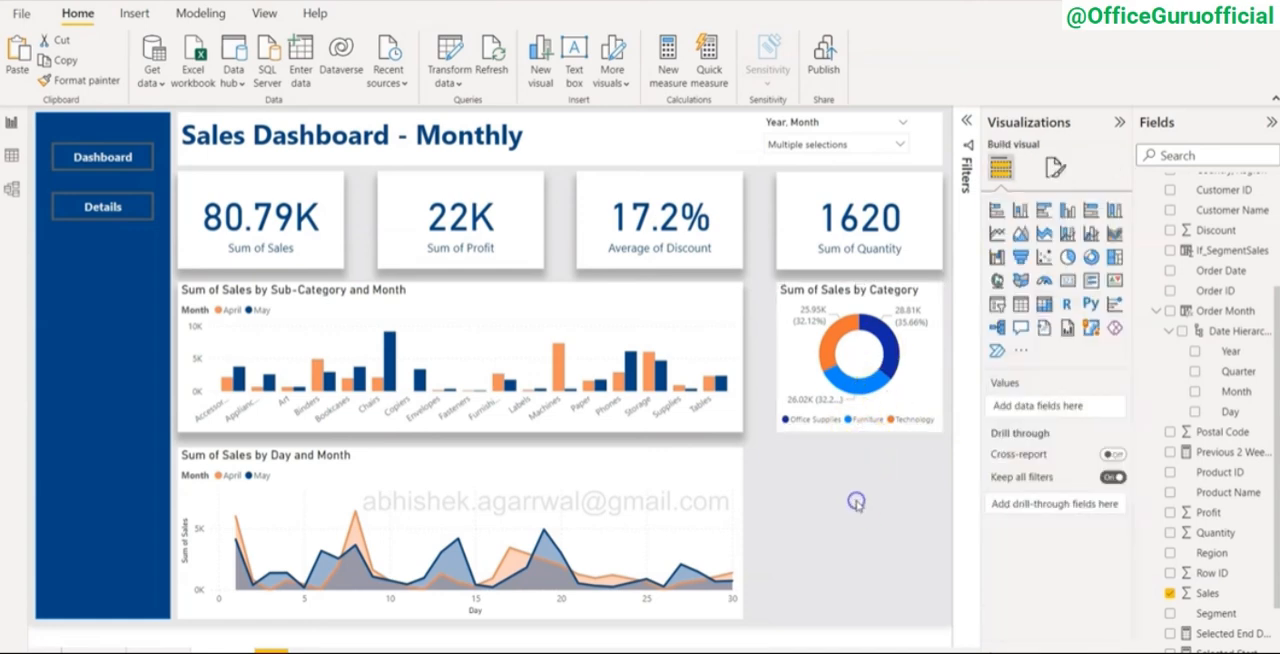
click(907, 375)
click(1056, 168)
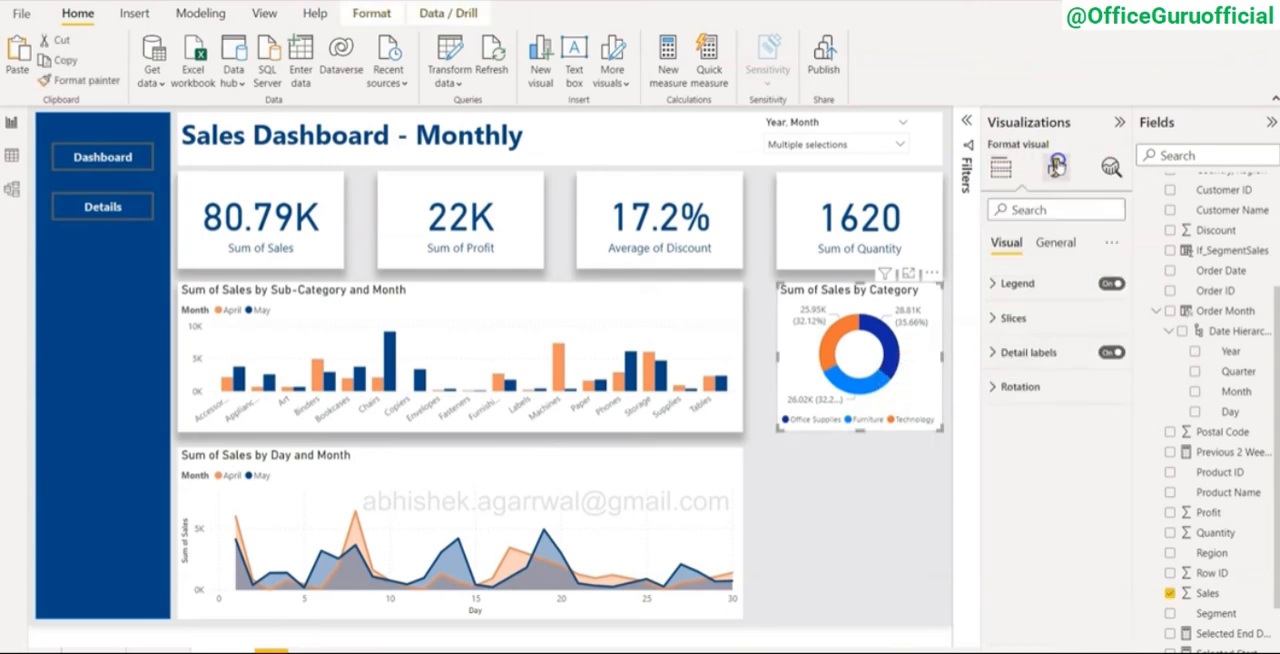
click(994, 284)
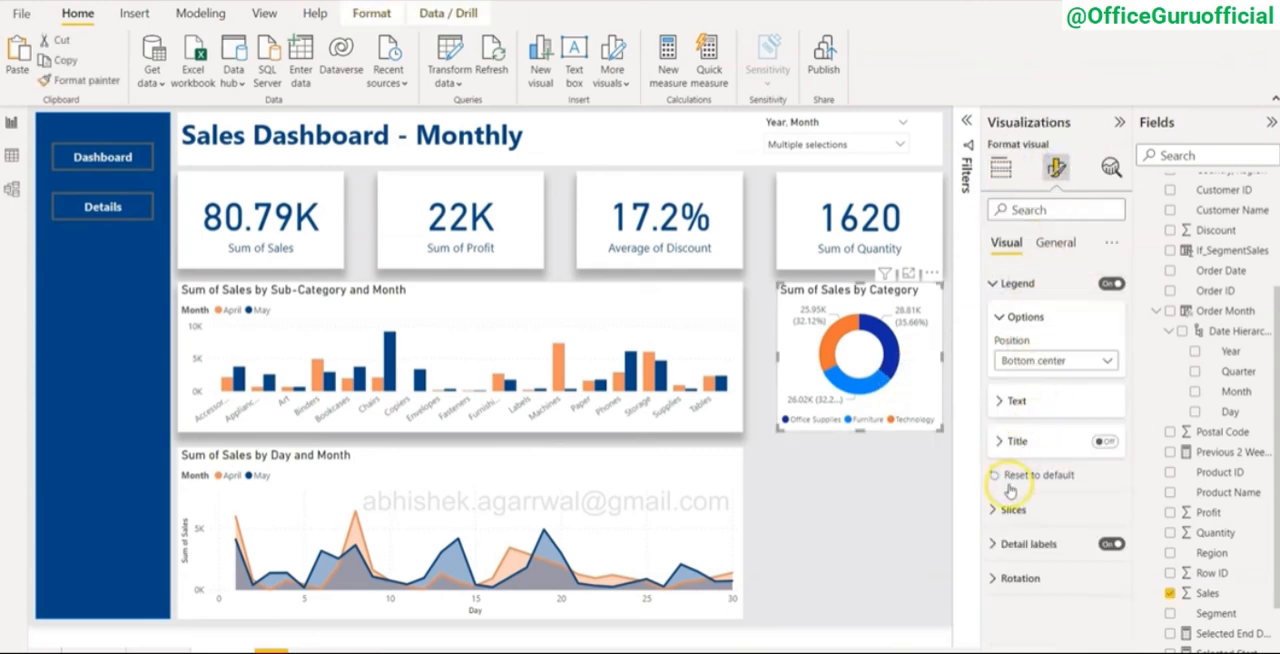
click(995, 510)
scroll(995, 505, down, 3)
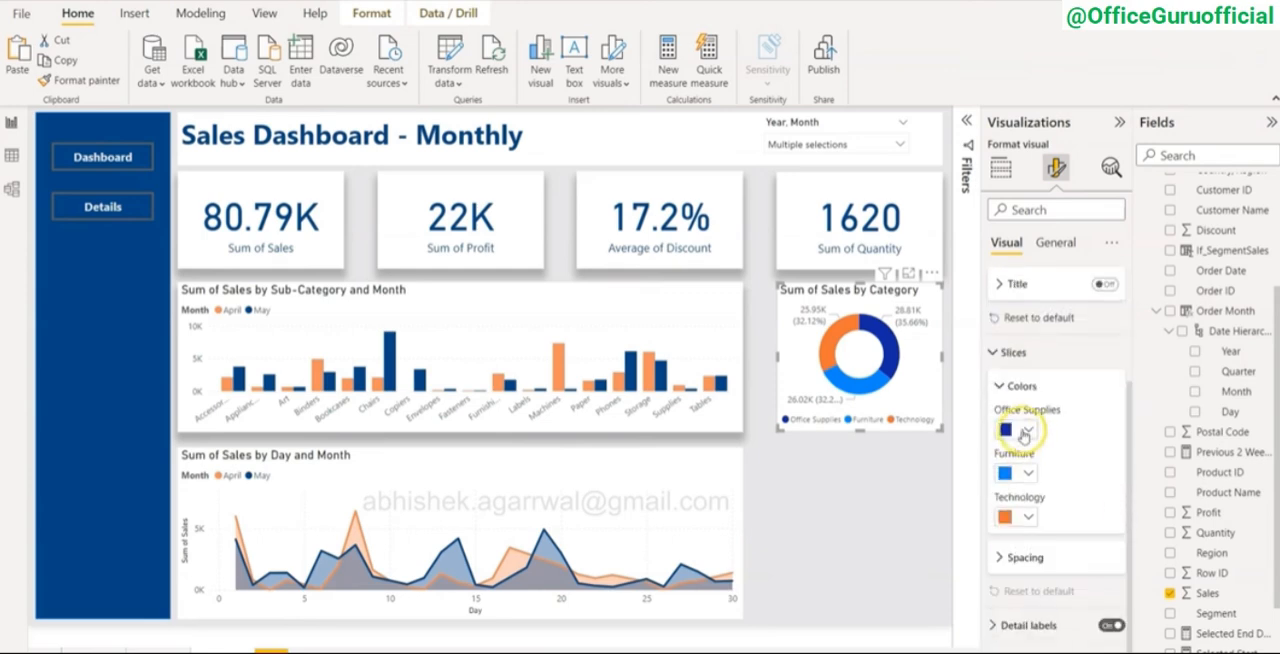
click(1024, 429)
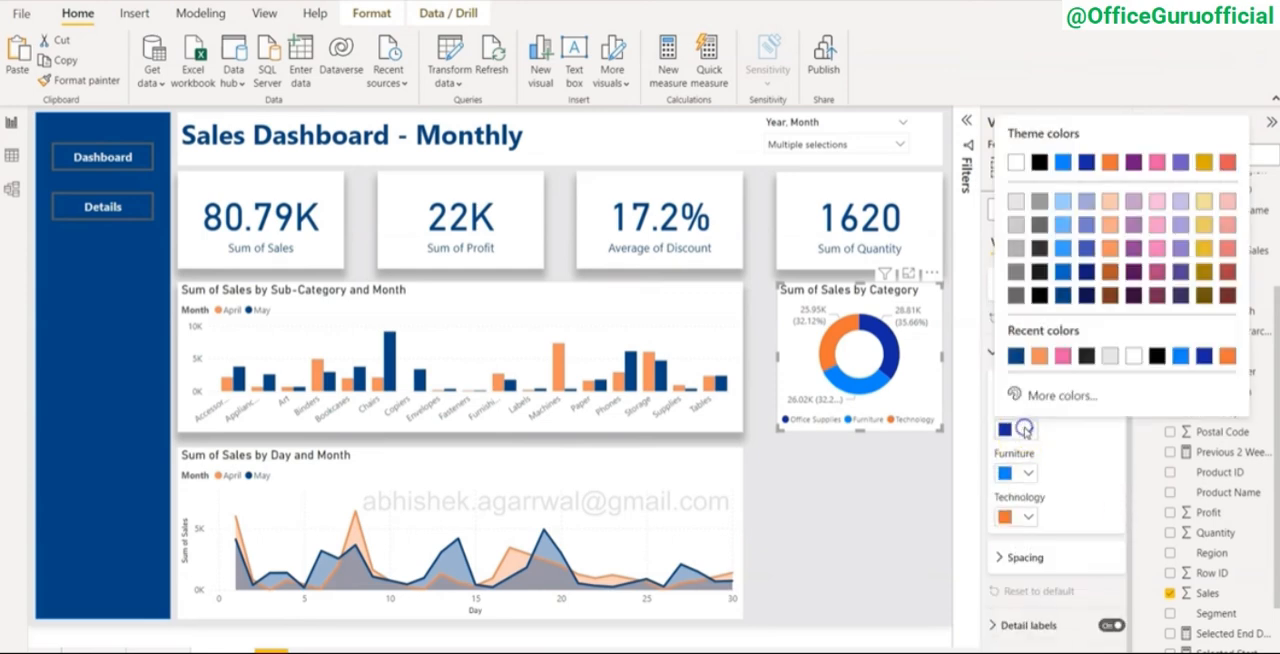
click(1063, 297)
Step: Recolor the donut chart's Furniture slice light orange and its Technology slice light gray
click(1021, 482)
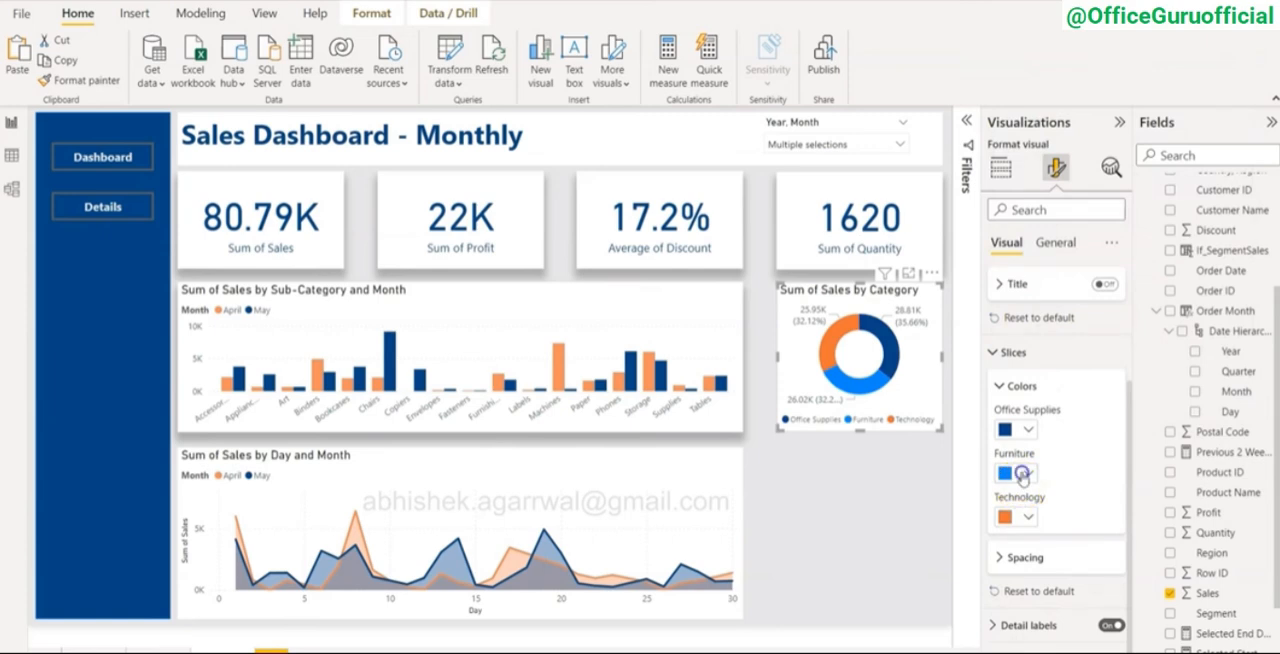
click(1108, 288)
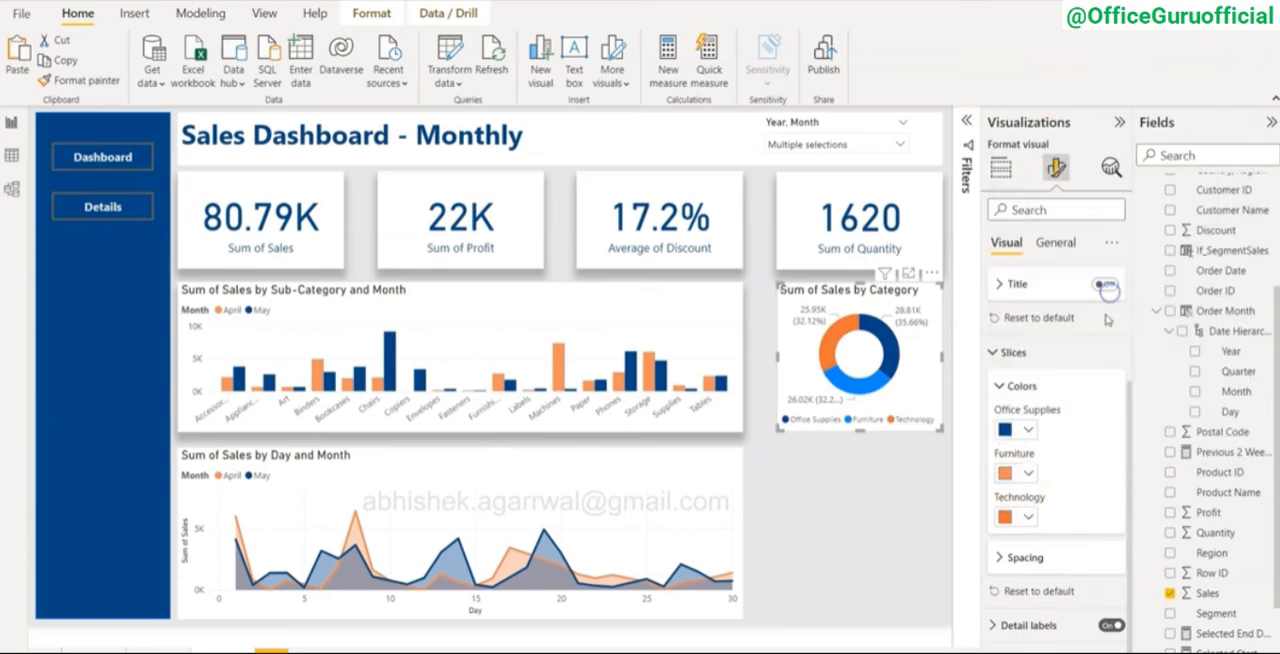
click(1024, 514)
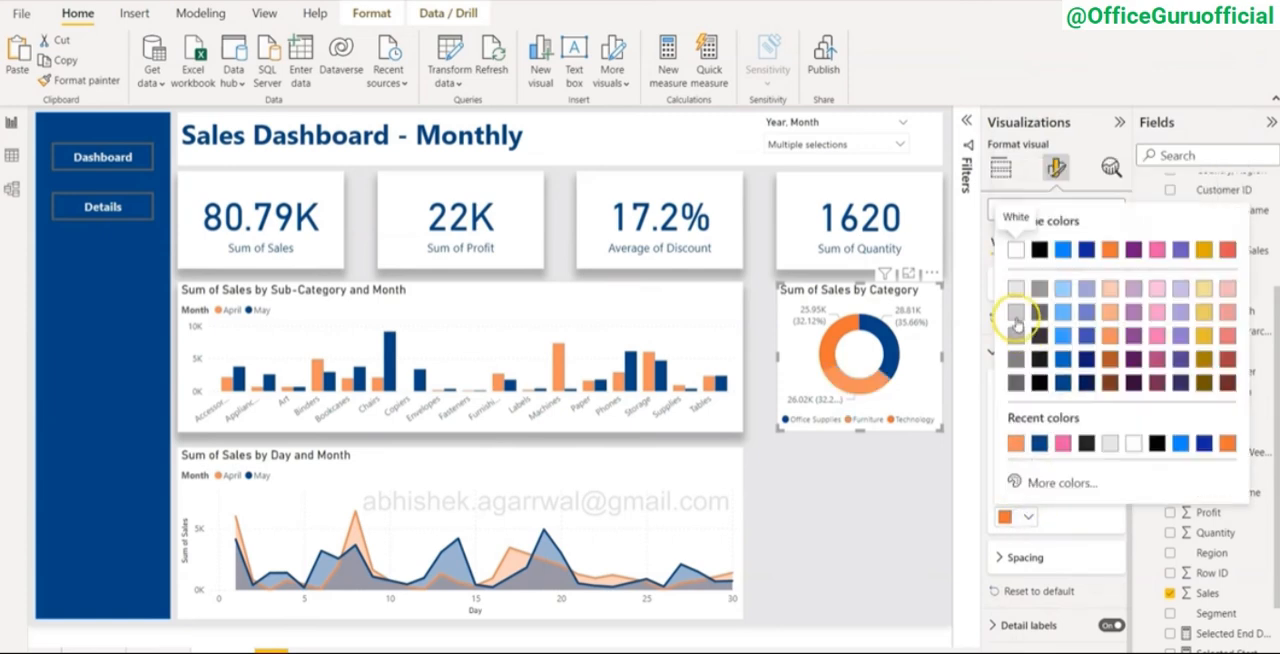
click(1016, 318)
click(866, 498)
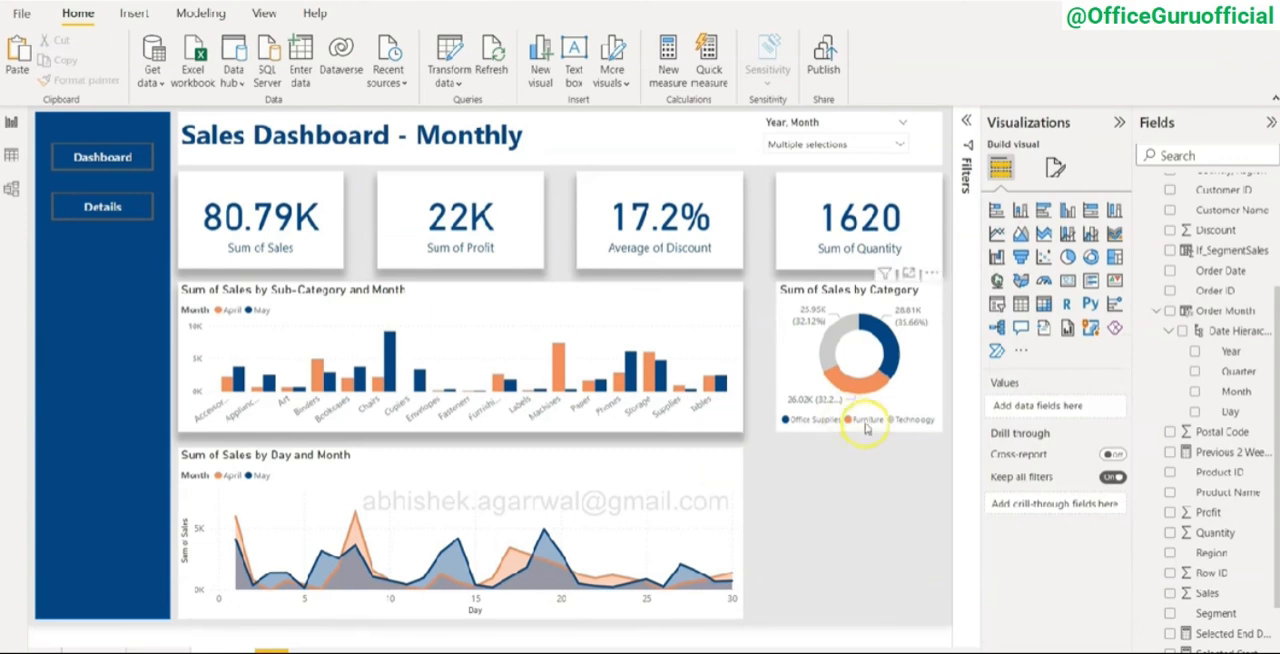
Step: Insert a table below the donut chart with Customer Name and Sales as its columns
double_click(830, 565)
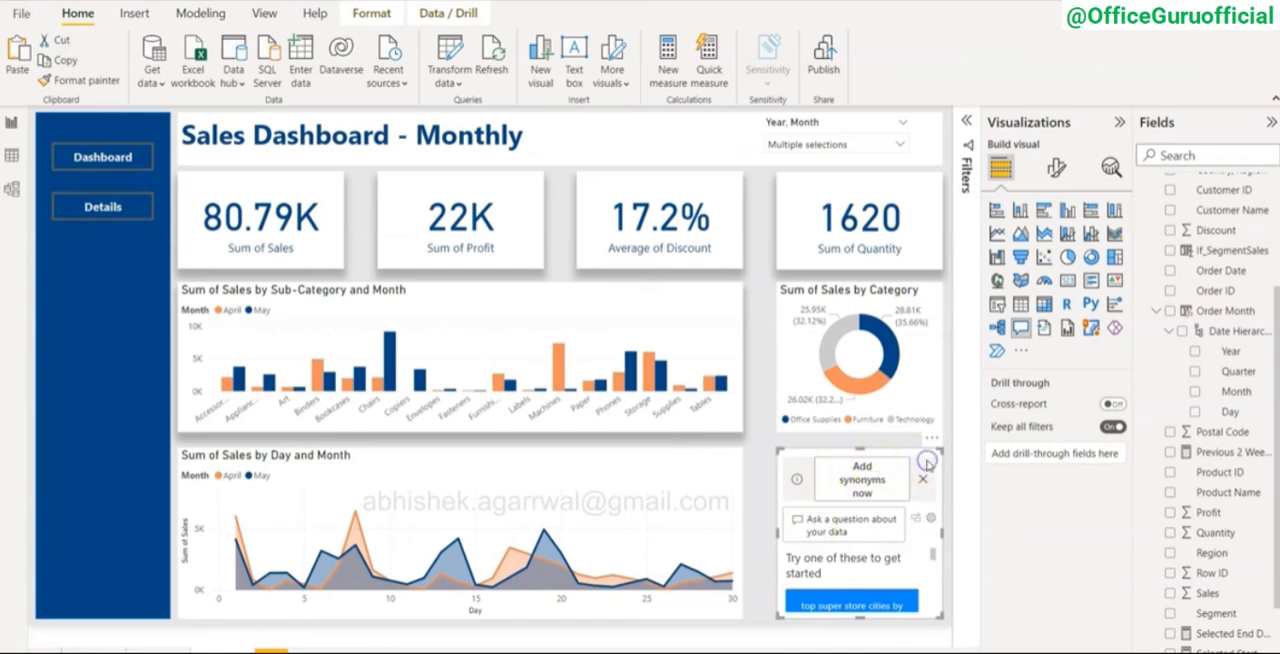
key(Delete)
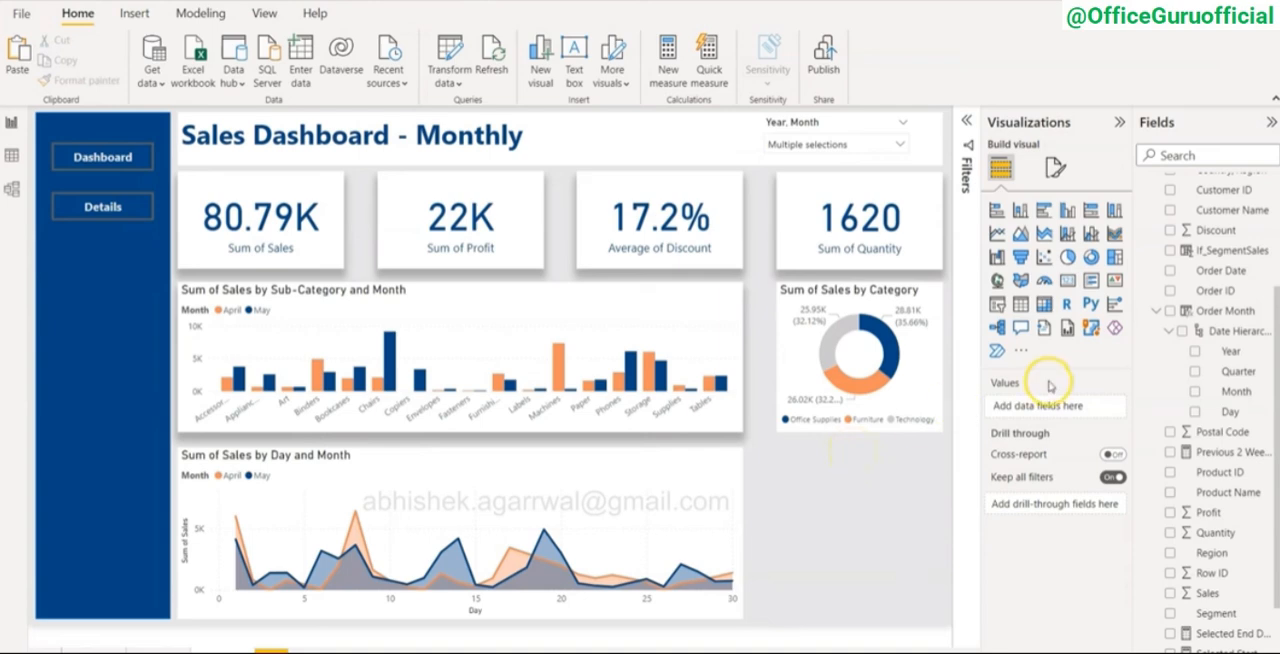
click(1021, 306)
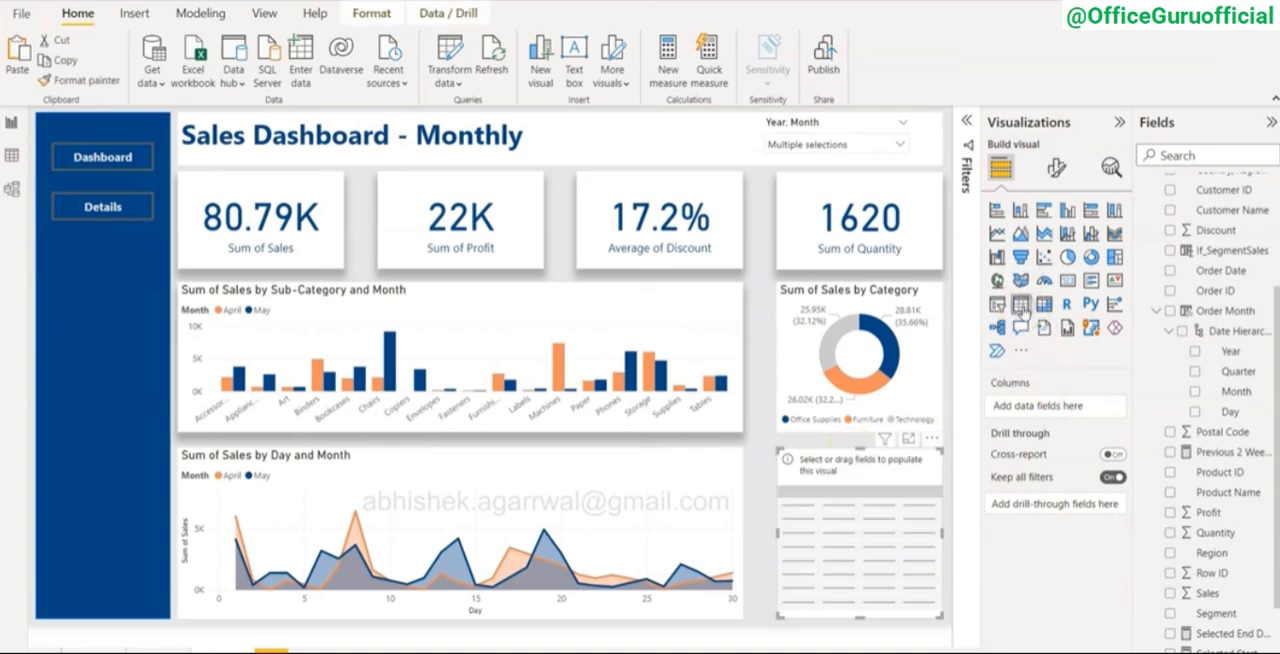
scroll(1220, 480, up, 1)
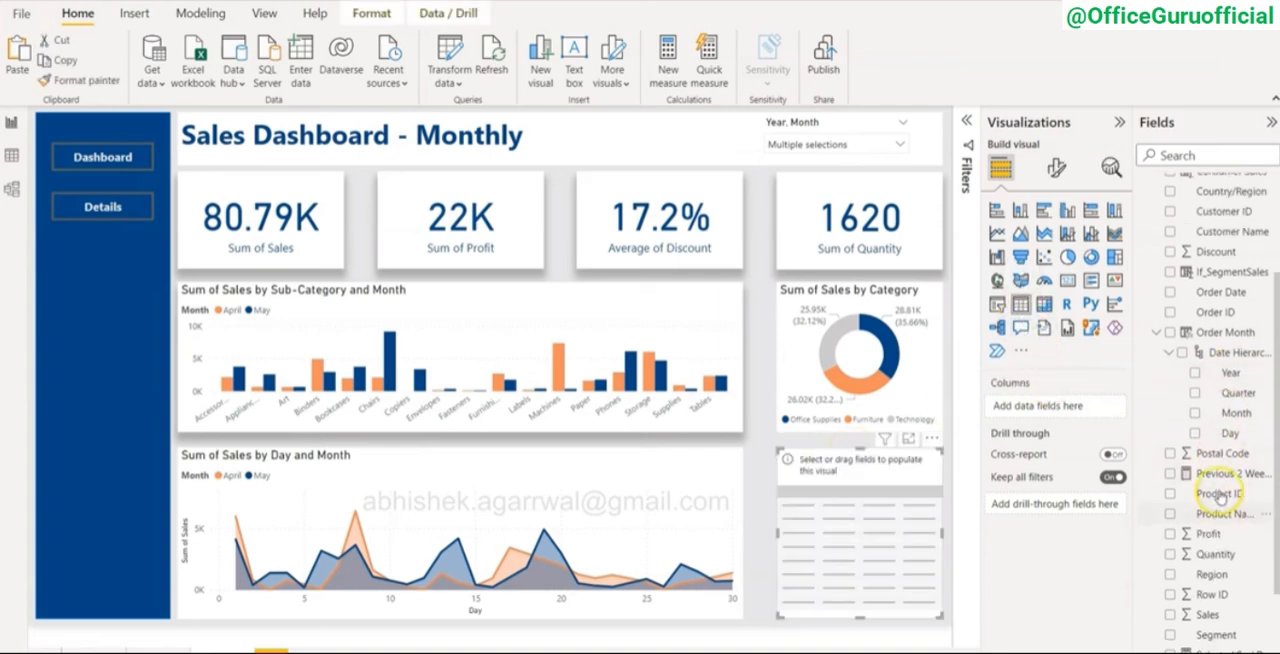
drag(1225, 266, 1068, 405)
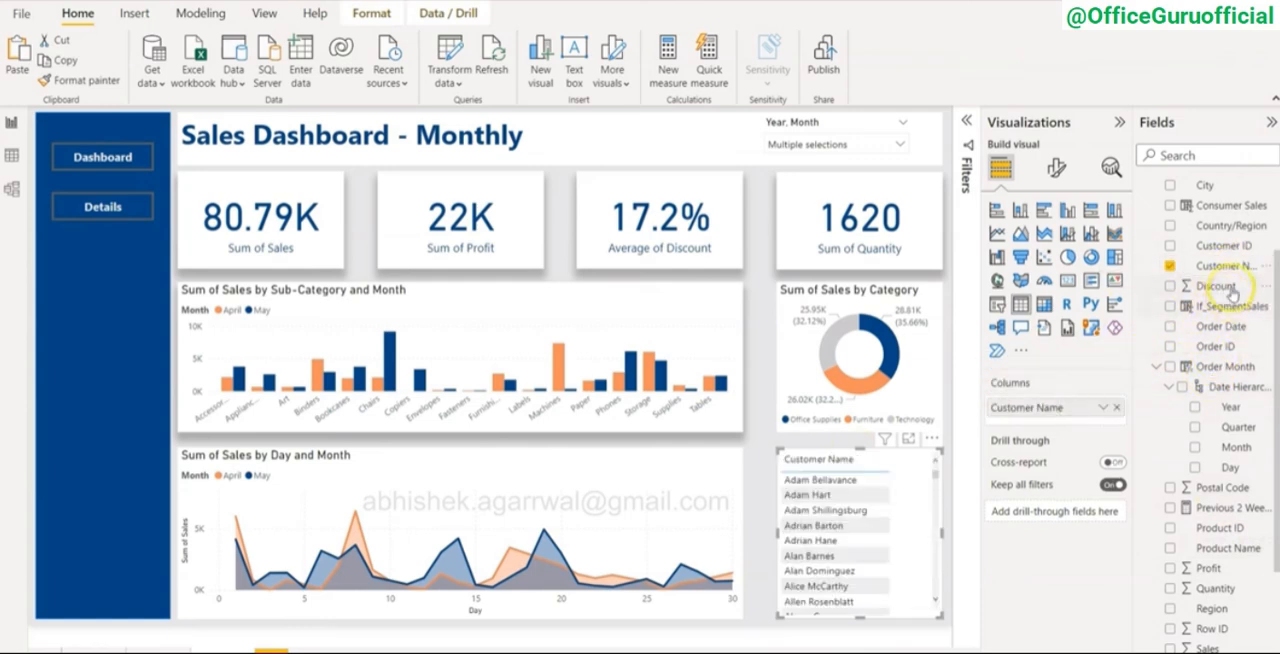
scroll(1212, 430, down, 3)
drag(1207, 494, 1060, 412)
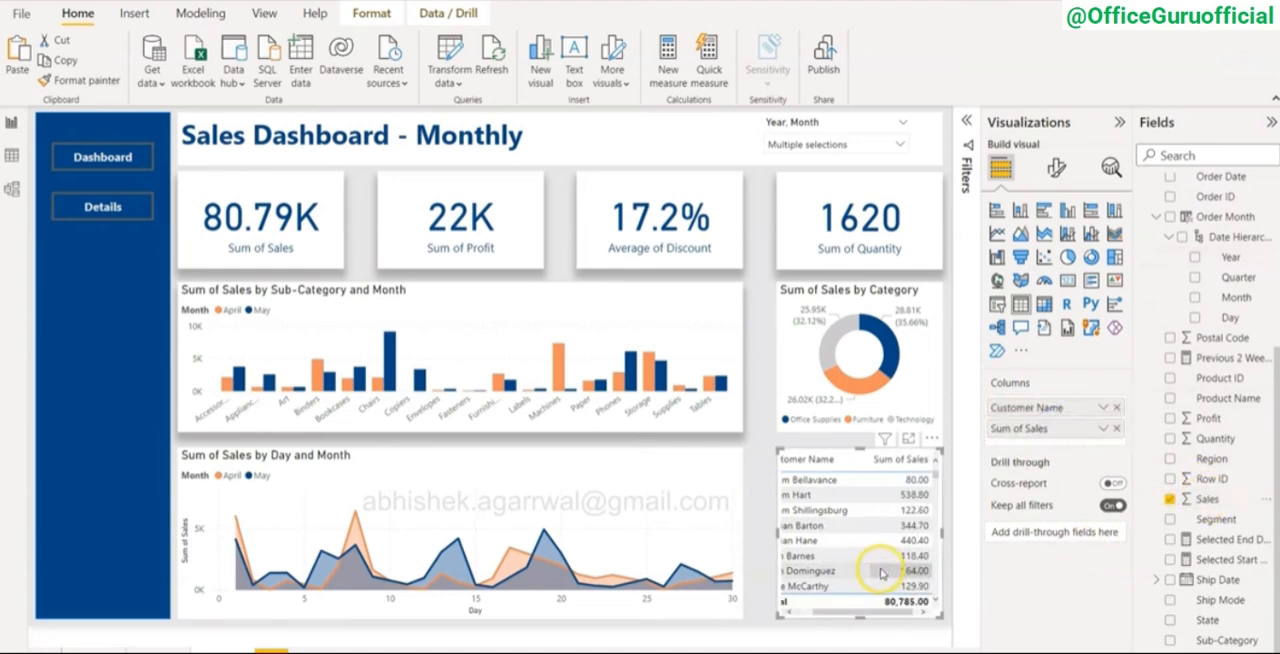
Step: Filter the table's Customer Name field with a Top N filter showing the top 10 by Sum of Sales
click(971, 122)
click(1120, 120)
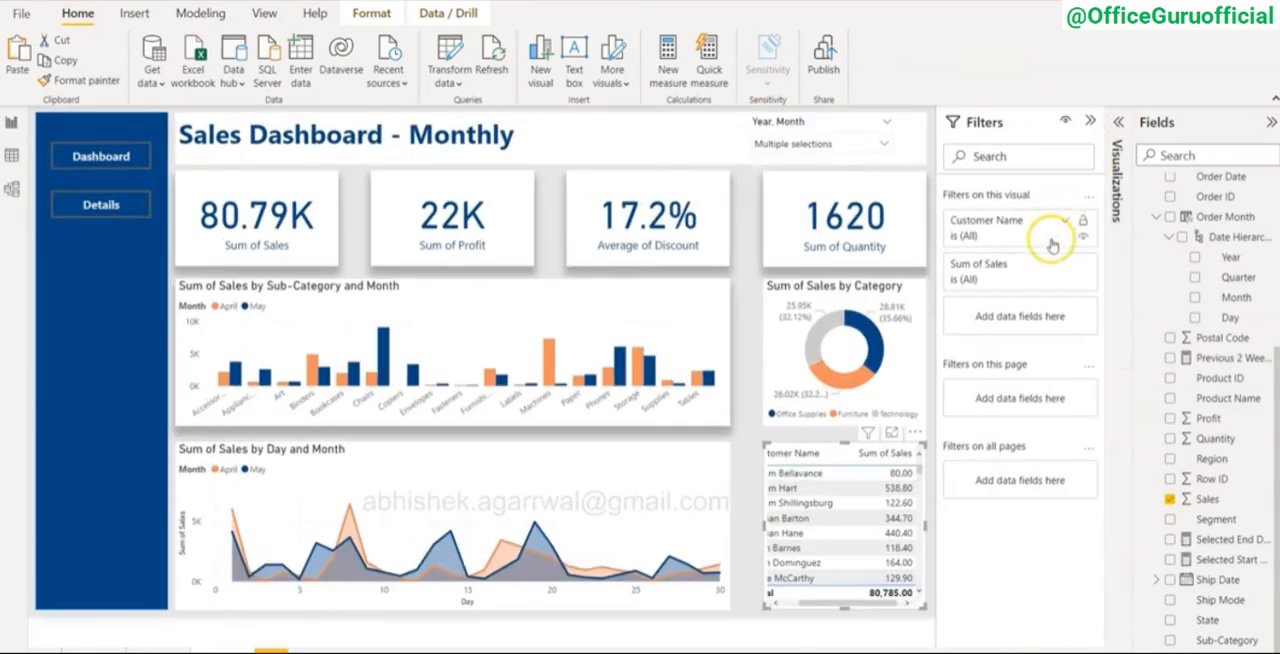
click(1000, 234)
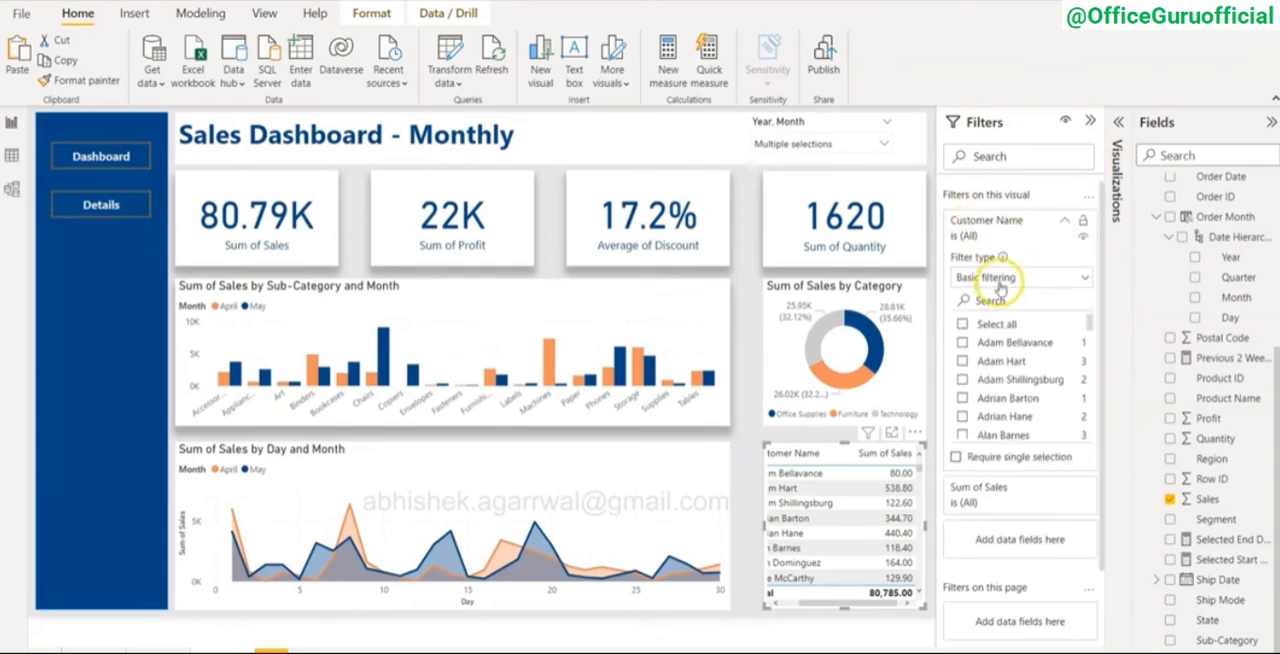
click(1000, 280)
click(998, 340)
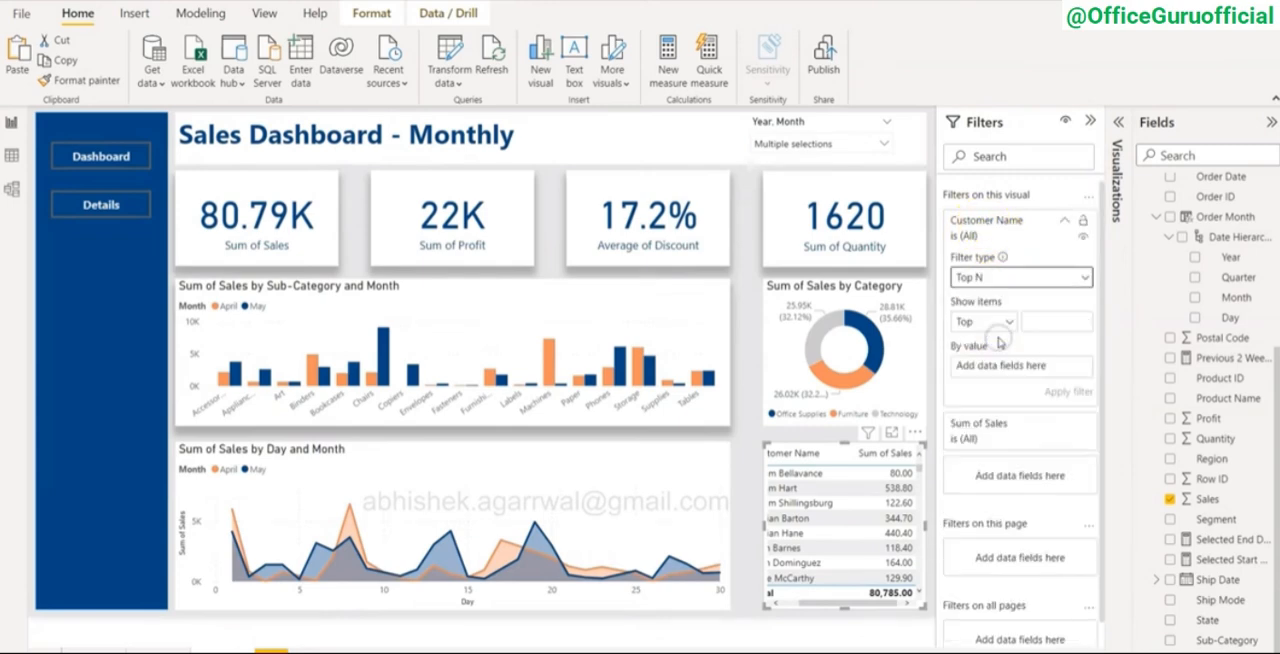
click(1034, 320)
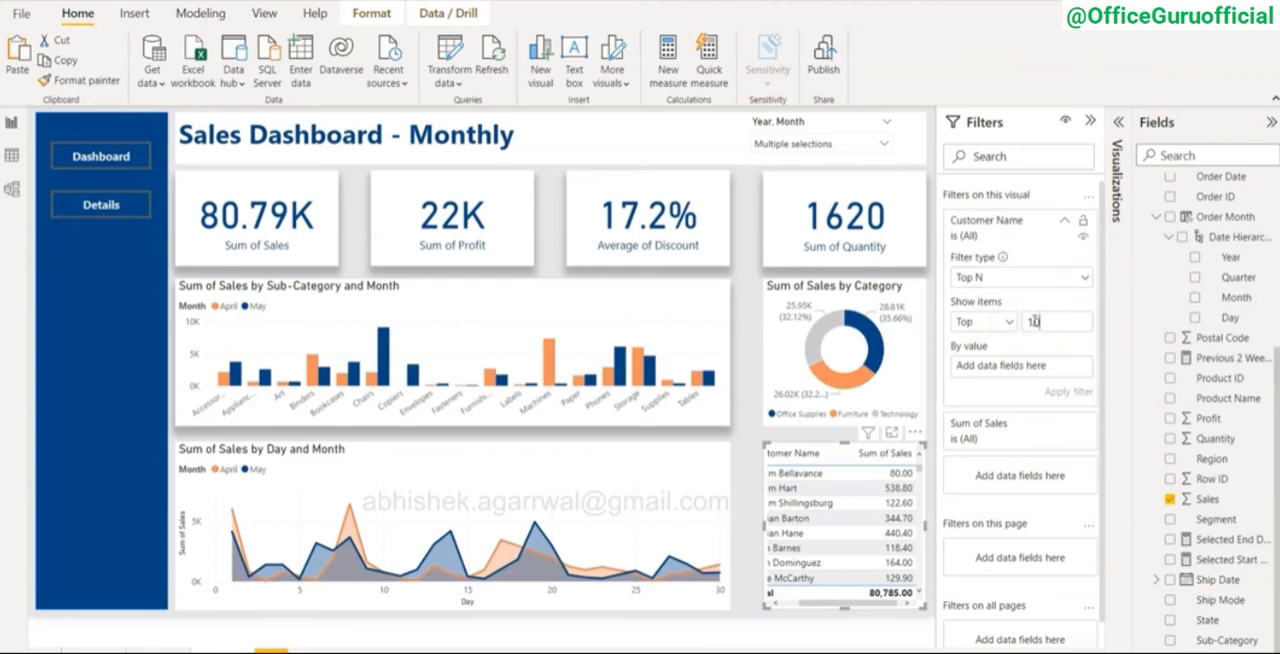
text(10)
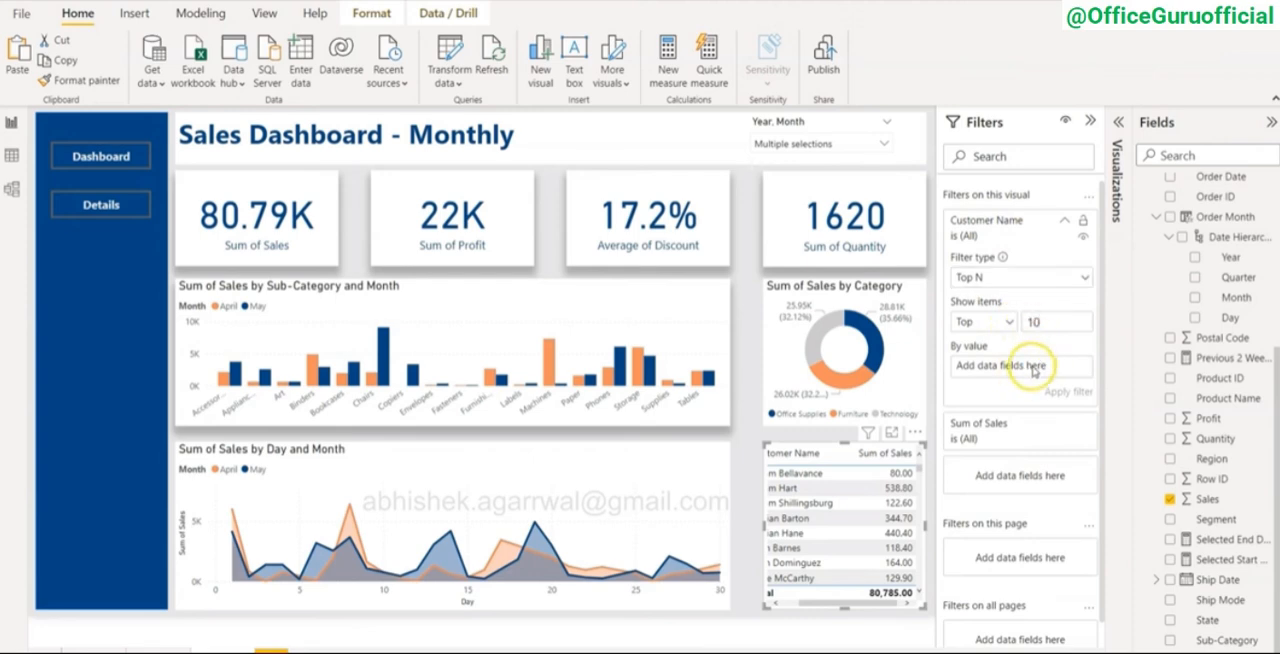
drag(1205, 502, 1013, 370)
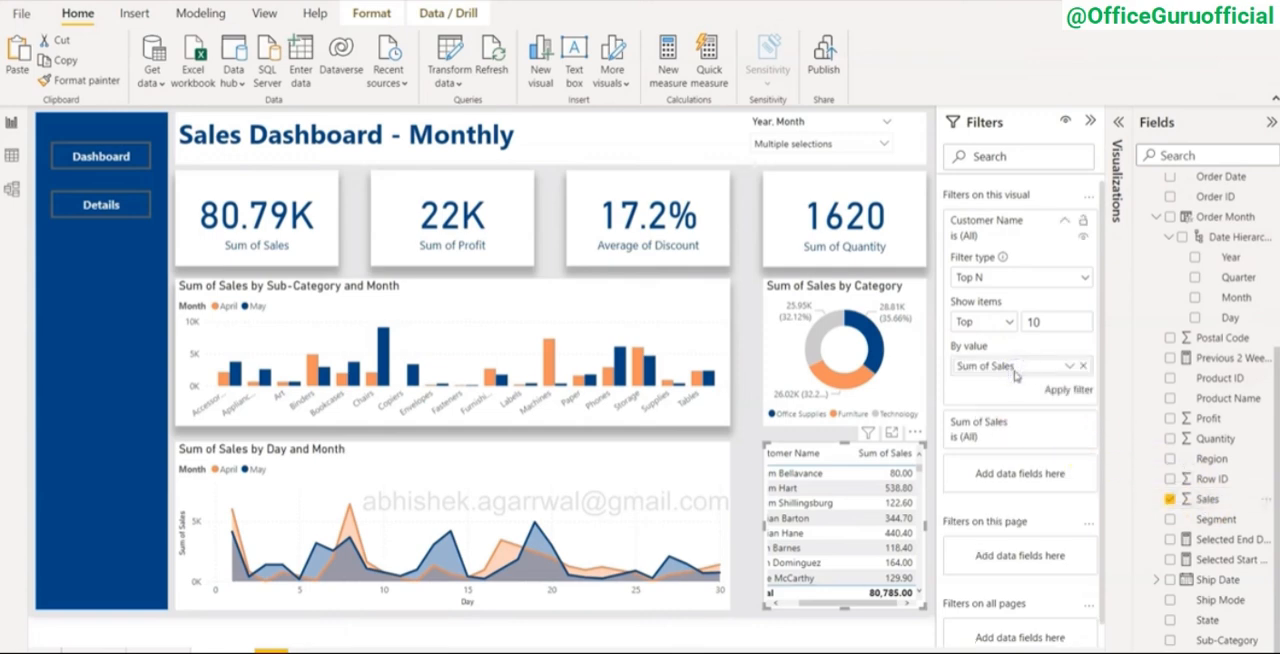
click(1066, 389)
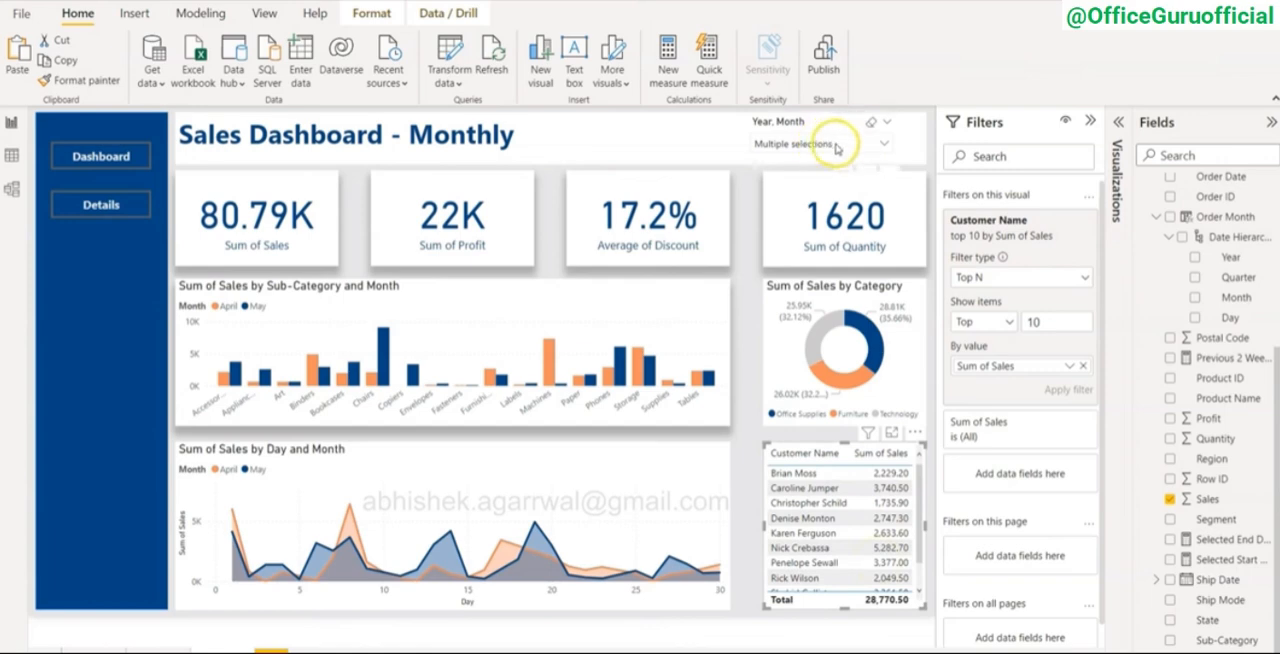
click(1088, 122)
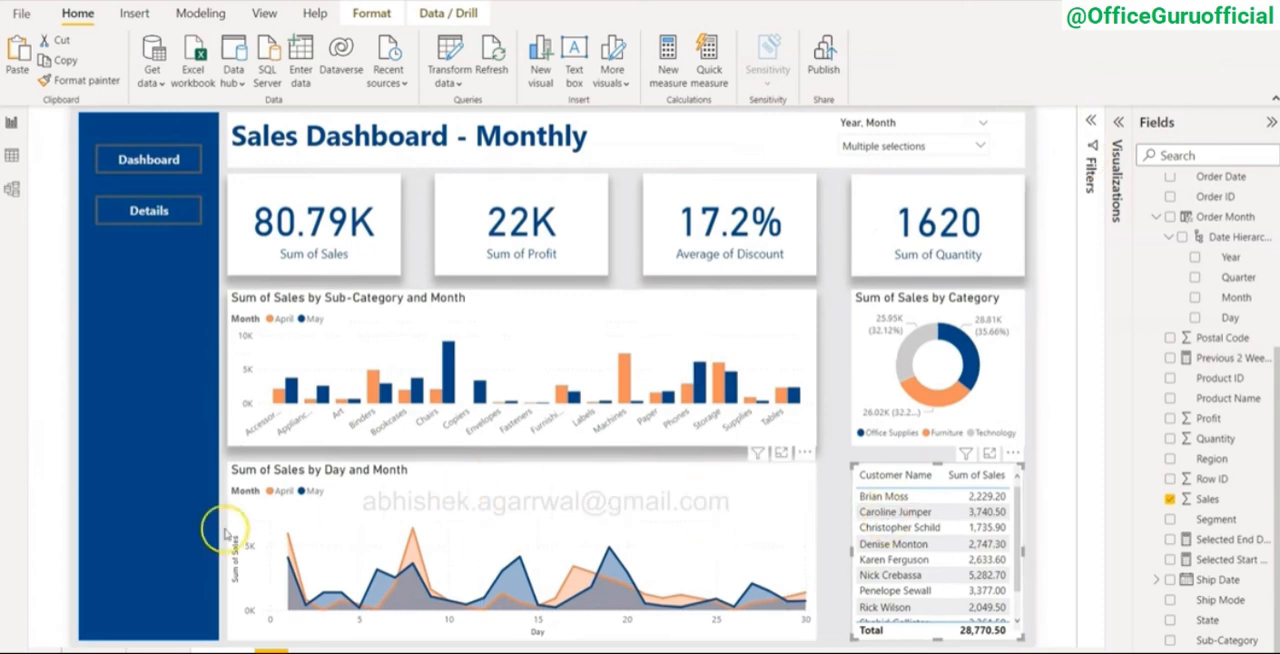
Step: Turn on the category donut chart's shadow and set the shadow position to Bottom
click(158, 652)
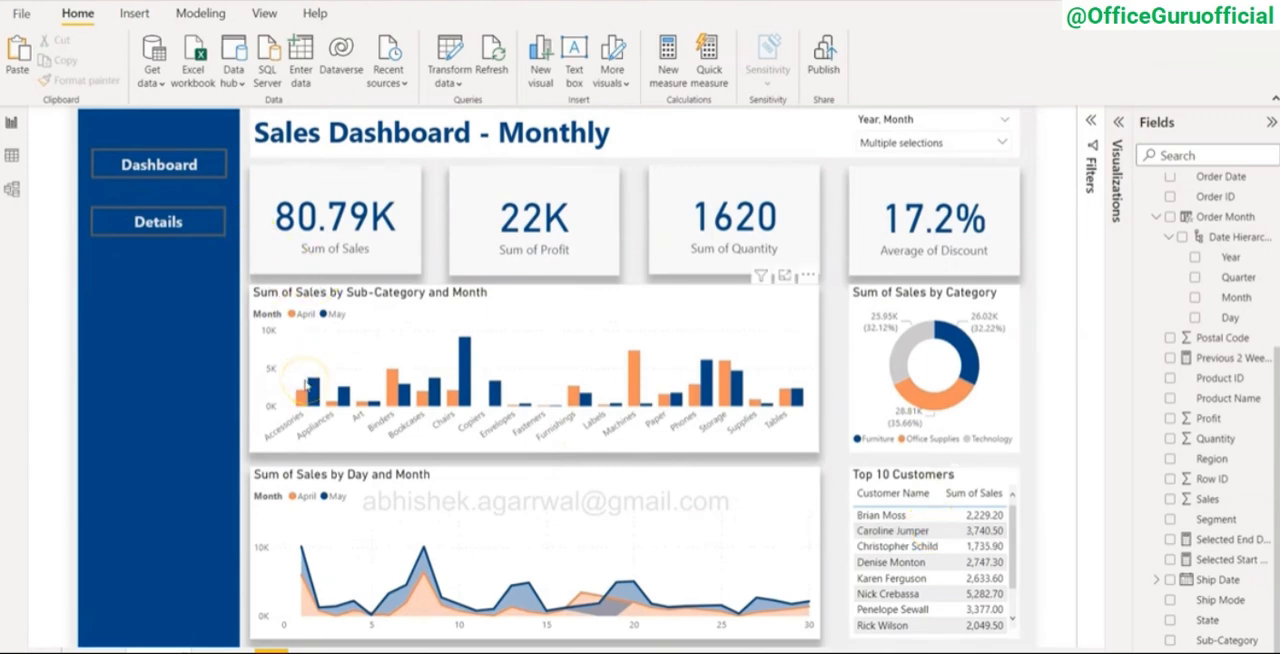
click(216, 650)
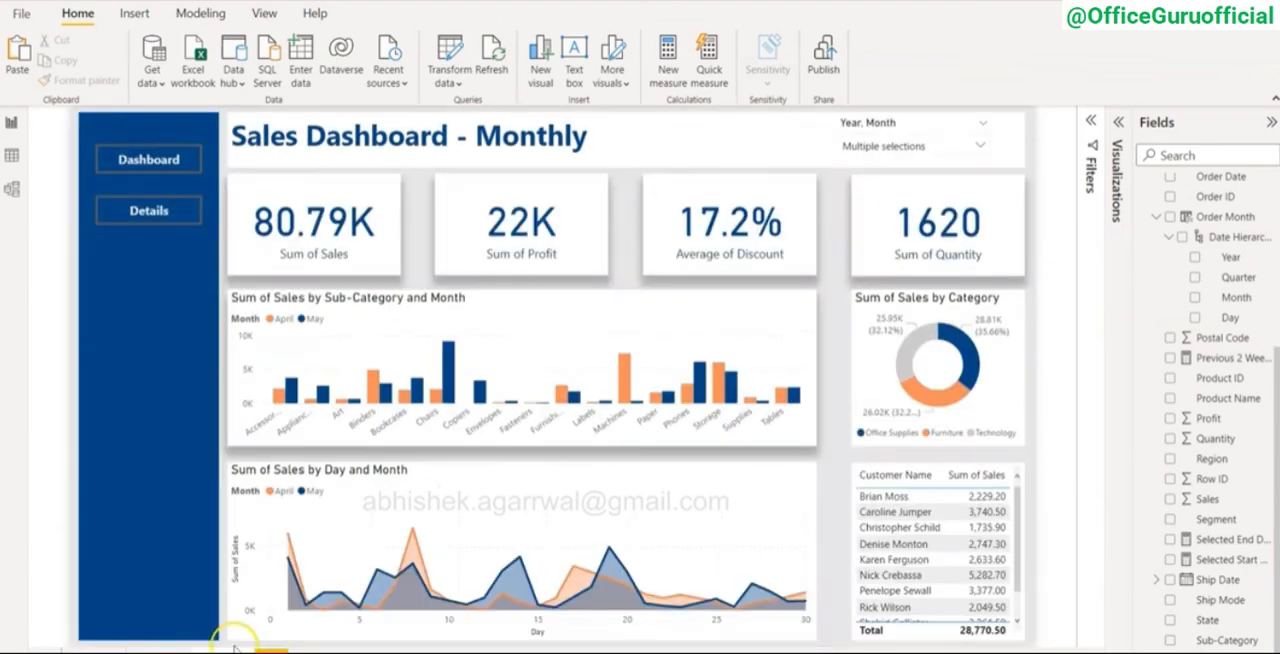
click(884, 312)
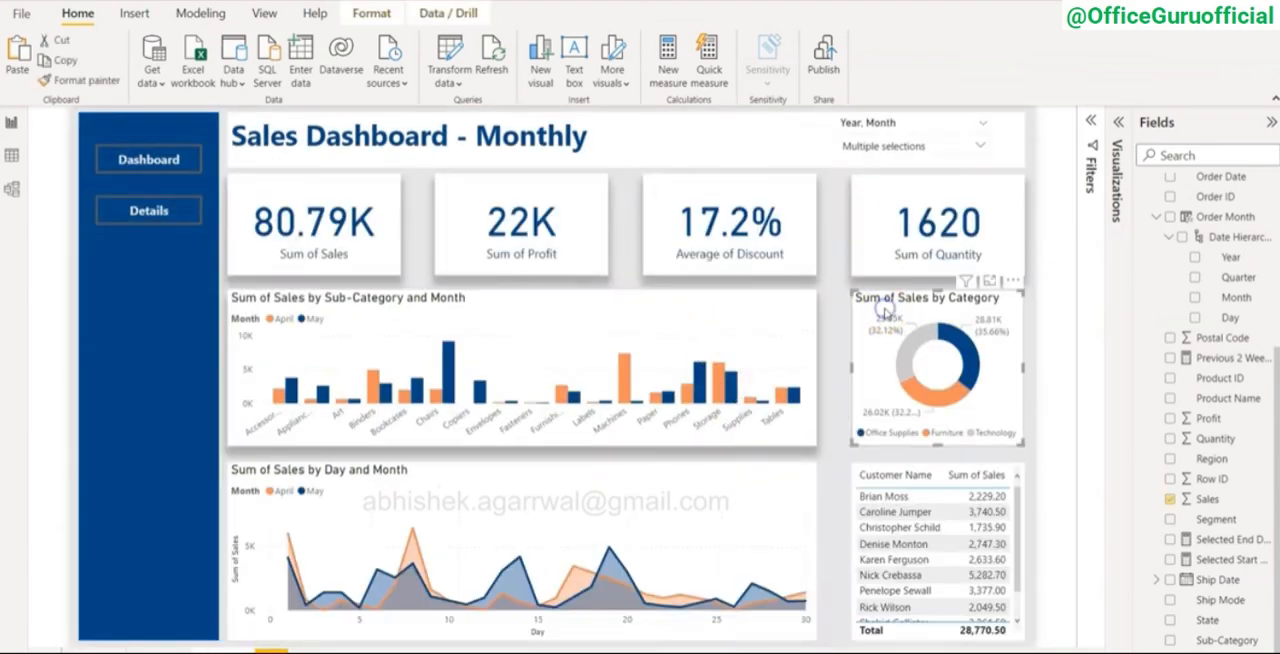
click(1118, 121)
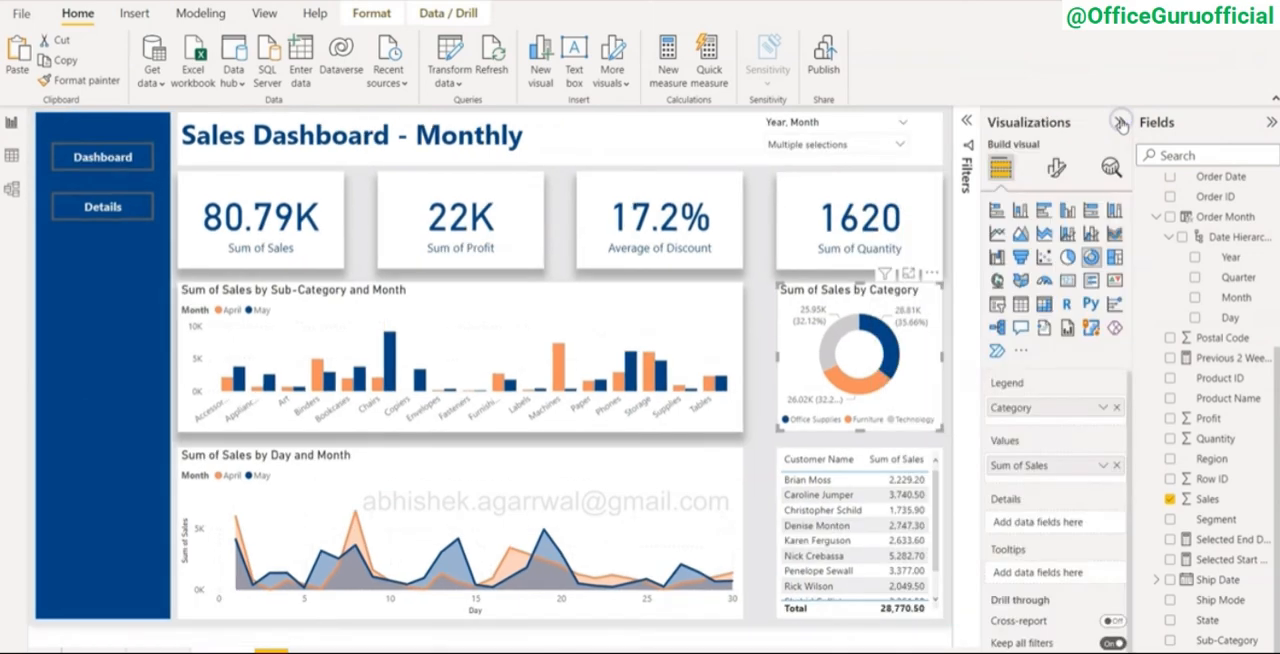
click(1056, 168)
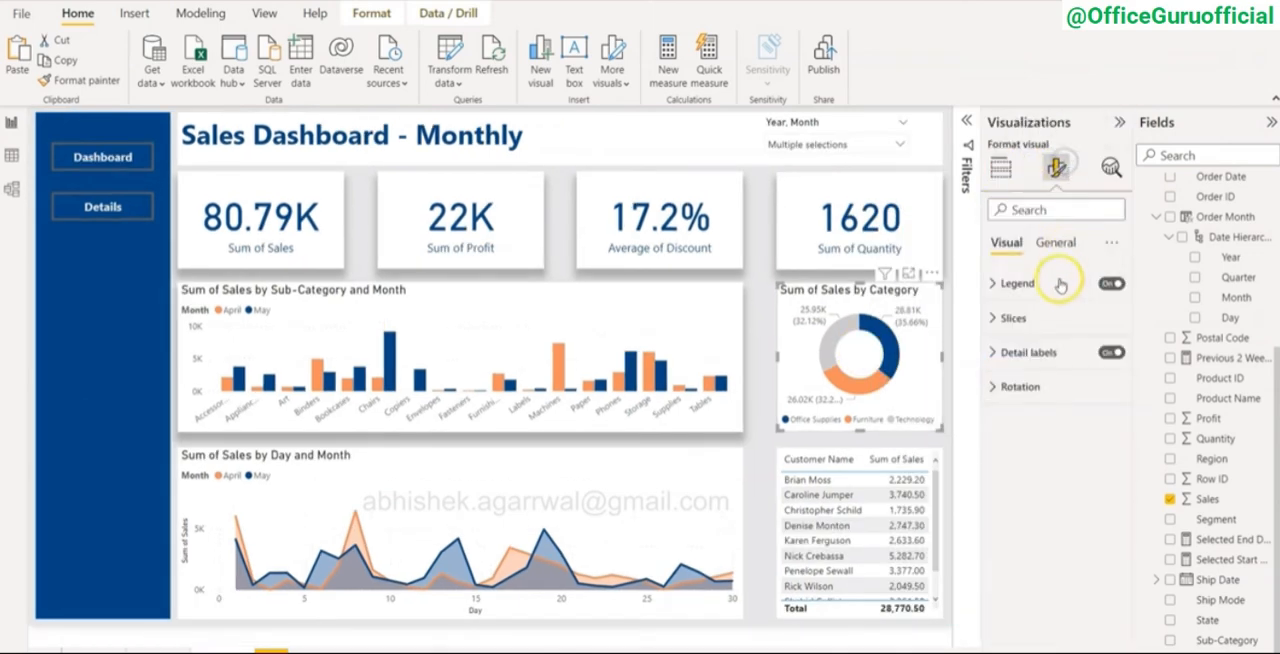
click(1055, 242)
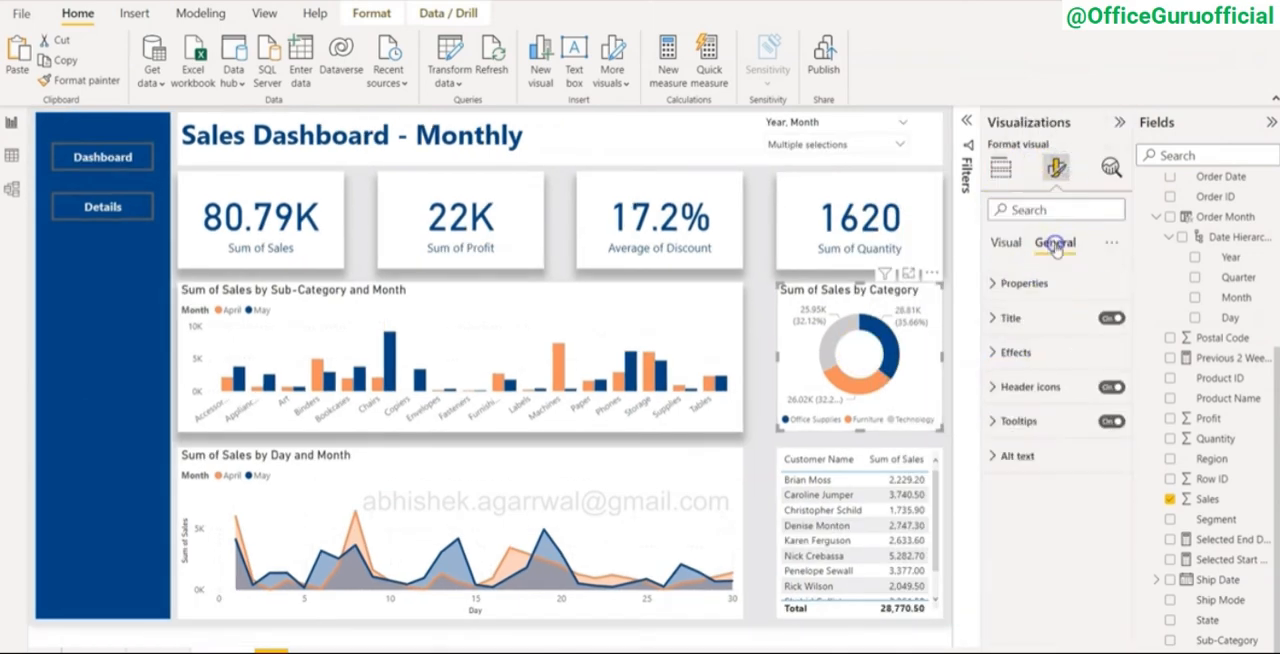
click(1020, 356)
click(1104, 564)
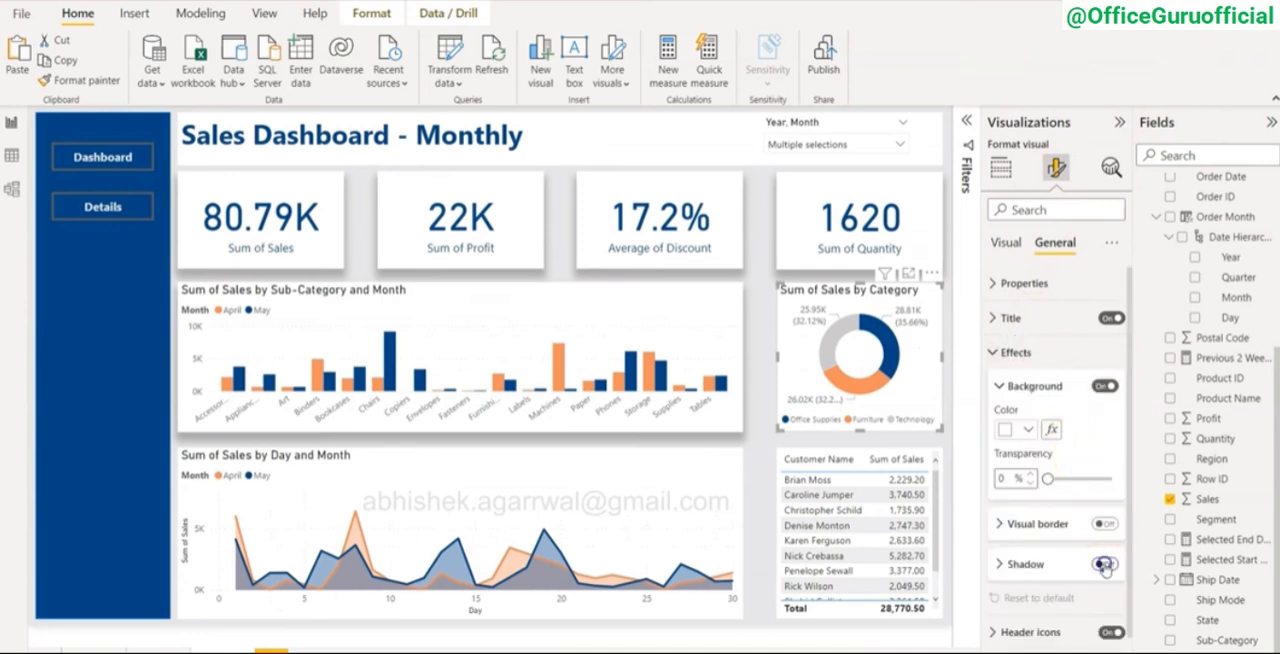
click(1045, 562)
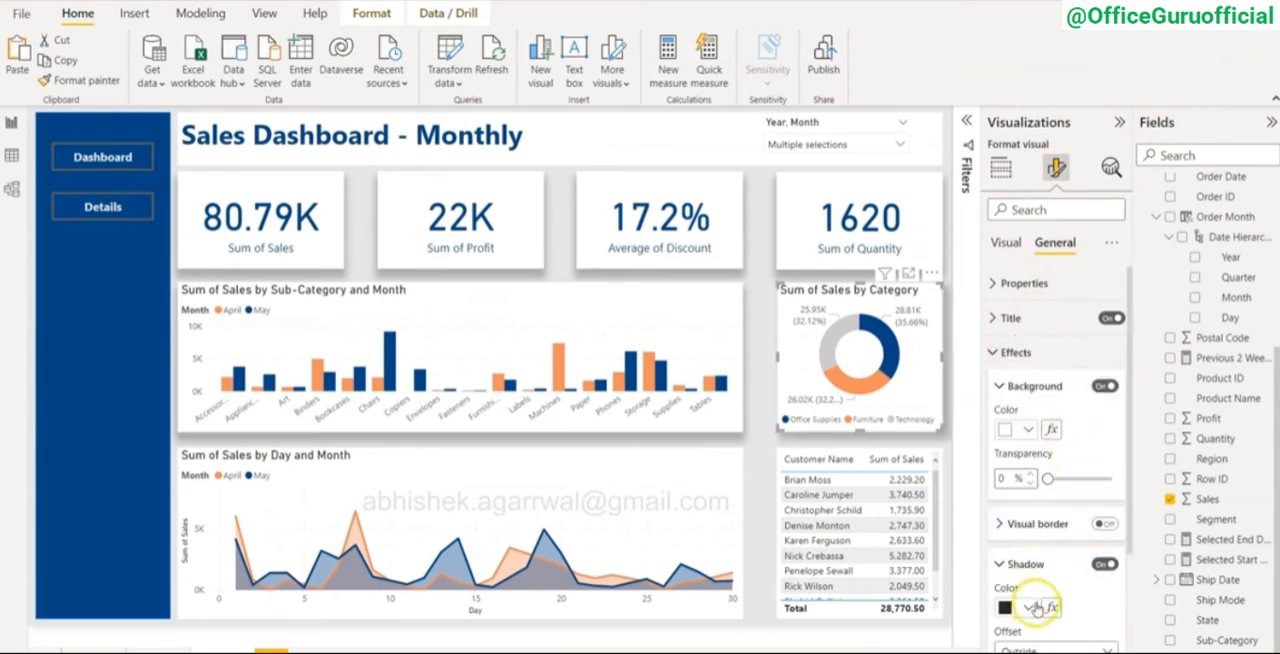
scroll(1035, 605, down, 3)
click(1052, 523)
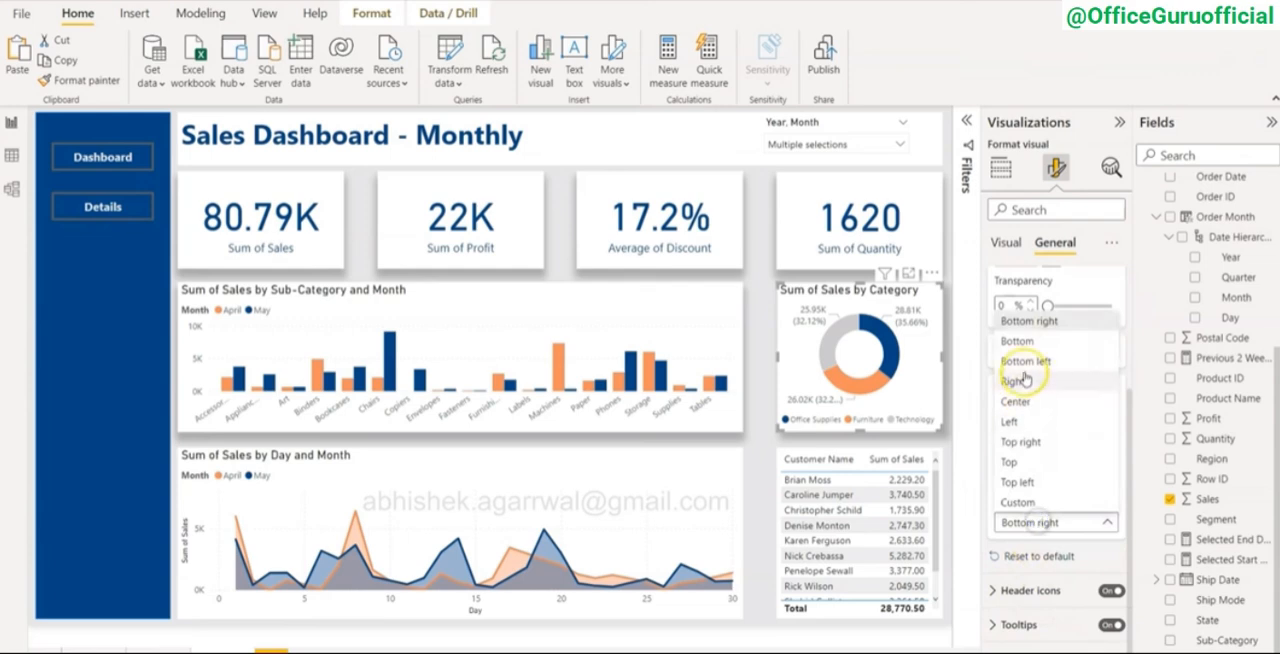
click(1020, 345)
Step: Turn on the shadow of the top customers table and set the shadow position to Bottom
click(933, 460)
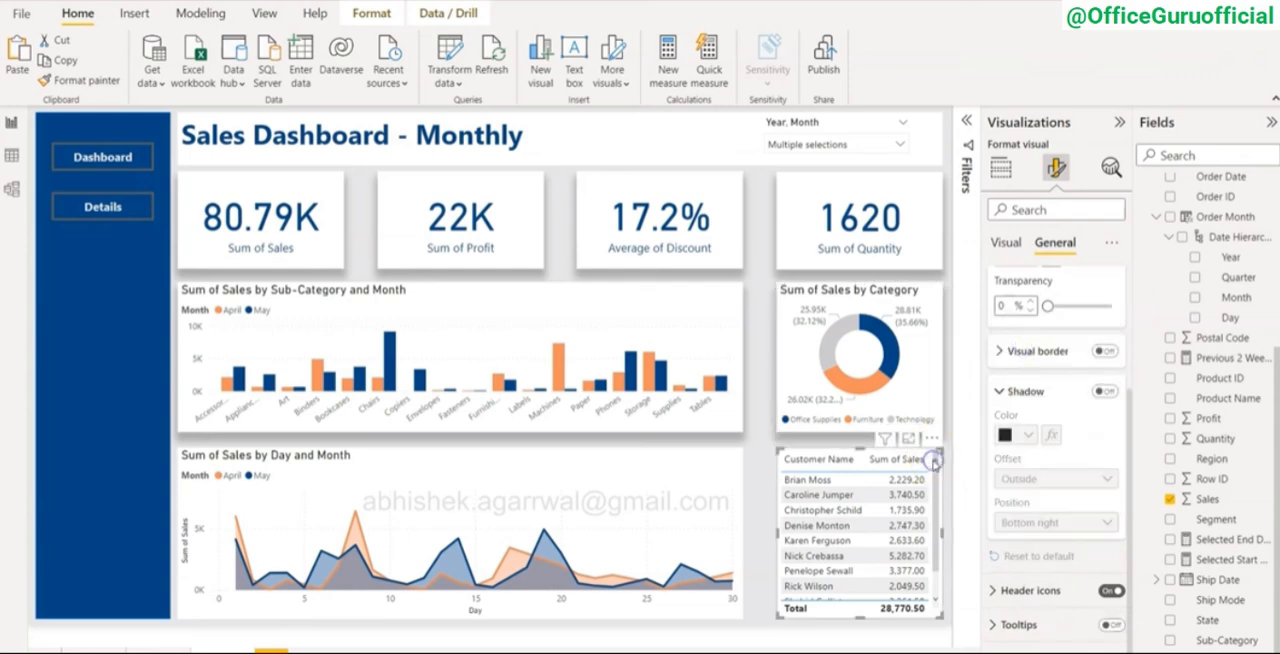
click(1104, 391)
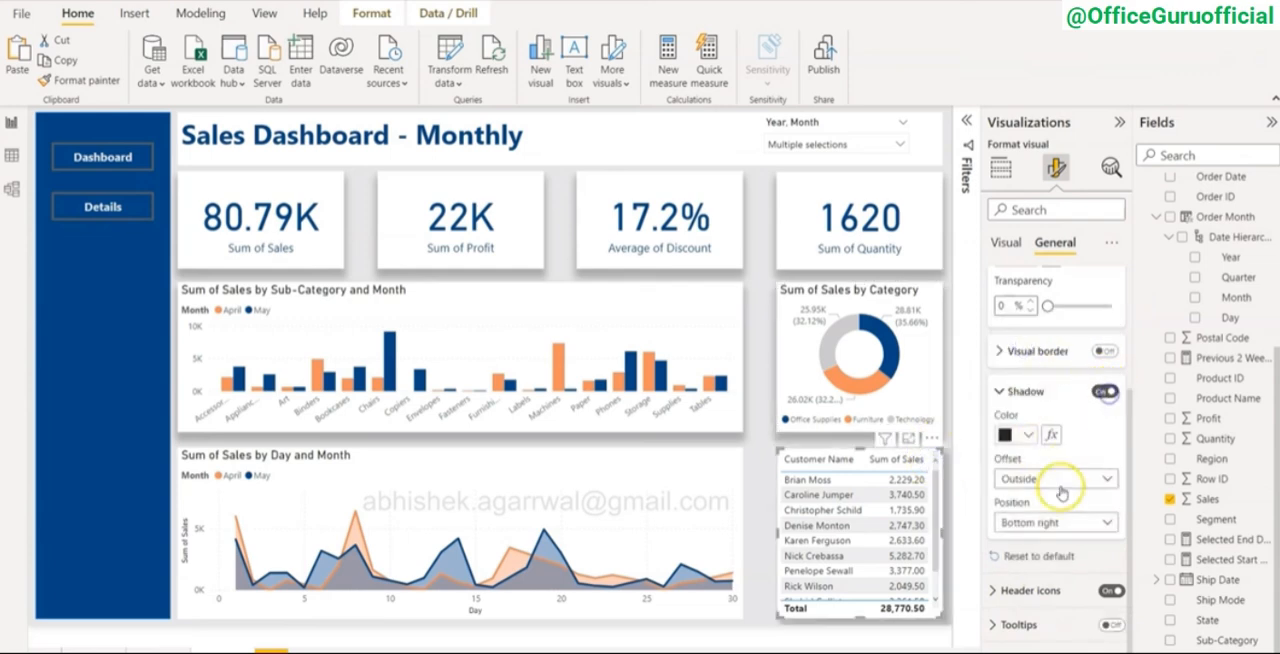
click(1050, 522)
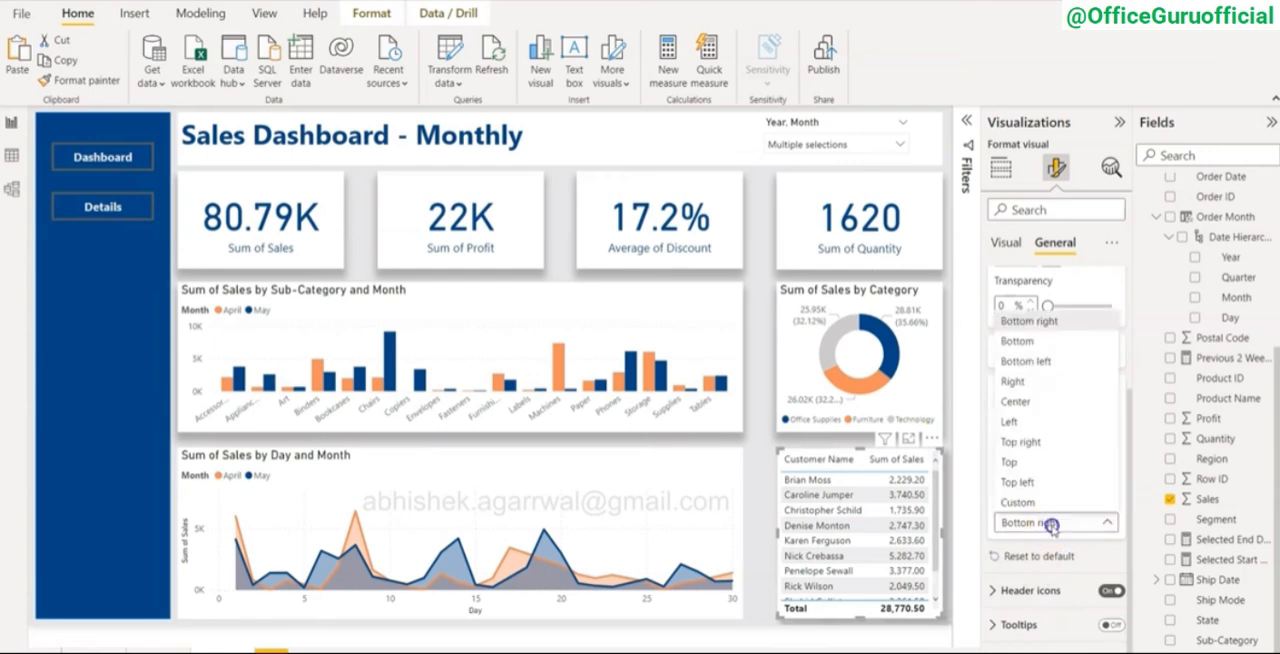
click(1018, 341)
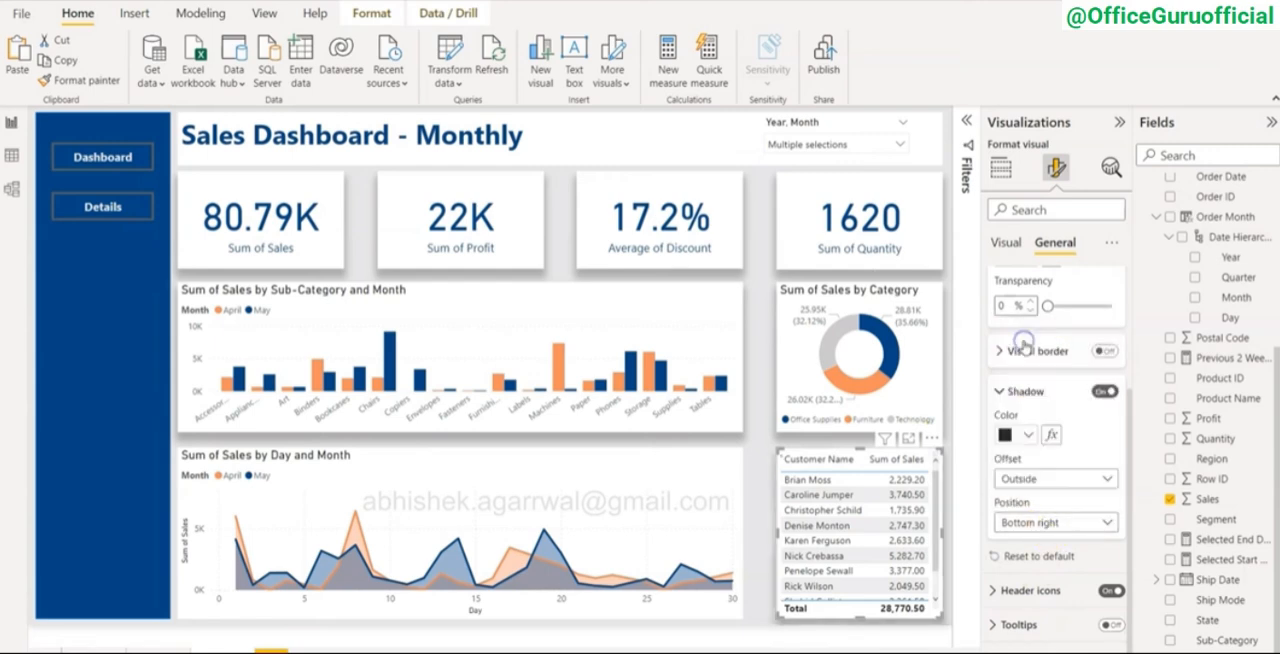
click(757, 532)
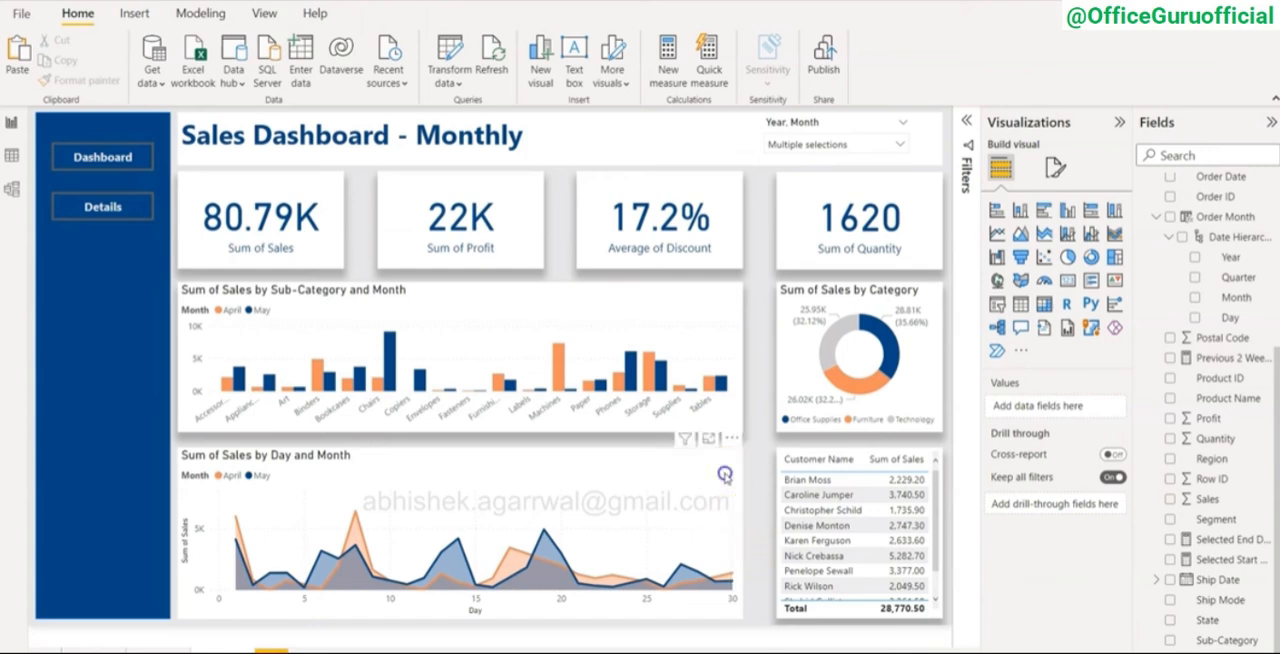
Step: Turn on the shadow of the Sum of Sales by Day and Month area chart and set its position to Bottom
click(724, 472)
click(1055, 168)
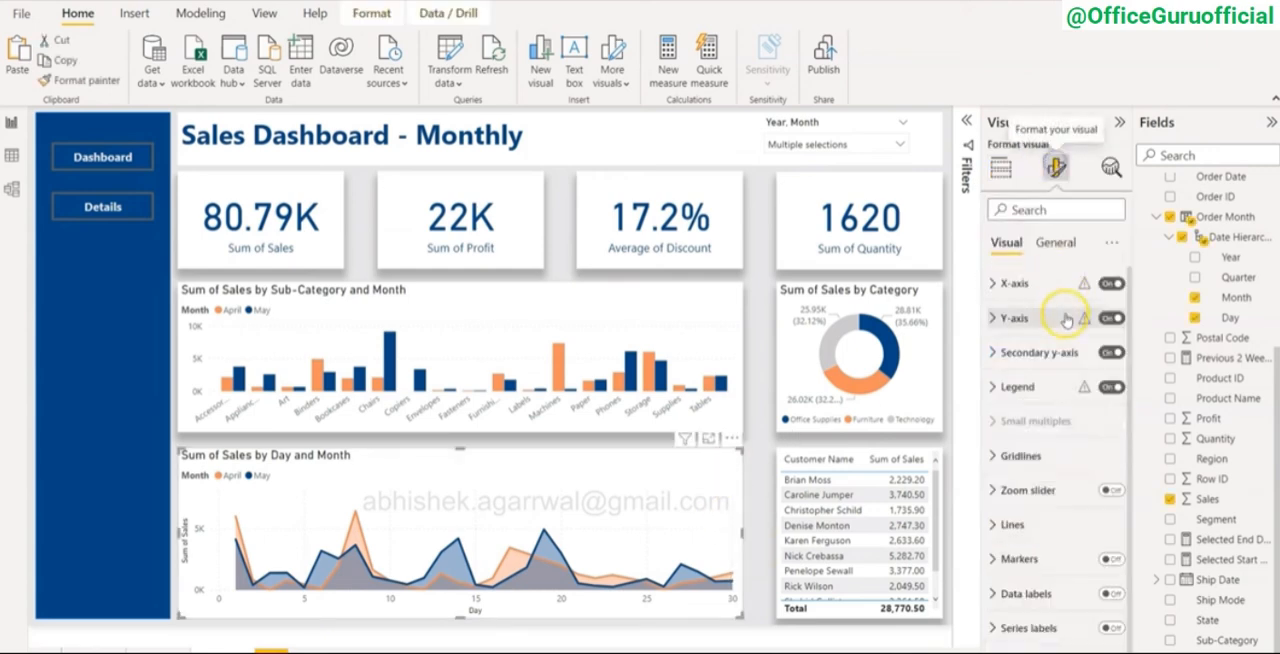
click(1055, 245)
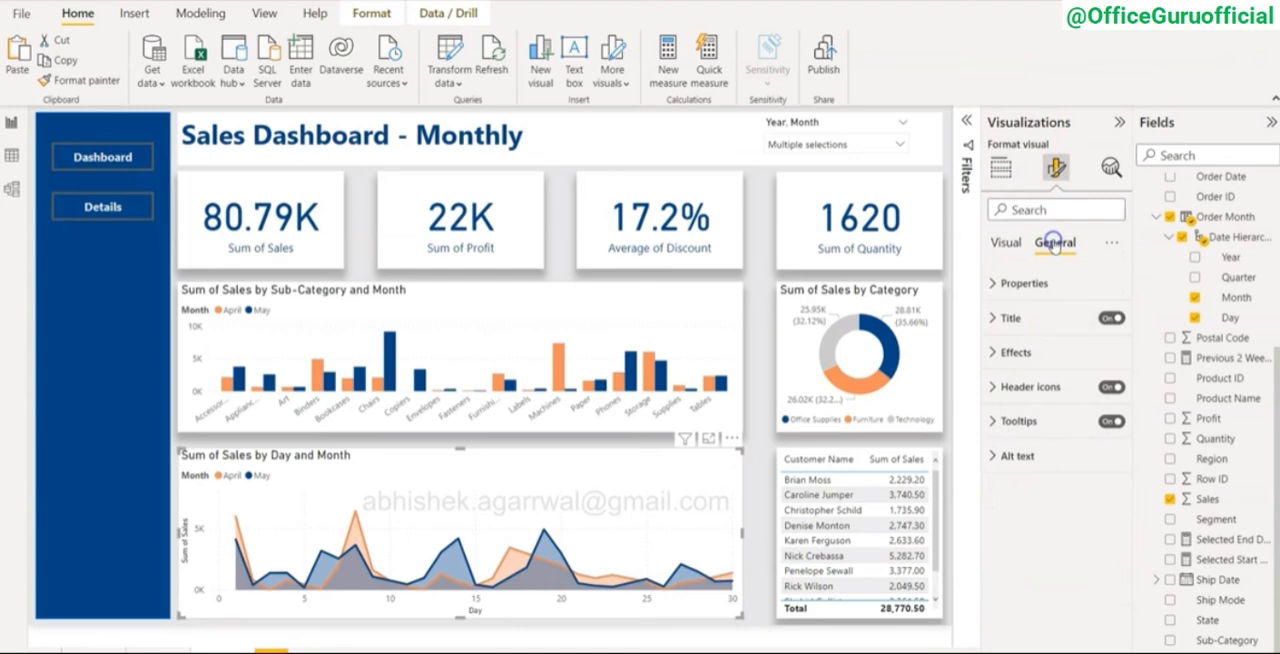
click(1040, 352)
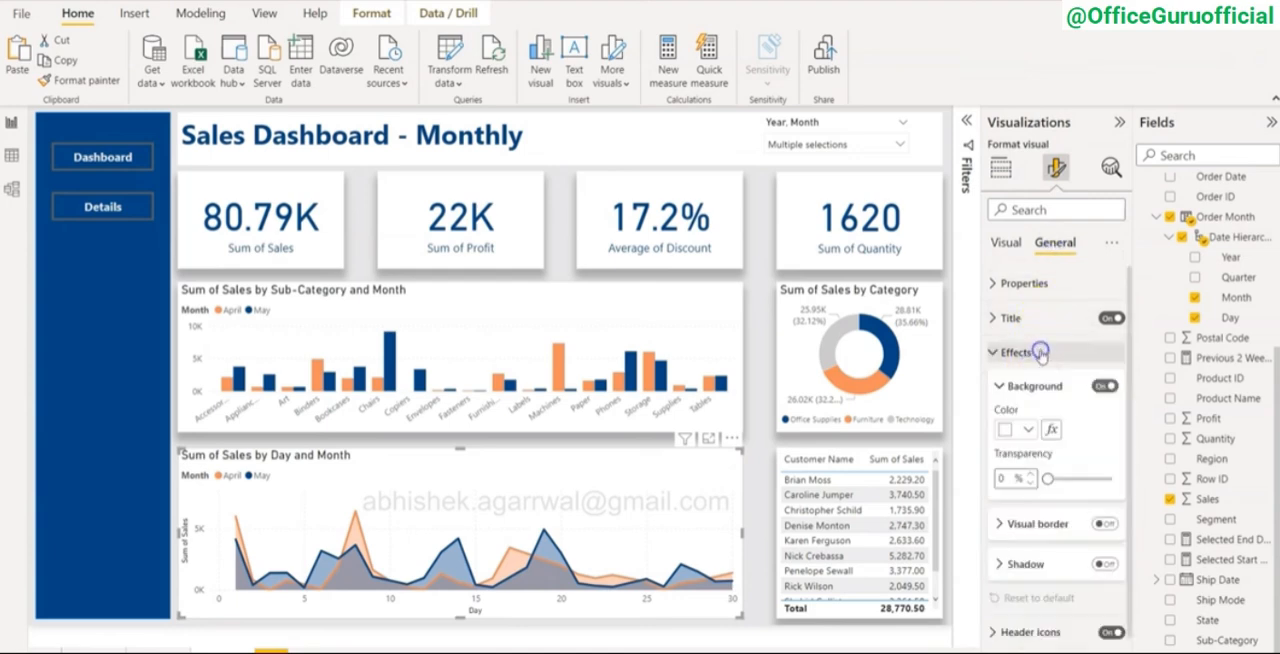
click(1105, 565)
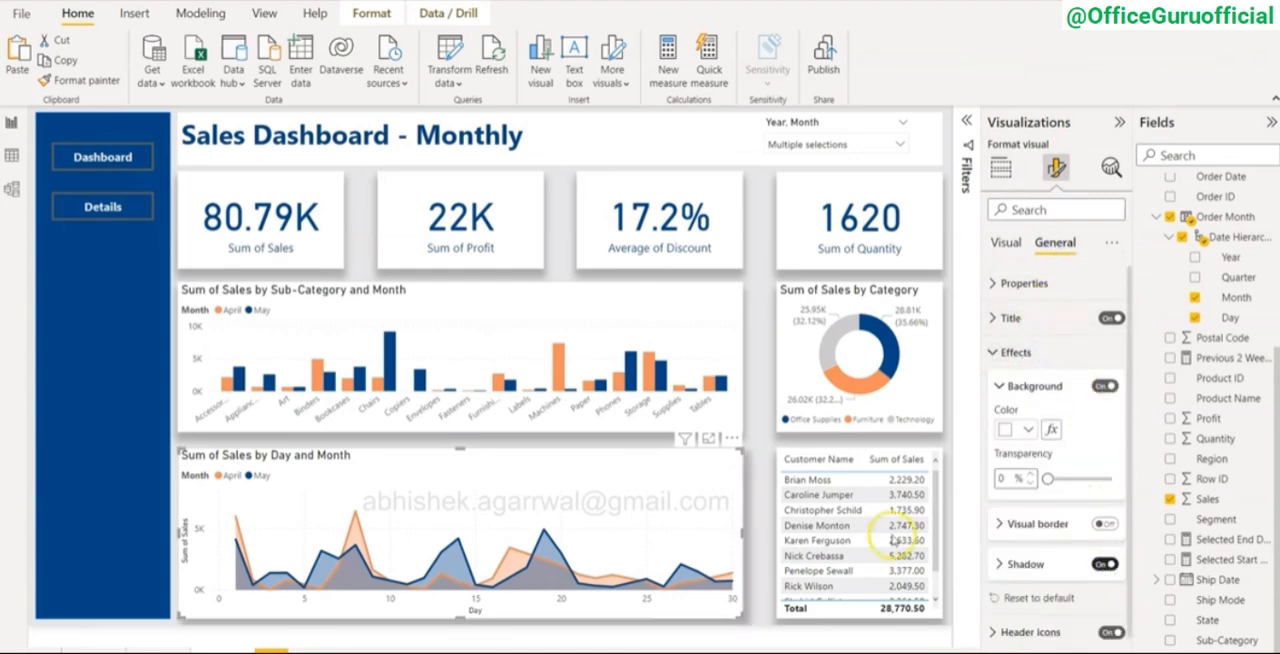
click(1068, 565)
scroll(1040, 640, down, 2)
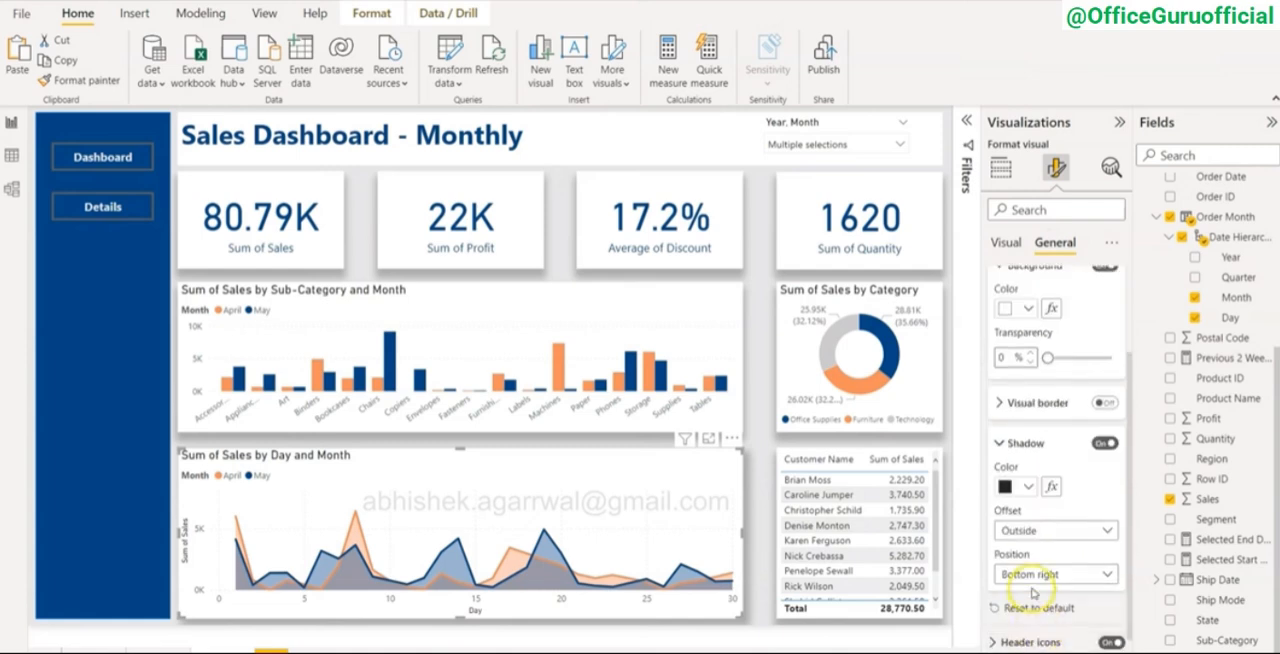
click(1035, 574)
click(1042, 394)
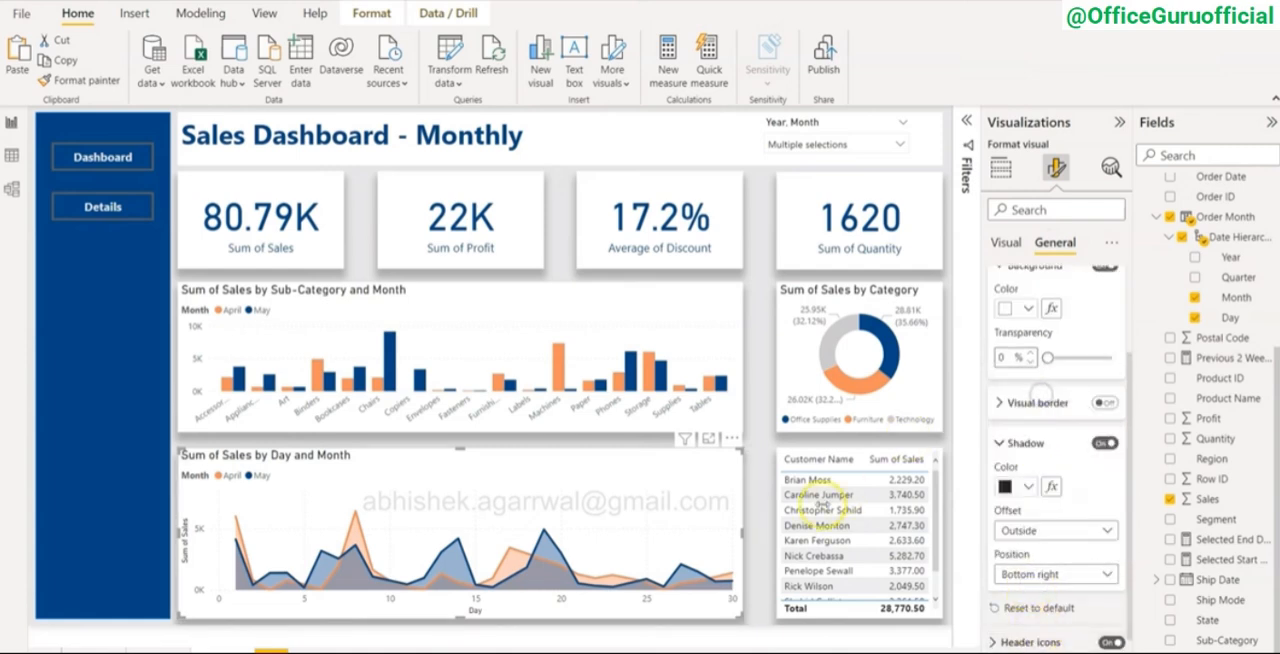
click(763, 513)
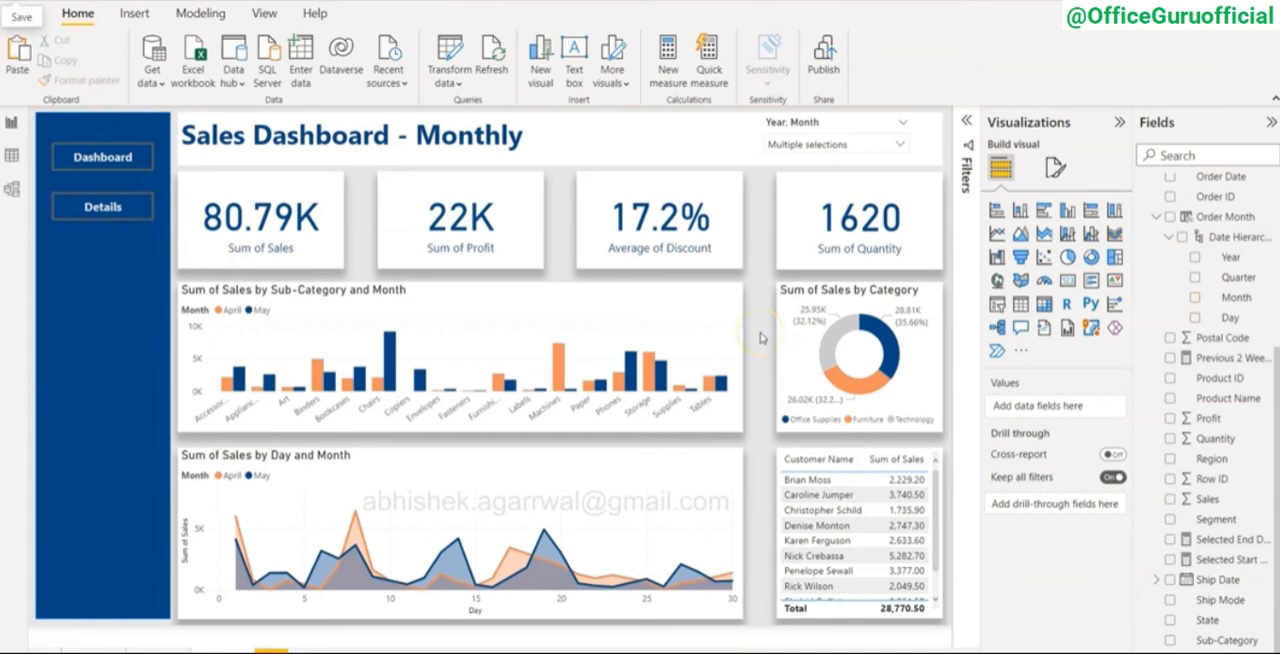
Step: Check on the finished example how the Details and Dashboard buttons switch between the detail table and the charts
click(102, 210)
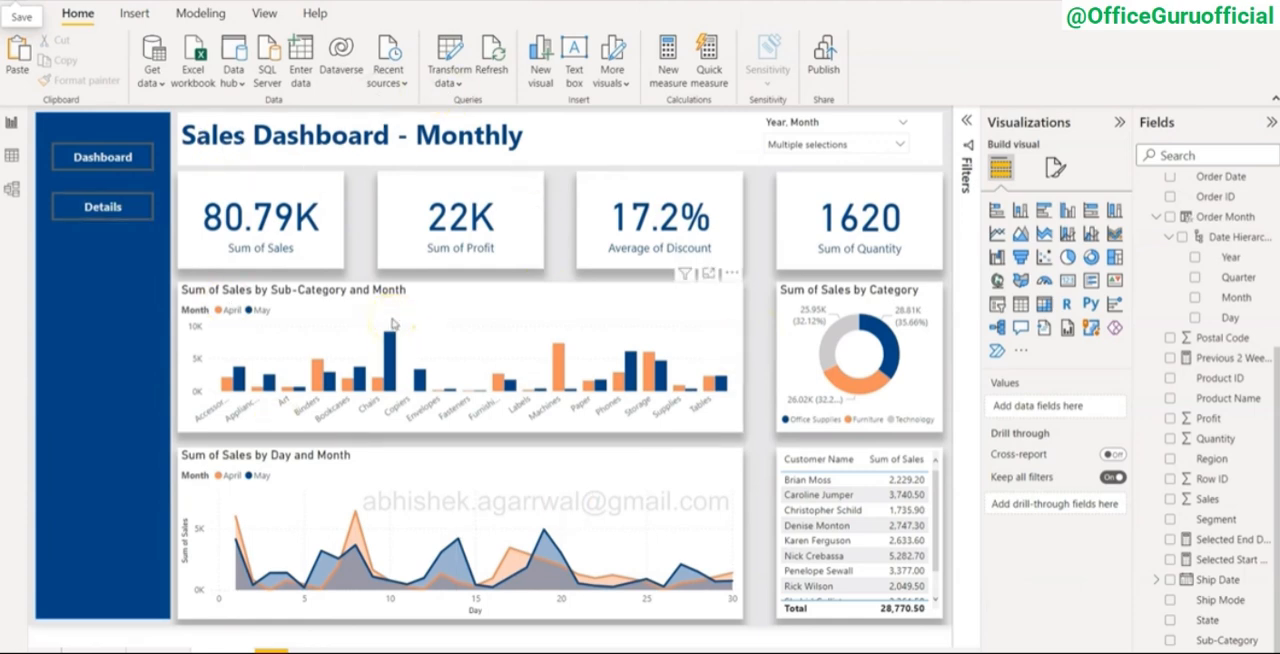
click(75, 157)
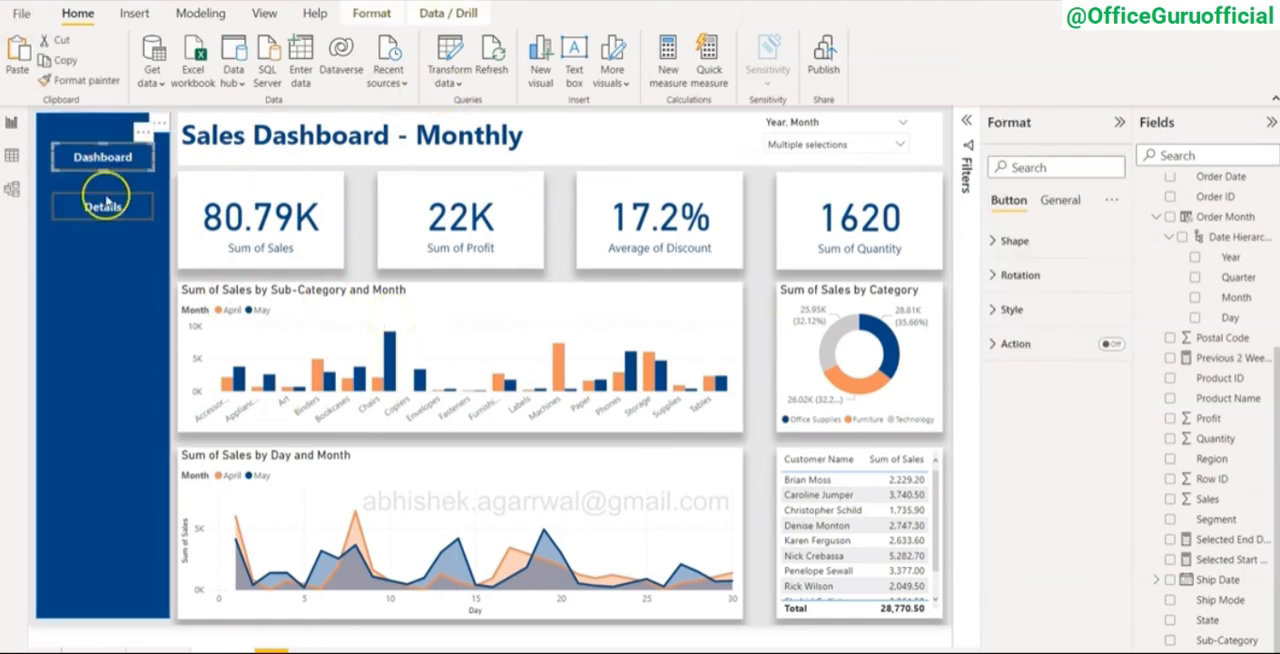
click(106, 205)
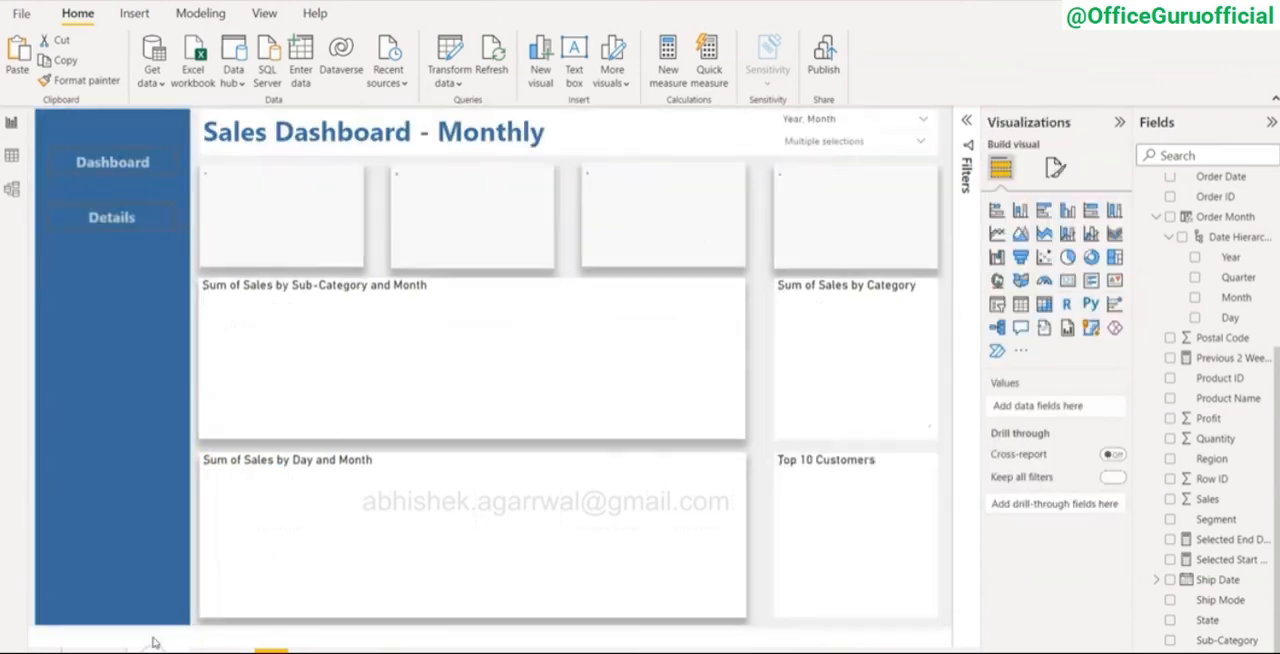
ctrl+click(113, 217)
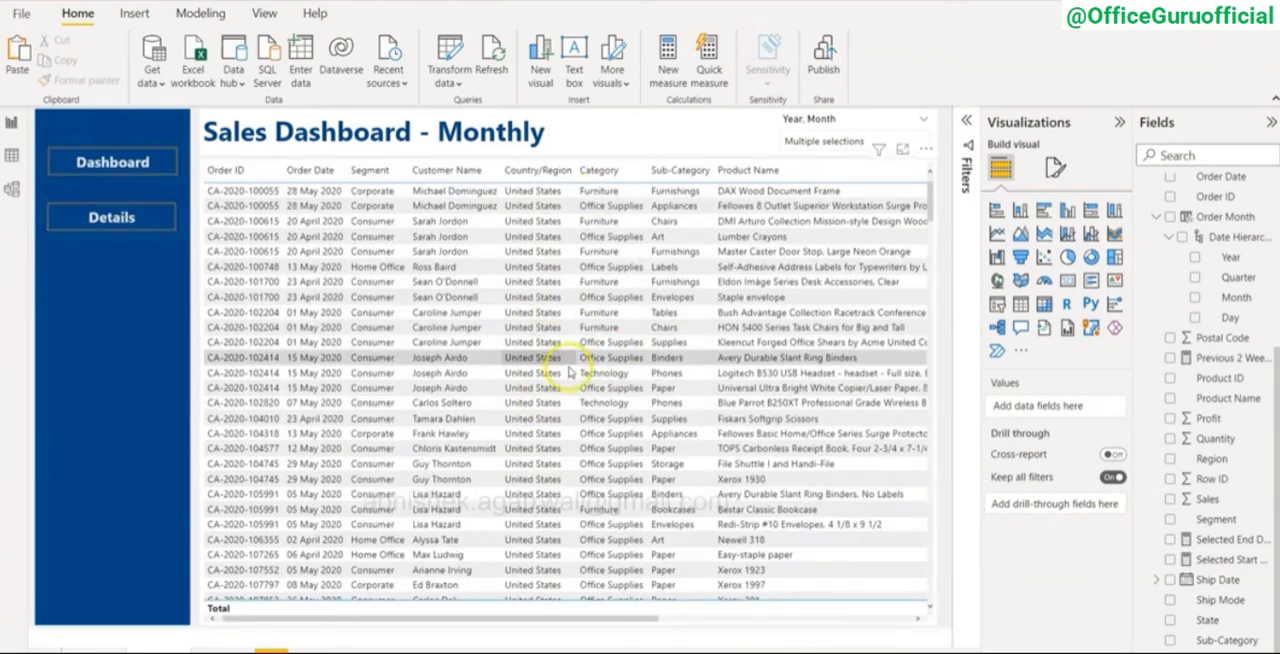
ctrl+click(113, 162)
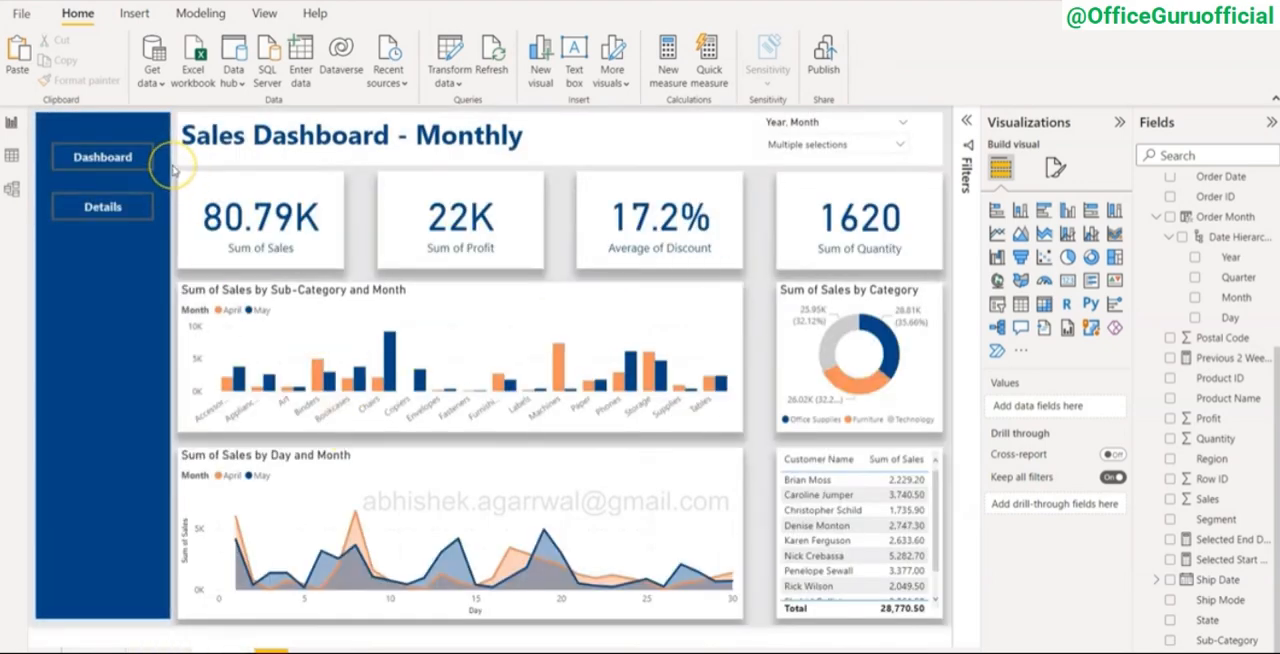
Step: Show the selection and bookmark lists and group the four KPI cards, three charts and customer table together
drag(172, 170, 949, 635)
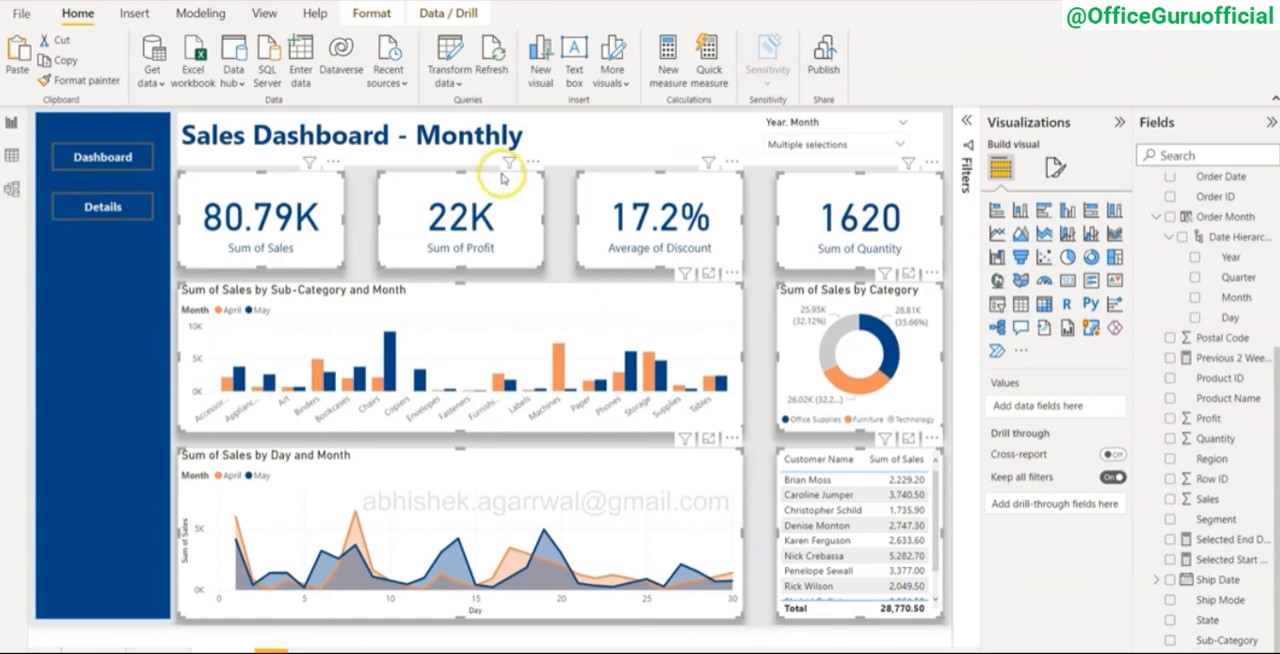
click(268, 13)
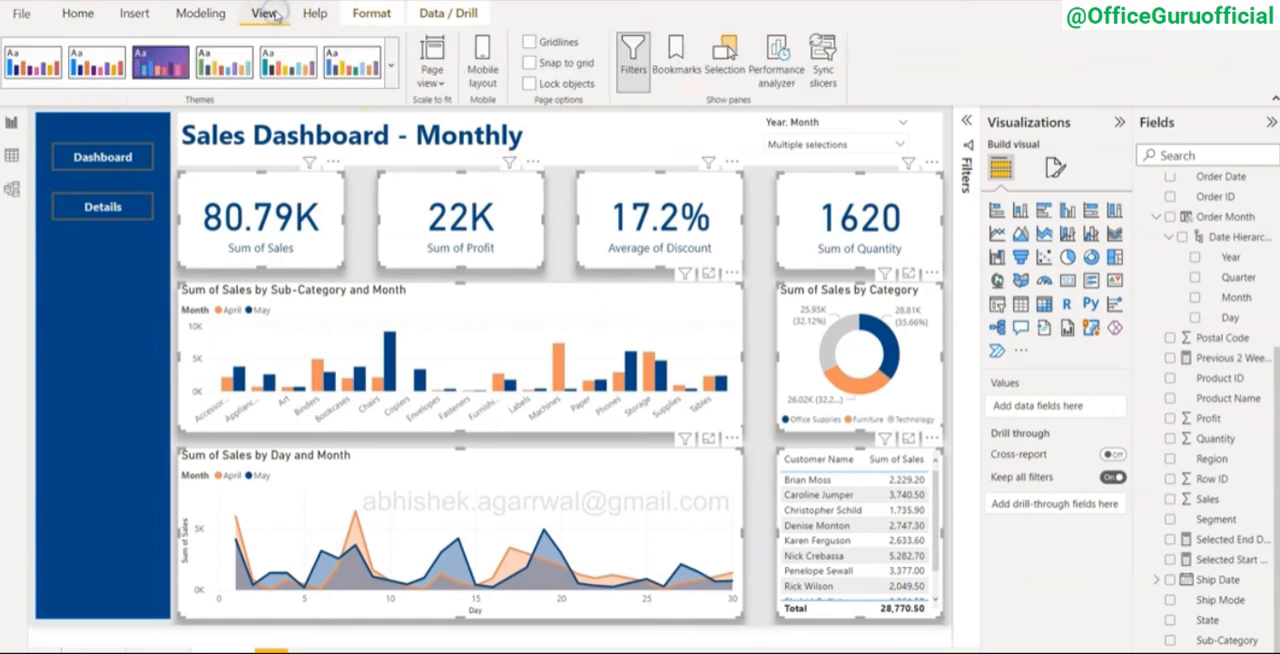
click(726, 62)
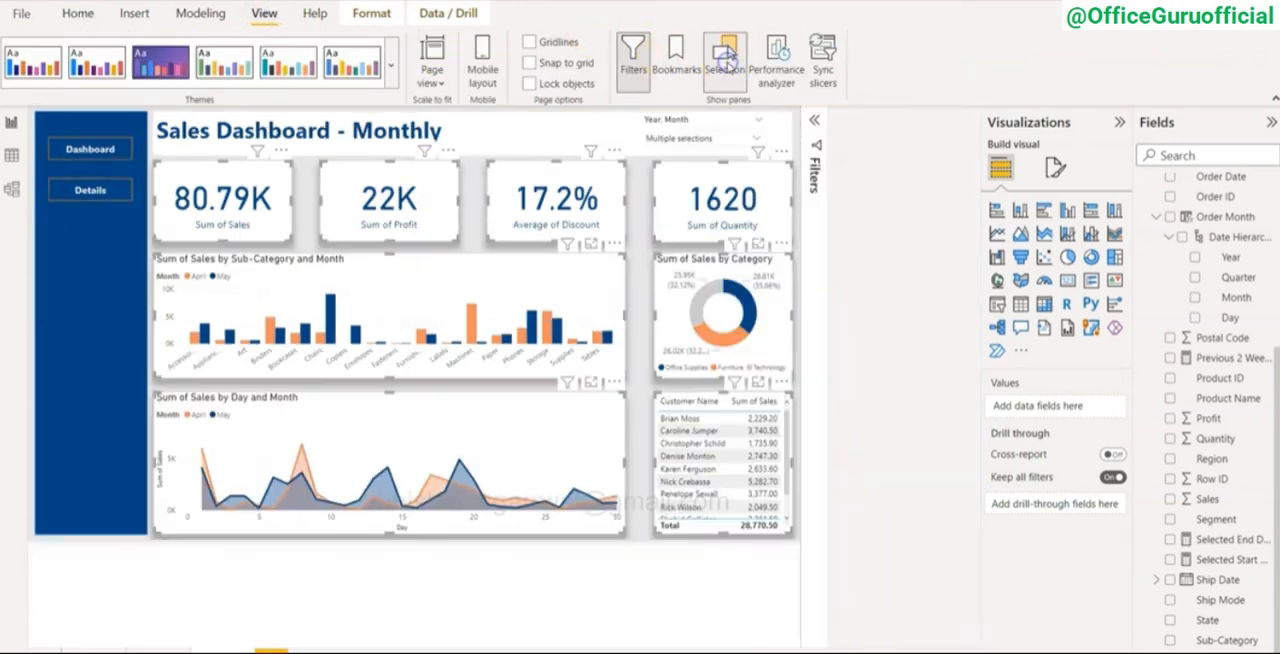
click(680, 62)
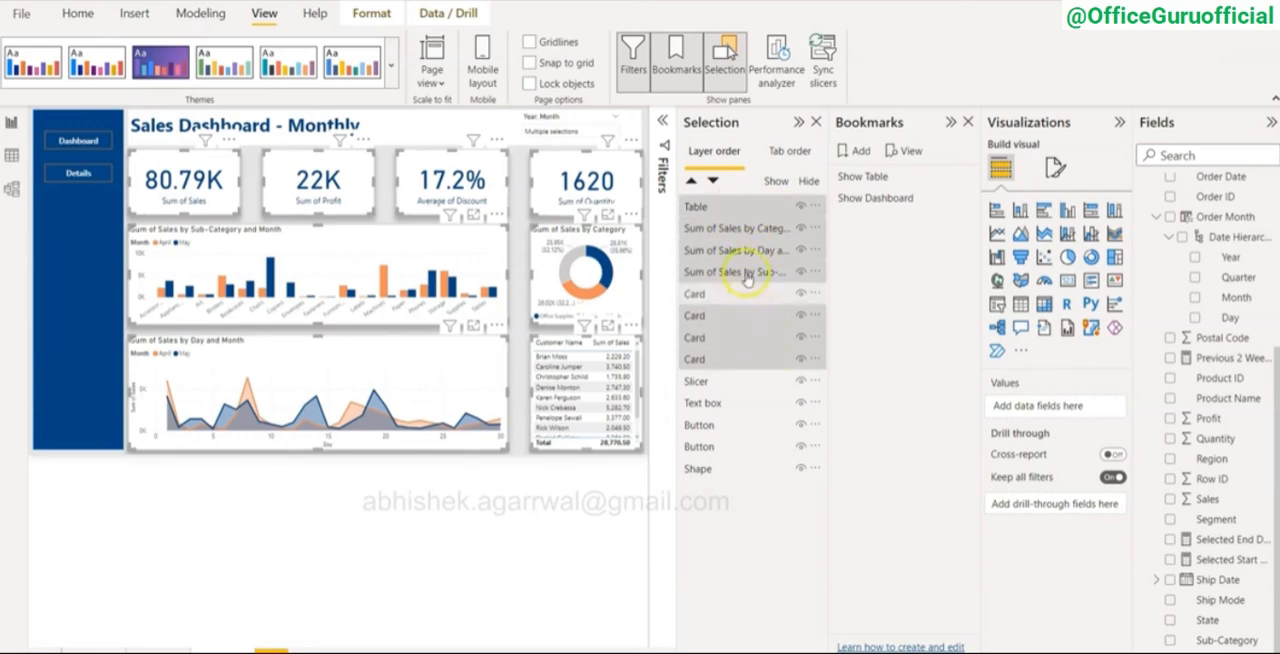
click(816, 206)
mouse_move(852, 215)
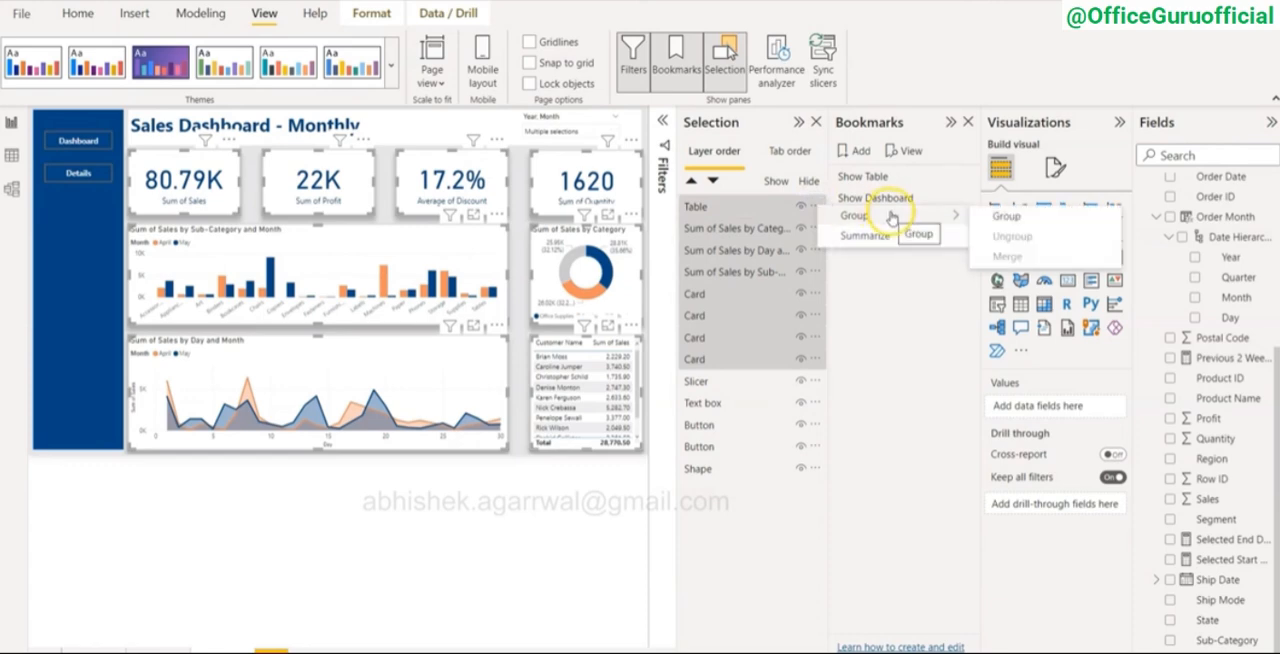
click(1003, 217)
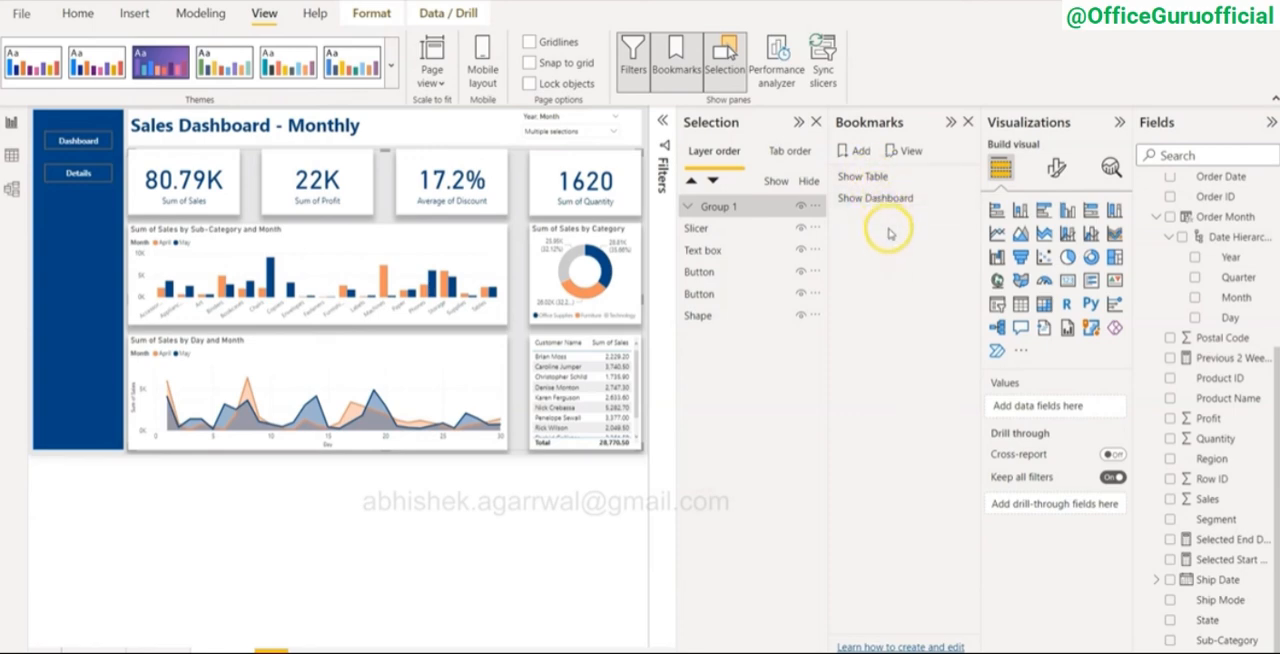
Step: Hide the grouped dashboard visuals and save that state as a bookmark named Show New Table
click(775, 212)
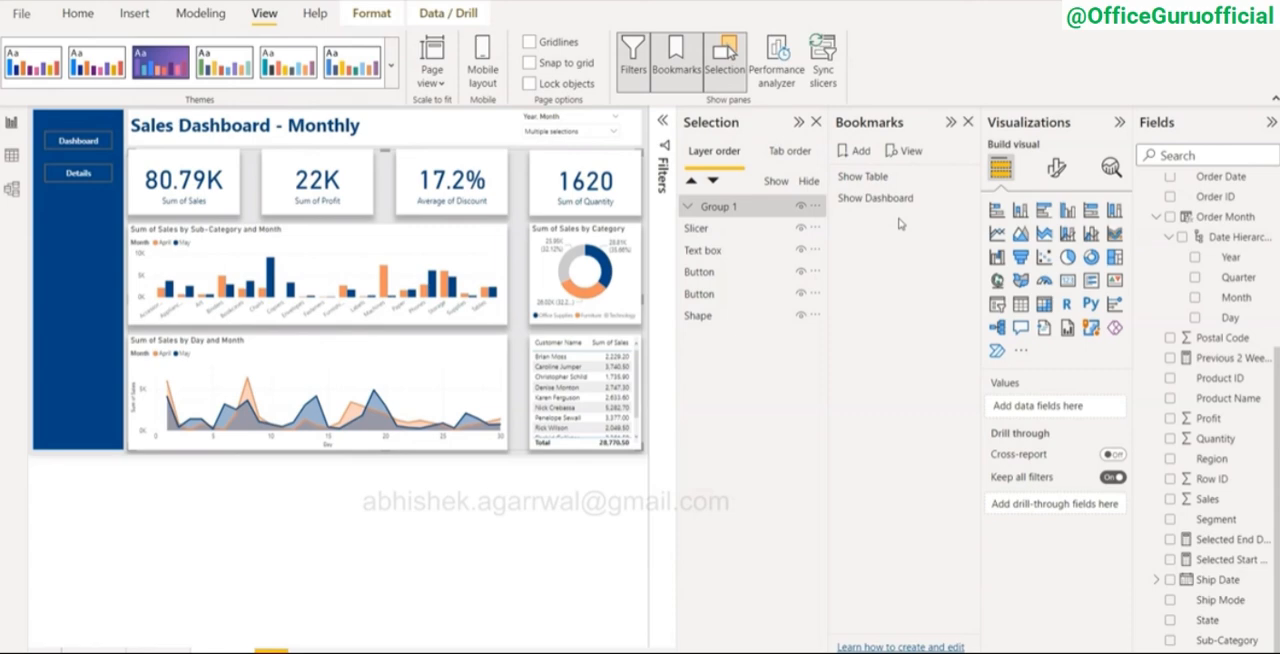
click(770, 207)
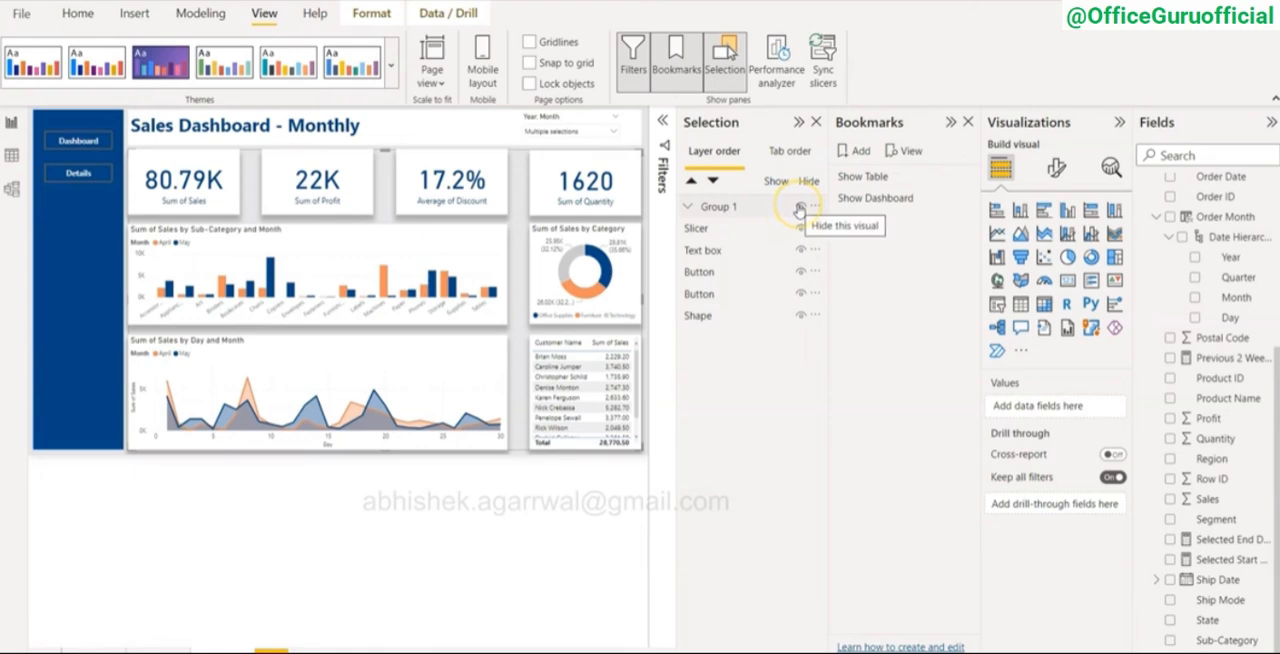
click(800, 207)
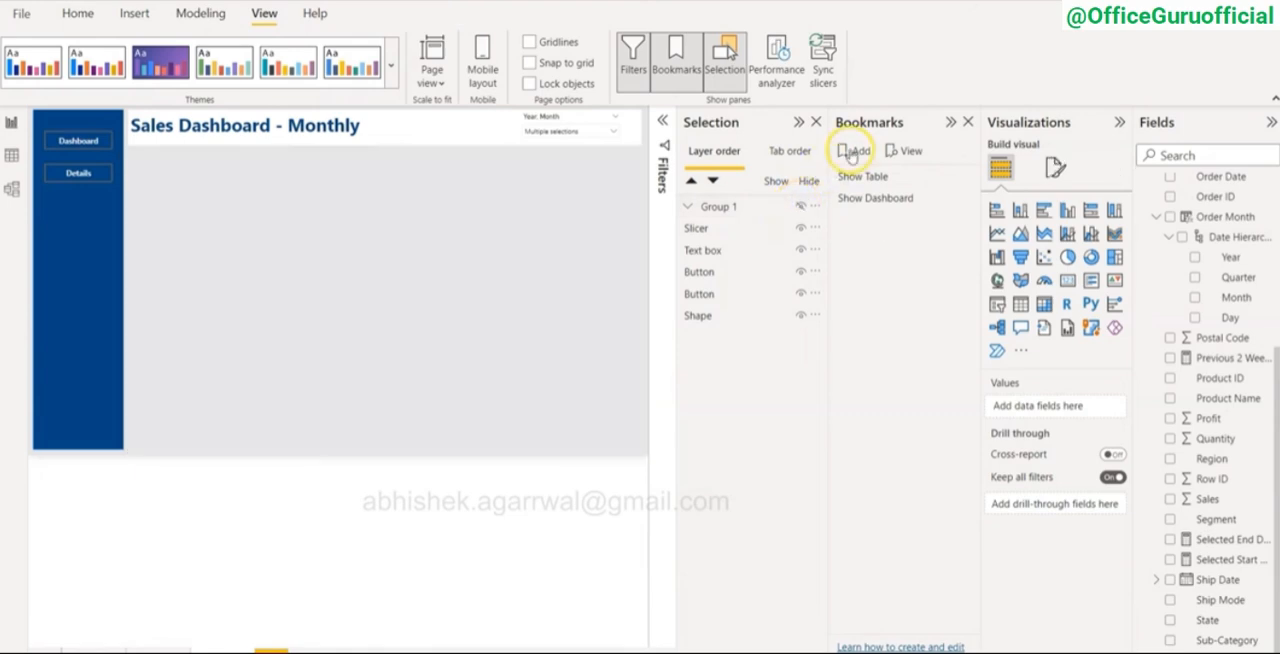
click(852, 152)
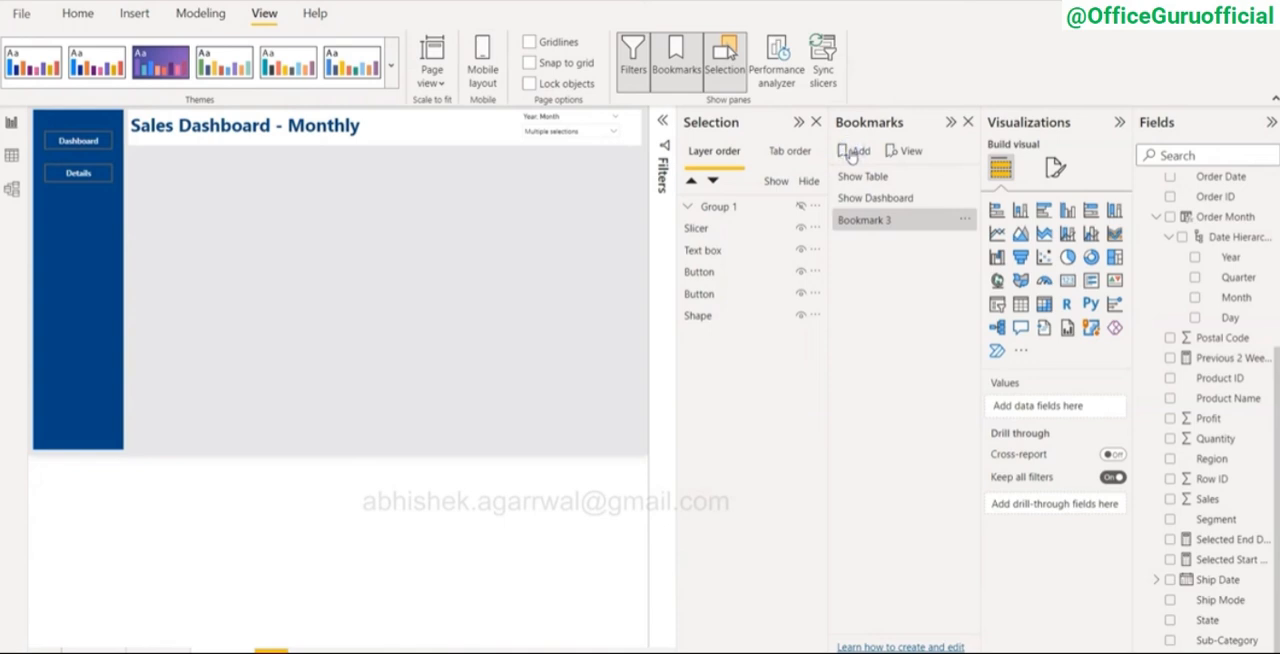
click(963, 219)
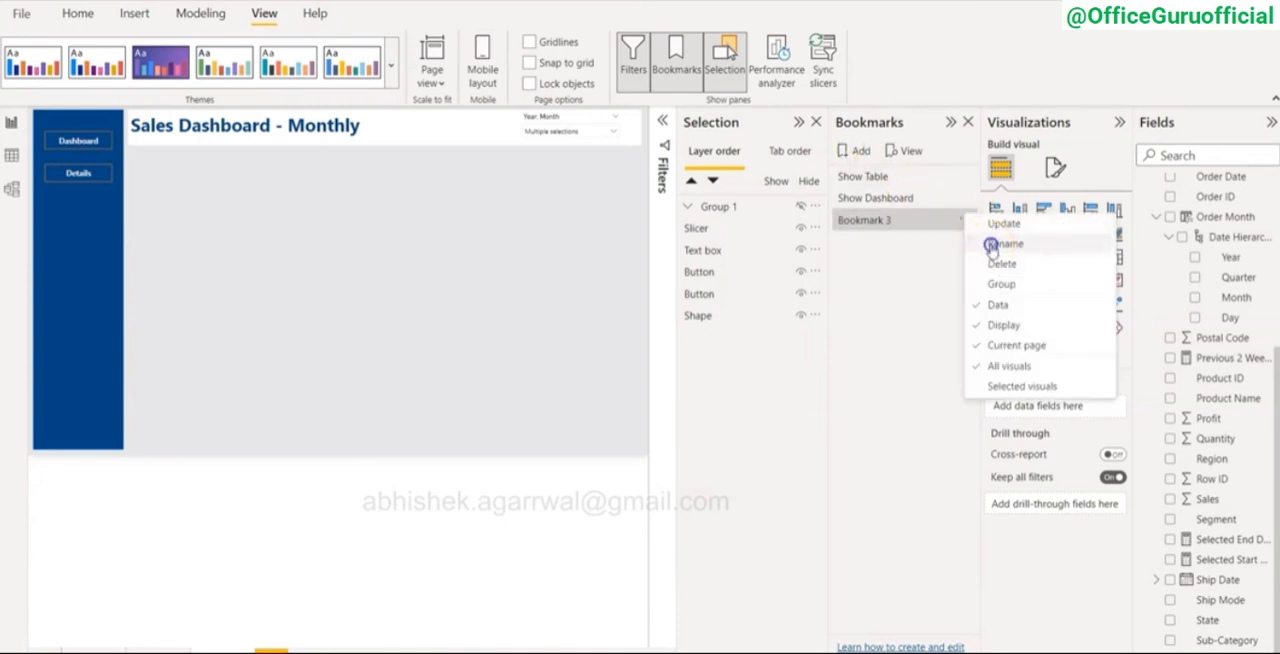
click(991, 244)
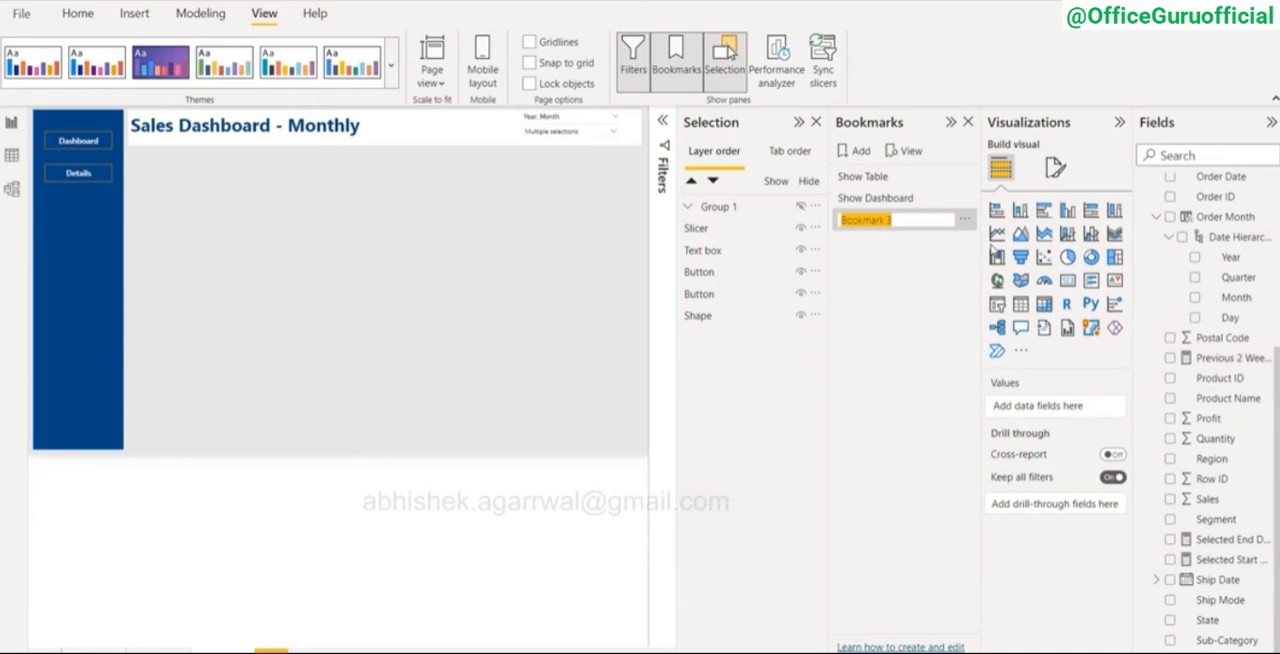
text(Show New Table)
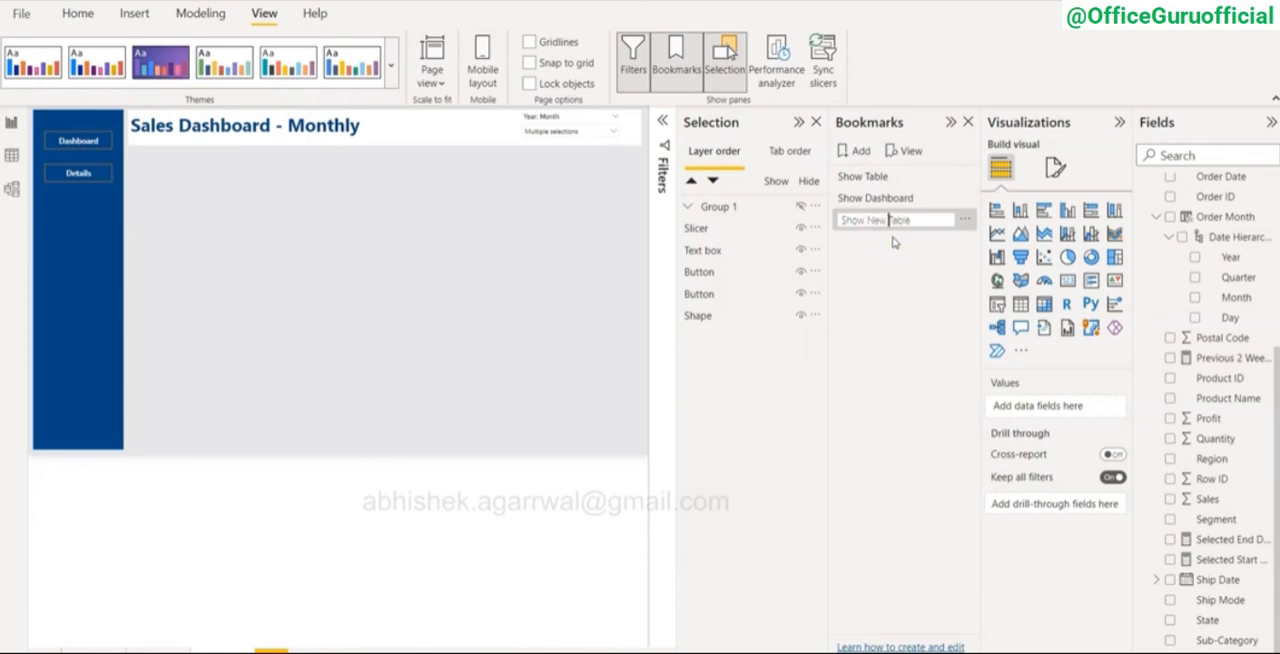
key(Return)
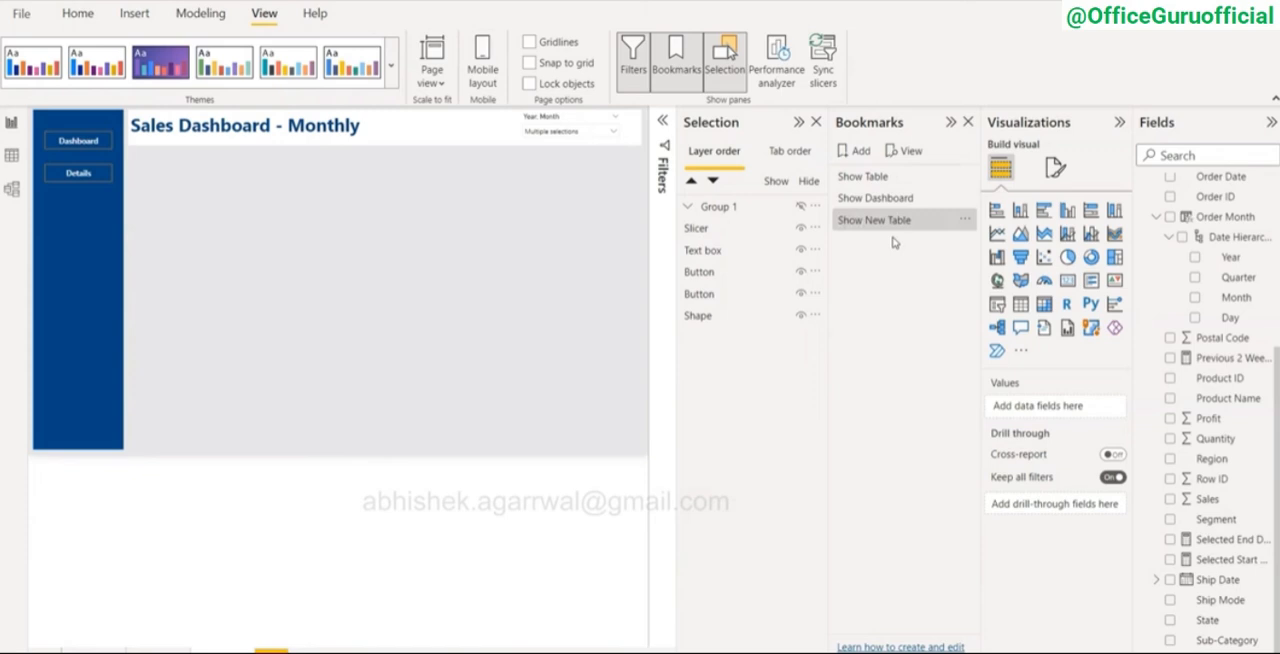
Step: Unhide the grouped dashboard visuals and save that state as a bookmark named Show New Dashboard
click(800, 207)
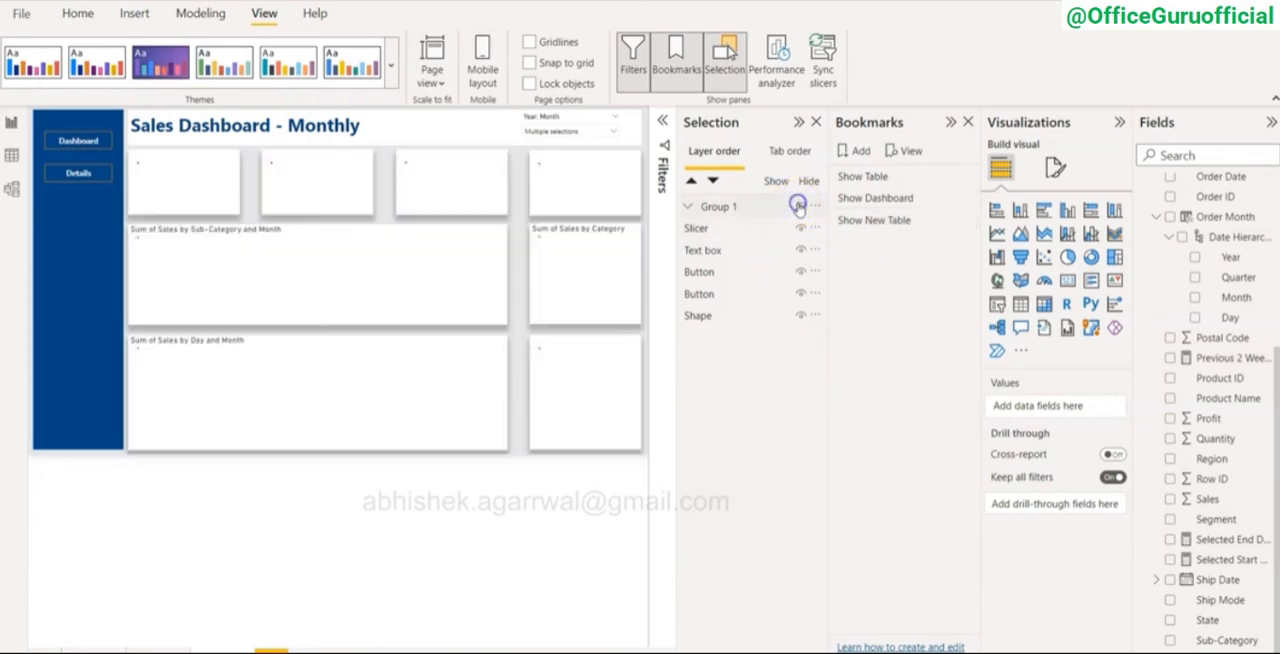
click(858, 150)
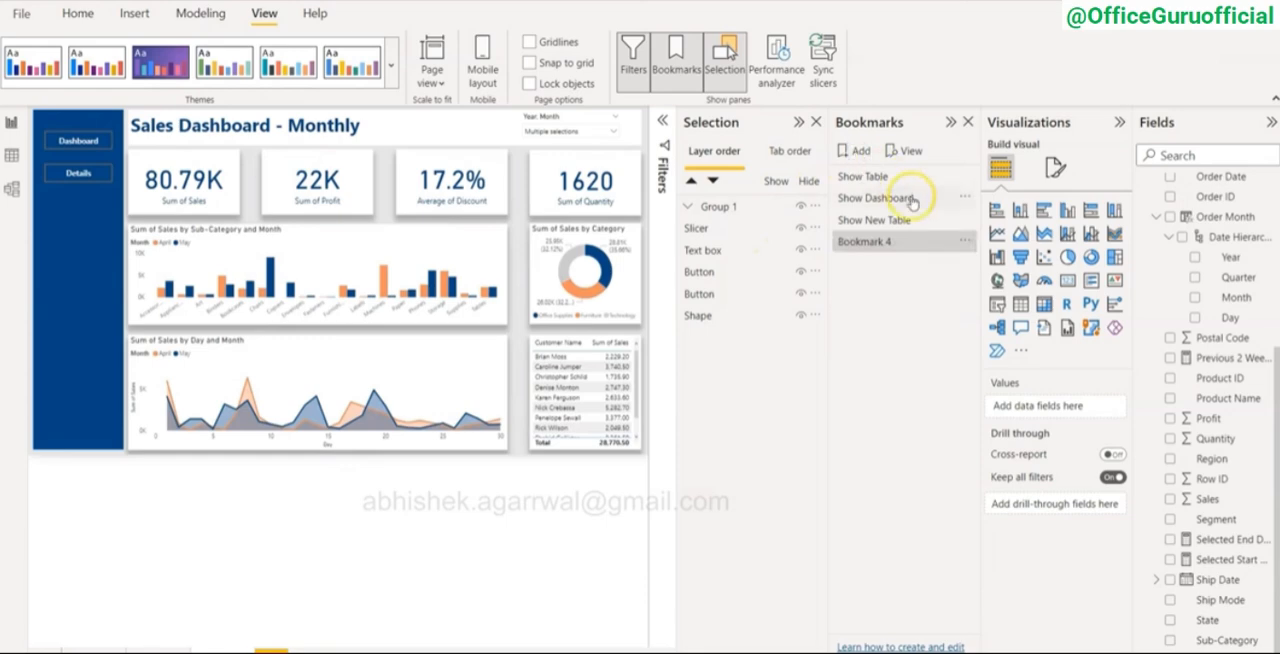
click(964, 241)
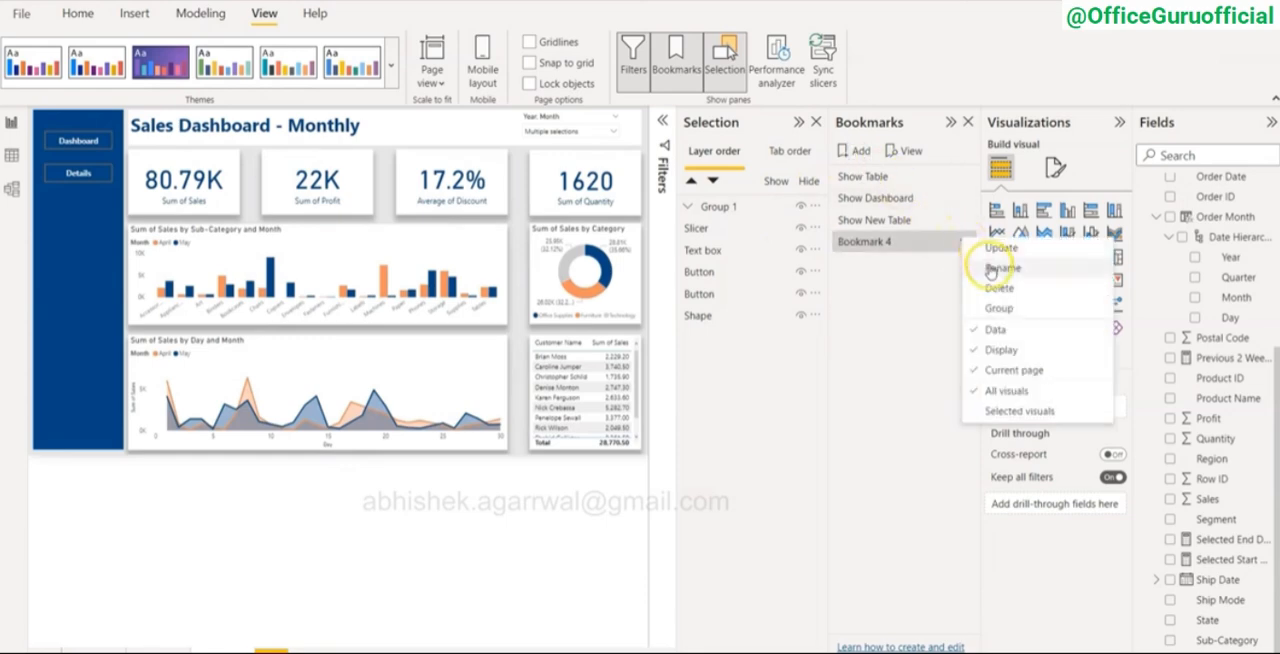
click(990, 268)
text(Show New Dashboard)
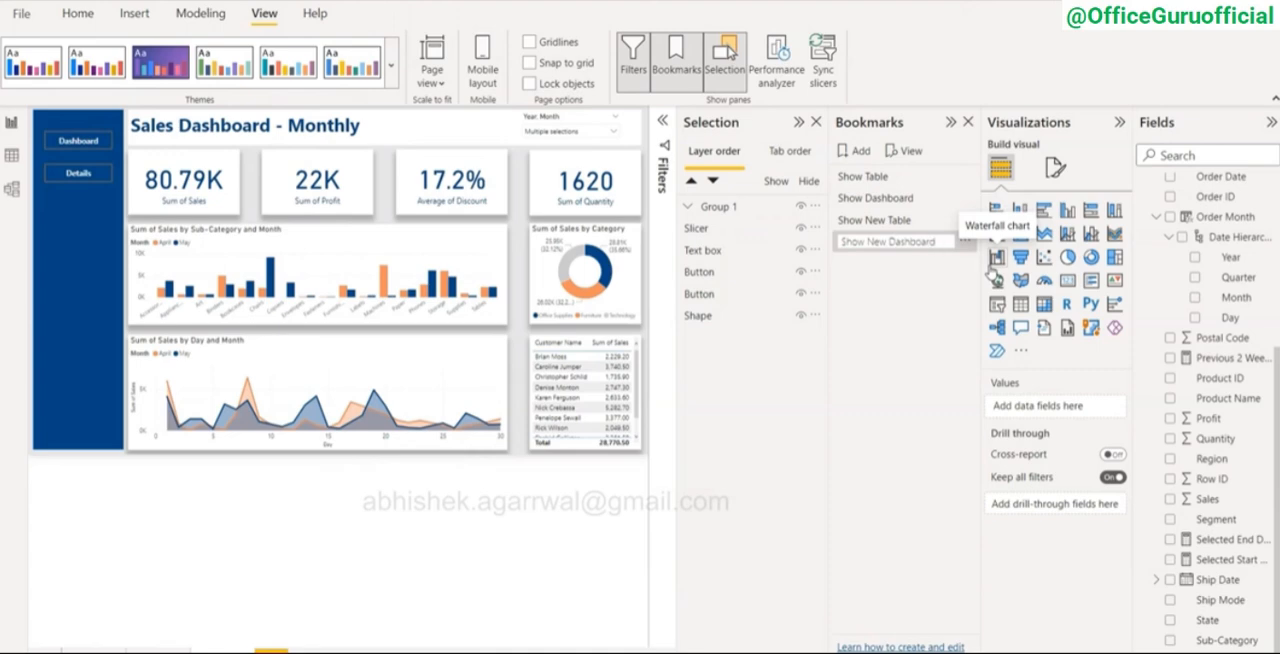
key(Return)
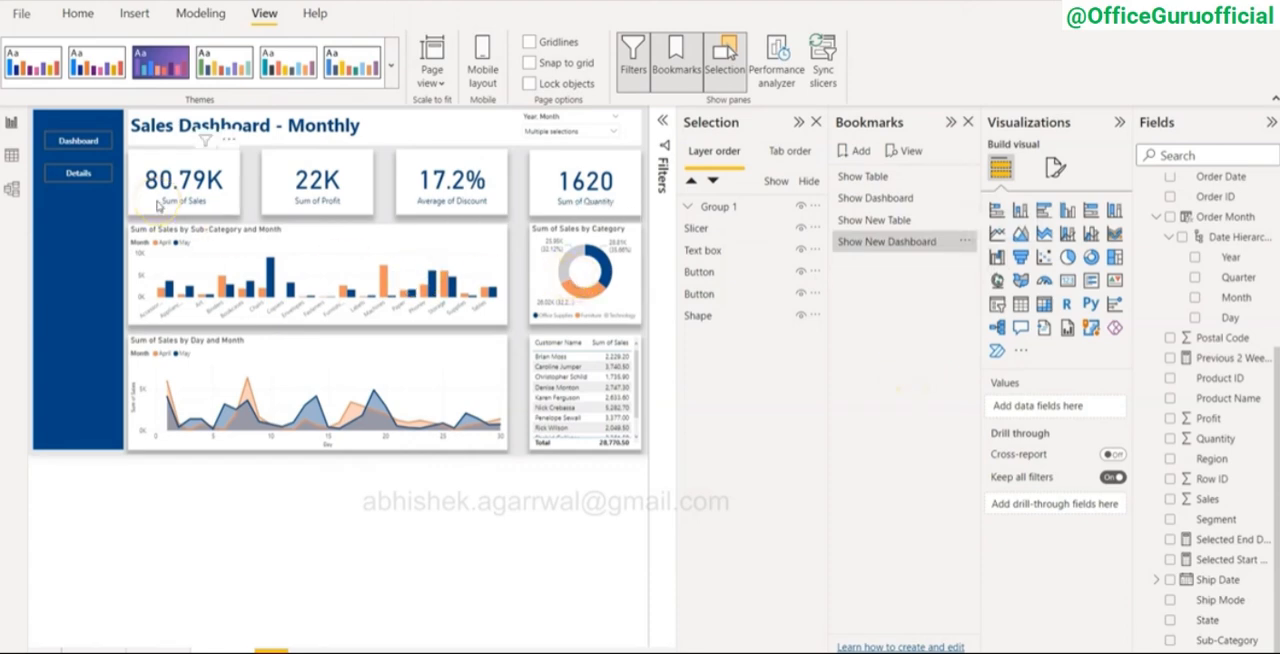
Step: Turn on the Dashboard button's action with type Bookmark and link it to the Show New Dashboard bookmark
click(76, 140)
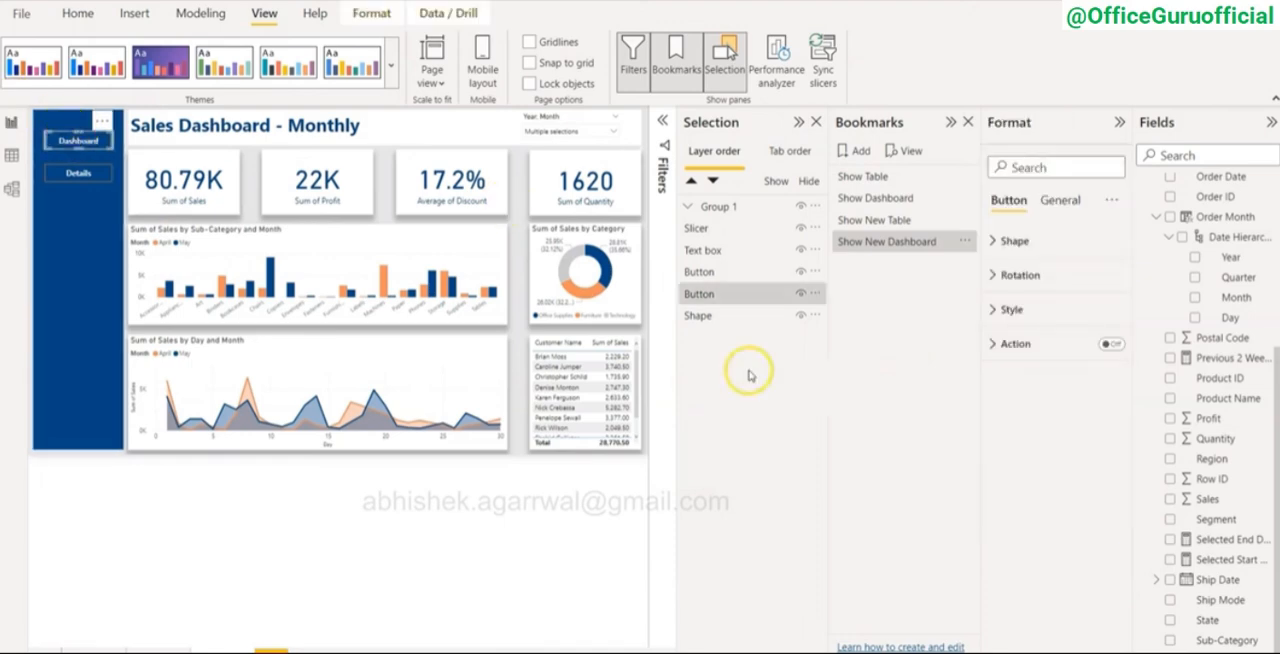
click(1125, 347)
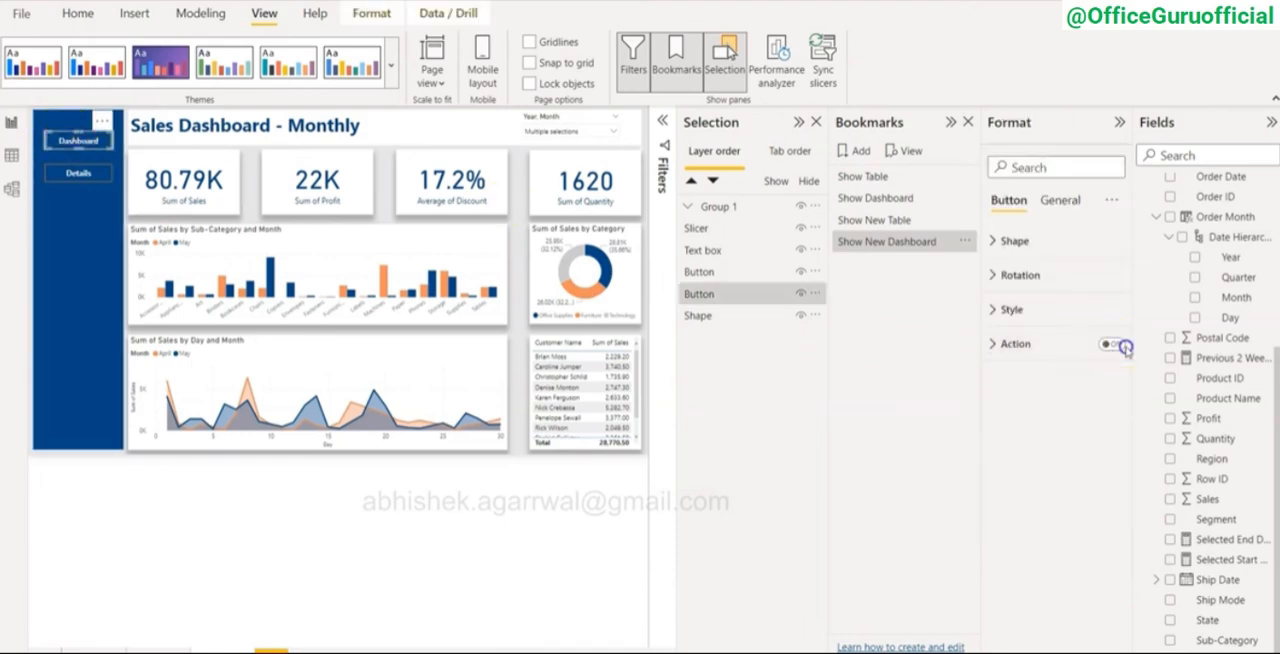
click(999, 346)
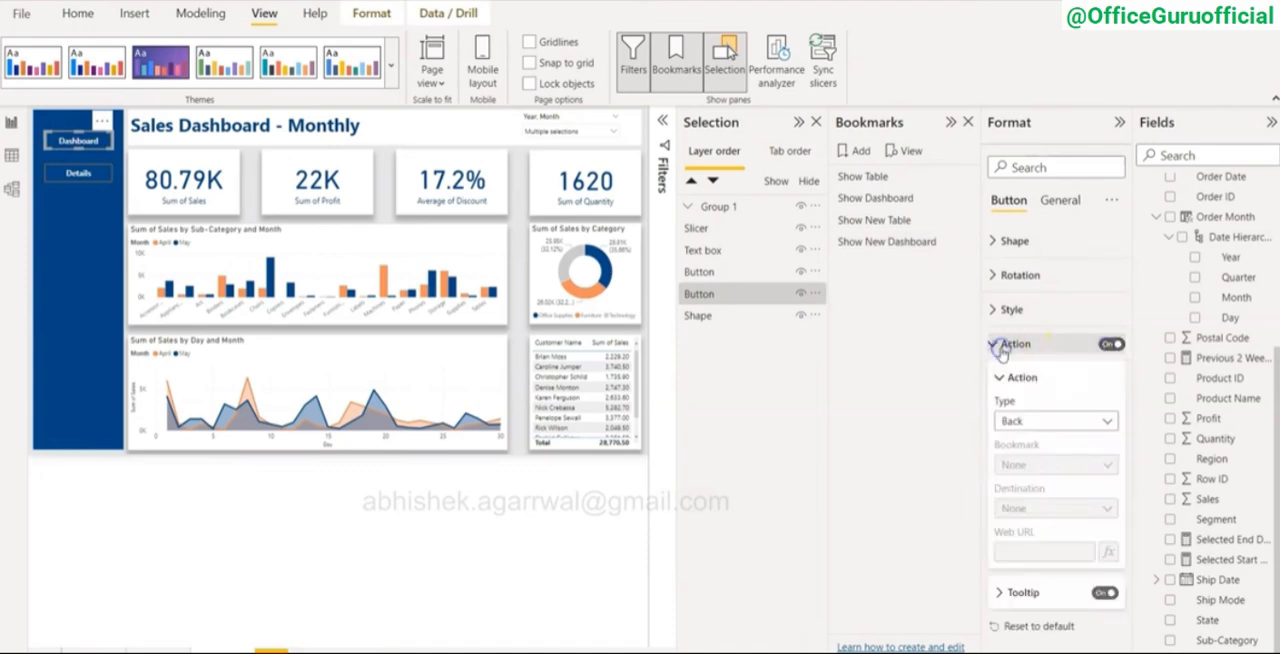
click(1037, 422)
click(1038, 459)
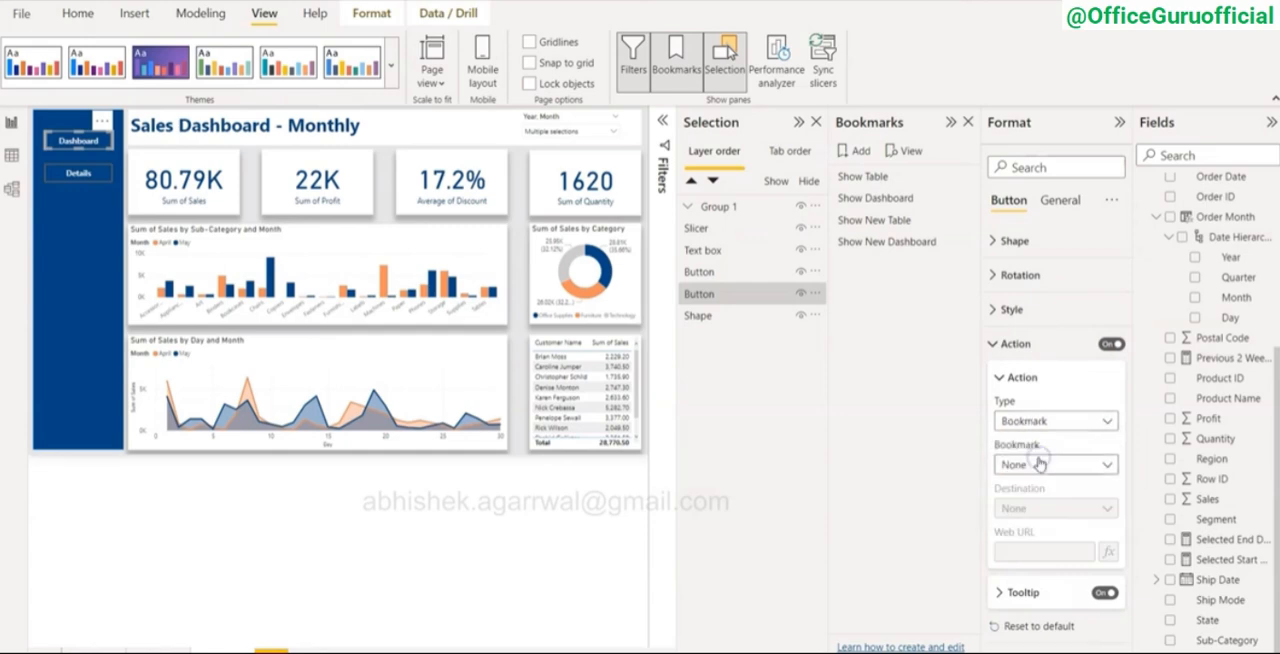
click(1039, 465)
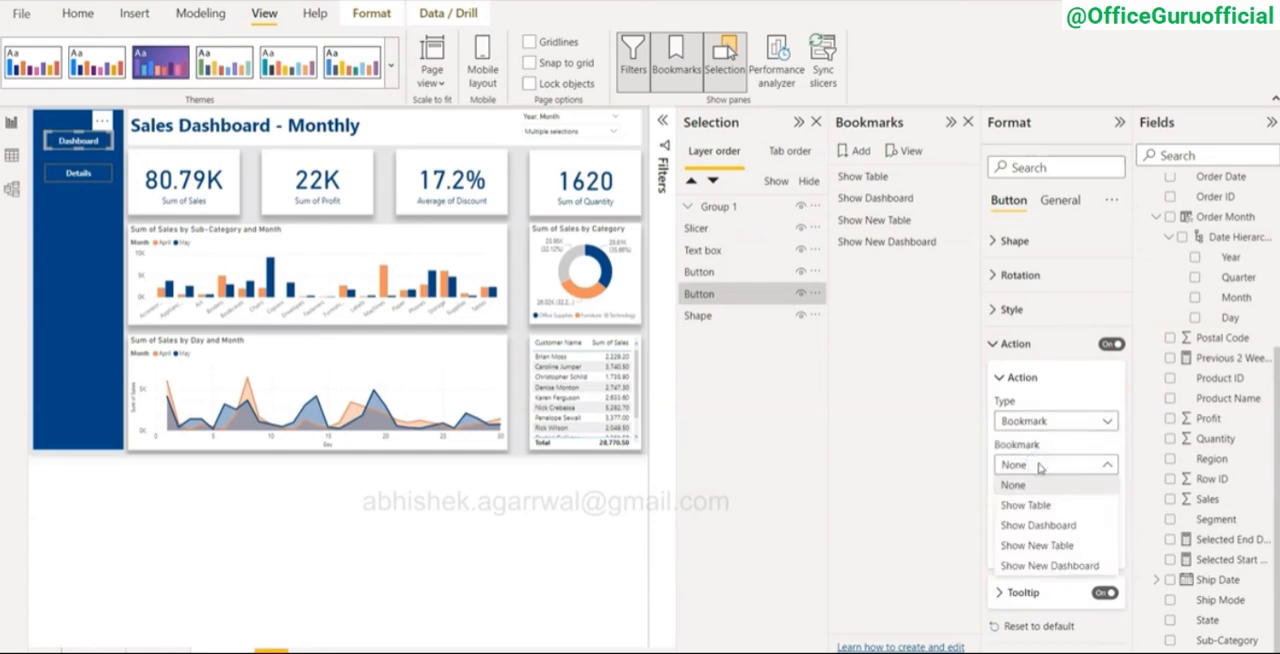
click(1060, 565)
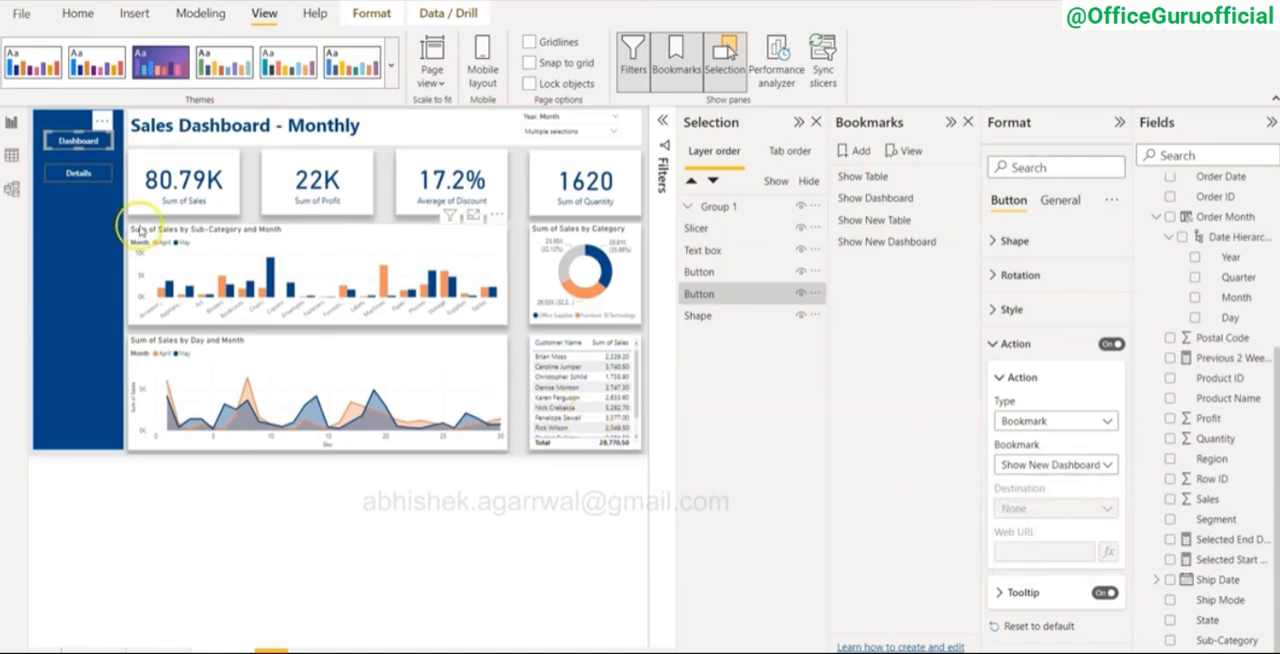
Step: Turn on the Details button's action with type Bookmark and link it to the Show New Table bookmark
click(65, 178)
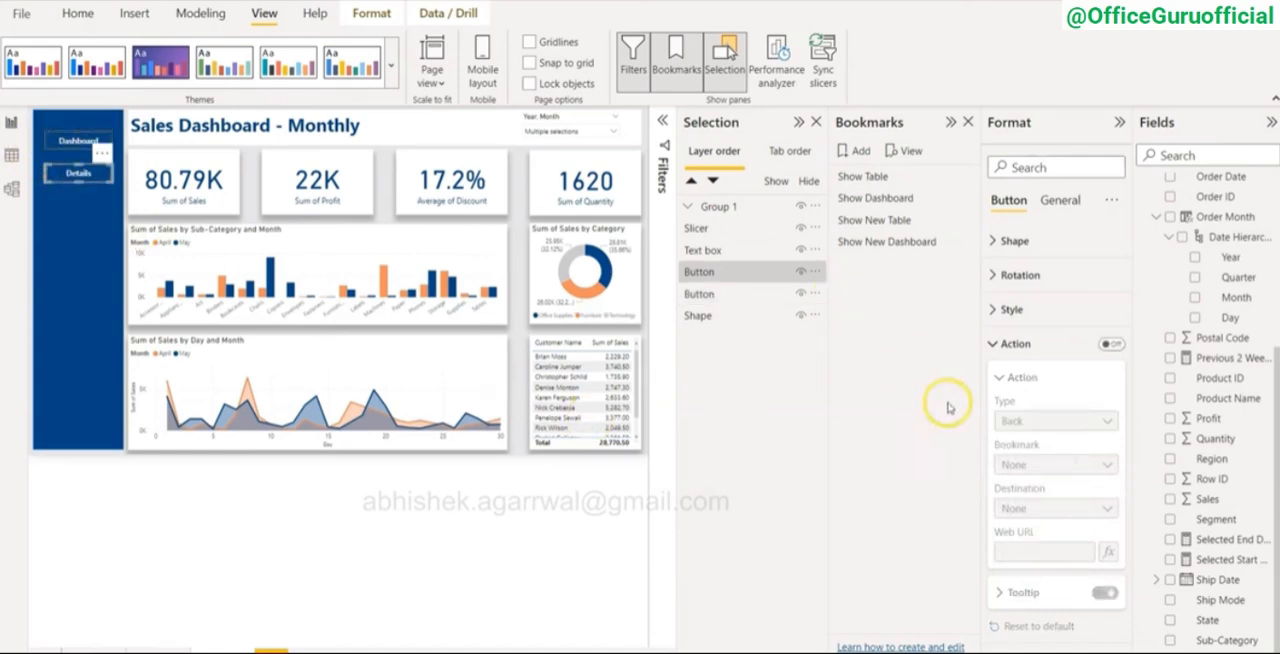
click(1110, 344)
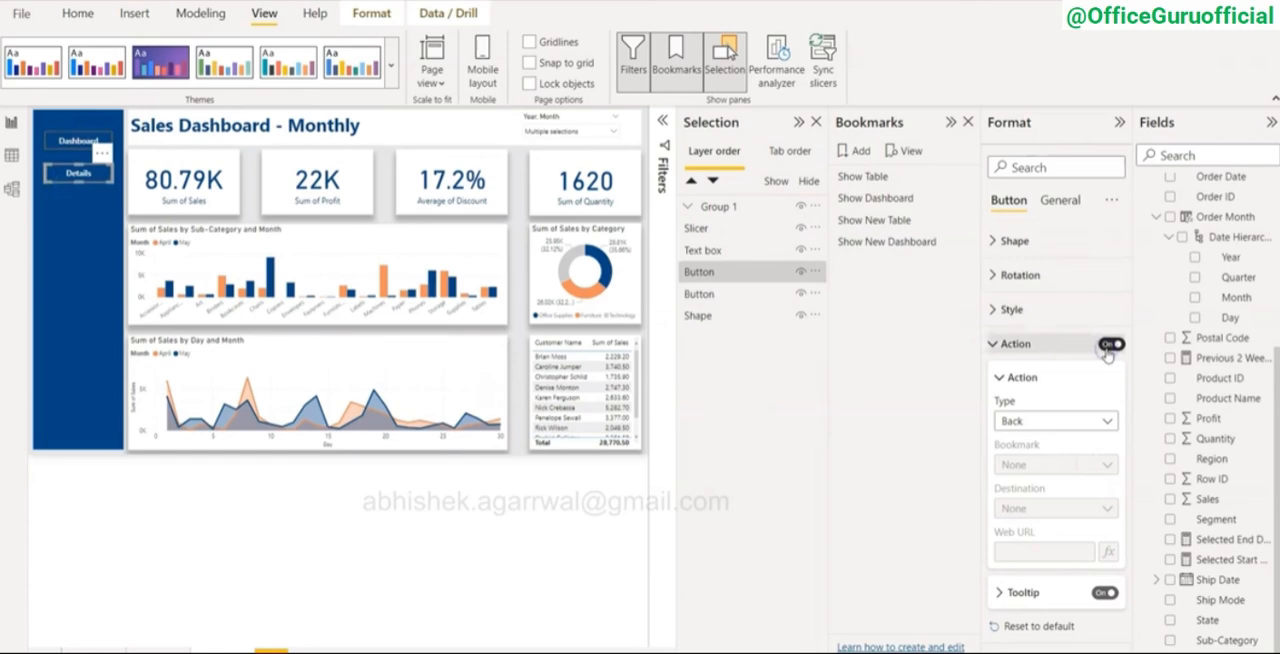
click(1066, 430)
click(1065, 464)
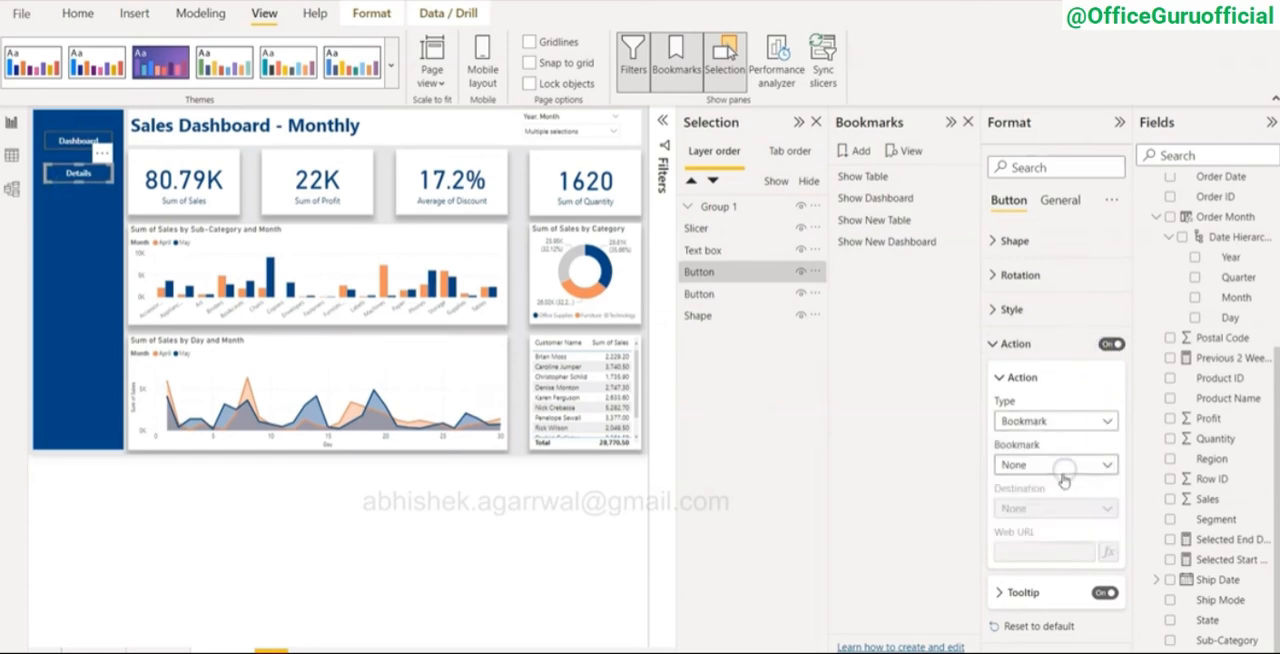
click(1062, 468)
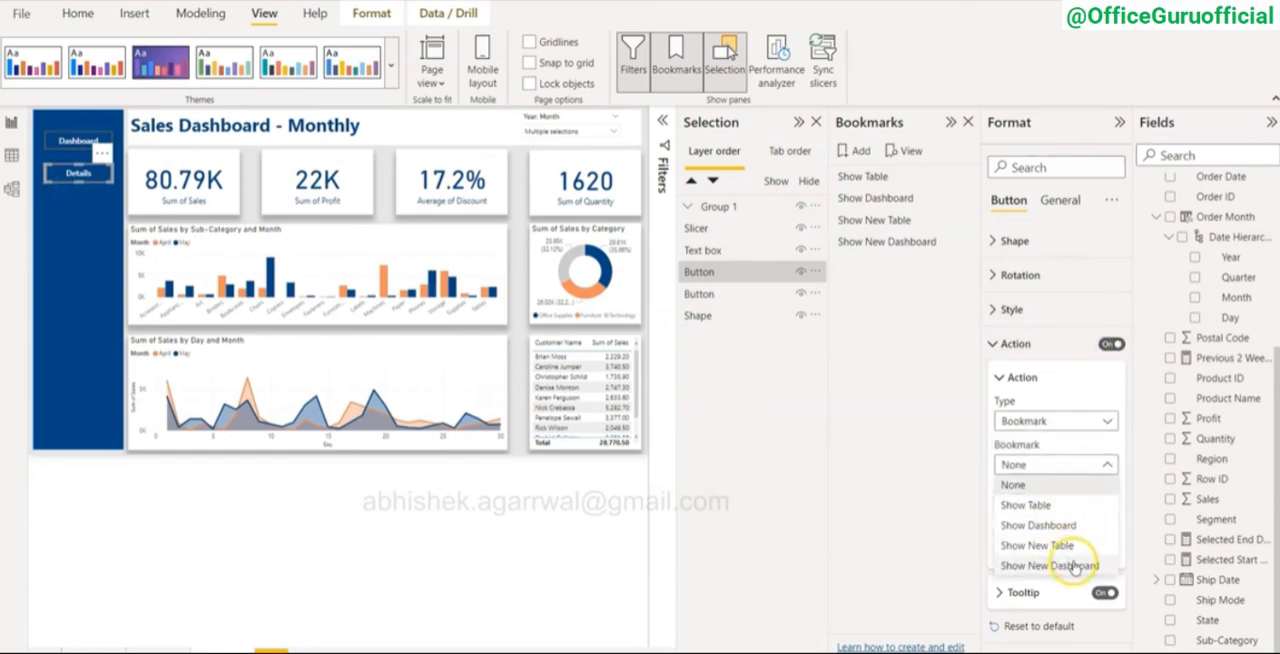
click(1062, 546)
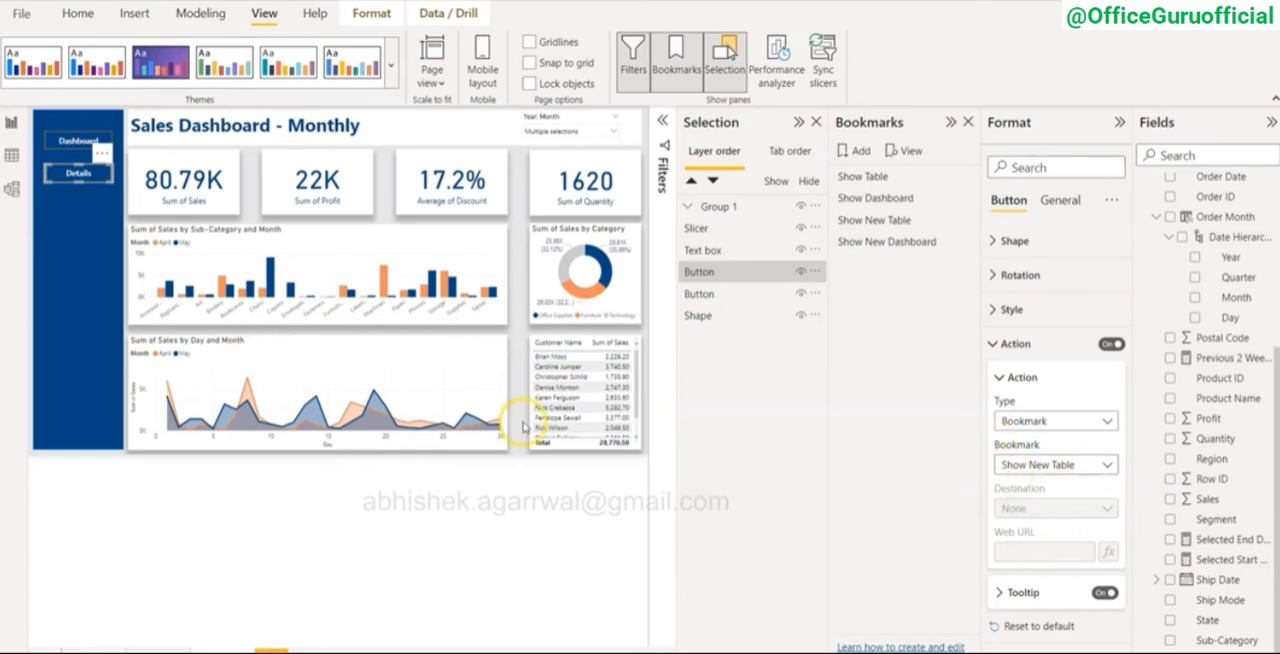
Step: Try the Dashboard button's link, collapse the side panes to enlarge the report, and switch to the details view with the Details button
ctrl+click(77, 146)
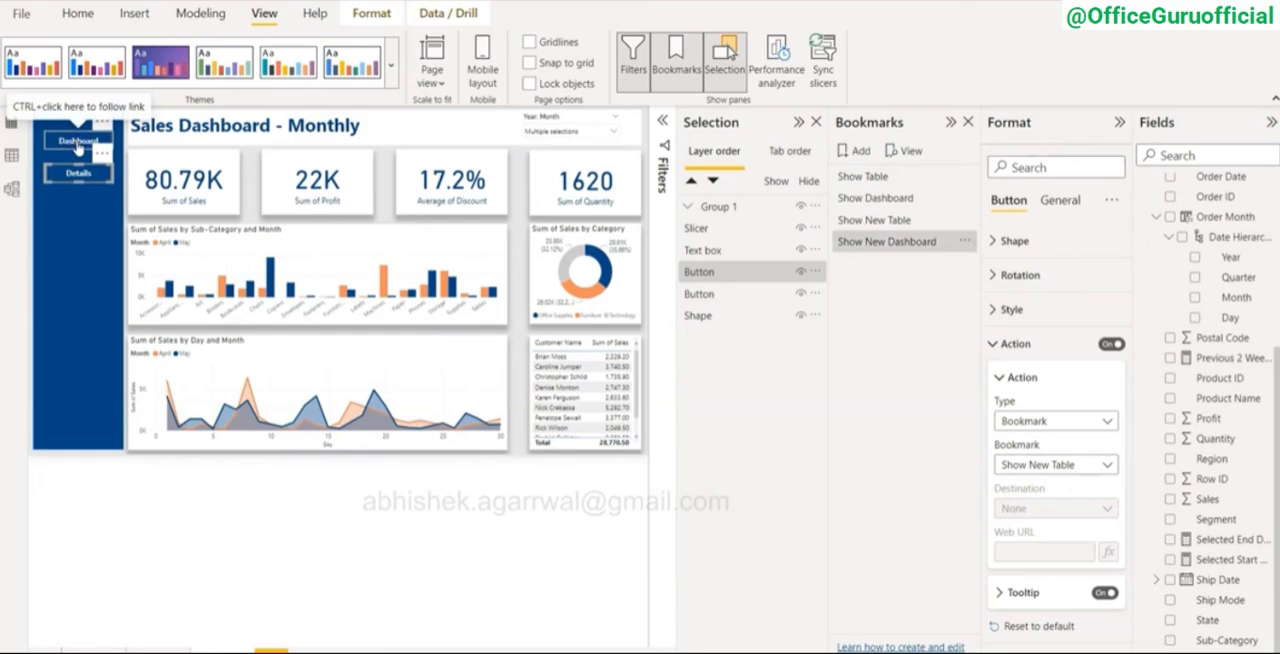
click(1121, 124)
click(1091, 124)
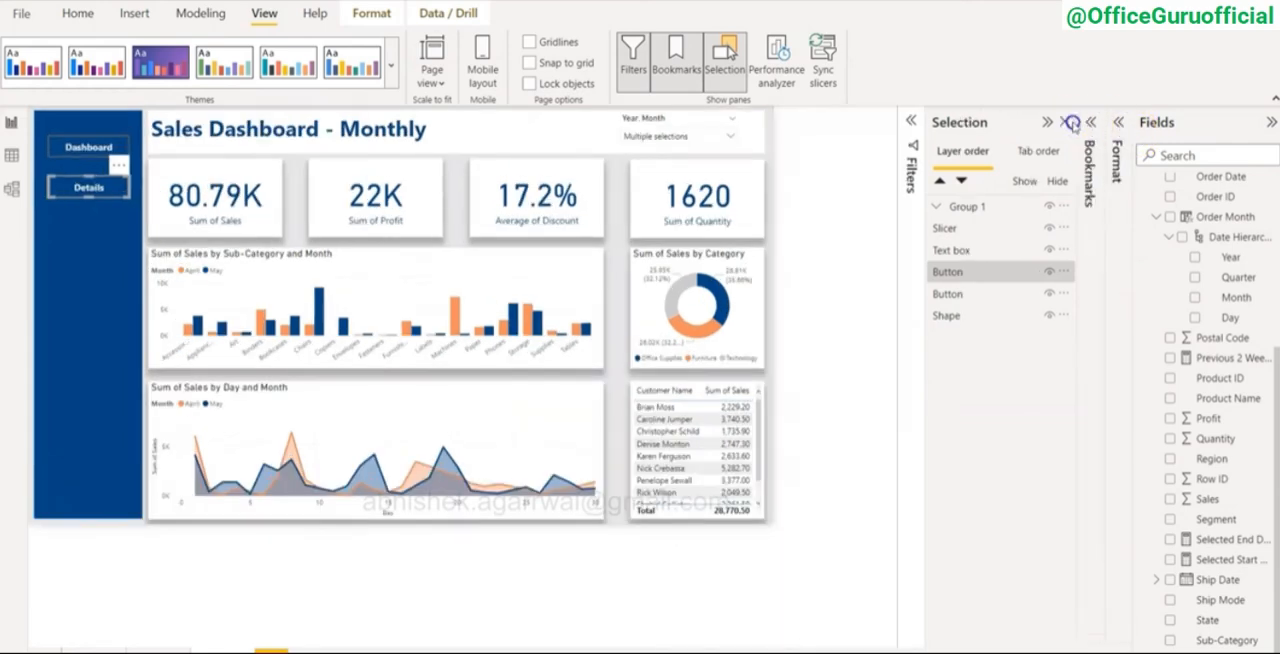
click(1047, 122)
click(91, 334)
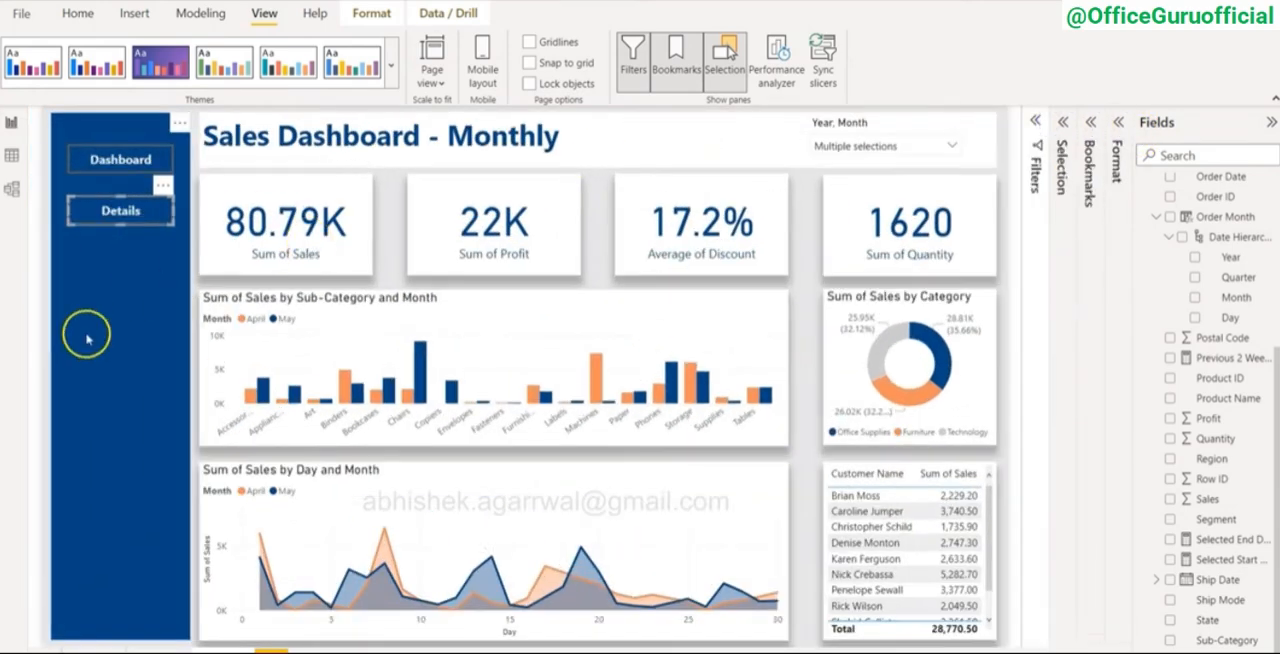
click(45, 322)
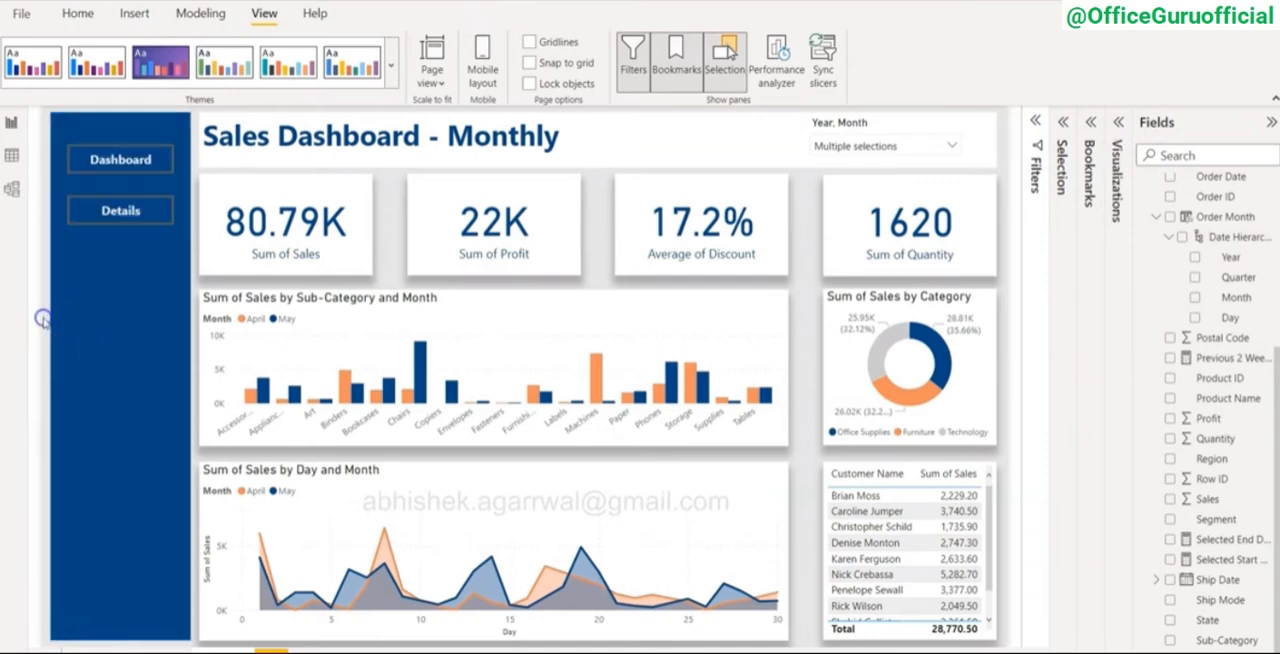
ctrl+click(120, 212)
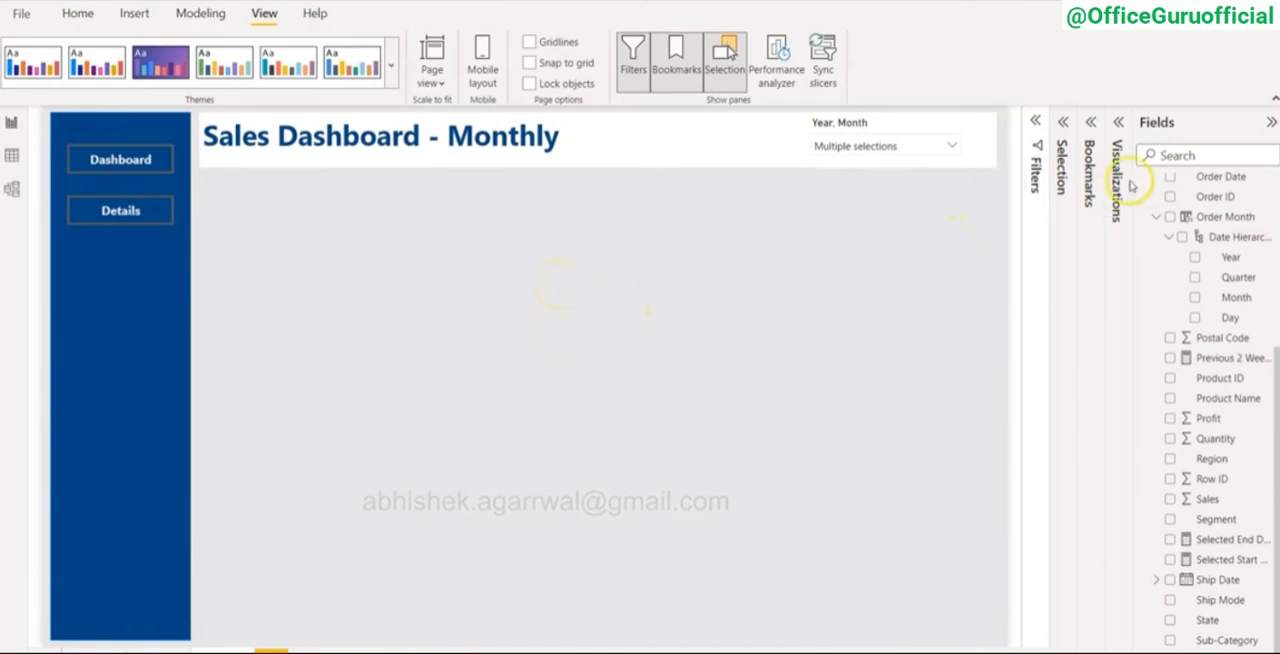
Step: Insert a table visual and stretch it over the whole empty area below the Sales Dashboard - Monthly title
click(1118, 122)
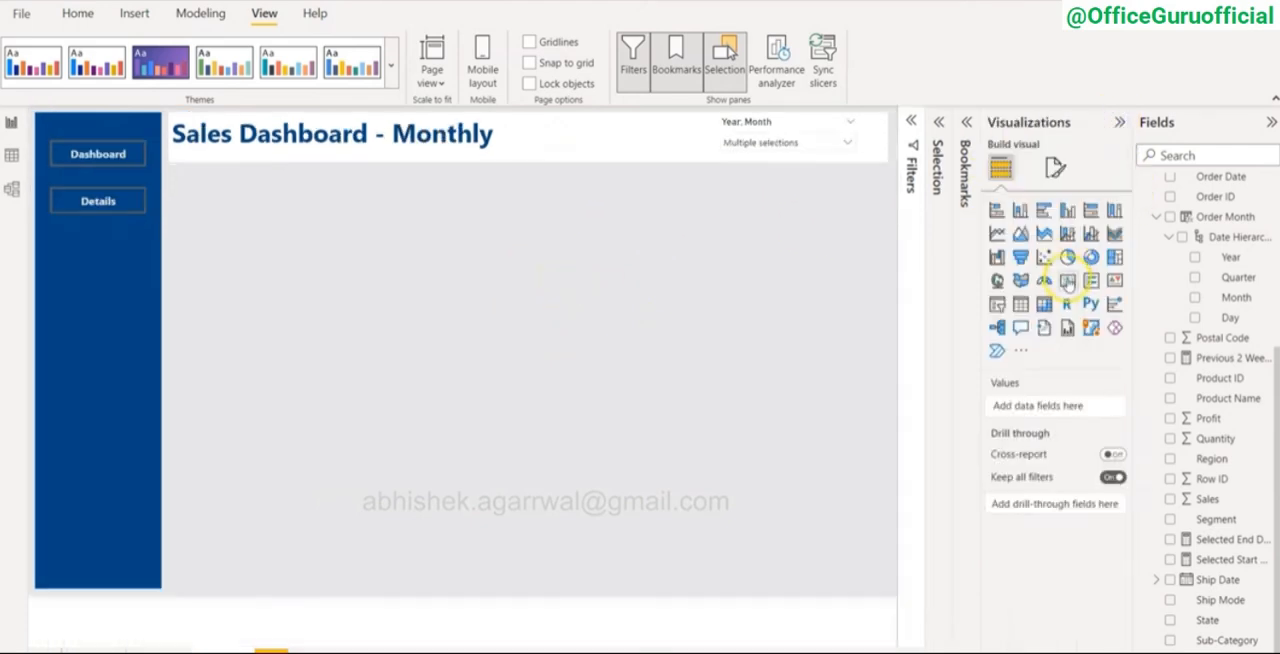
click(1020, 305)
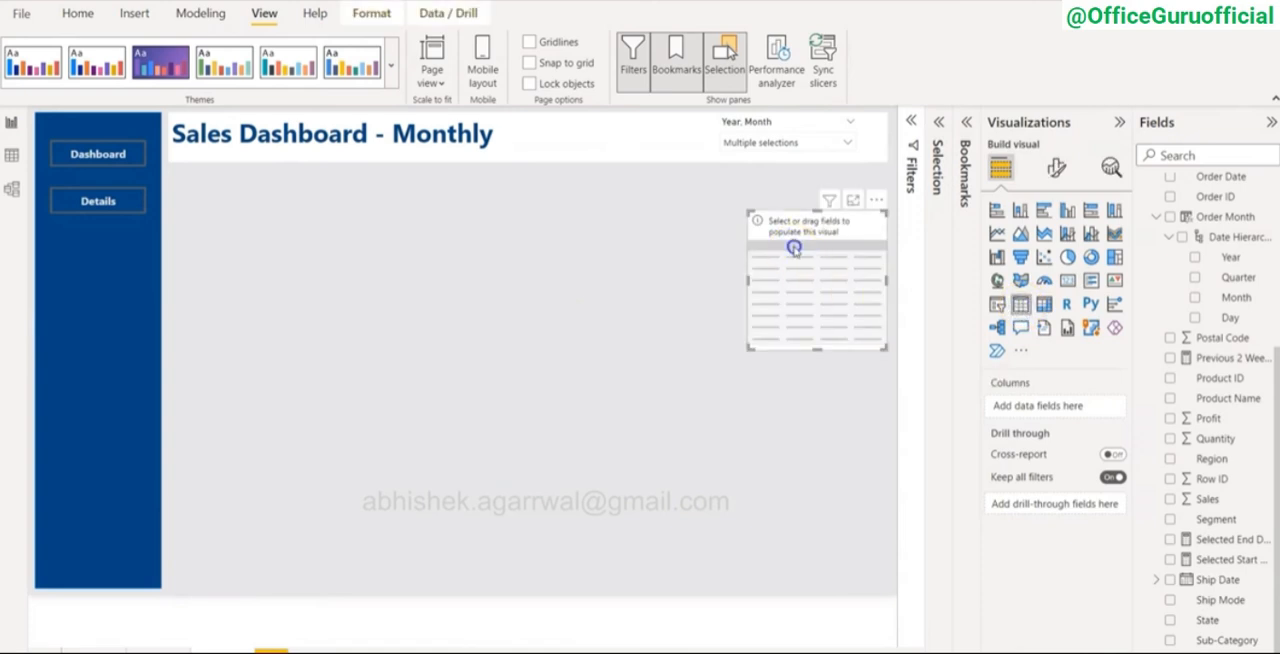
drag(794, 247, 217, 207)
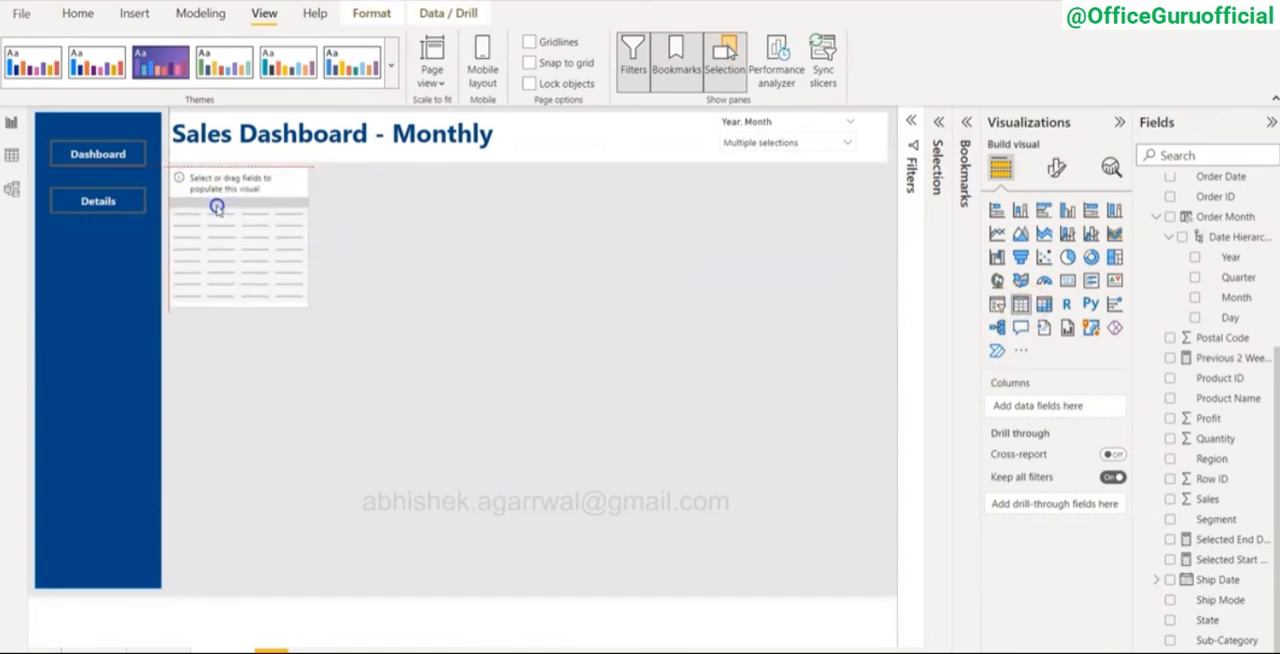
drag(307, 240, 886, 281)
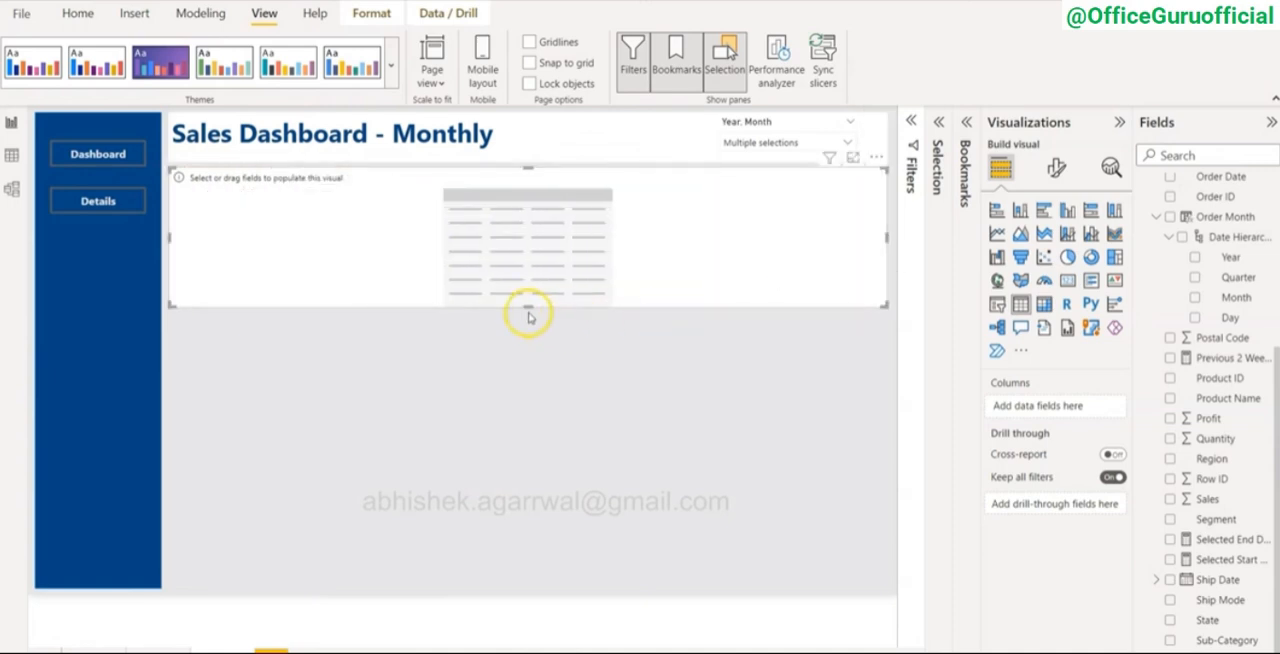
drag(528, 307, 510, 590)
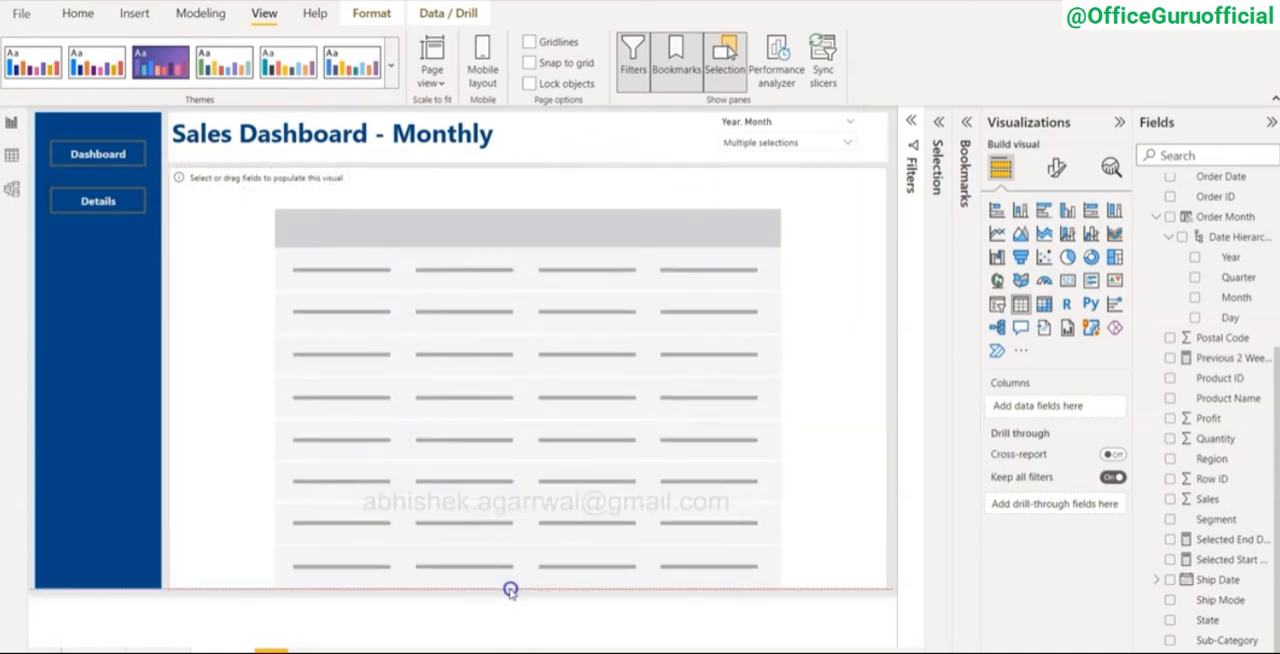
Step: Add the SuperStore fields Order ID, Order Date, Country/Region and Customer Name to the table as columns, in that order
scroll(1178, 300, up, 3)
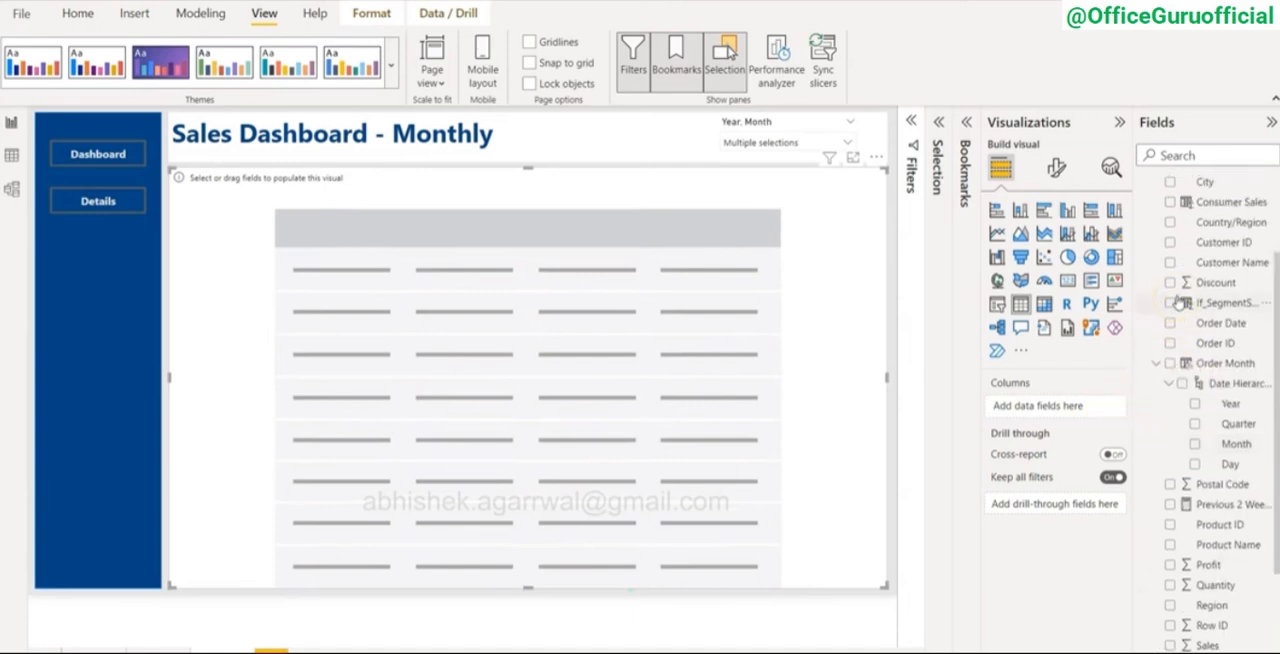
scroll(1229, 252, up, 3)
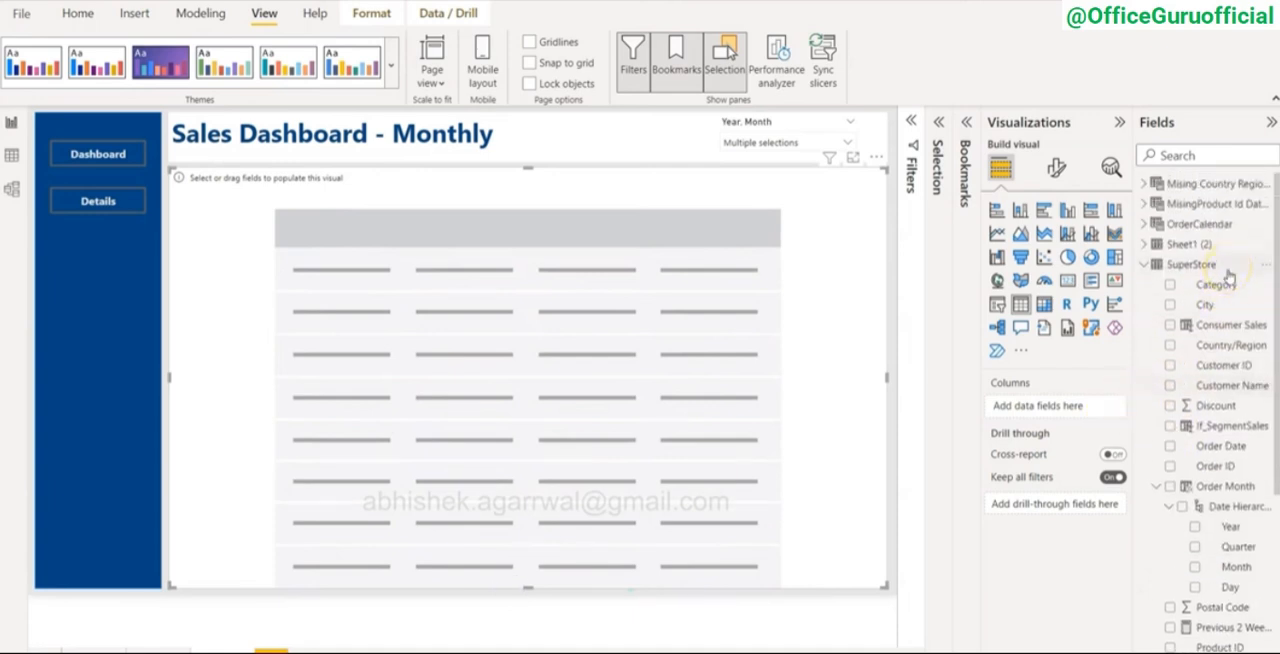
scroll(1226, 320, down, 3)
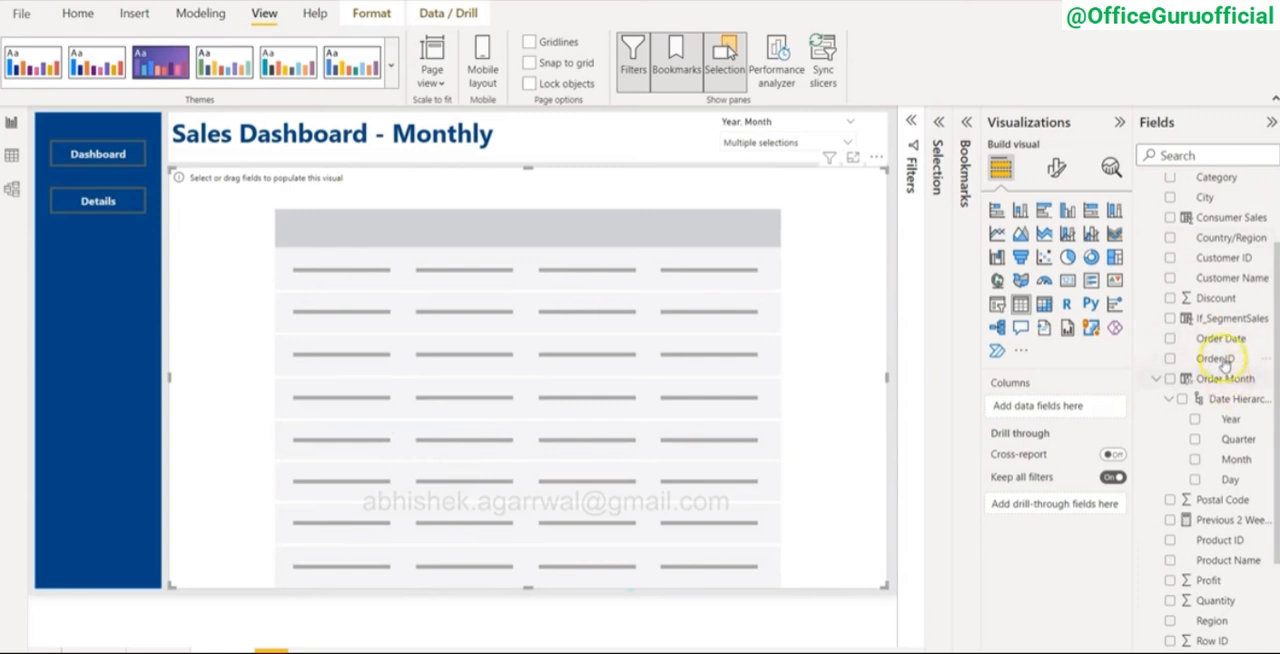
drag(1222, 342, 1122, 420)
drag(1226, 358, 1040, 408)
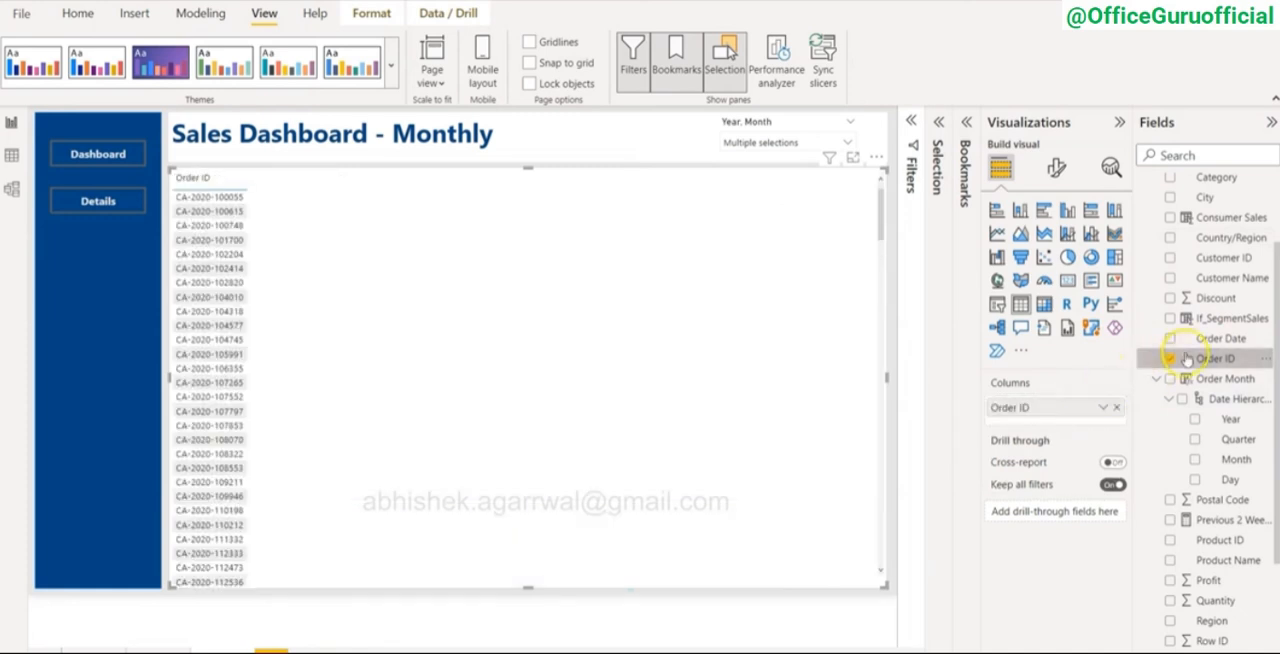
drag(1205, 340, 1068, 425)
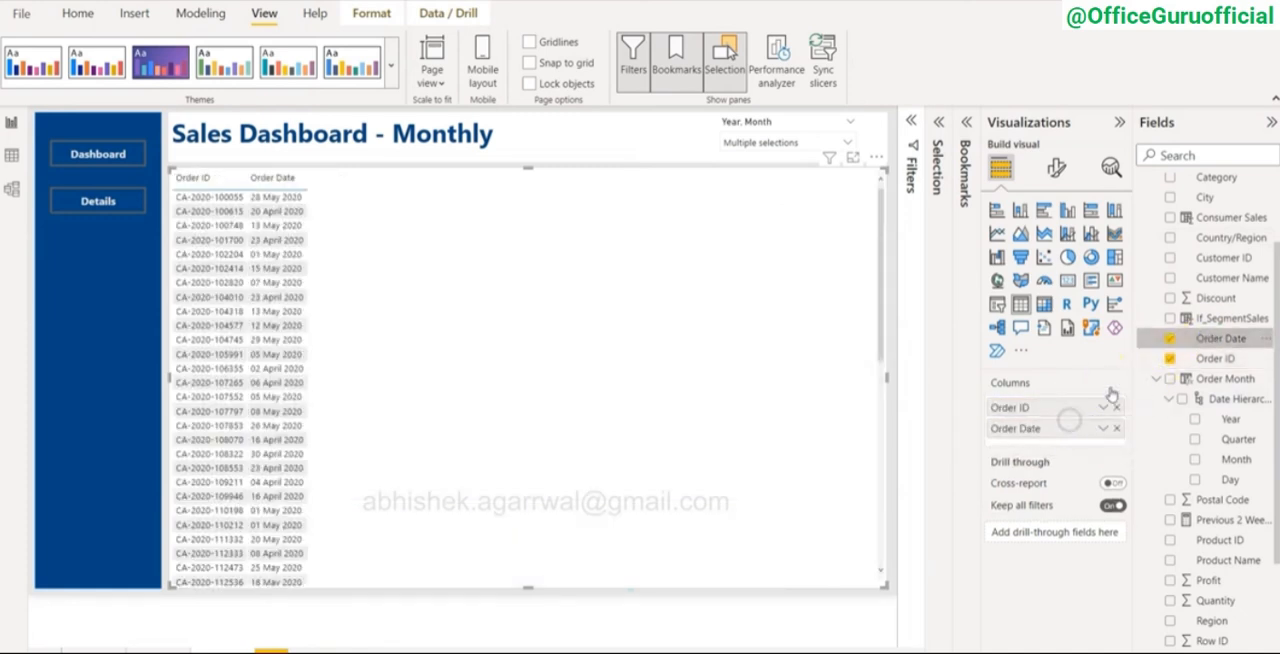
drag(1224, 240, 1072, 436)
drag(1224, 278, 1073, 458)
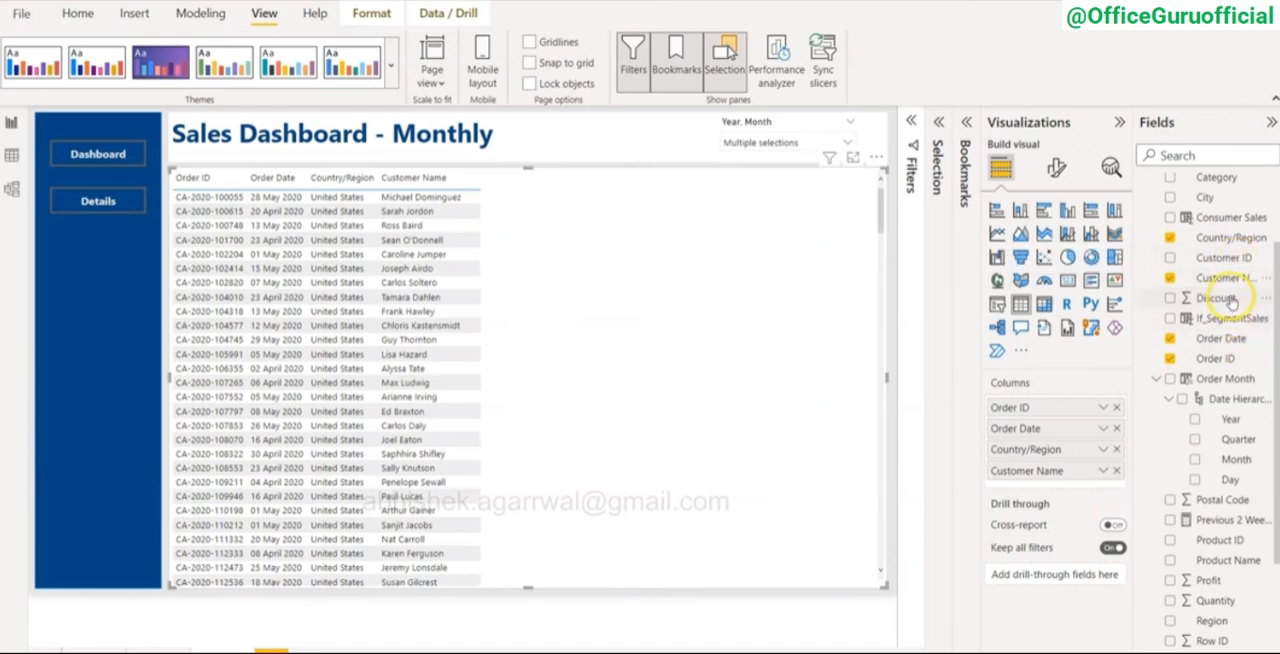
Step: Add Discount as the table's fifth column and summarize it by Average
drag(1228, 300, 1096, 488)
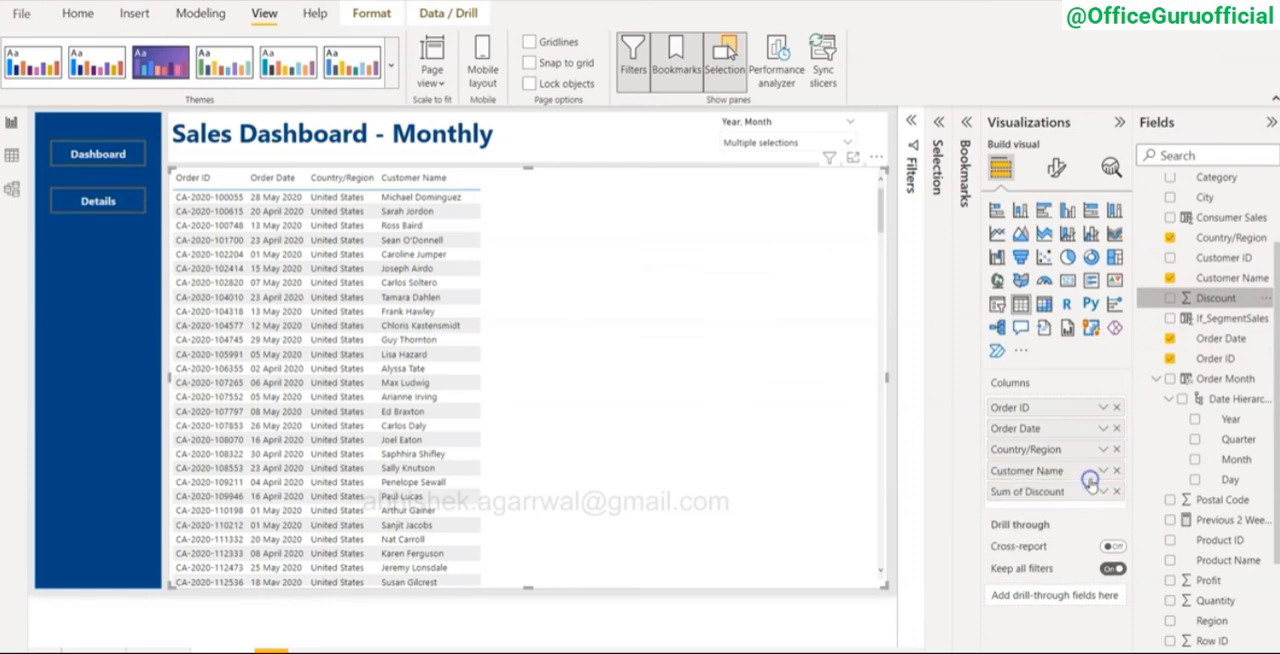
click(1101, 491)
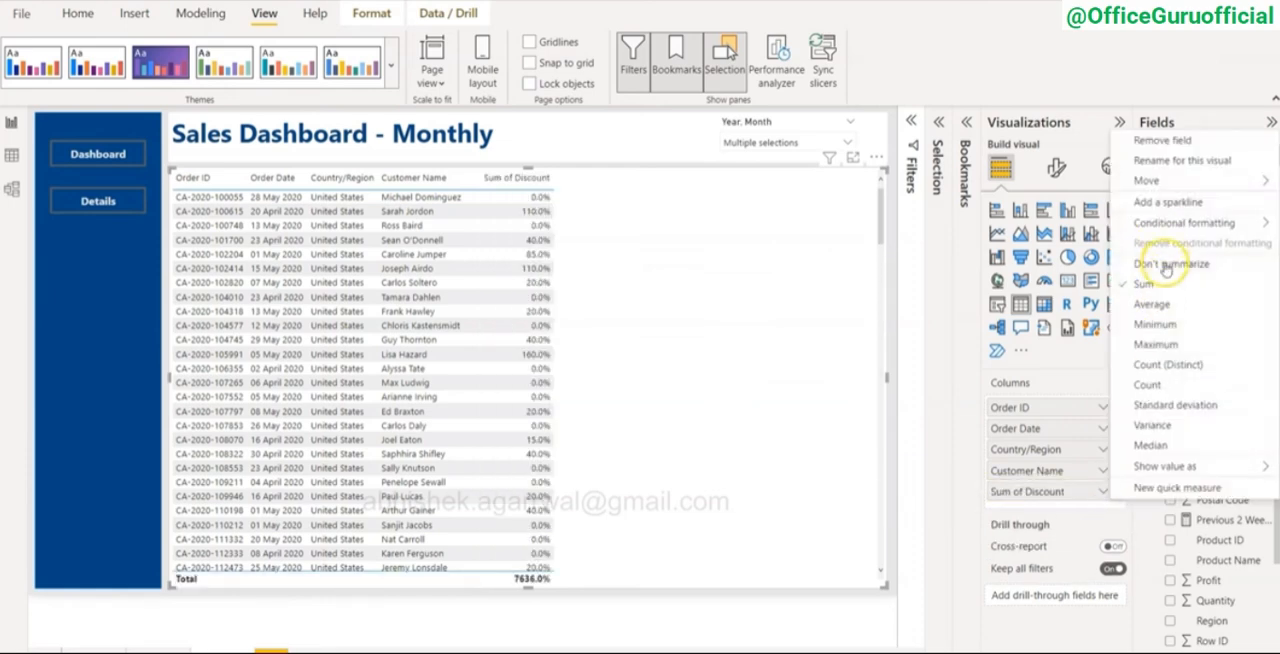
click(1153, 304)
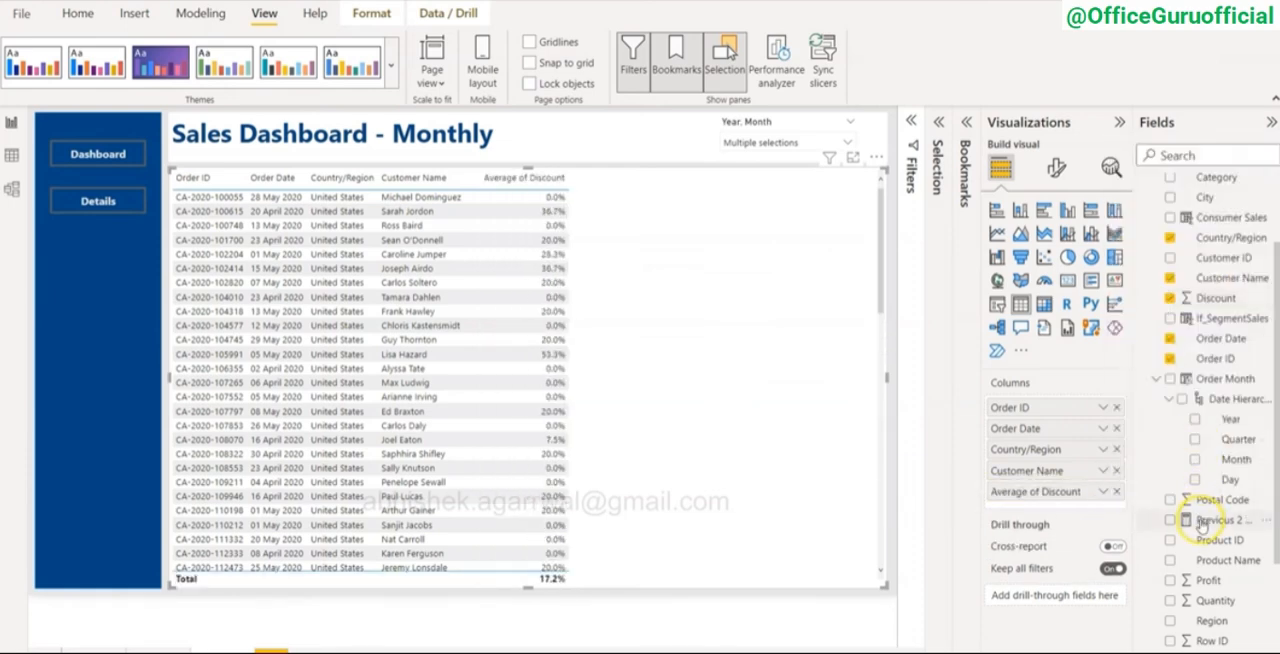
Step: Add Profit and Sales to the details table as columns after Average of Discount
scroll(1207, 502, down, 2)
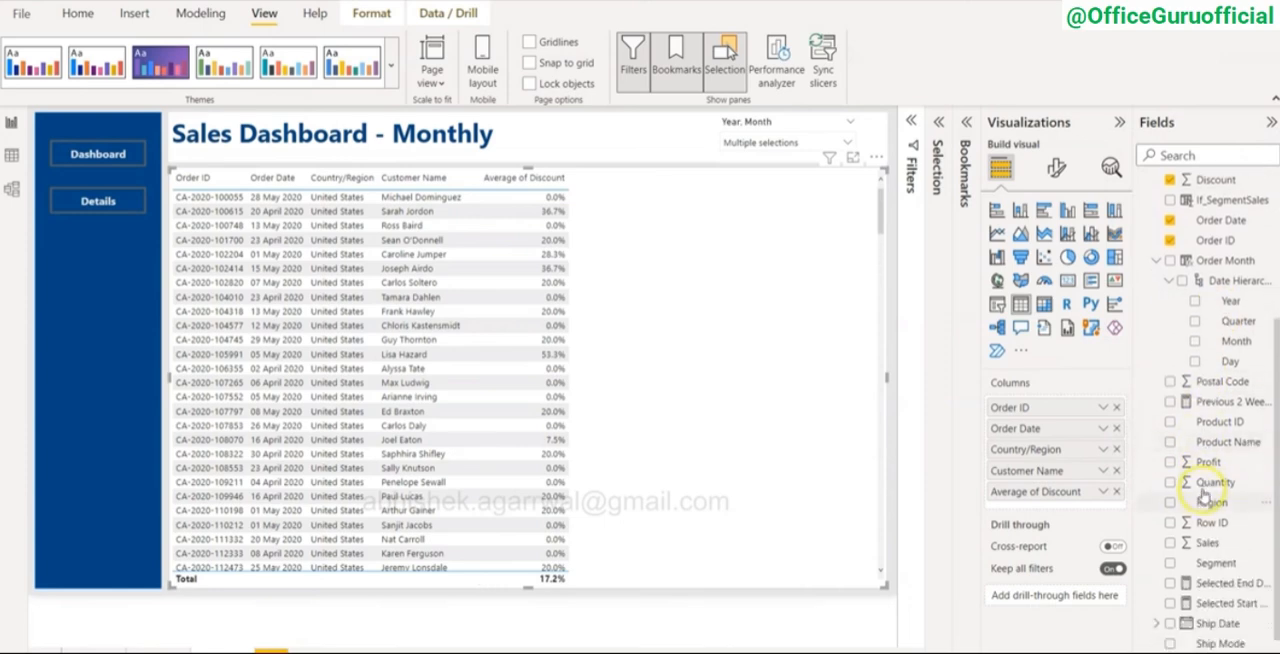
scroll(1215, 280, up, 2)
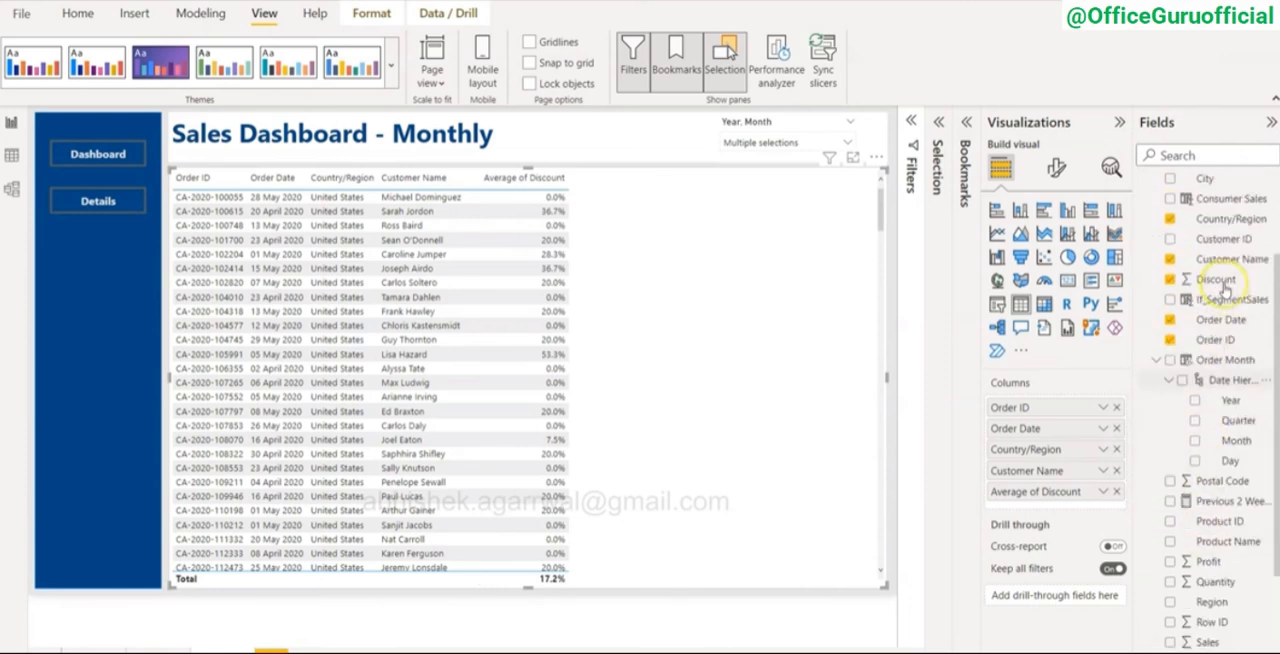
scroll(1225, 290, down, 1)
scroll(1223, 292, down, 1)
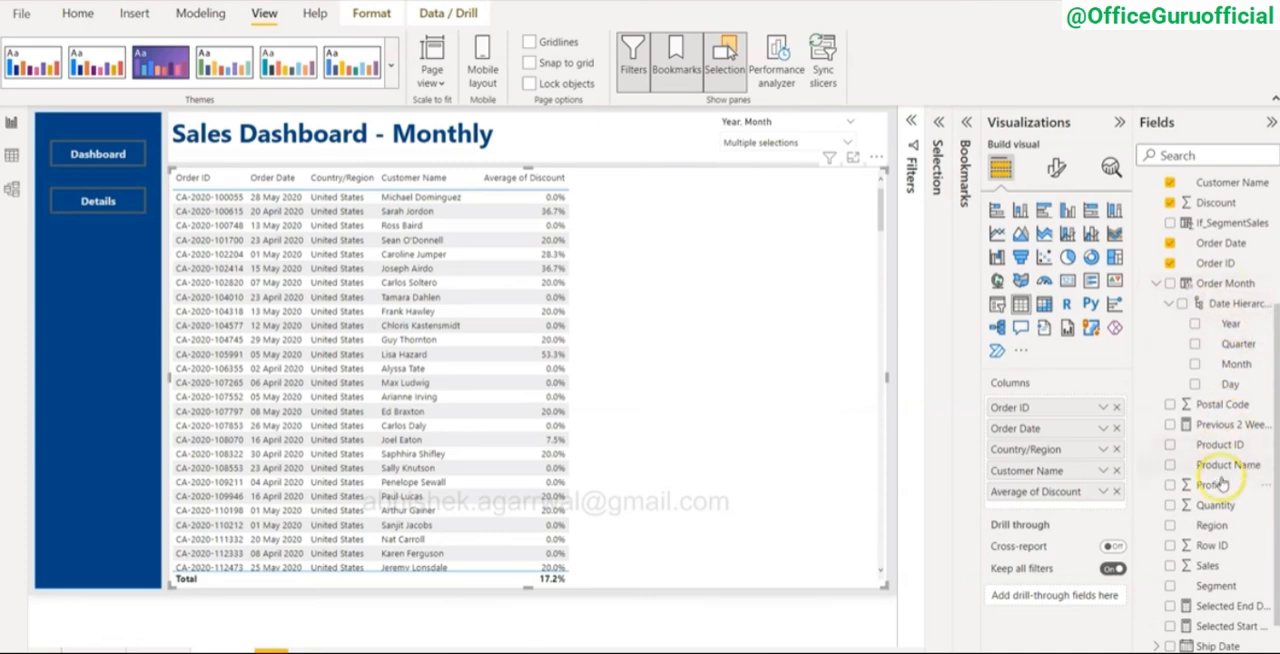
drag(1218, 488, 1066, 506)
drag(1216, 570, 1052, 527)
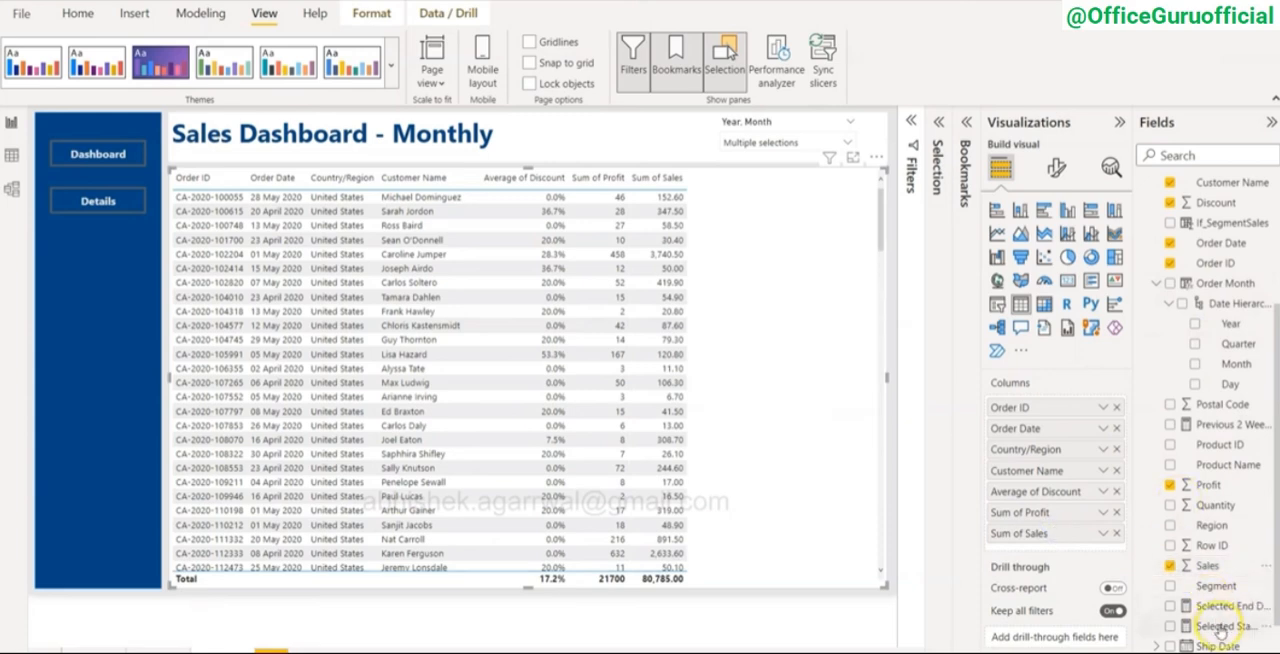
Step: Add Segment, Ship Mode and Sub-Category to the table as columns, in that order, between Customer Name and Average of Discount
scroll(1220, 620, down, 2)
drag(1216, 518, 1060, 490)
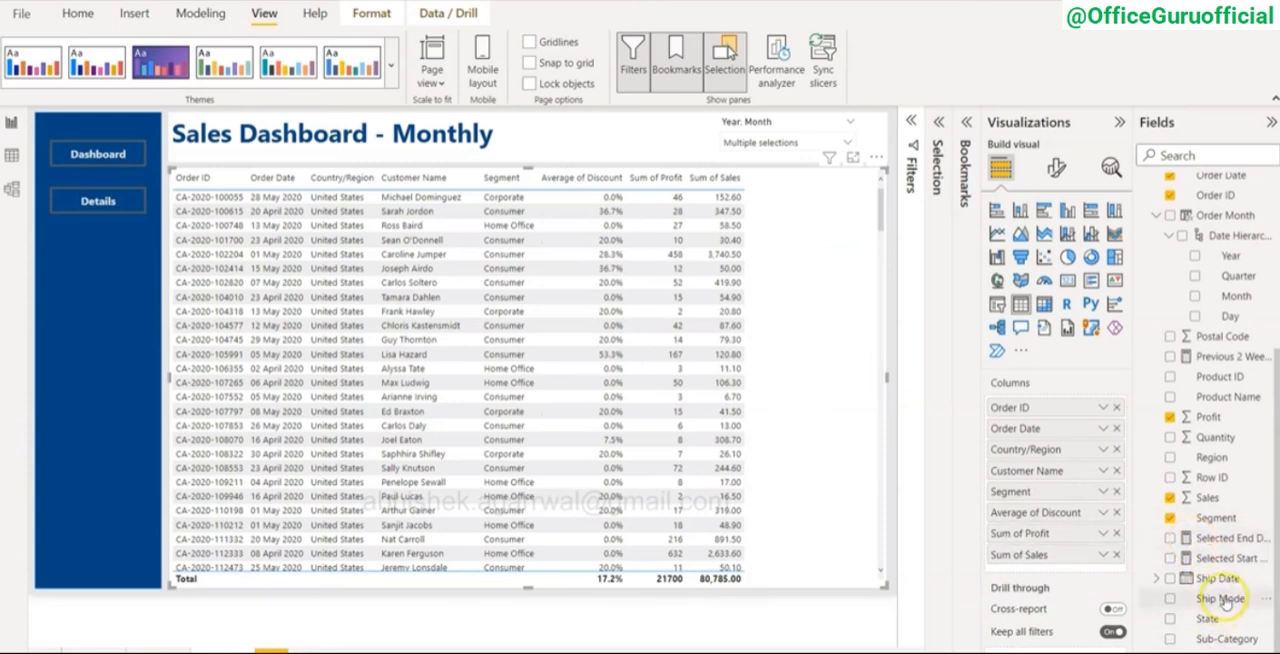
drag(1225, 601, 1062, 510)
drag(1225, 638, 1066, 548)
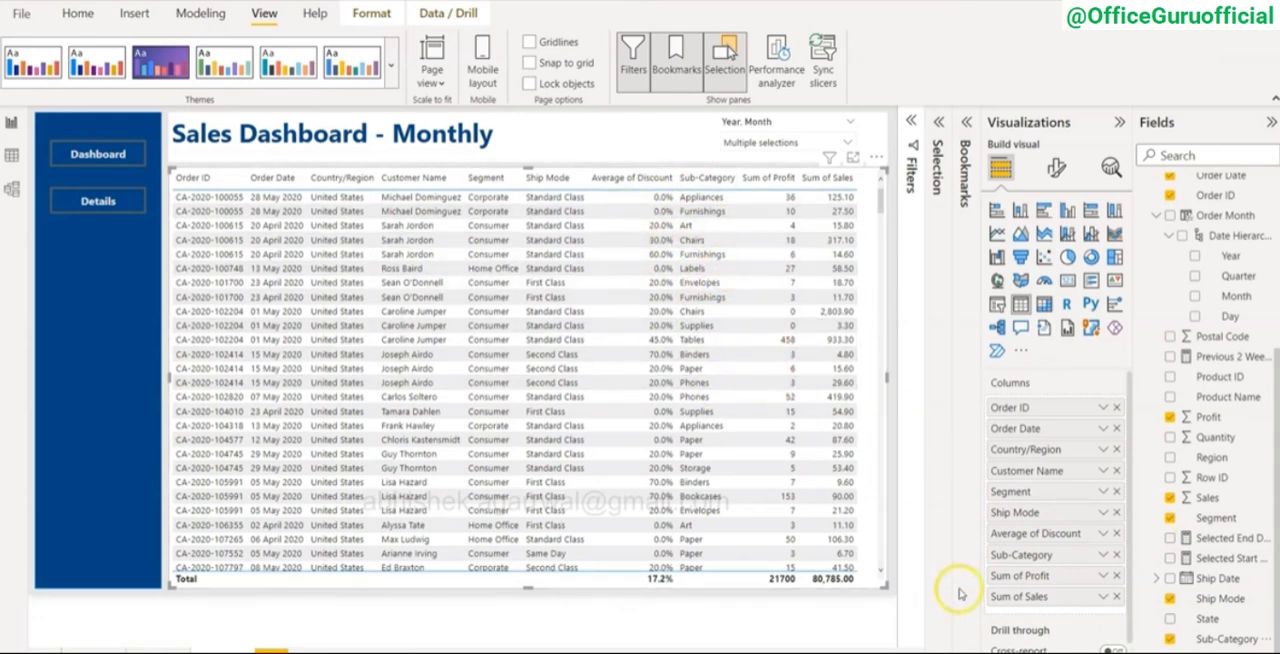
drag(1008, 567, 1022, 535)
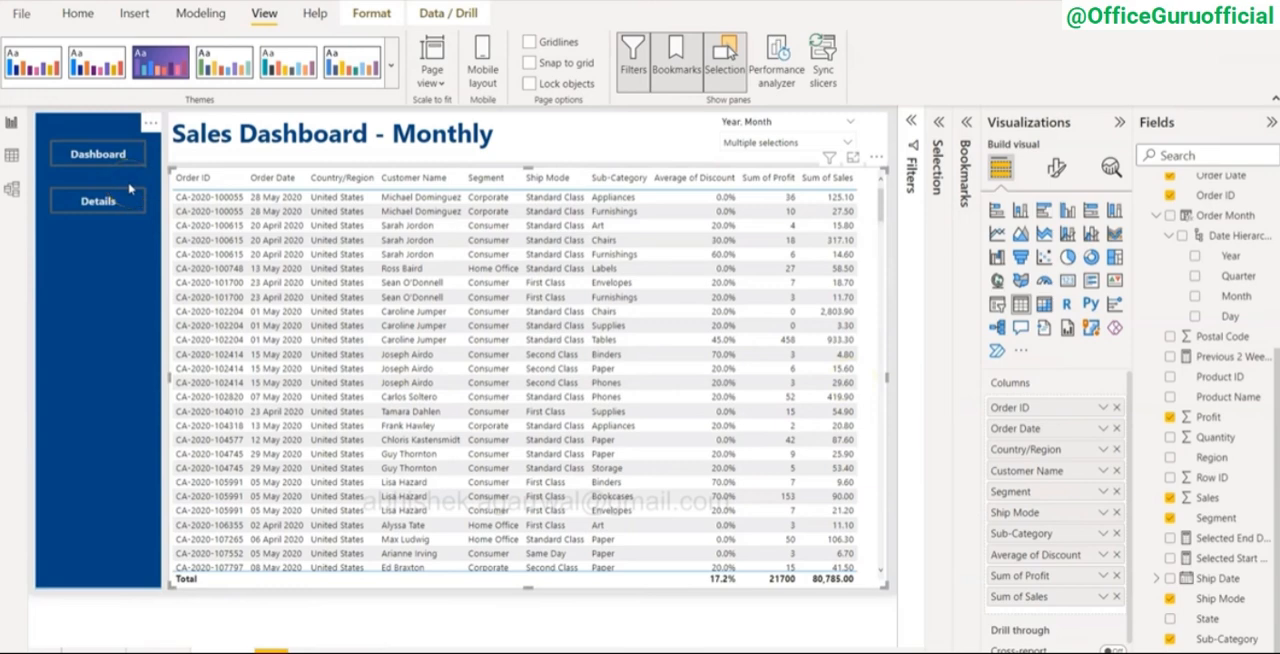
Step: Expand the Selection and Bookmarks panes, apply the Show New Dashboard bookmark, and hide the details table
click(110, 157)
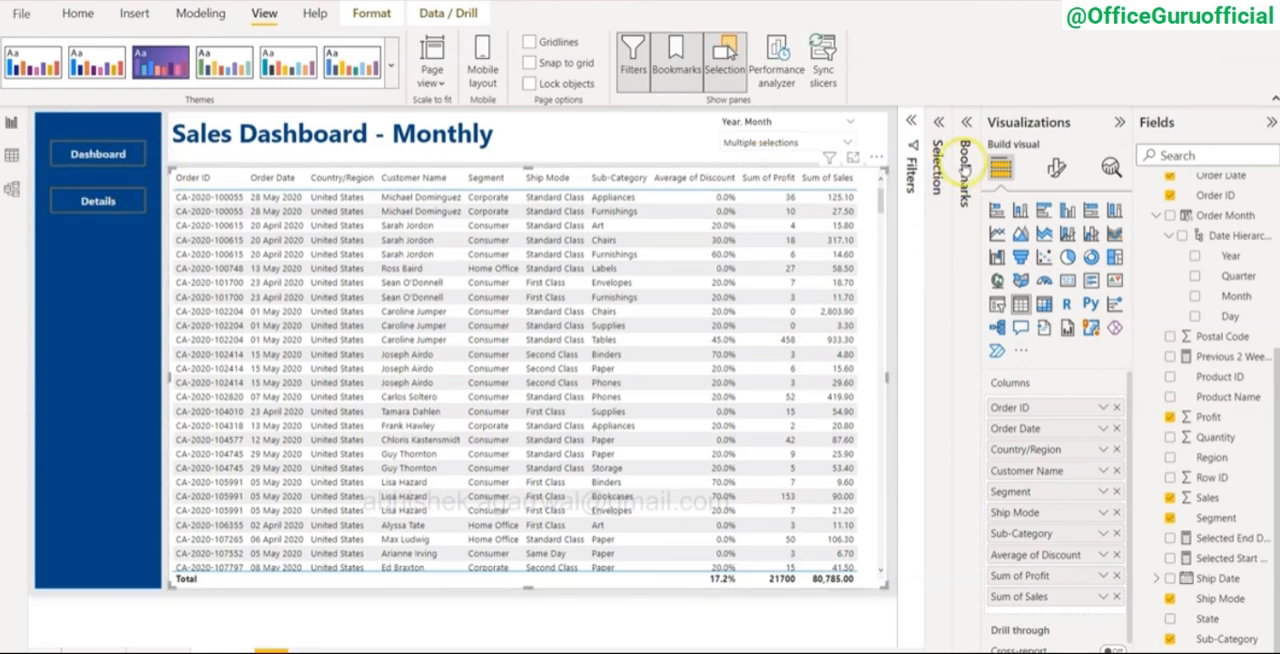
click(938, 124)
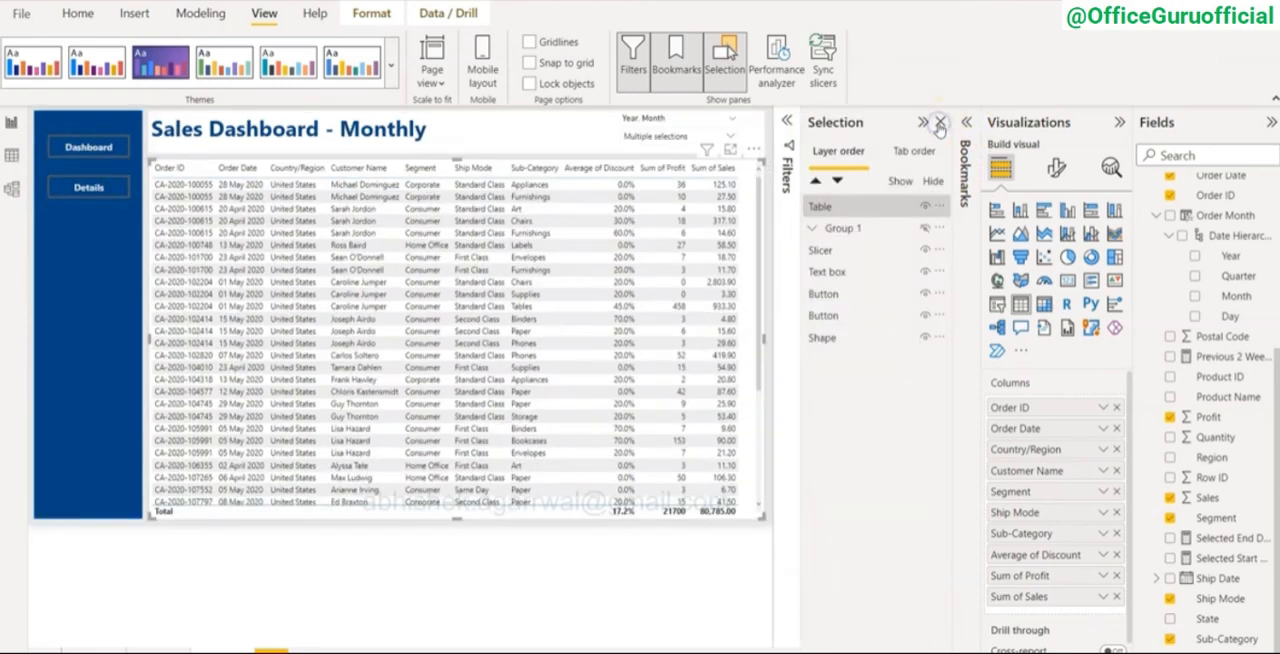
click(857, 229)
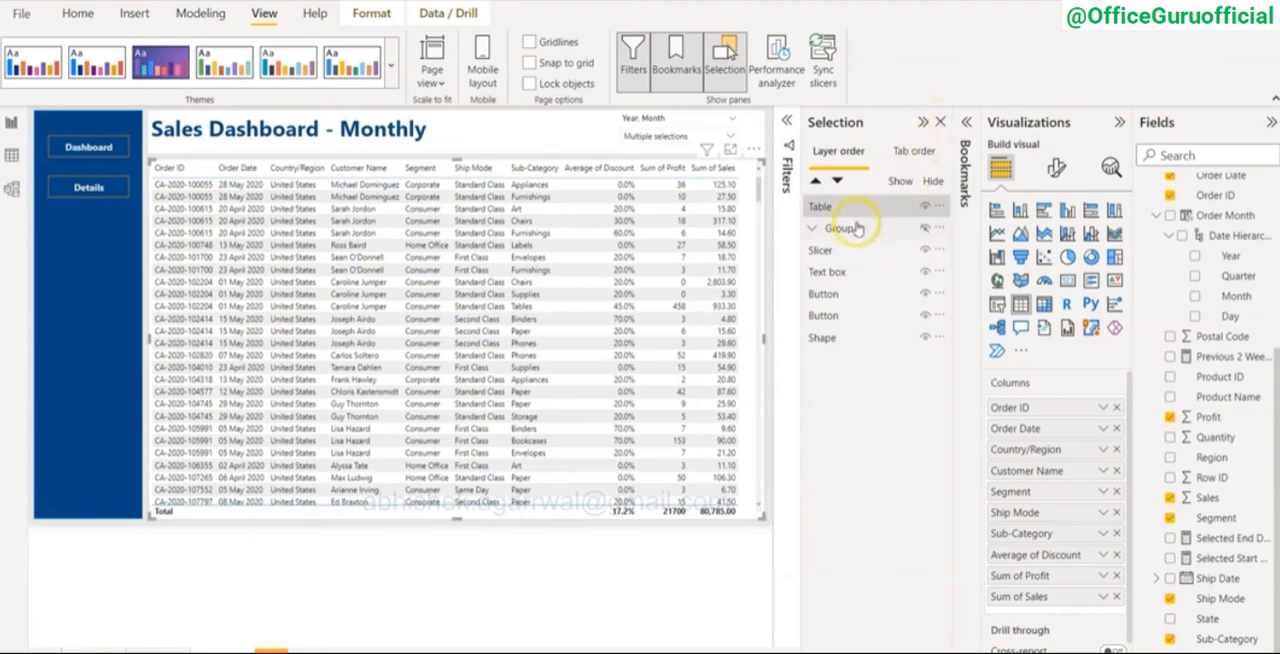
click(838, 238)
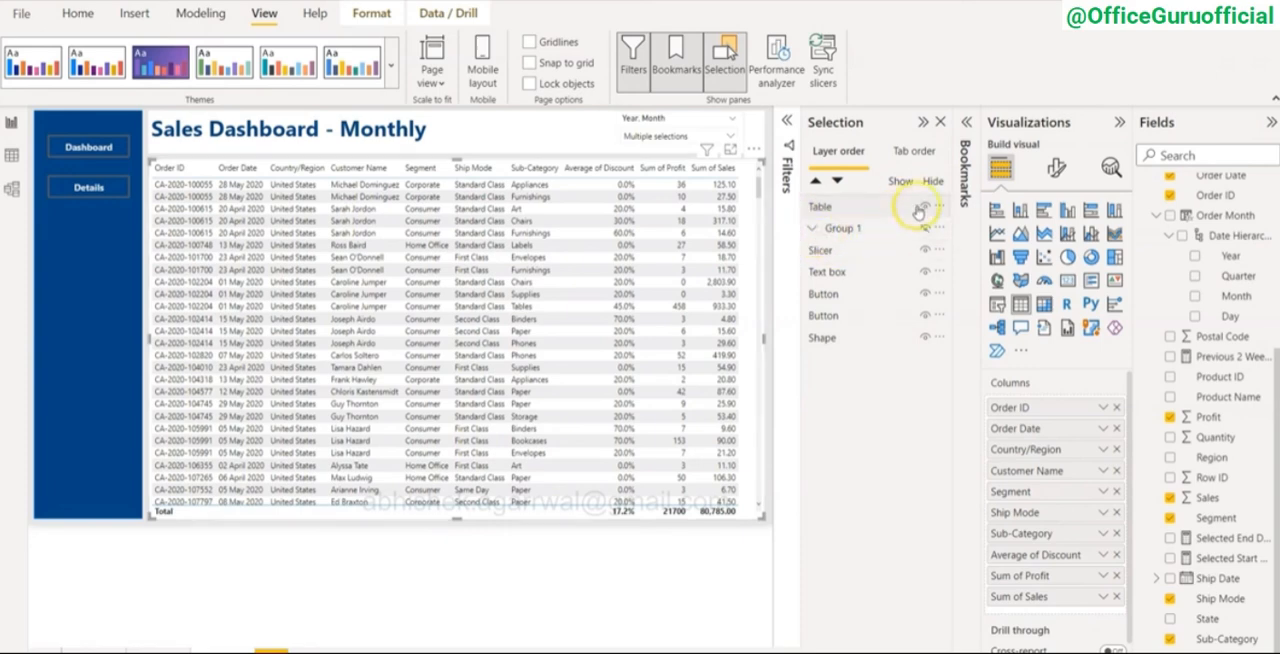
click(967, 124)
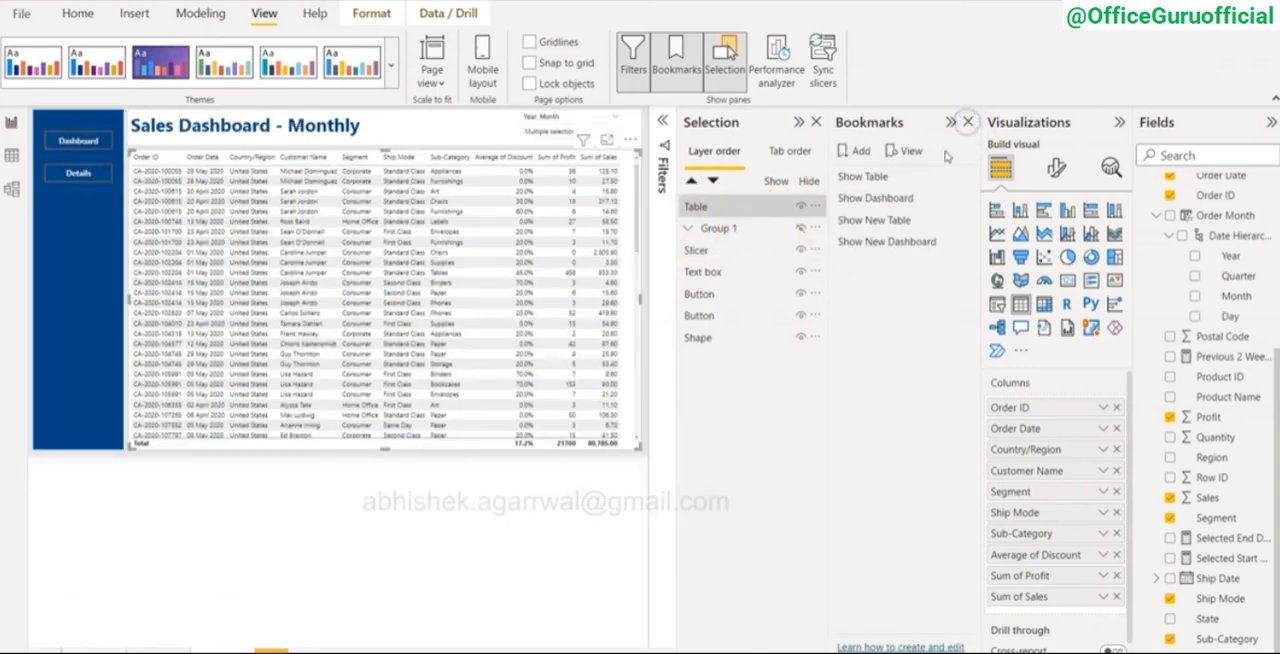
click(897, 243)
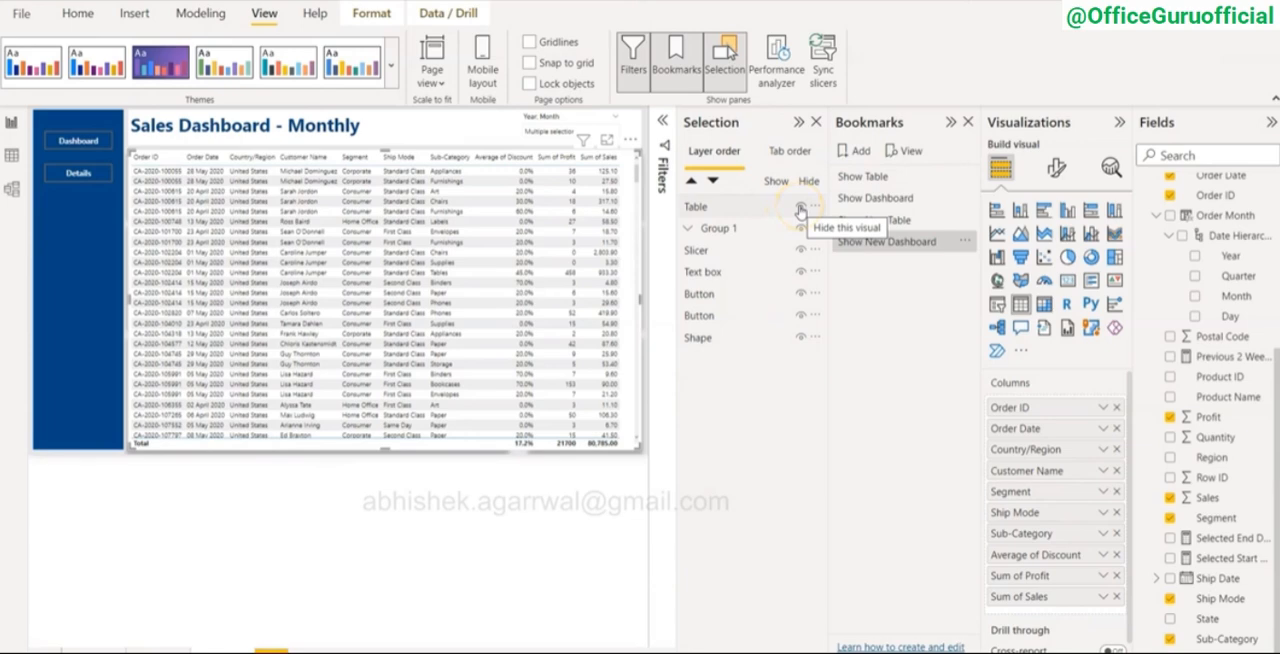
click(800, 210)
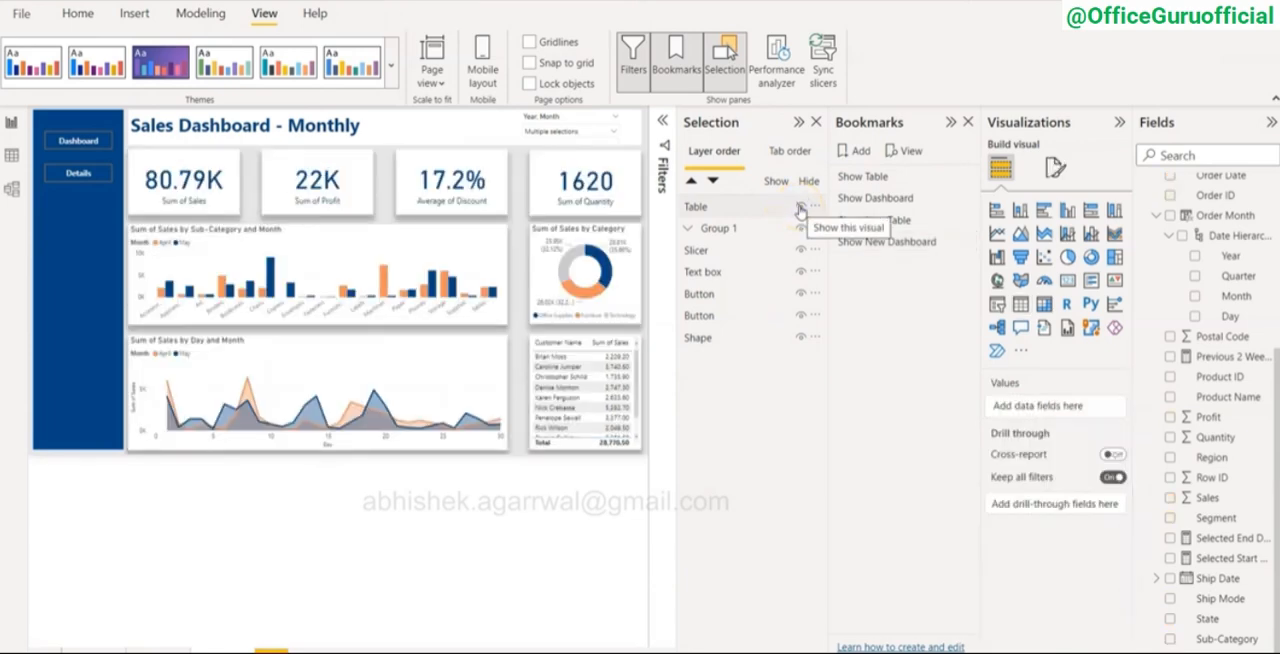
Step: Test switching views with the Details and Dashboard buttons twice, hiding the details table between the two tries
click(81, 176)
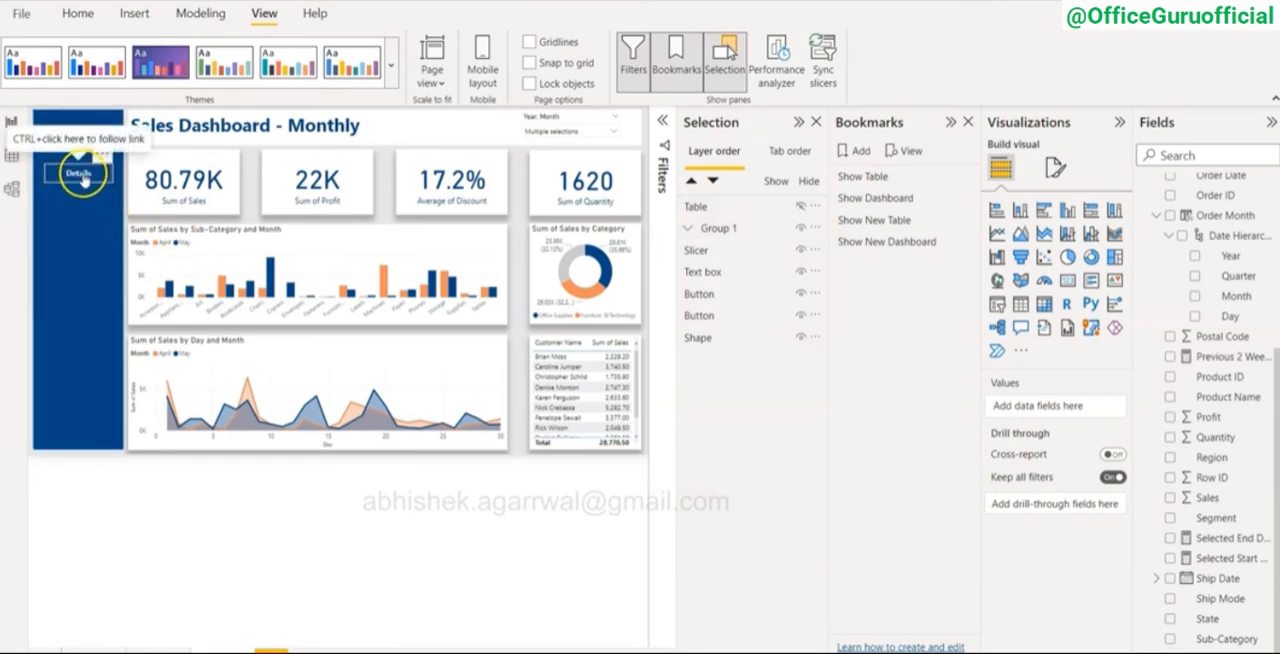
ctrl+click(81, 176)
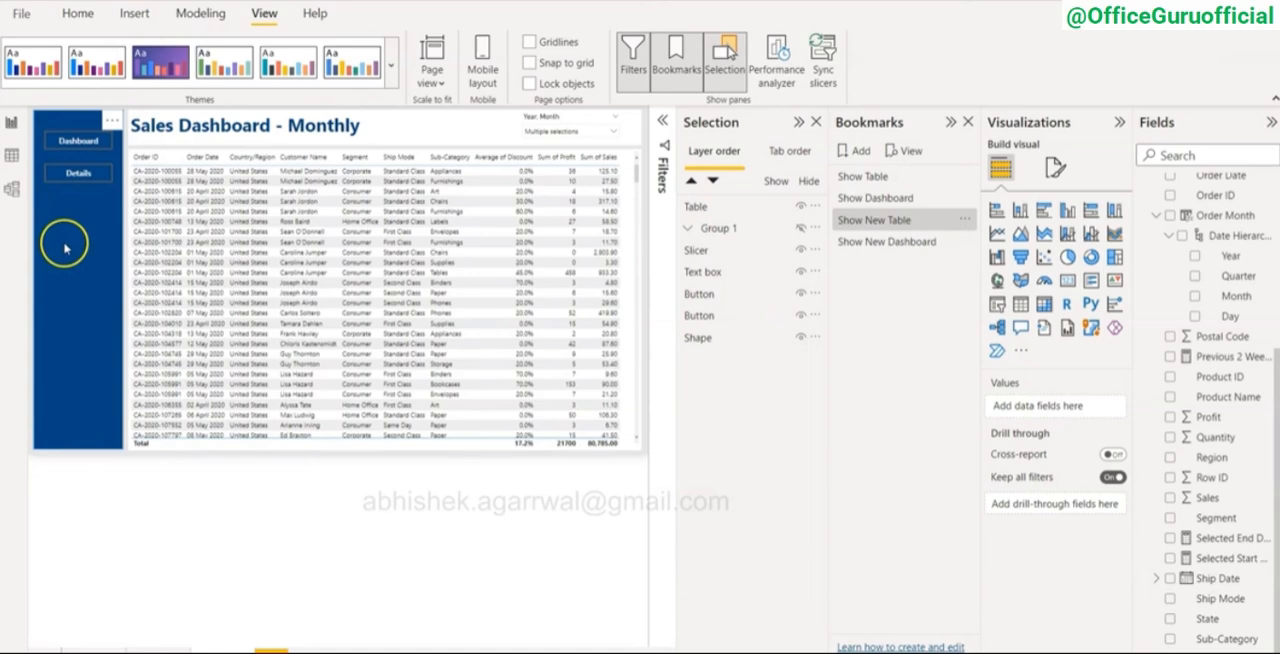
ctrl+click(80, 145)
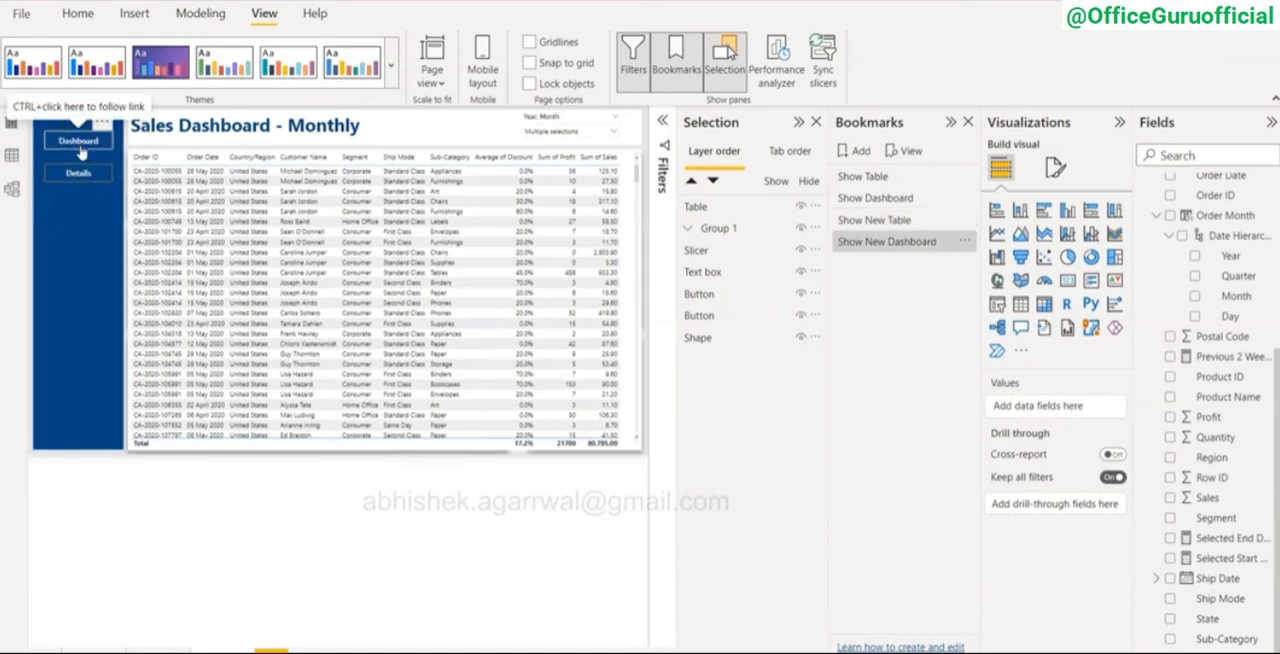
click(801, 207)
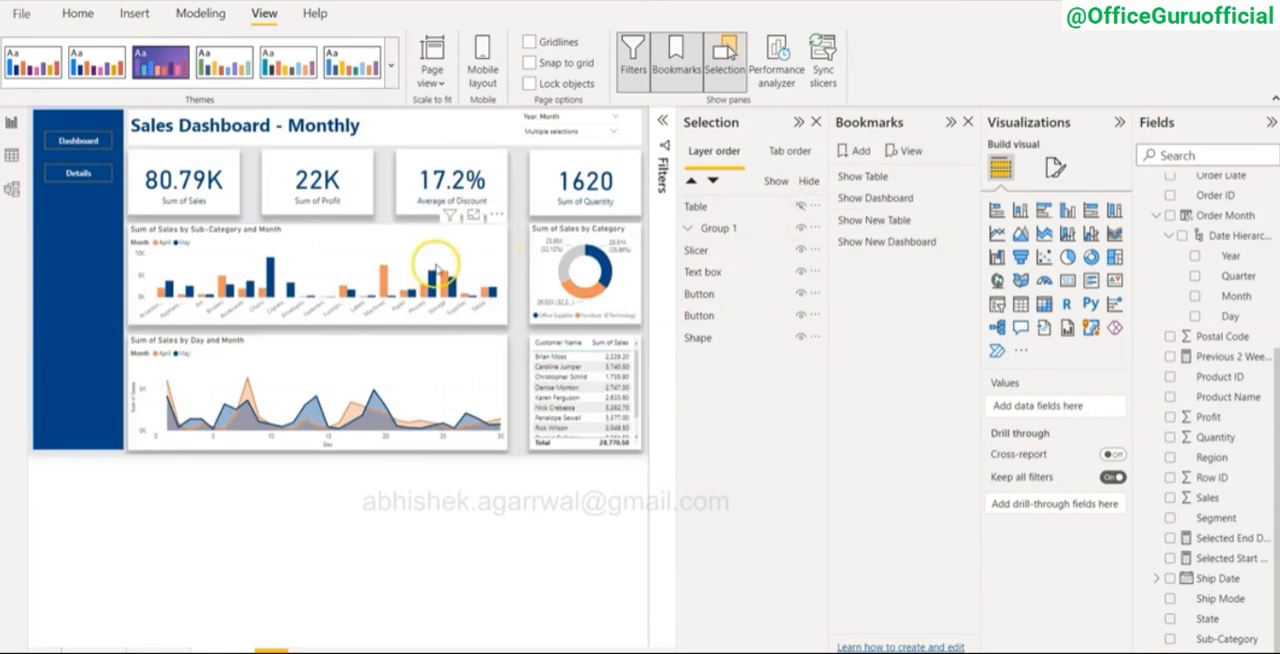
ctrl+click(76, 177)
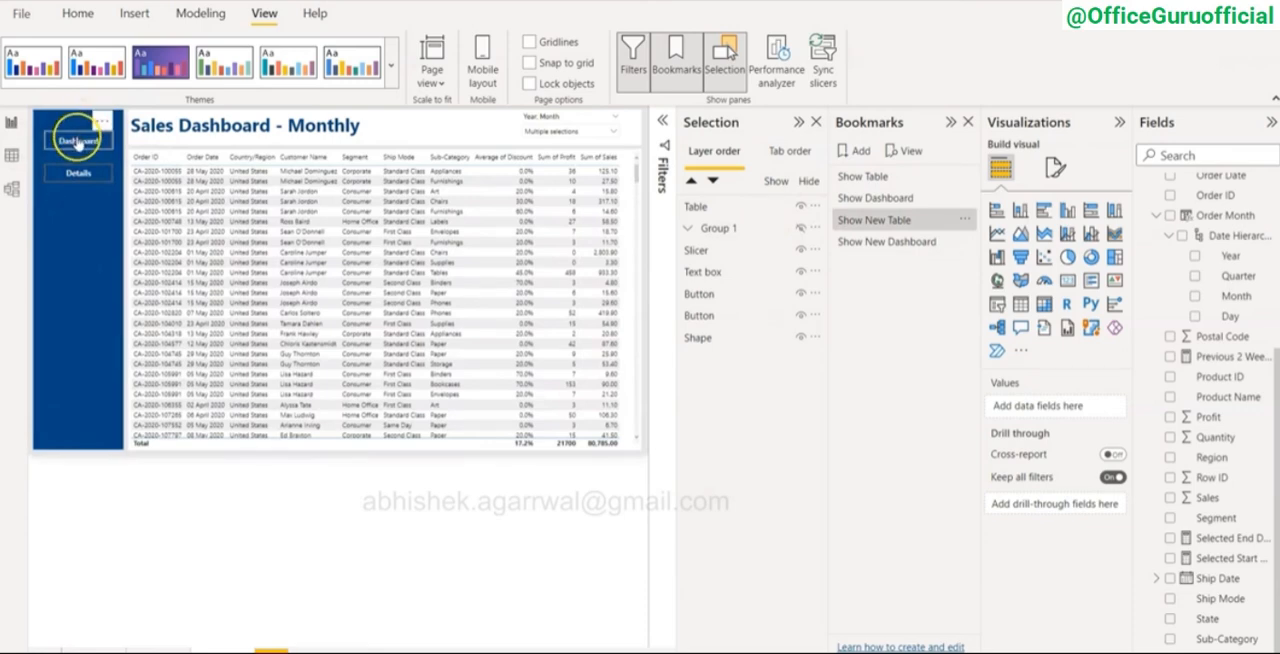
ctrl+click(77, 142)
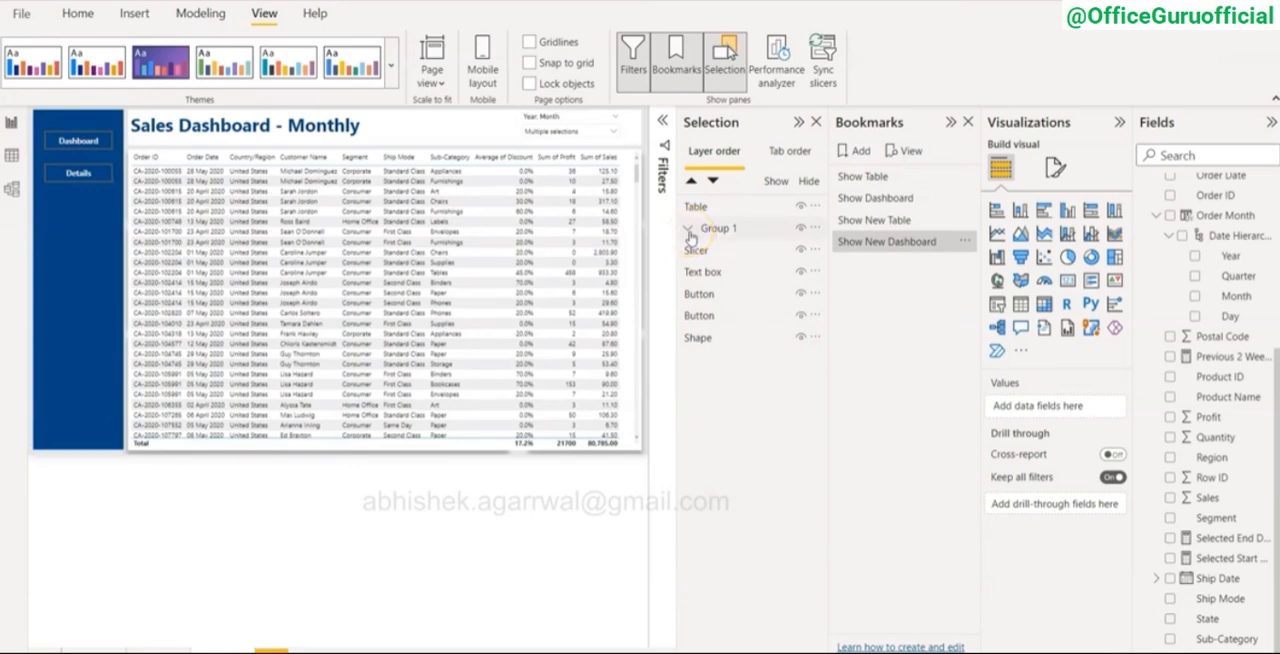
Step: Hide the details table and update the Show New Dashboard bookmark with the current view
click(889, 316)
click(801, 209)
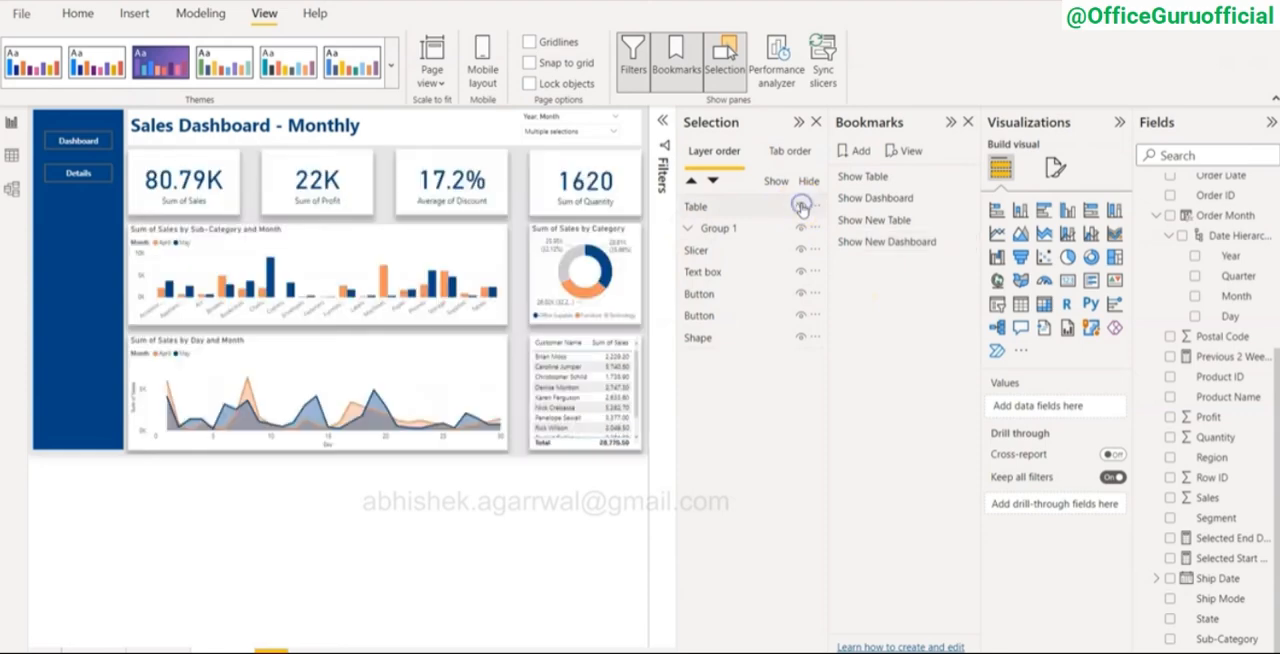
click(968, 243)
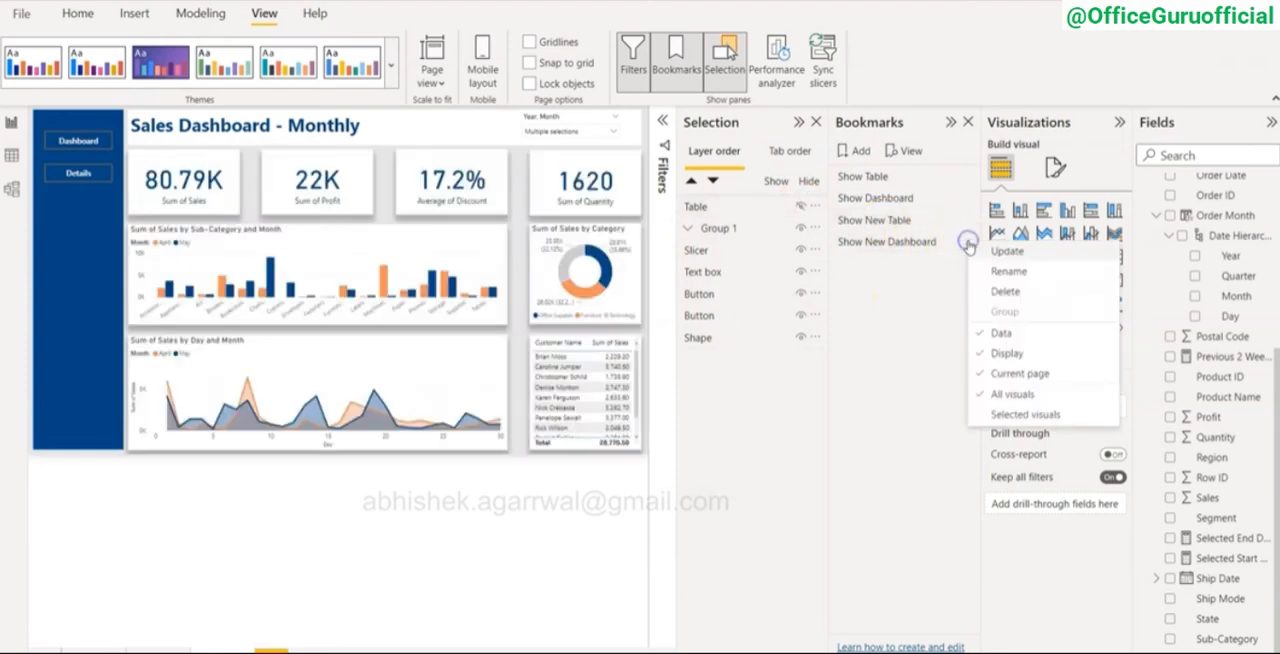
click(990, 250)
Step: Test the Details and Dashboard buttons with the updated bookmark, and check the Show New Dashboard bookmark's options
click(258, 220)
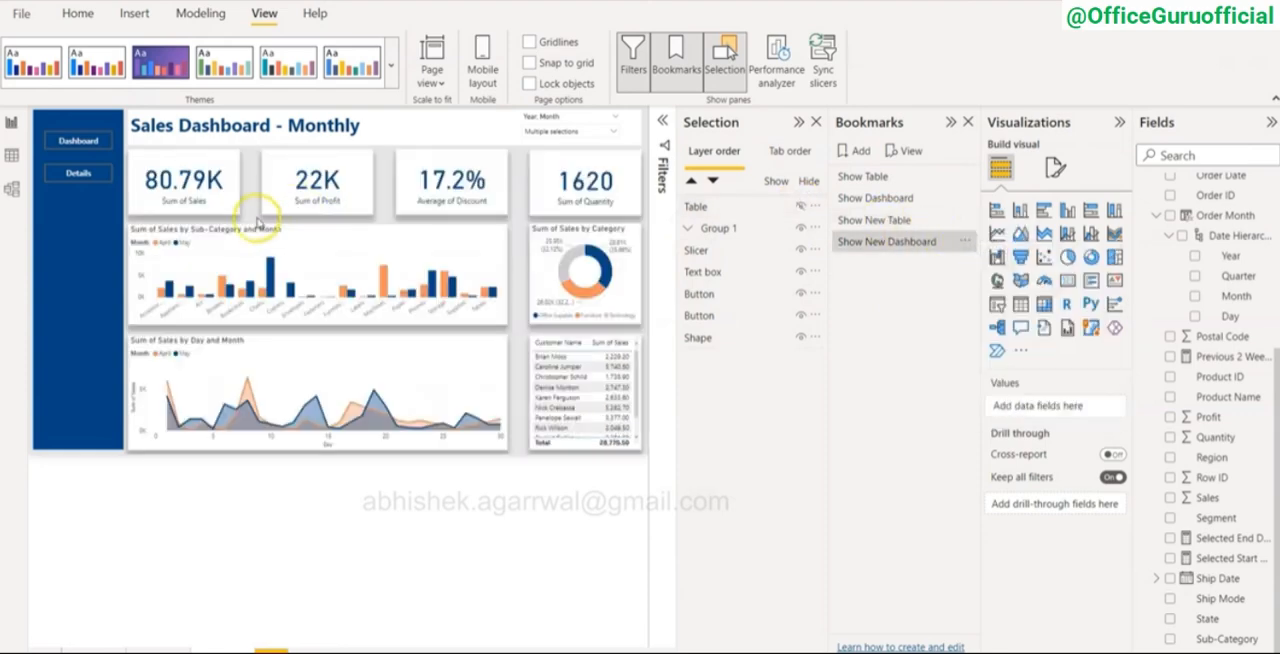
ctrl+click(78, 178)
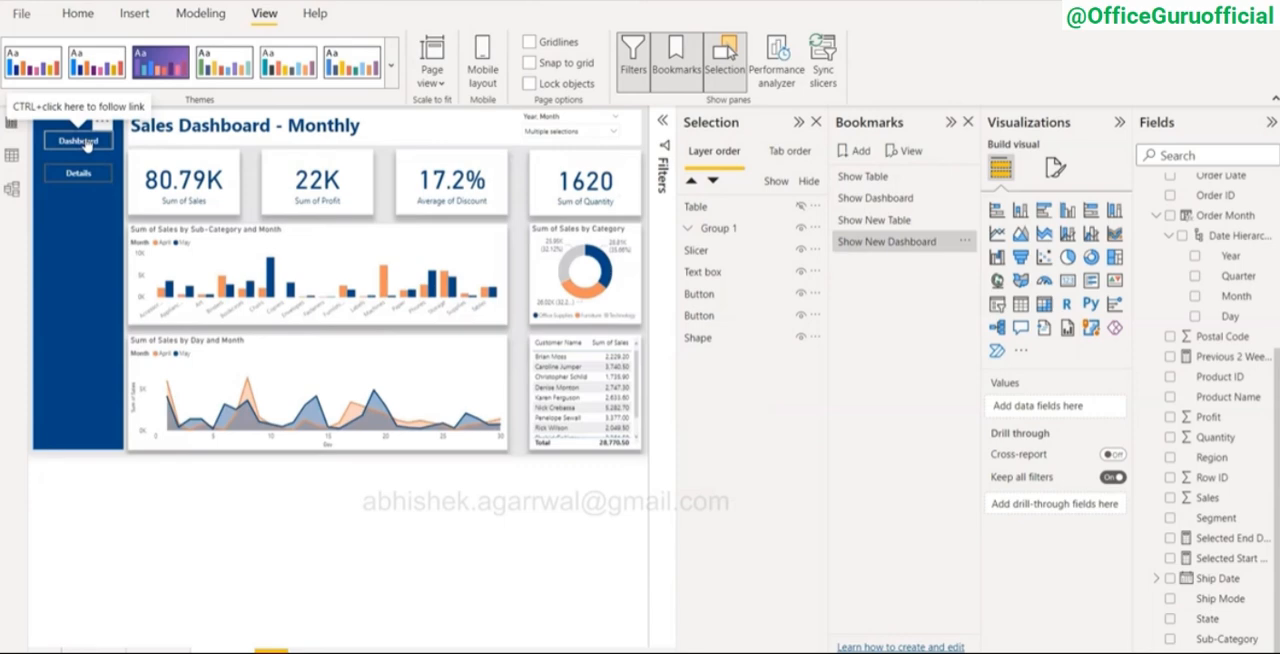
click(966, 242)
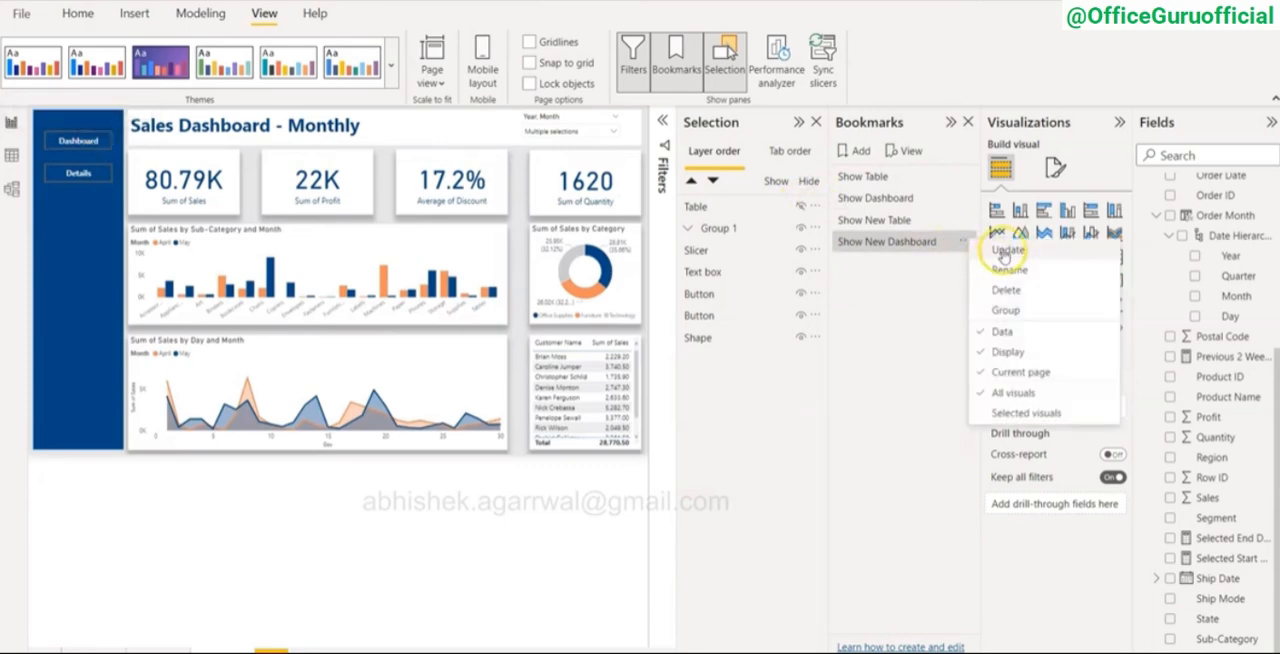
click(928, 289)
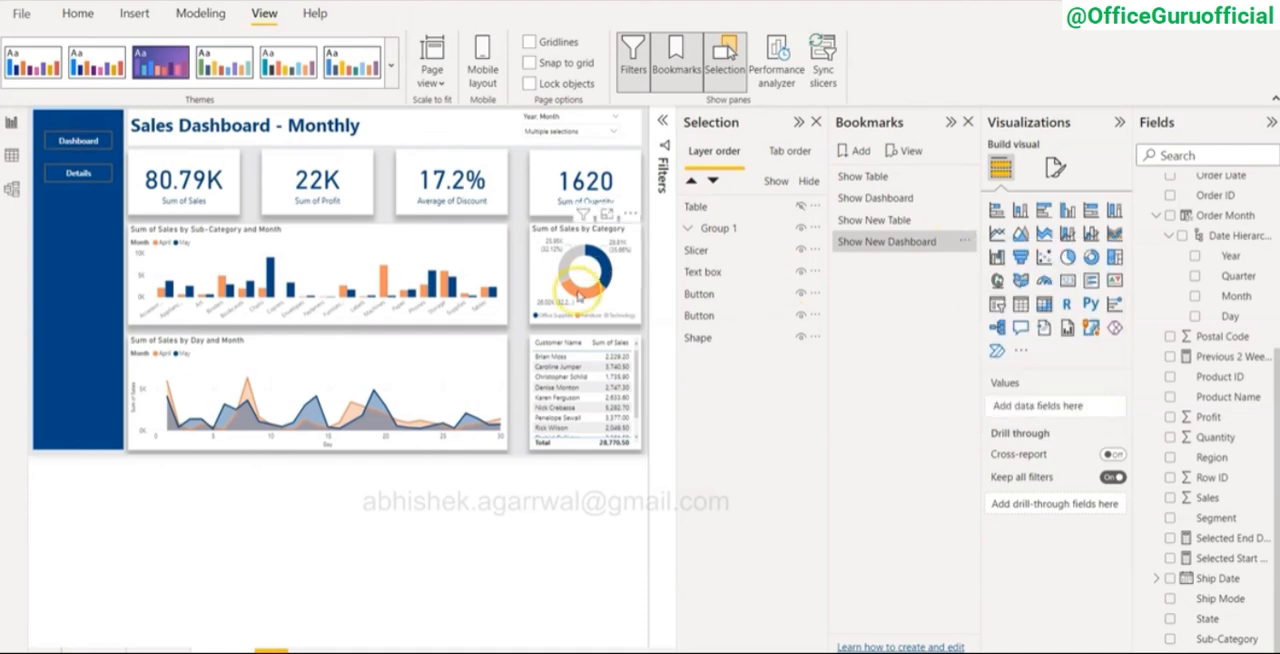
Step: Collapse the Selection, Bookmarks, Visualizations and Fields panes to enlarge the report page
mouse_move(578, 297)
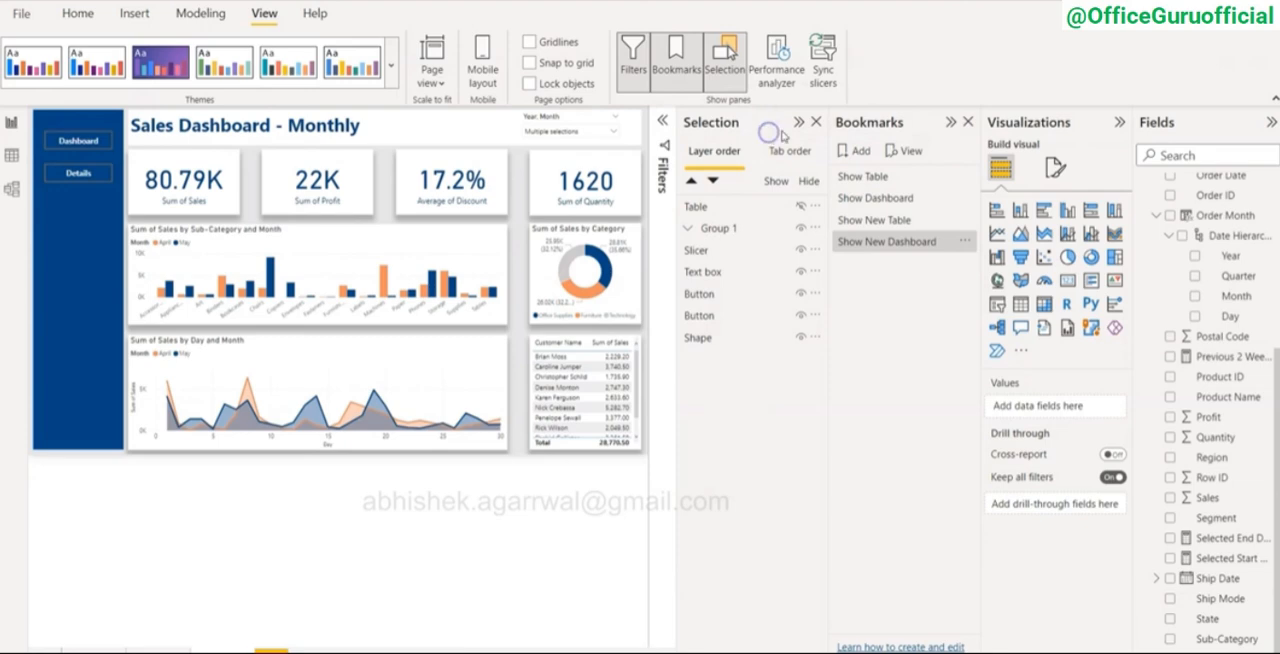
click(798, 122)
click(952, 122)
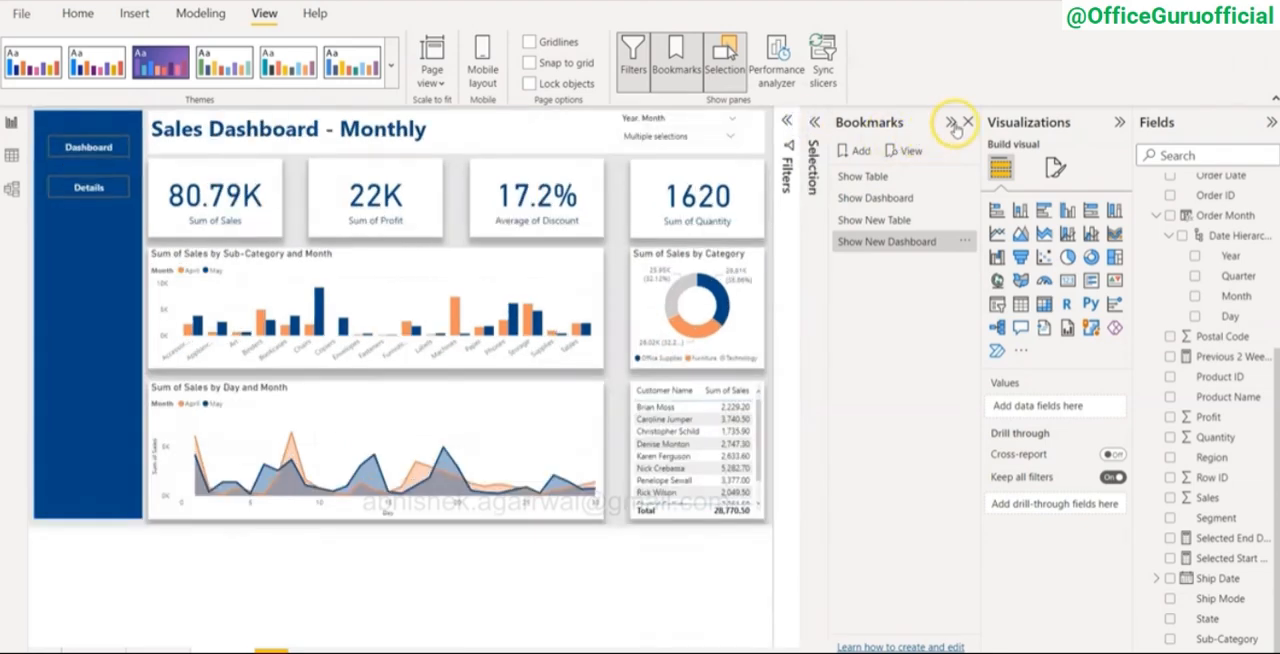
click(1119, 122)
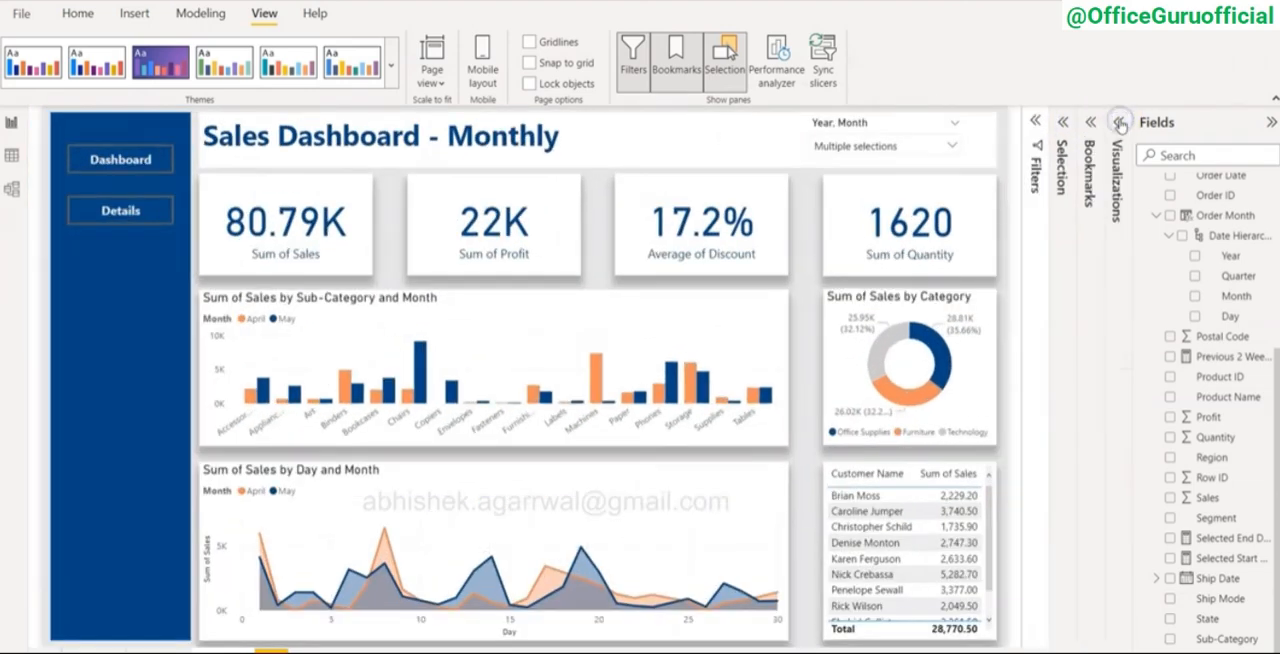
click(1271, 122)
click(938, 150)
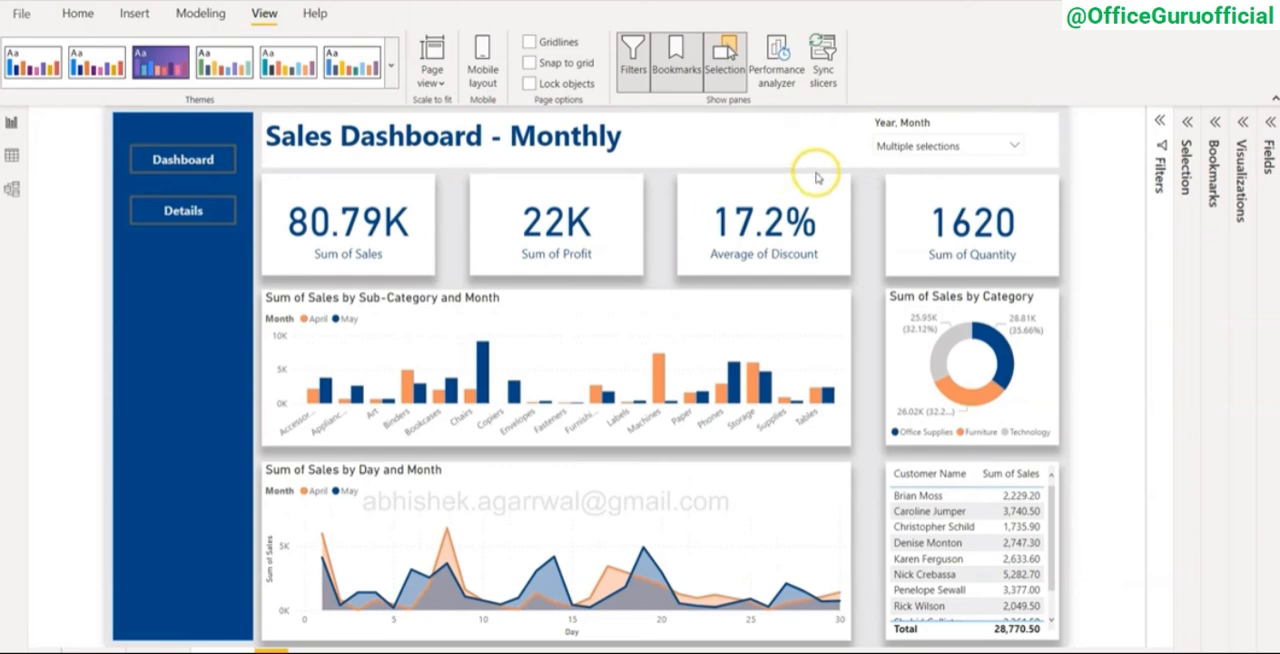
Step: Turn on the shadow effect for the Sales Dashboard - Monthly title text box and set its position to Bottom
click(777, 118)
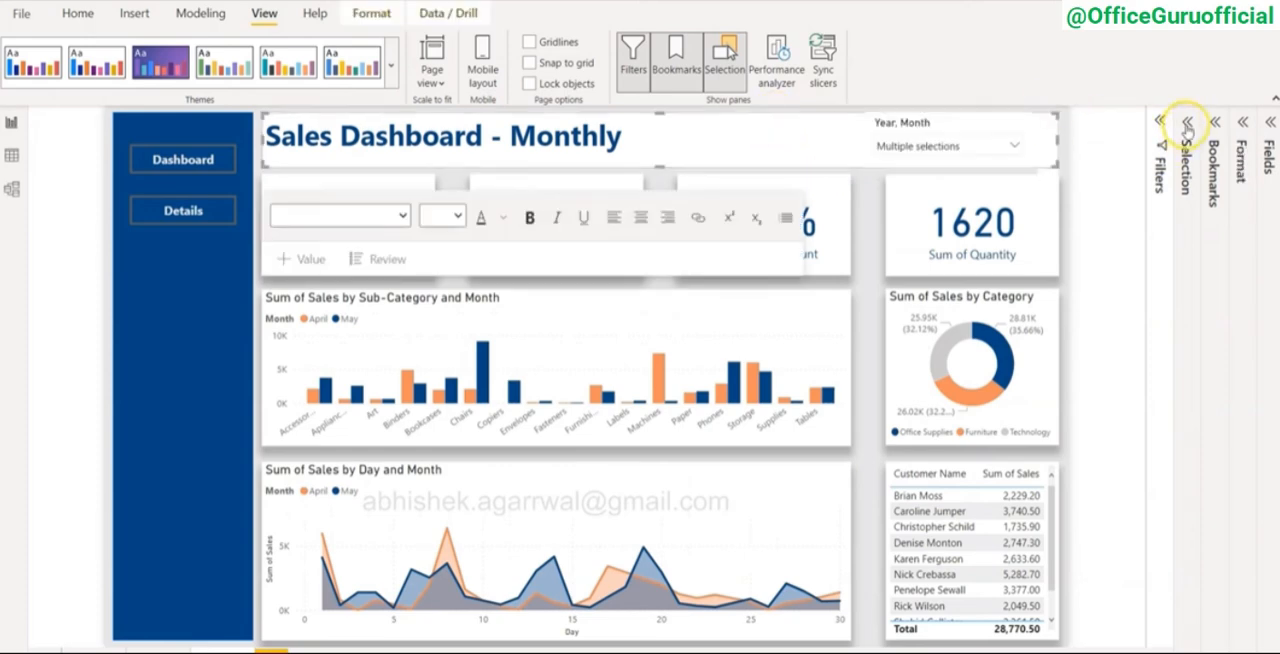
click(1243, 121)
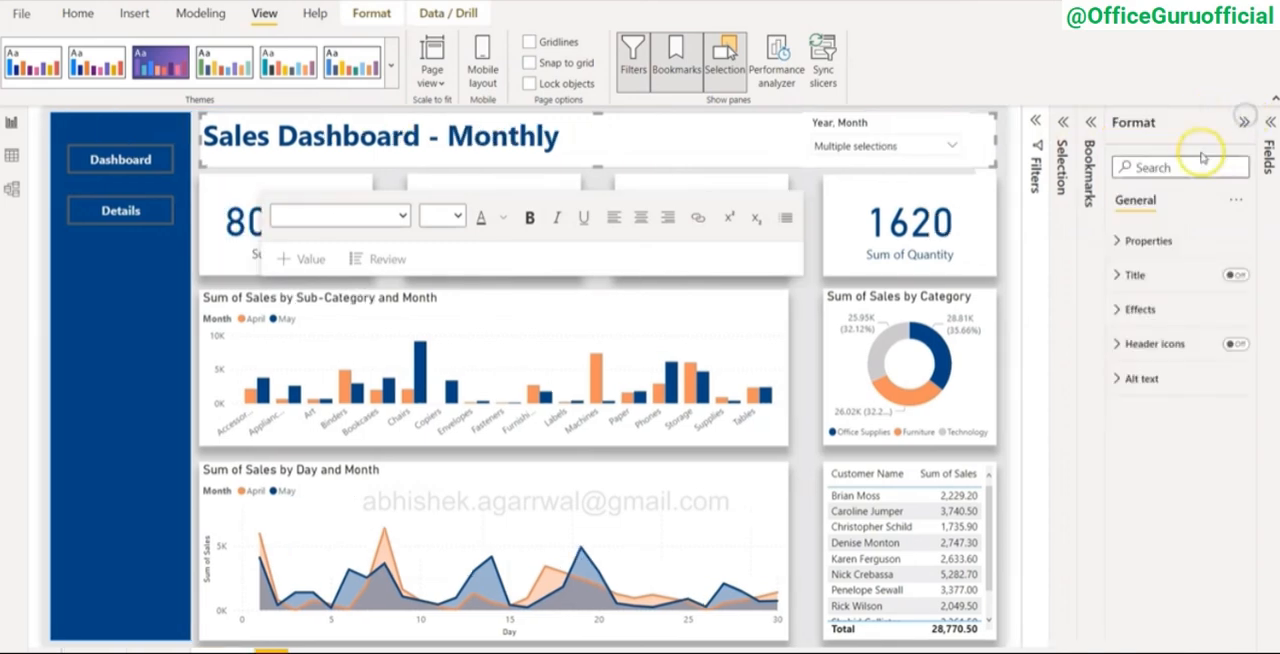
click(1140, 309)
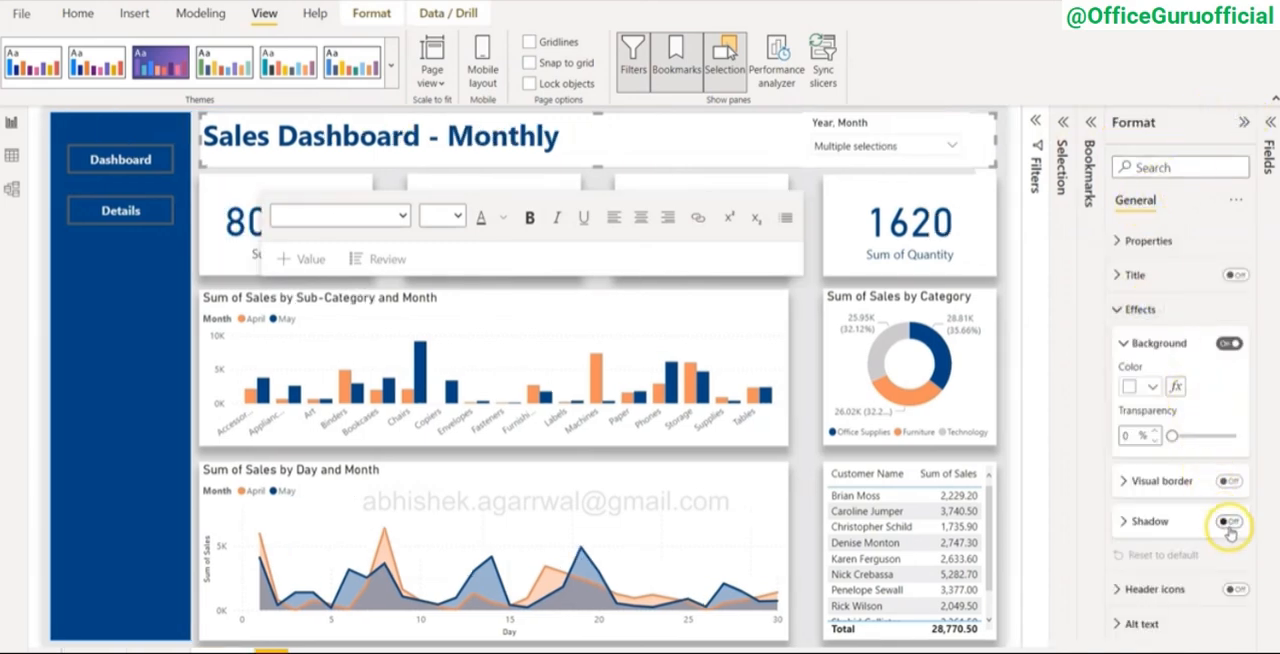
click(1229, 521)
click(1140, 521)
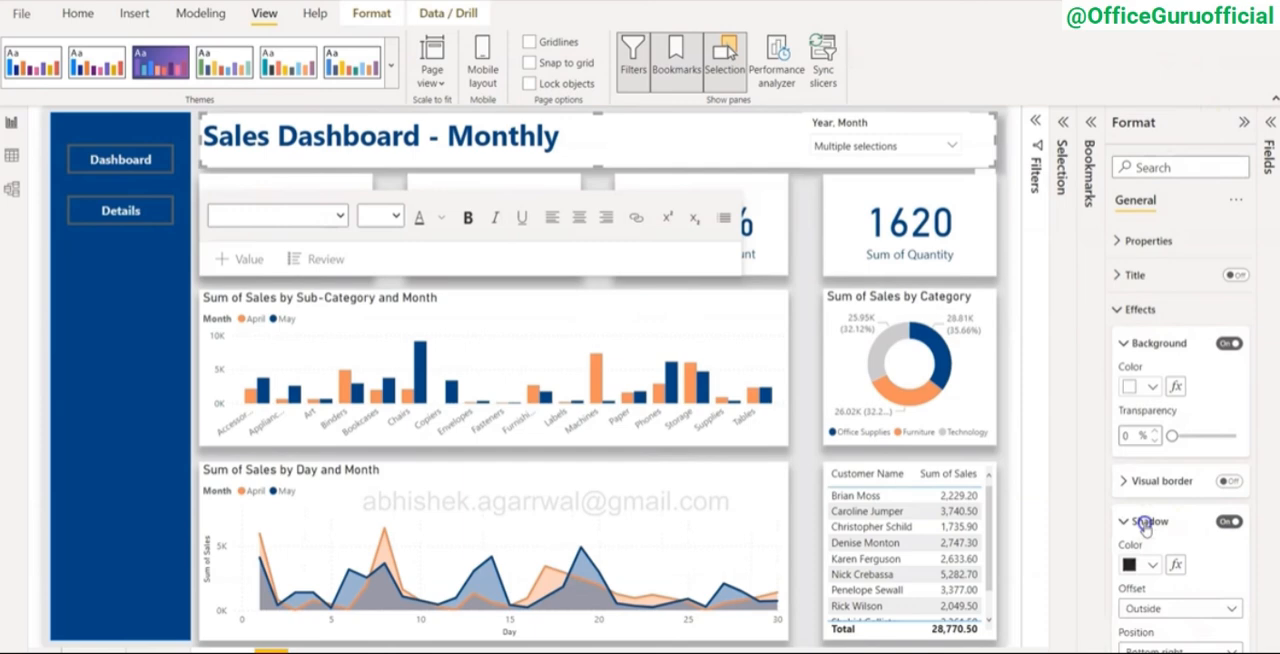
scroll(1177, 628, down, 1)
click(1180, 557)
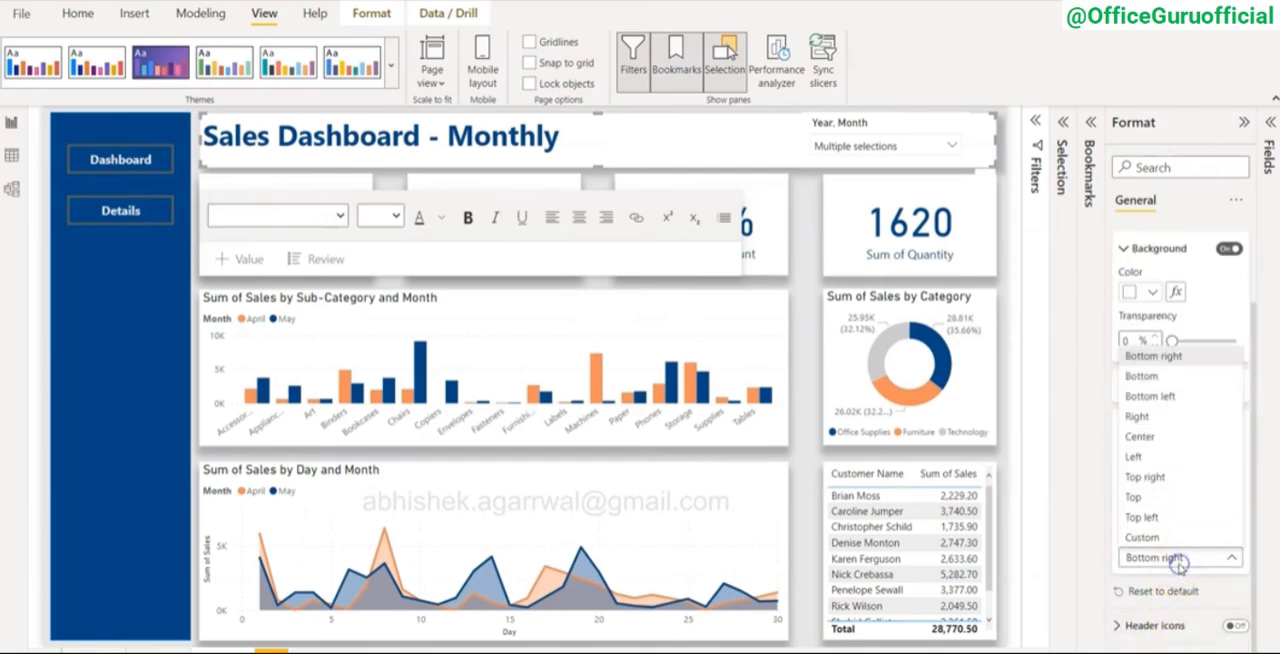
click(1150, 376)
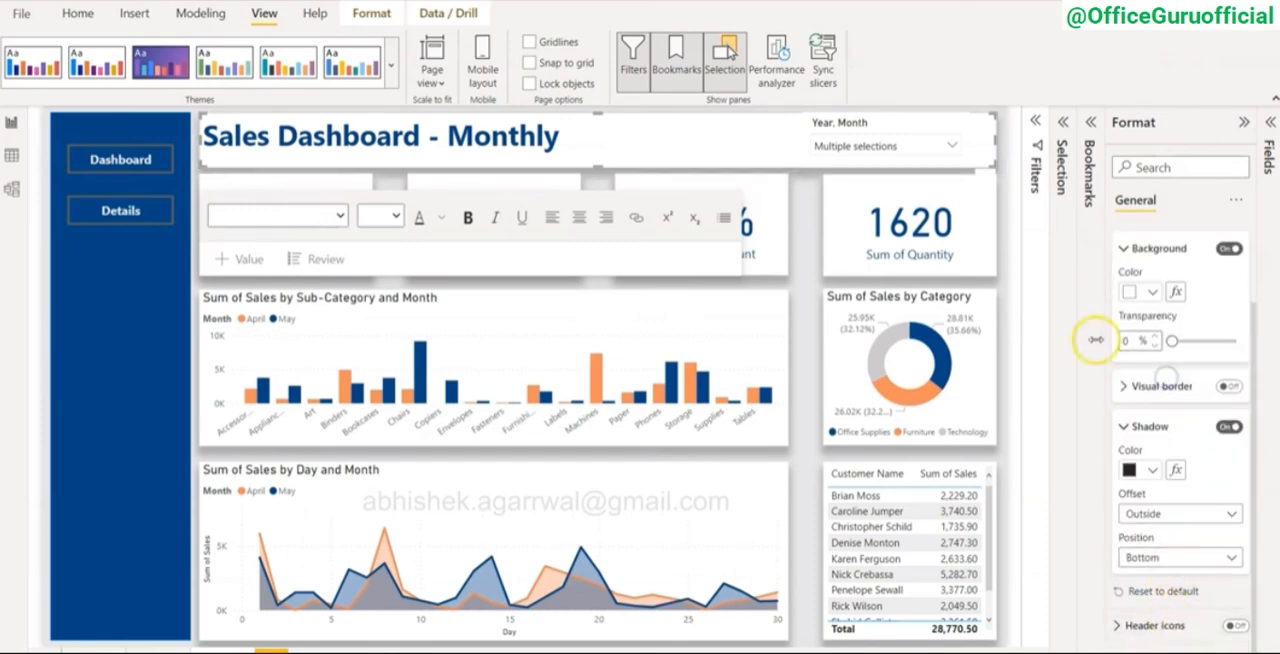
Step: Deselect the title text box, then collapse the formatting pane and the ribbon to view the dashboard larger
click(1019, 256)
click(1241, 122)
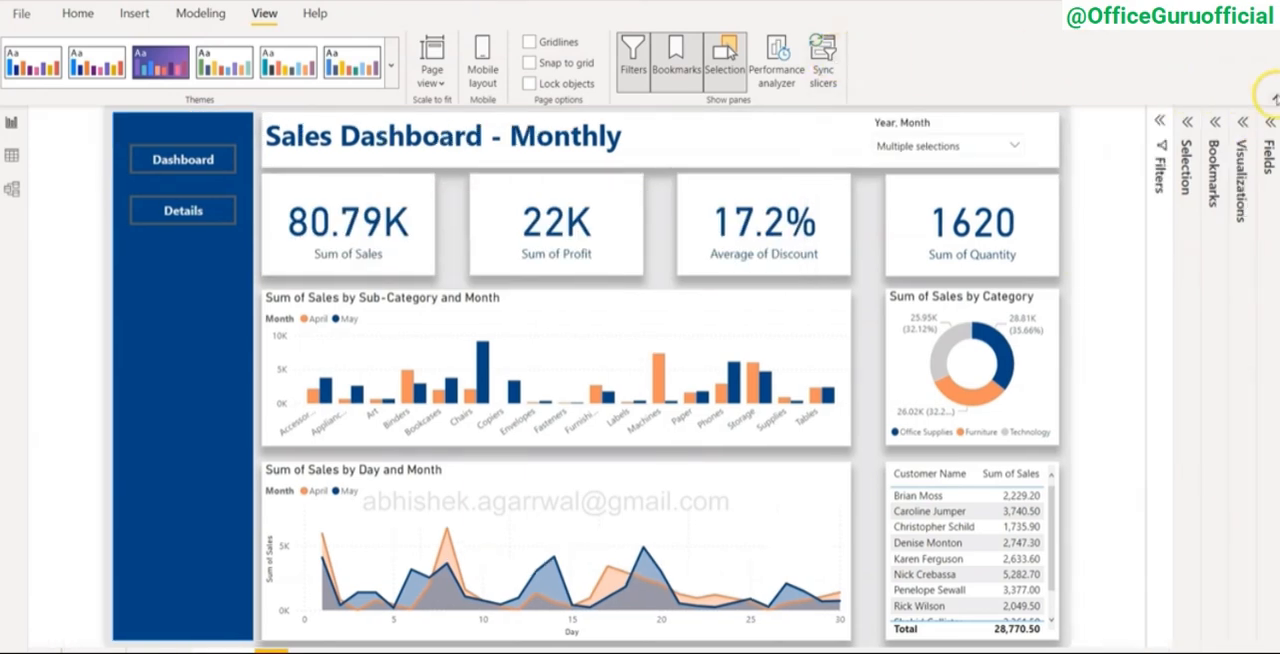
click(1273, 97)
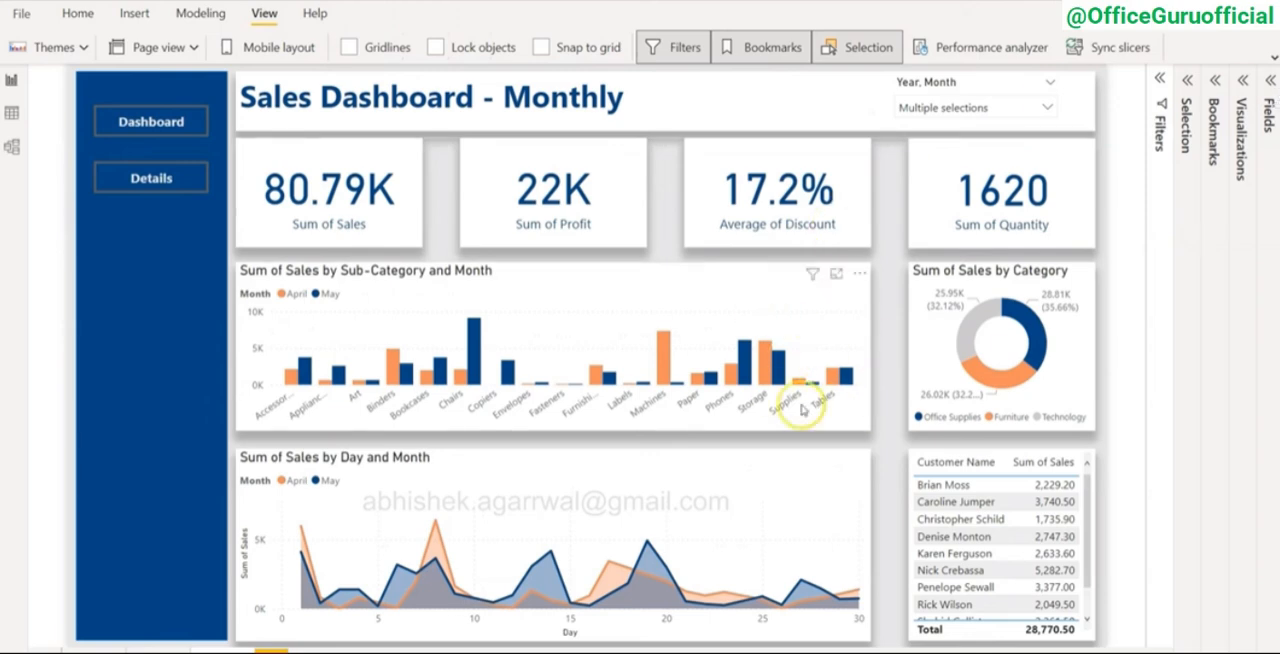
click(870, 393)
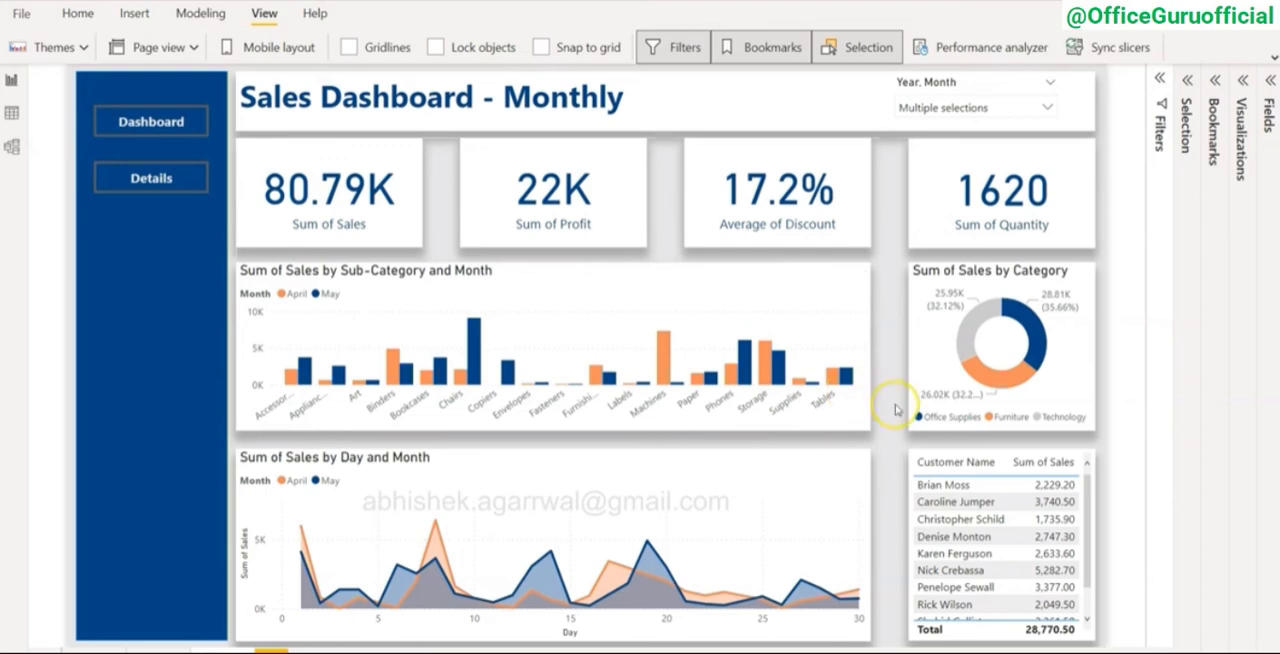